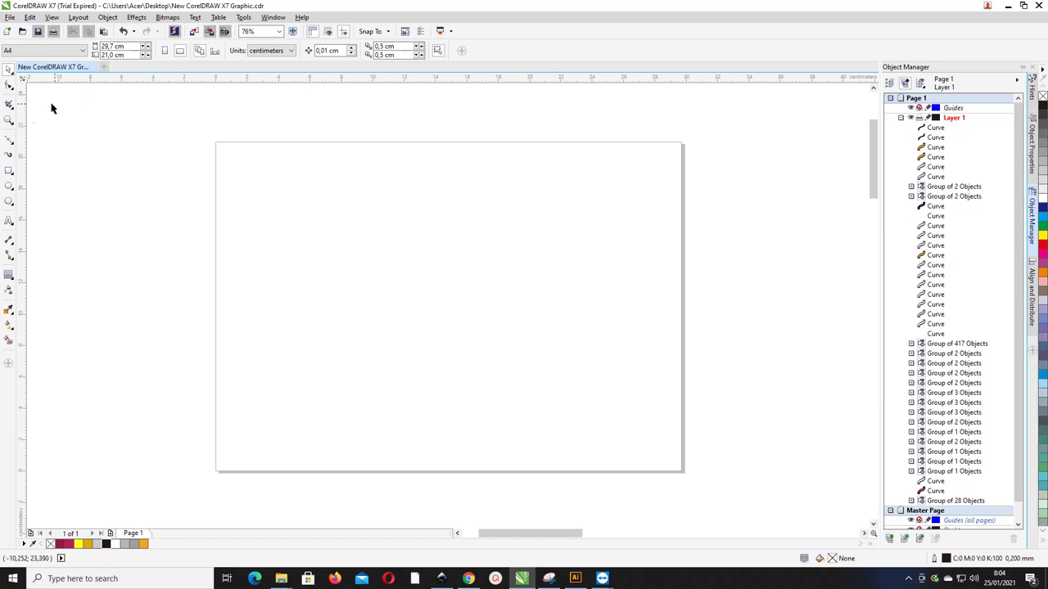
Create a page-sized rectangle of 29.7 x 21 cm and fill it with the dark crimson R147 G24 B70
double_click(10, 171)
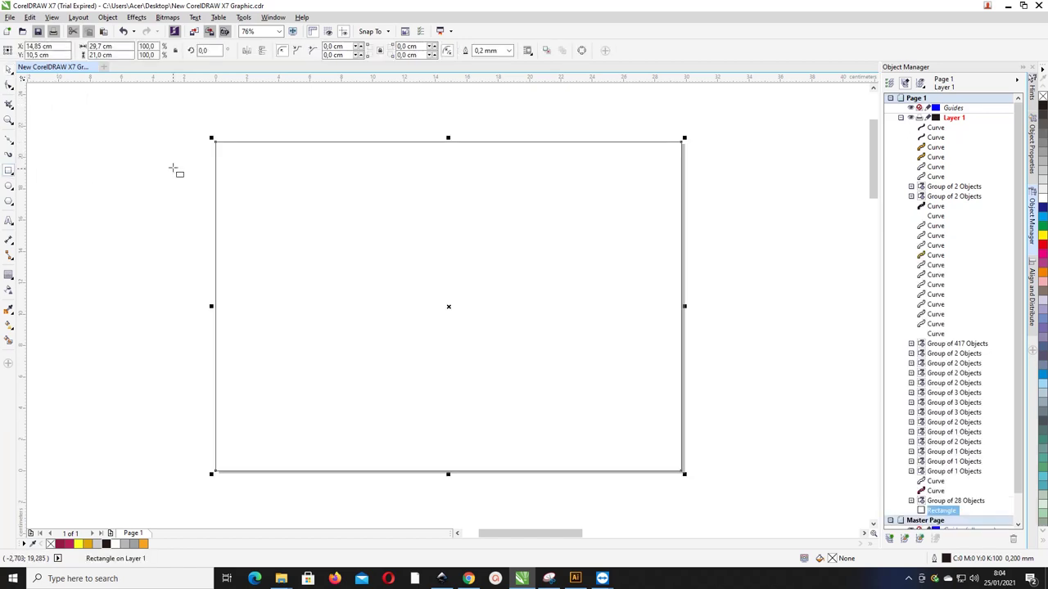
left_click(10, 72)
left_click(60, 543)
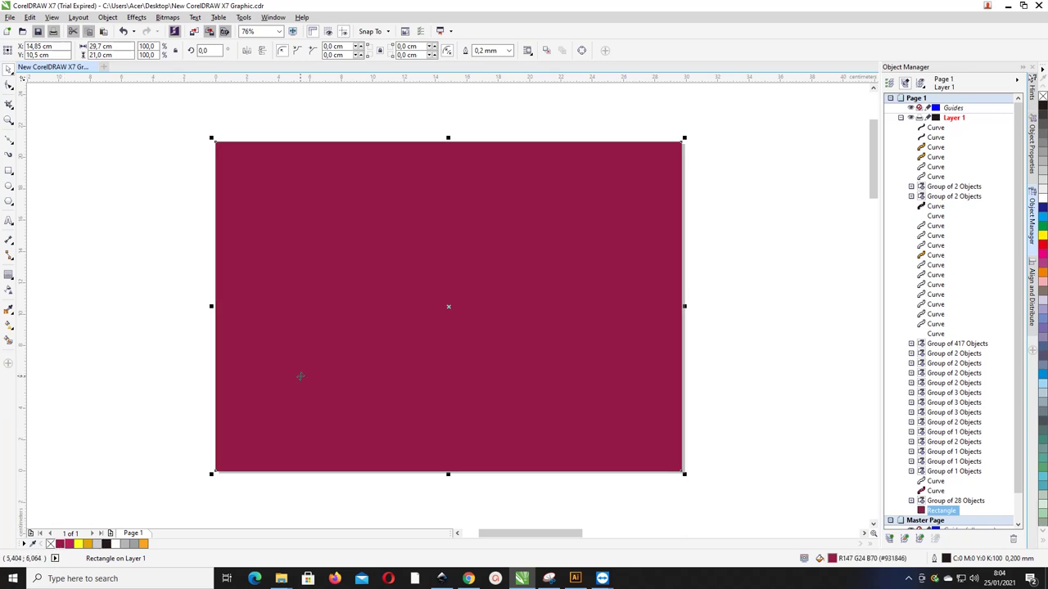
Apply a horizontal linear gradient to the rectangle from dark crimson to brighter crimson pink, shortening it so it ends inside the page
left_click(9, 326)
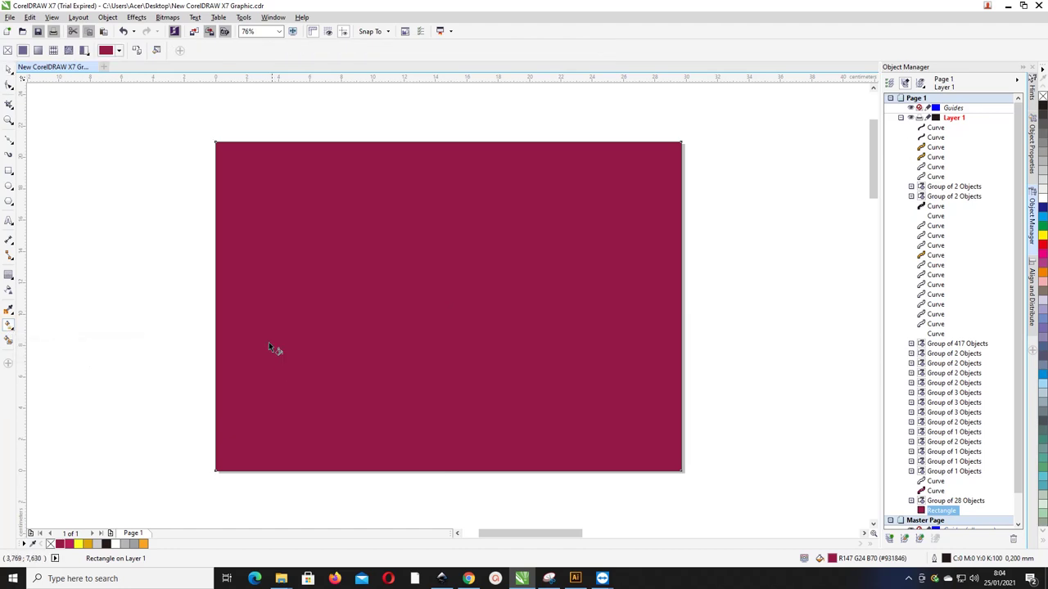
left_click_drag(328, 313, 717, 310)
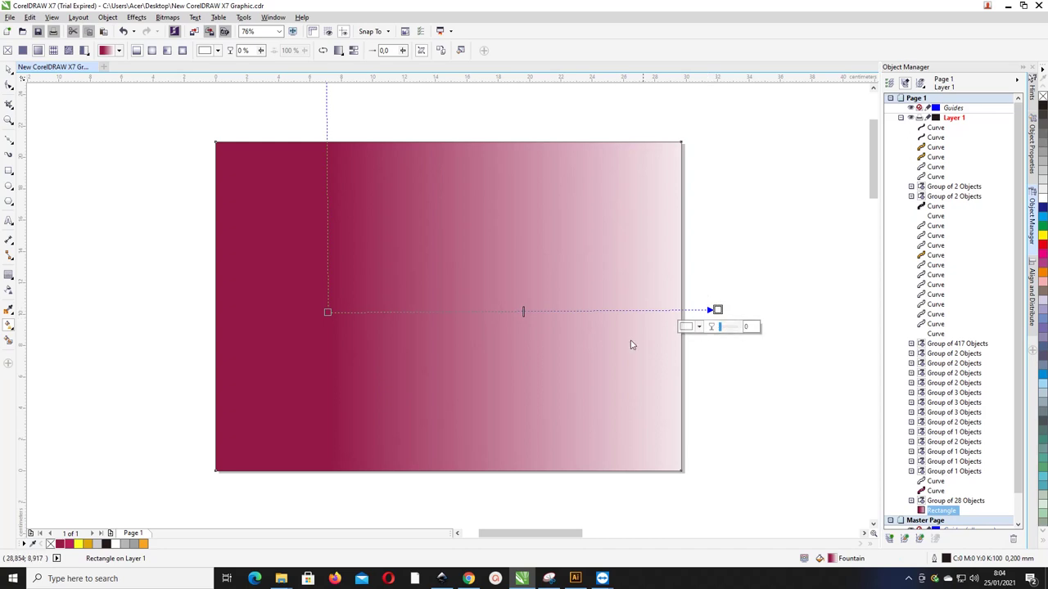
left_click(69, 543)
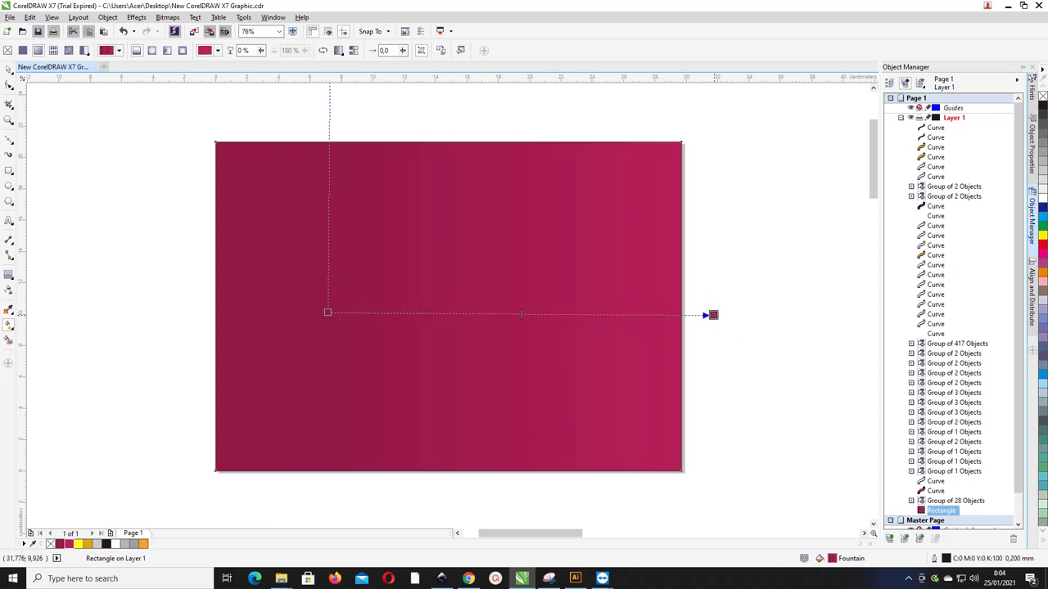
left_click_drag(712, 312, 575, 312)
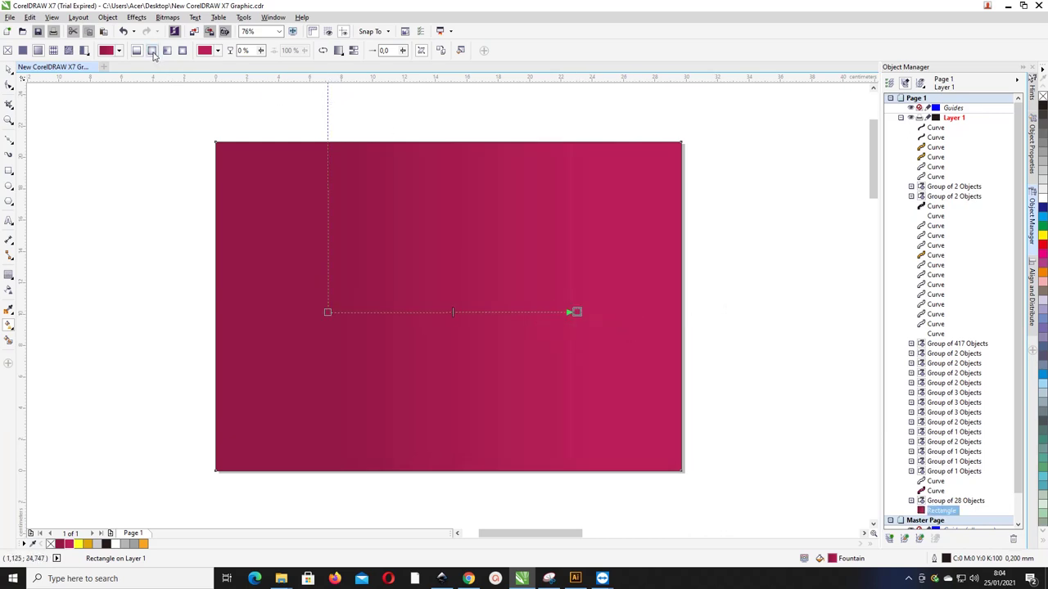
Change the rectangle's gradient to elliptical and stretch its ellipse to almost the full page height
left_click(153, 51)
left_click_drag(452, 225, 453, 173)
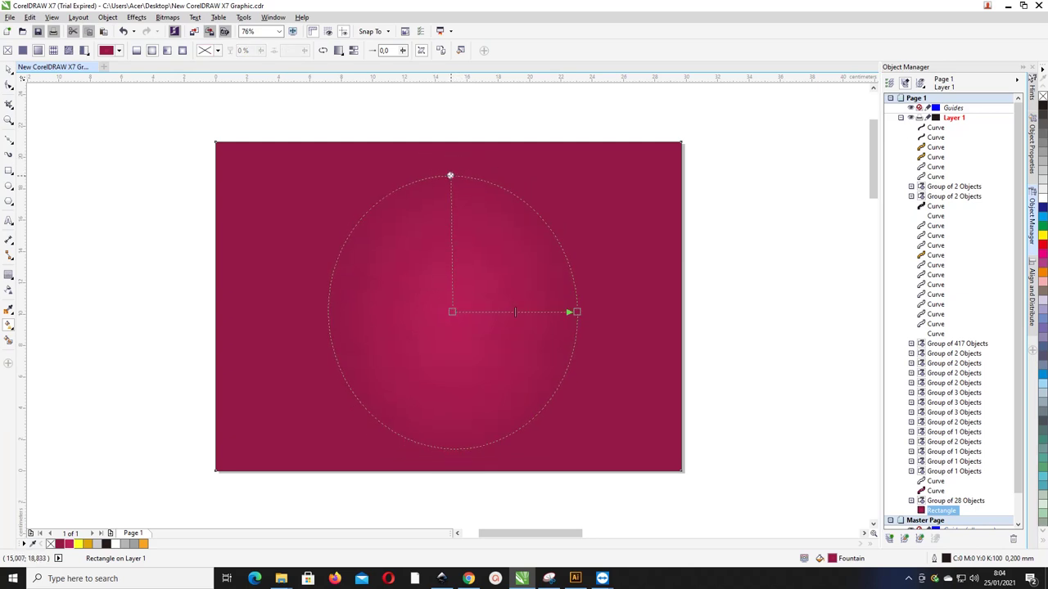
scroll(432, 215, "down", 2)
scroll(462, 246, "up", 2)
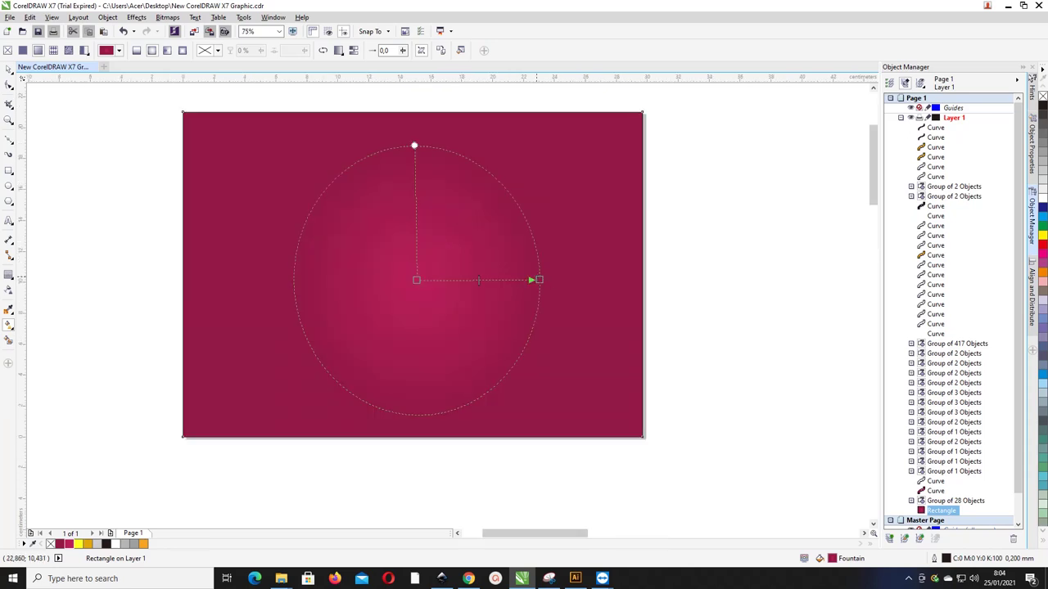
mouse_move(537, 280)
left_mouse_down()
mouse_move(612, 279)
mouse_move(532, 280)
mouse_move(554, 275)
left_mouse_up()
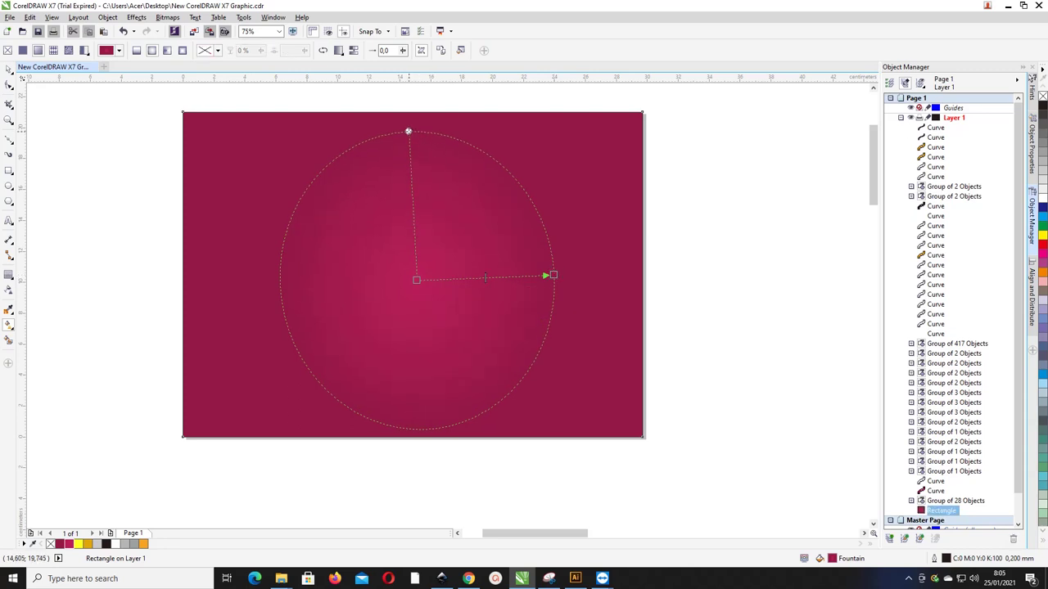
key("XF86AudioMute")
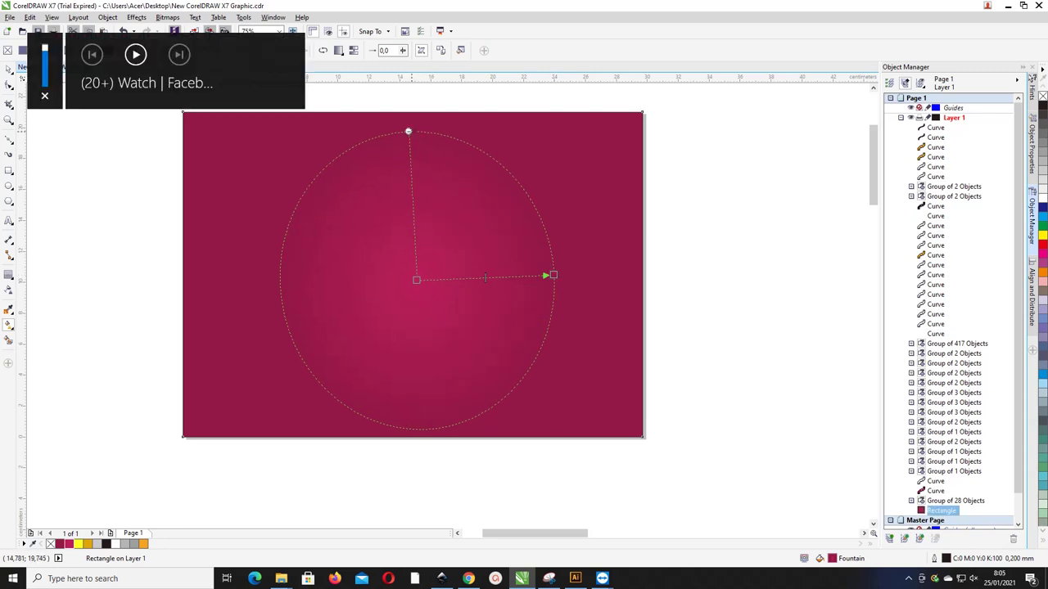
left_click_drag(409, 131, 411, 136)
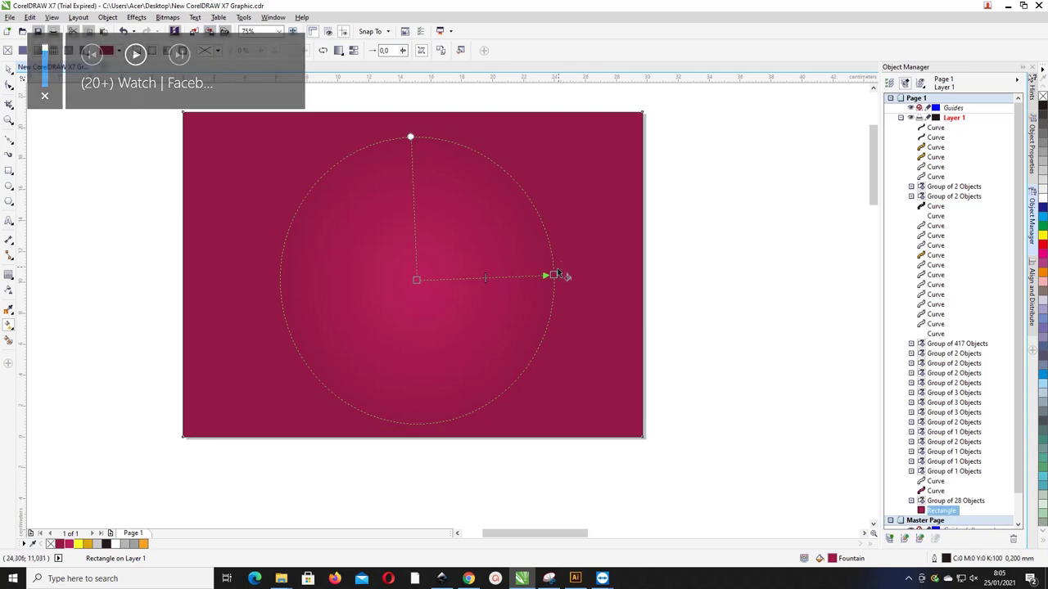
Enlarge the elliptical gradient and shift its bright centre toward the left half of the page
scroll(438, 223, "down", 2)
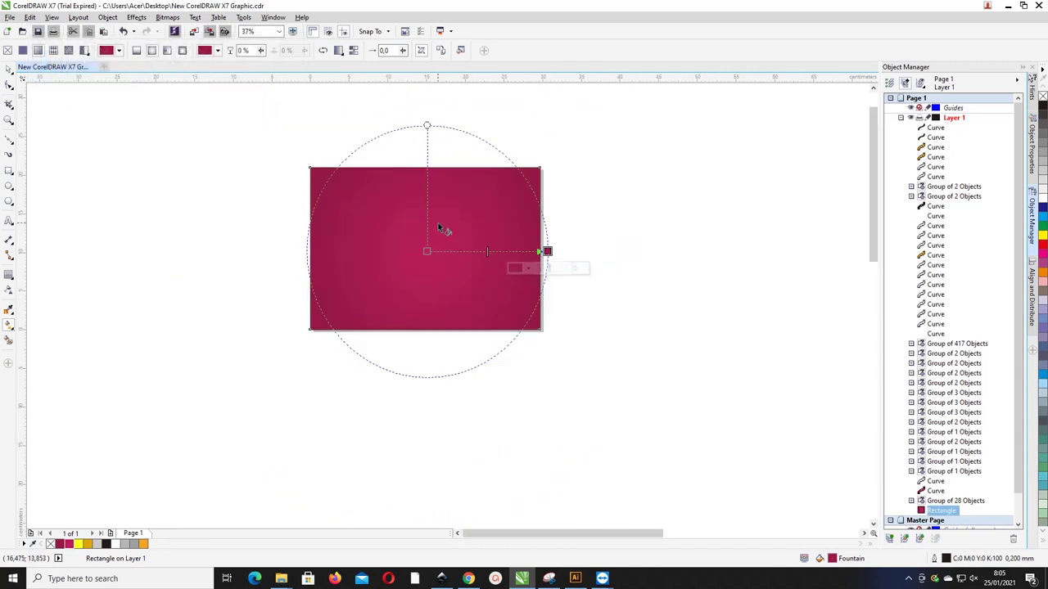
left_click_drag(438, 251, 397, 246)
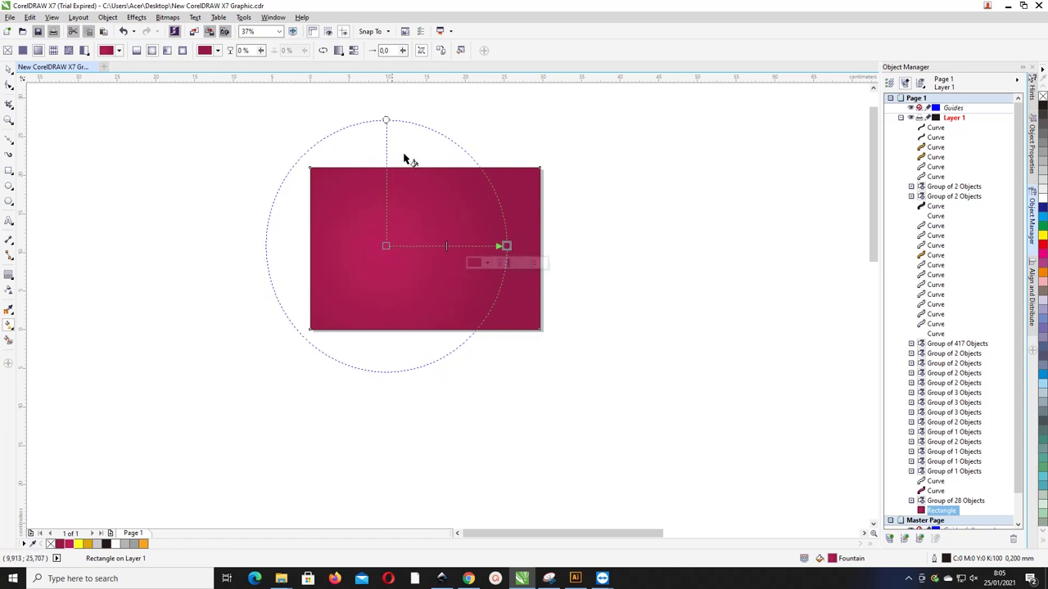
left_click_drag(506, 246, 483, 245)
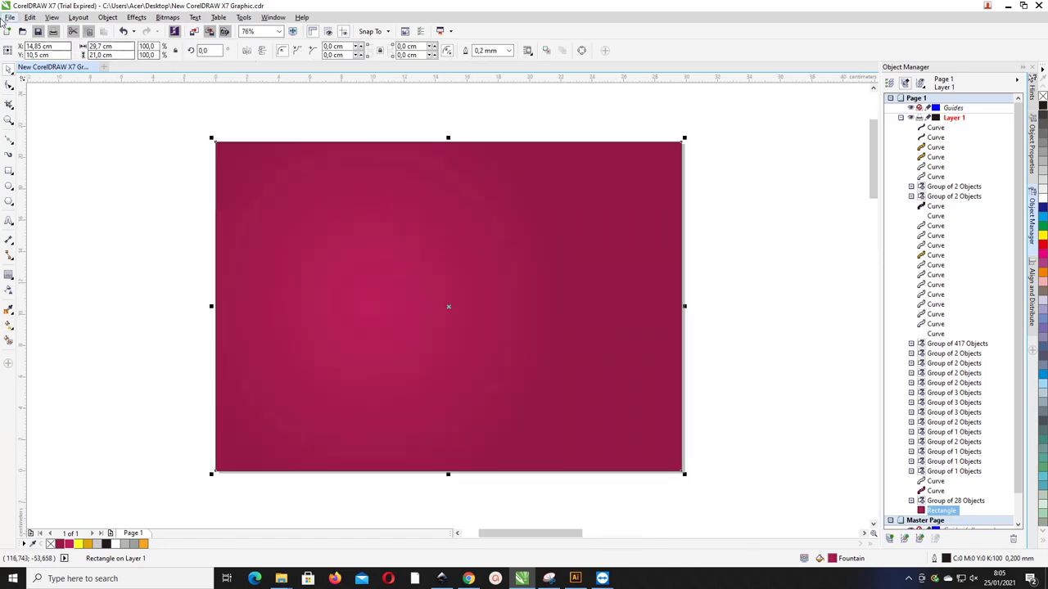
Draw a closed seven-point Bezier outline about 7.8 x 5.7 cm over the gradient's bright area, with its upper and lower edges dipping inward
left_click(9, 140)
left_click(40, 163)
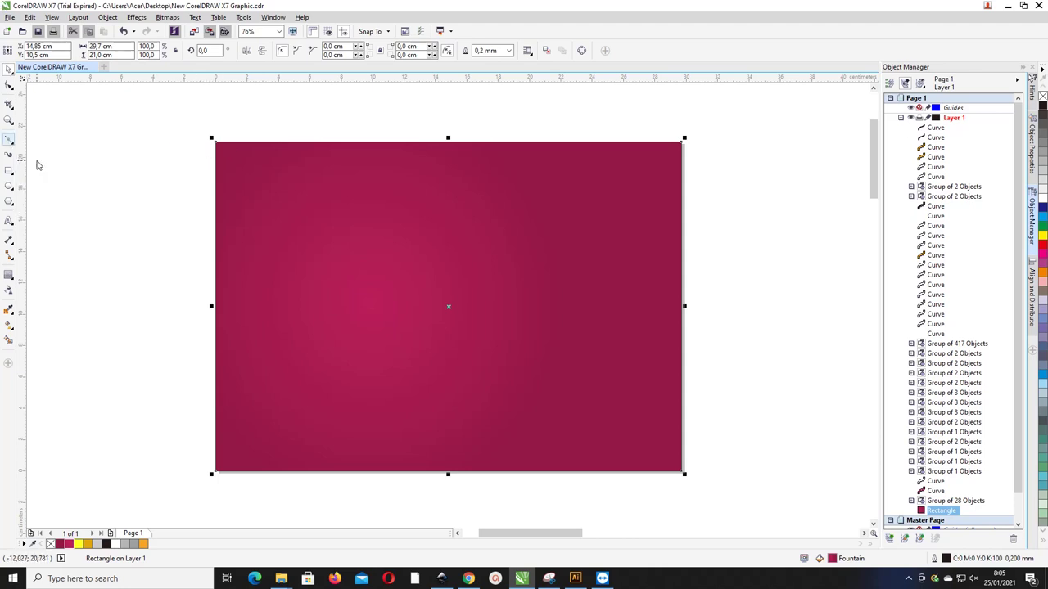
left_click(293, 324)
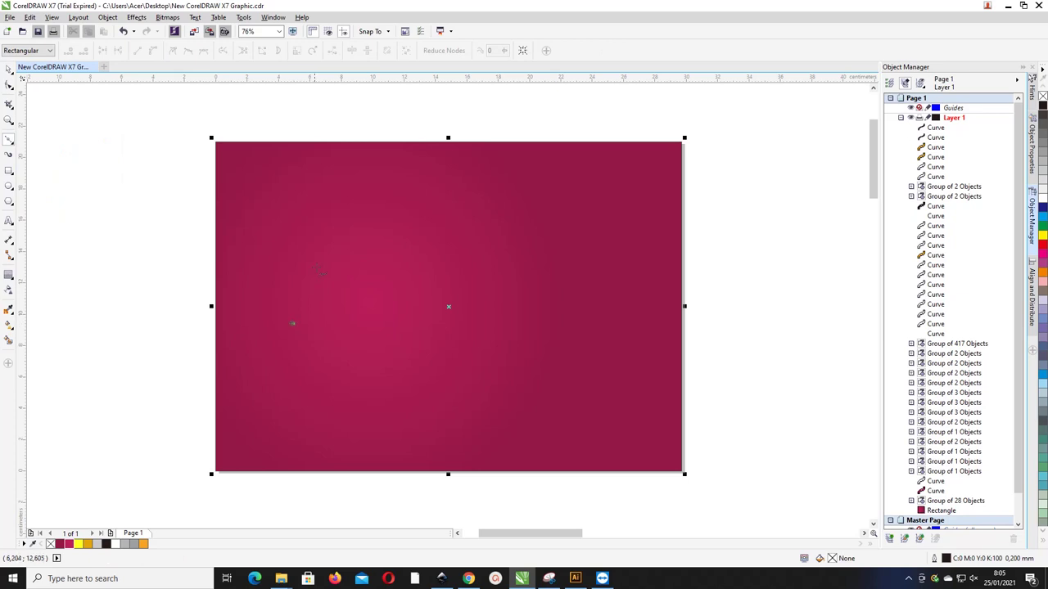
left_click(320, 246)
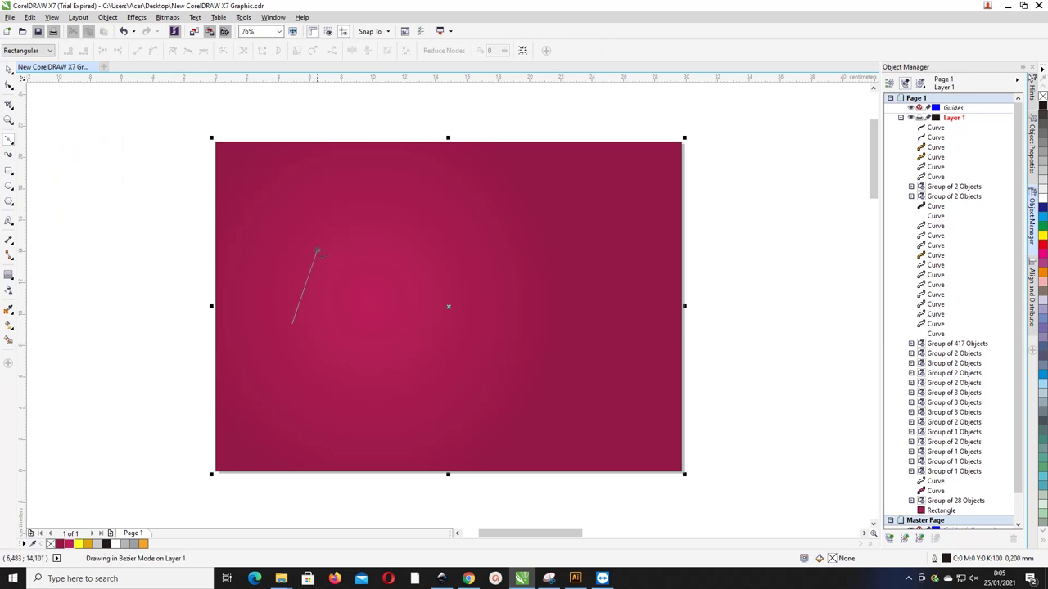
left_click(361, 259)
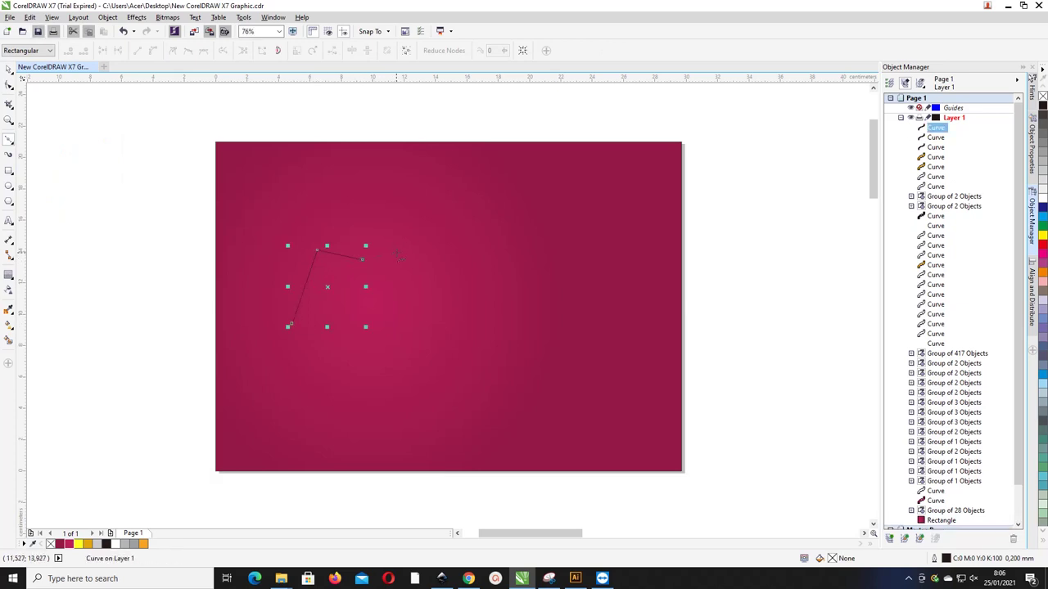
left_click(397, 253)
left_click(409, 339)
left_click(350, 325)
left_click(286, 336)
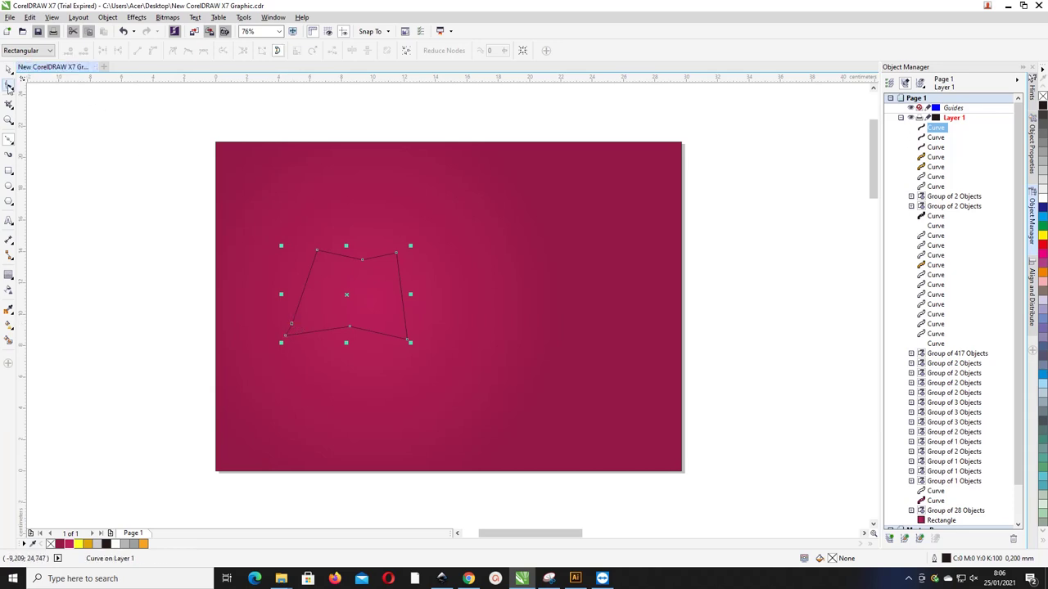
Lock the gradient background rectangle in place
left_click(9, 85)
key("z")
left_click_drag(143, 198, 453, 337)
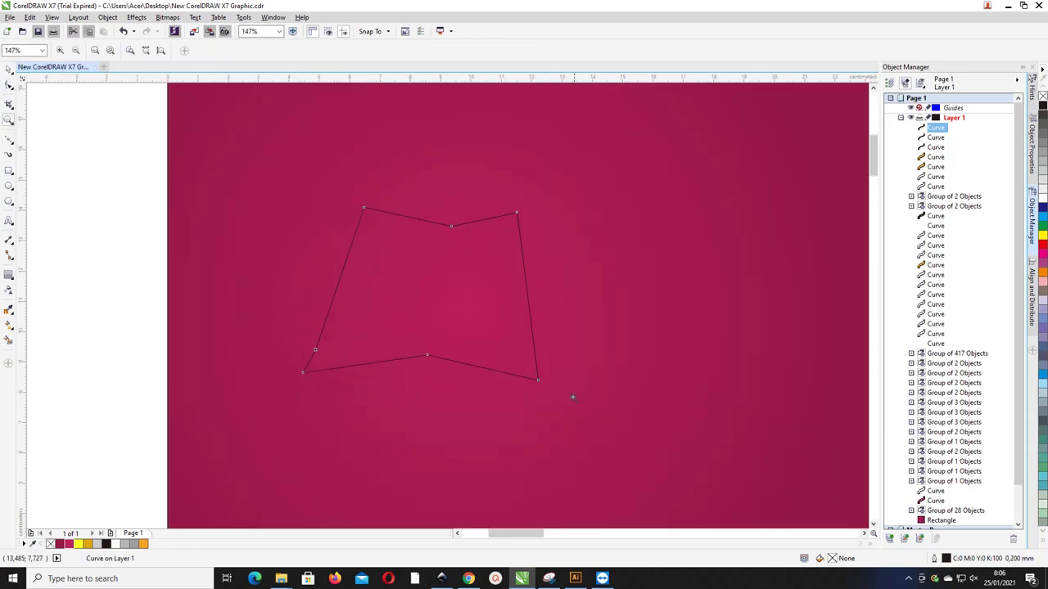
left_click(9, 70)
left_click(256, 172)
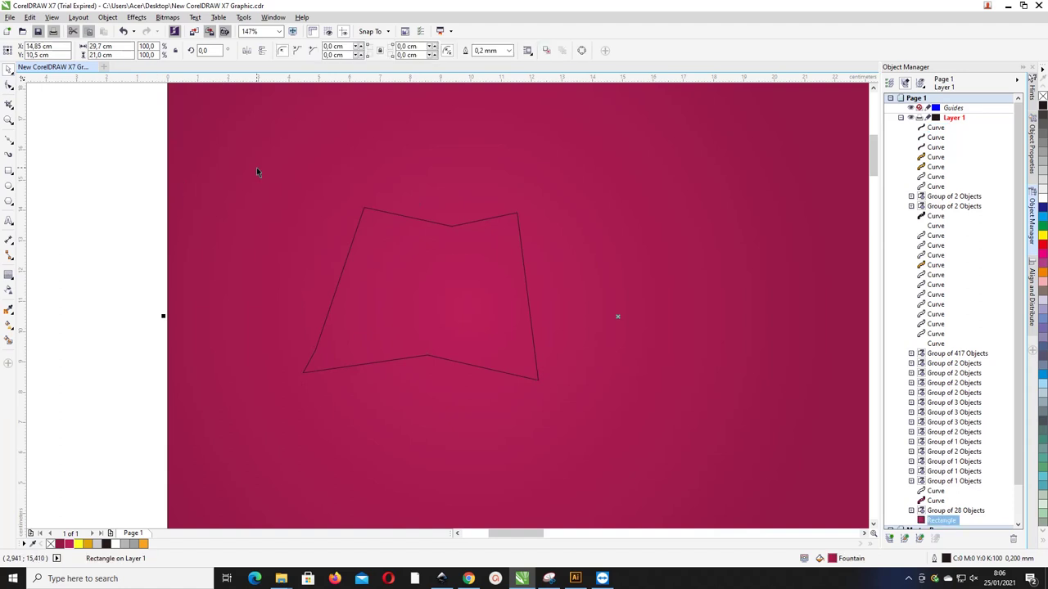
right_click(256, 172)
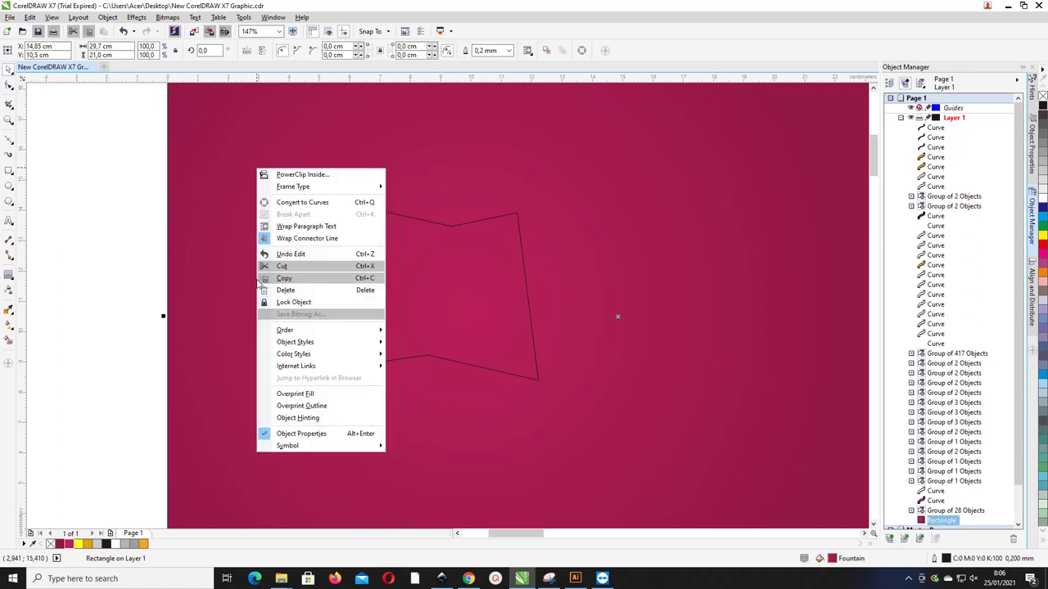
left_click(295, 302)
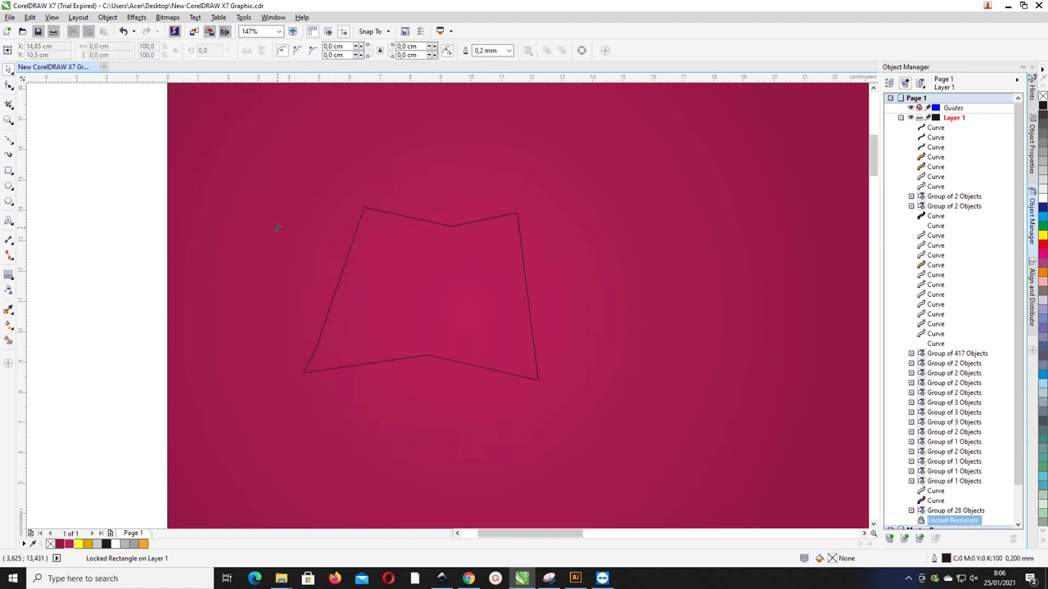
Convert all segments of the drawn outline to curves and make all its nodes symmetrical
scroll(277, 228, "down", 2)
left_click_drag(190, 180, 484, 339)
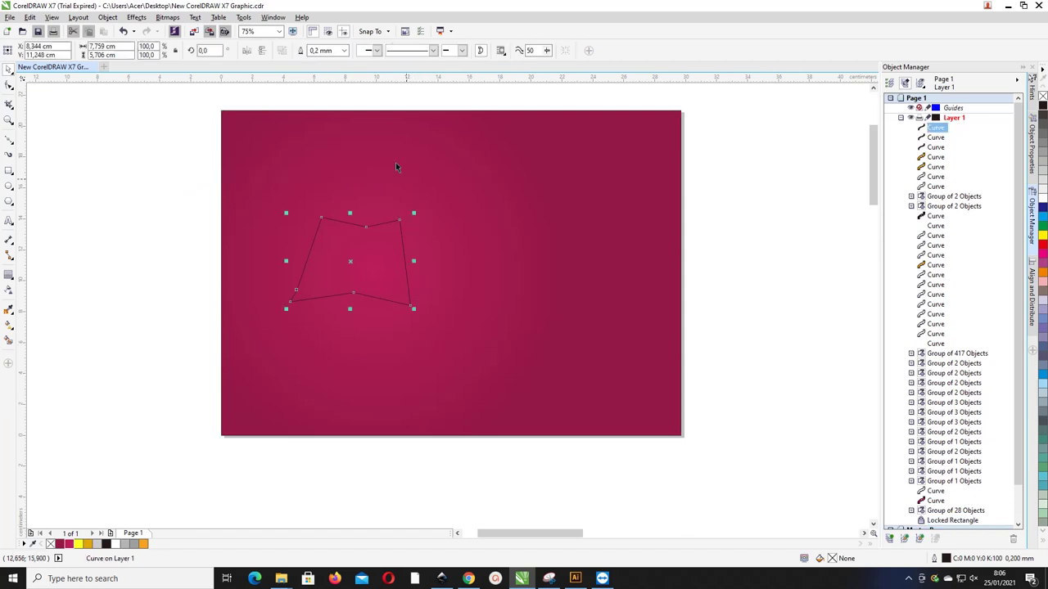
left_click(9, 103)
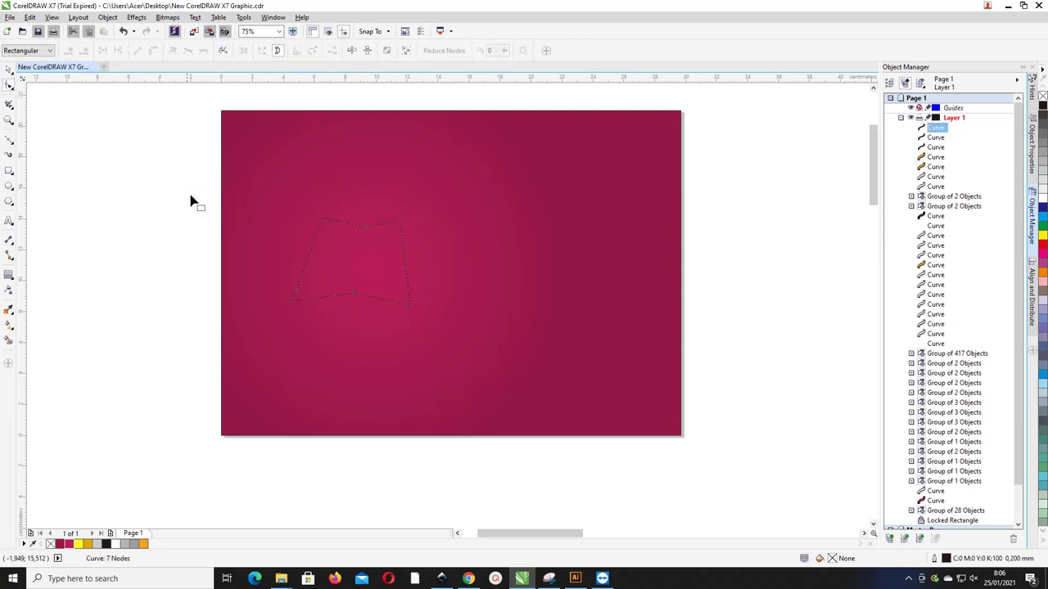
left_click_drag(177, 185, 450, 315)
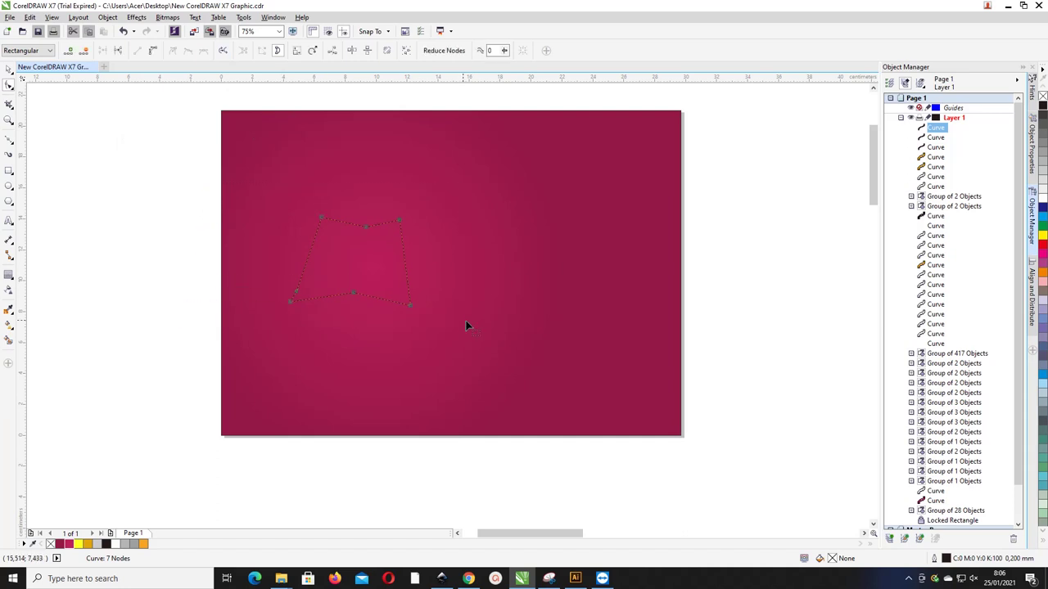
left_click(157, 52)
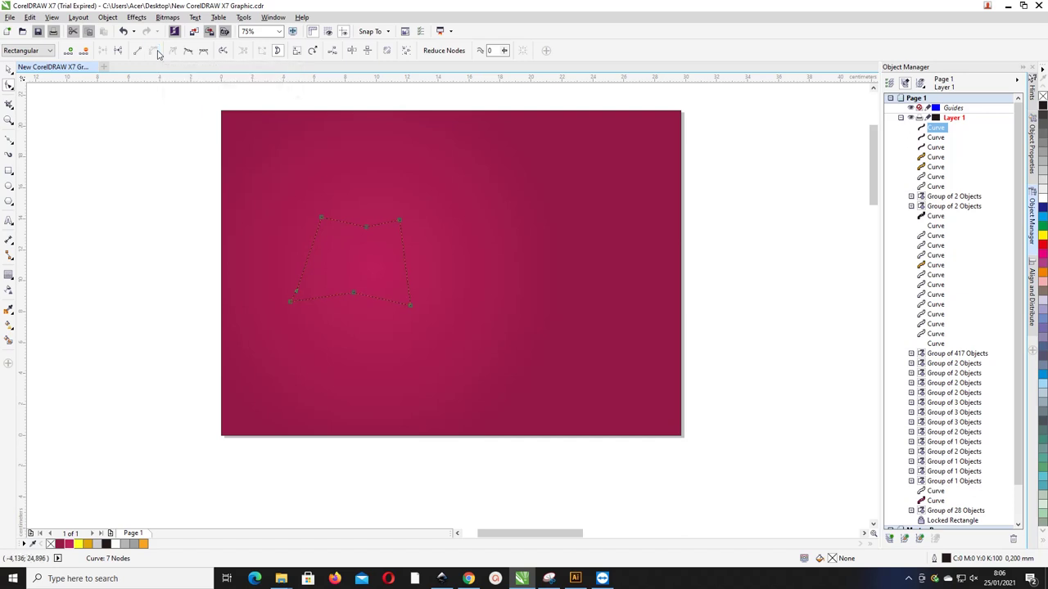
left_click(203, 51)
Delete the surplus node just above the outline's lower-left corner
scroll(304, 286, "up", 4)
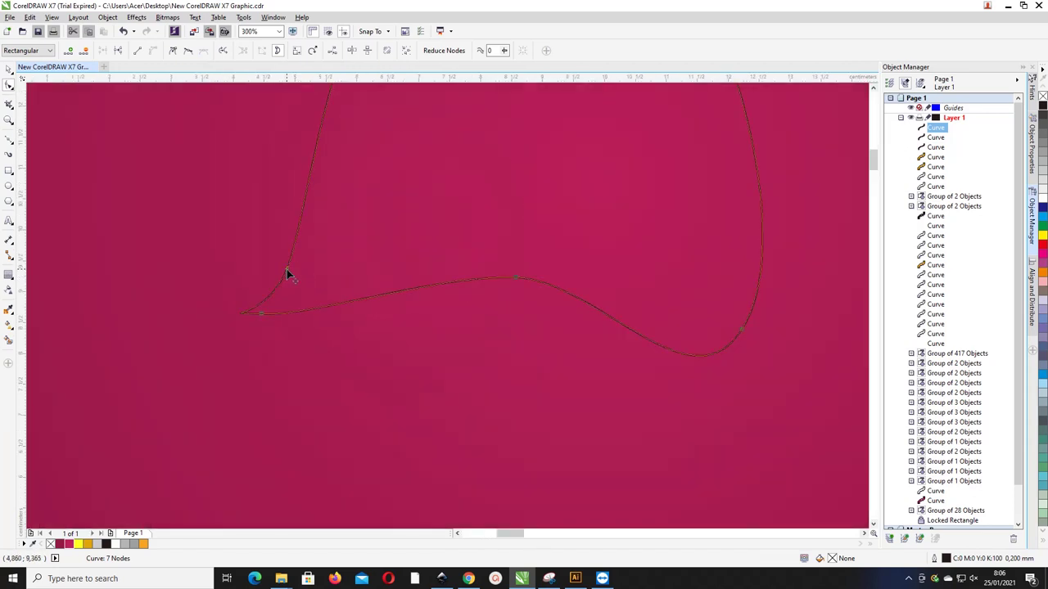
left_click(139, 164)
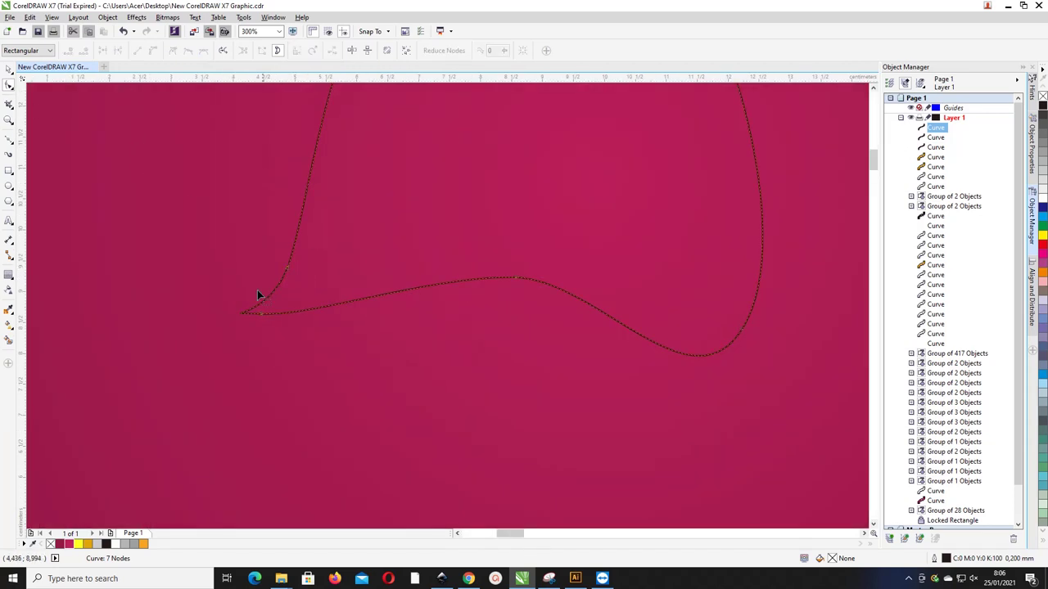
left_click(288, 268)
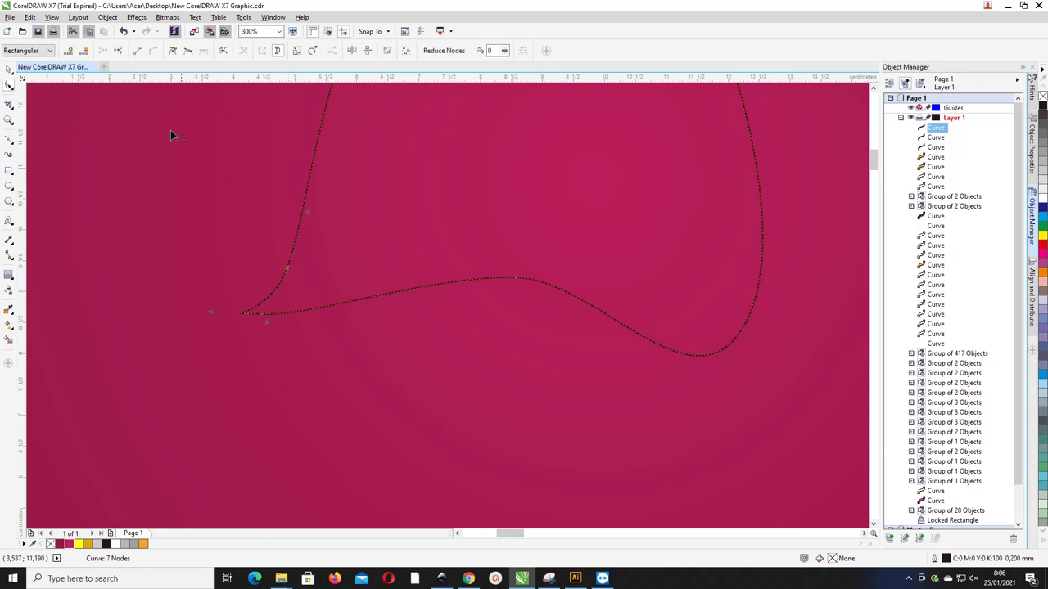
left_click(85, 51)
scroll(232, 262, "down", 2)
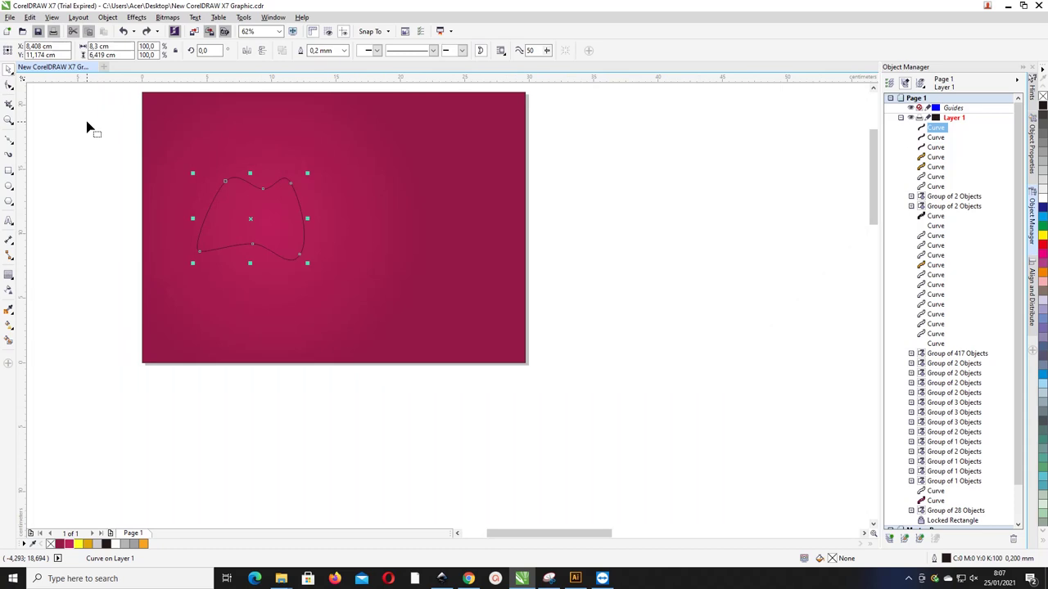
Pull the outline's lower-left corner outward and make its node symmetrical for a rounded lobe
left_click(9, 87)
scroll(252, 262, "up", 2)
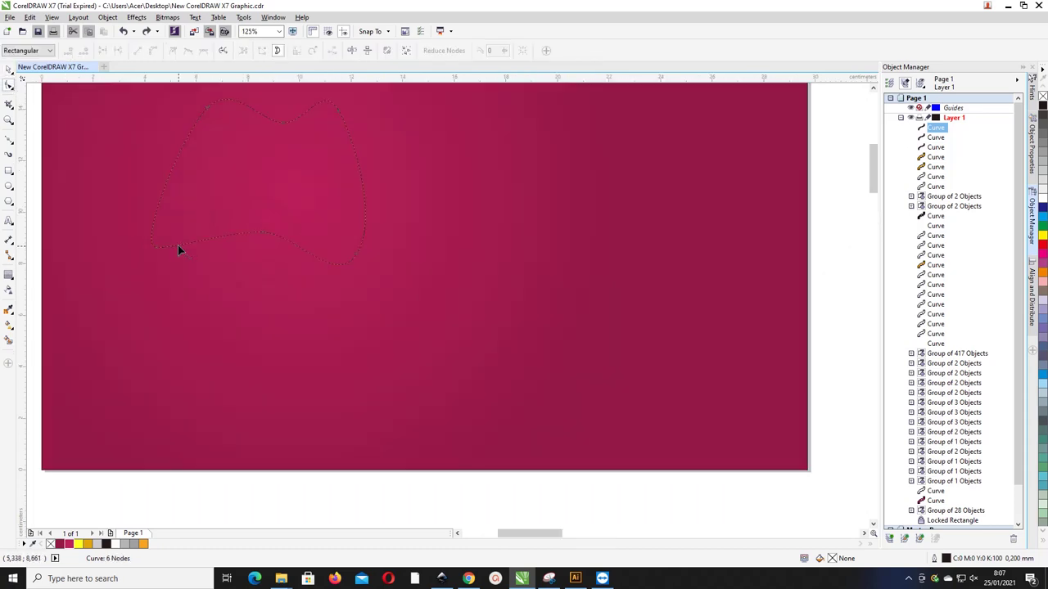
left_click_drag(156, 249, 211, 321)
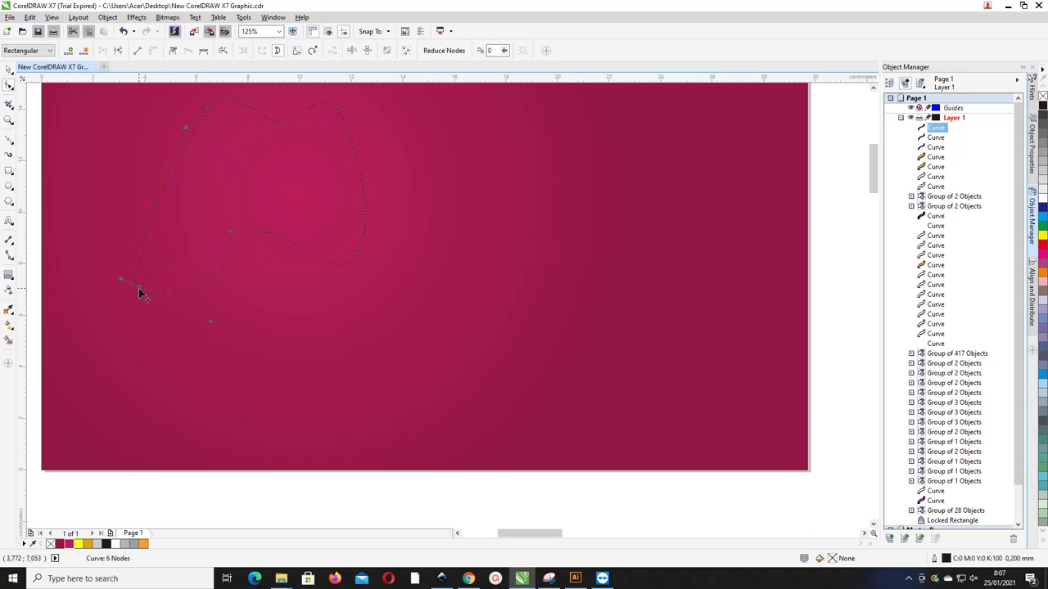
left_click(201, 52)
left_click_drag(184, 308, 186, 309)
Reshape the outline's upper-left corner and left edge, and shift the middle node of the upper edge slightly left
left_click_drag(219, 103, 208, 112)
left_click_drag(139, 288, 146, 281)
left_click_drag(176, 133, 195, 151)
left_click_drag(199, 115, 187, 125)
left_click_drag(285, 123, 274, 122)
Bend the outline's right edge inward and reshape its lower-middle and lower-right curves into a rounded lobe
left_click(337, 109)
left_click_drag(377, 221, 335, 217)
left_click_drag(257, 236, 247, 235)
mouse_move(364, 262)
left_mouse_down()
mouse_move(353, 258)
mouse_move(364, 282)
left_mouse_up()
left_click_drag(348, 169, 328, 172)
left_click_drag(352, 235, 364, 234)
Refine the rounding of the outline's lower-left lobe, deselect the shape and enlarge the view around it
left_click_drag(148, 281, 161, 266)
left_click(204, 281)
left_click(158, 261)
left_click_drag(201, 283, 197, 280)
left_click(9, 70)
left_click(388, 141)
scroll(383, 147, "down", 2)
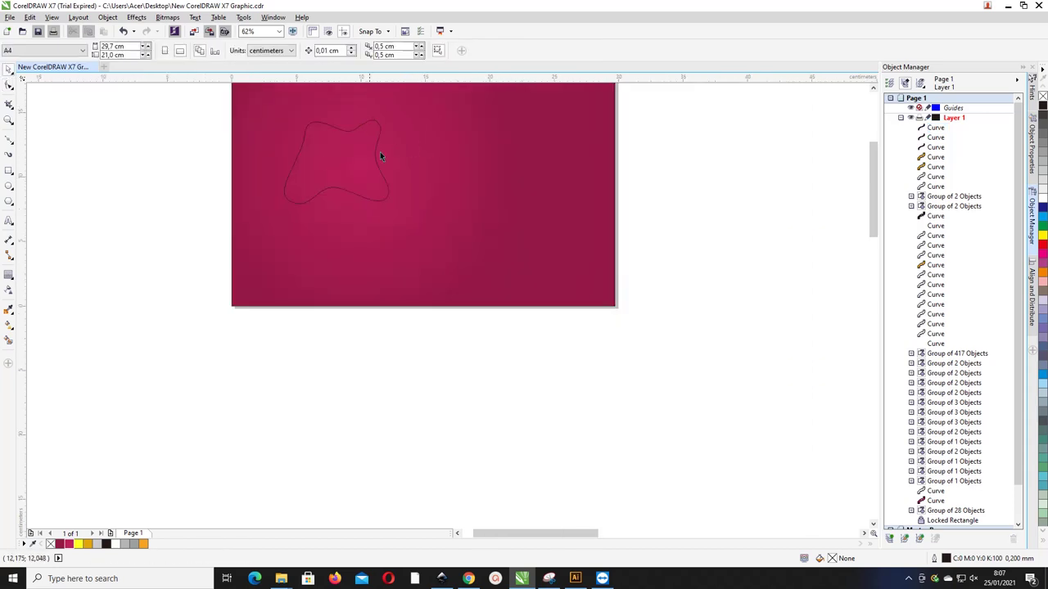
key("z")
left_click_drag(189, 234, 542, 96)
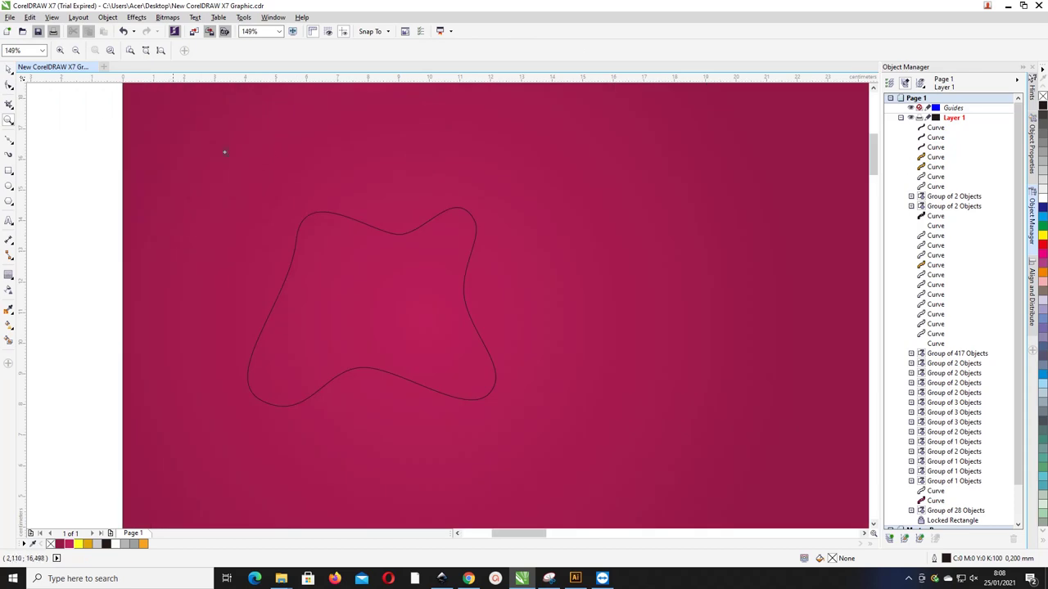
Reshape the curve around the outline's upper-right node into a larger, rounder lobe
left_click(13, 75)
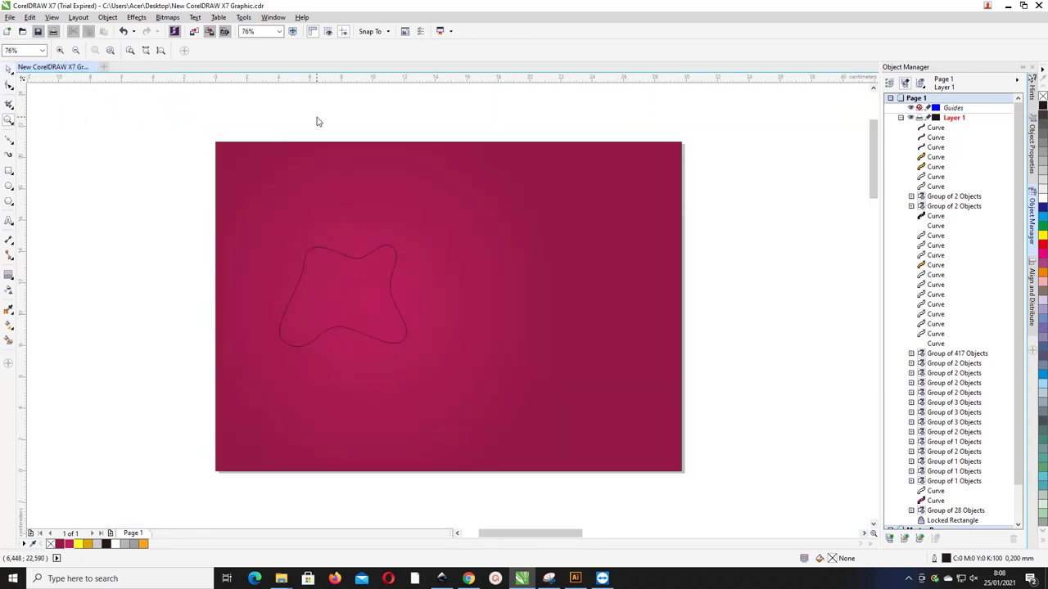
left_click(9, 86)
key("F10")
left_click(392, 250)
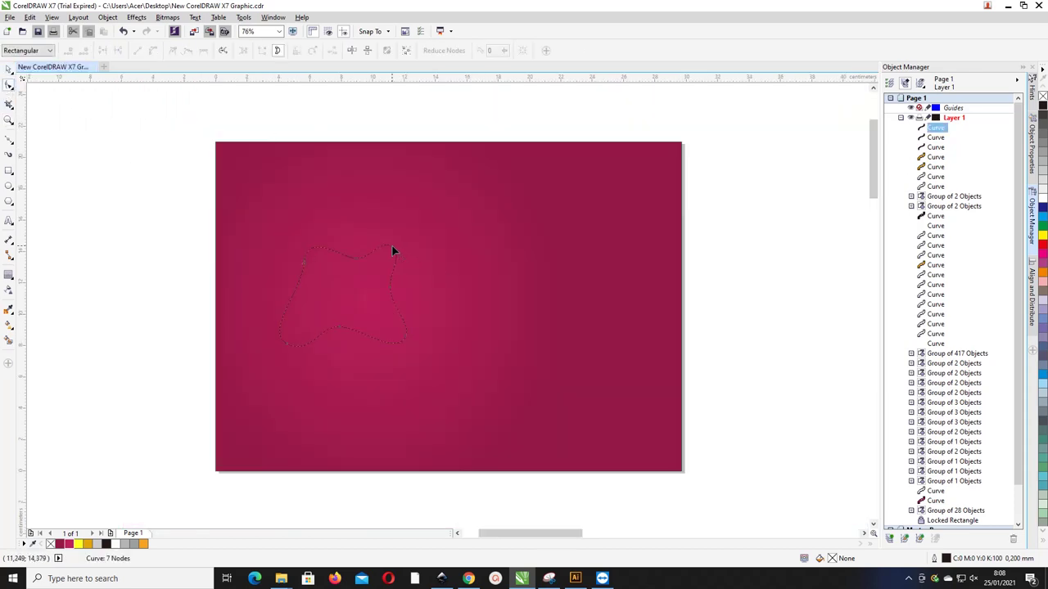
left_click(394, 254)
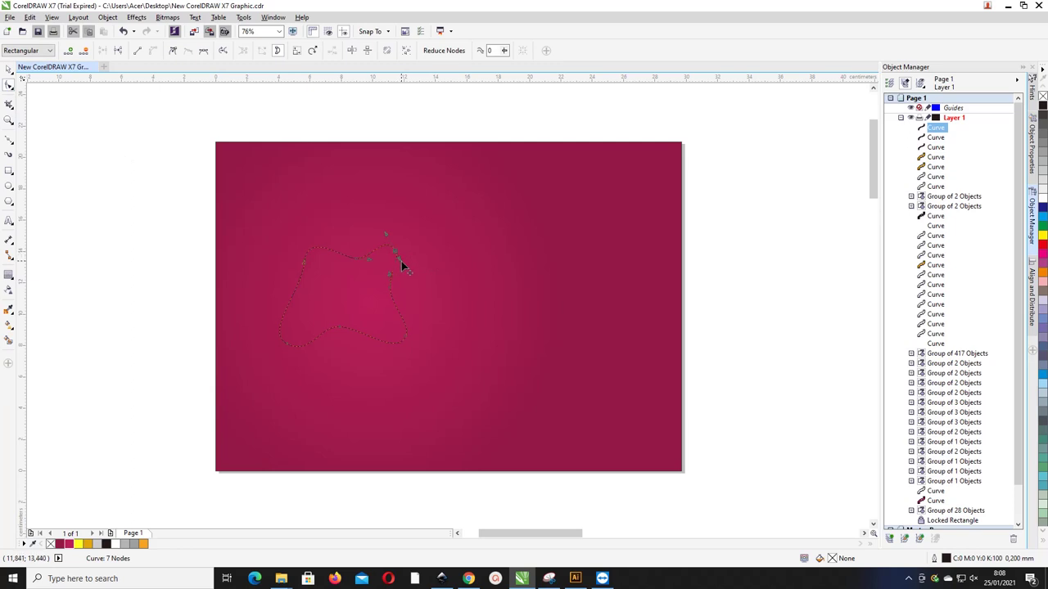
left_click_drag(402, 261, 351, 253)
Fill the four-lobed shape with white and remove its outline
left_click(9, 70)
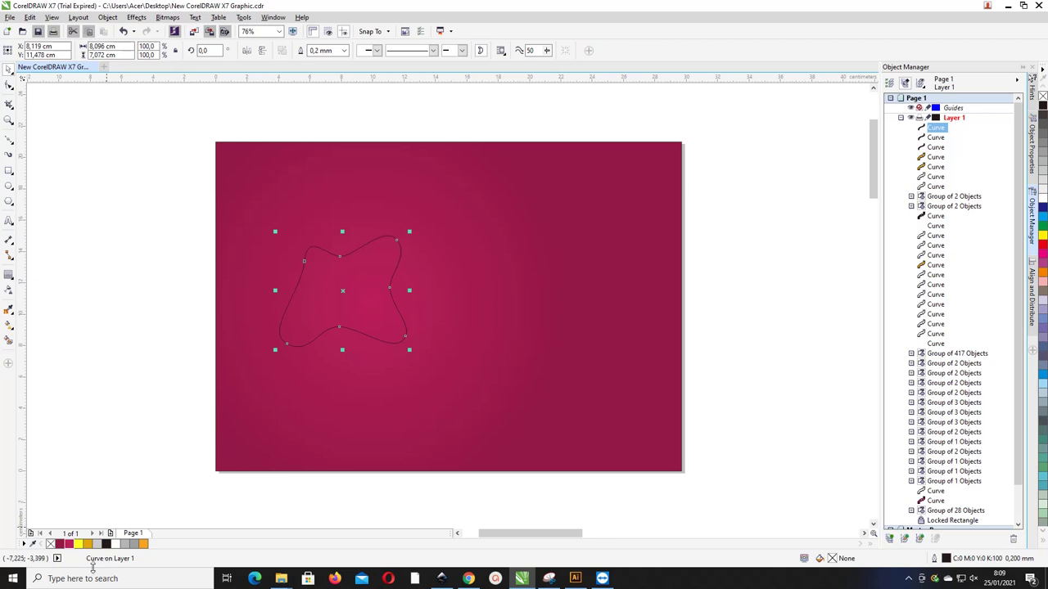
left_click(115, 544)
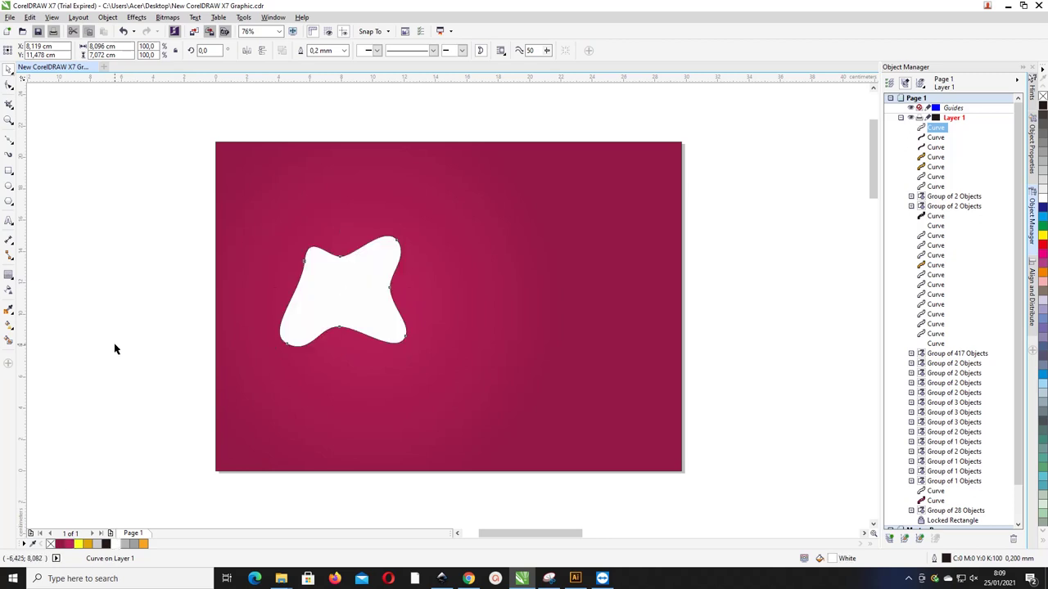
left_click(302, 304)
right_click(50, 543)
Fine-tune the middle node of the white shape's upper edge and move the shape slightly left
left_click(10, 86)
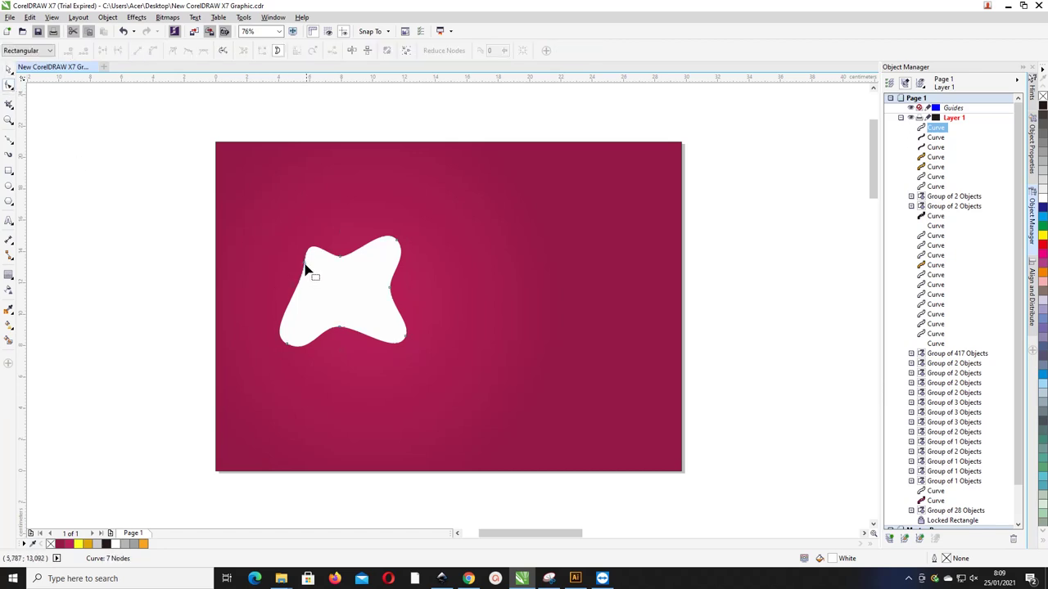
left_click(342, 262)
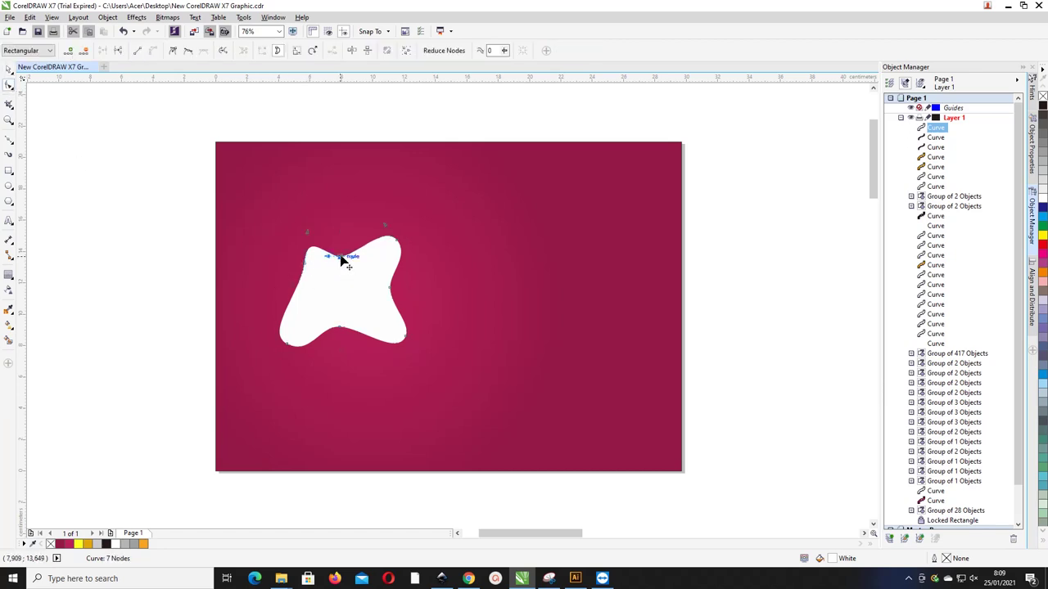
left_click_drag(311, 232, 344, 260)
left_click(342, 260)
left_click(129, 152)
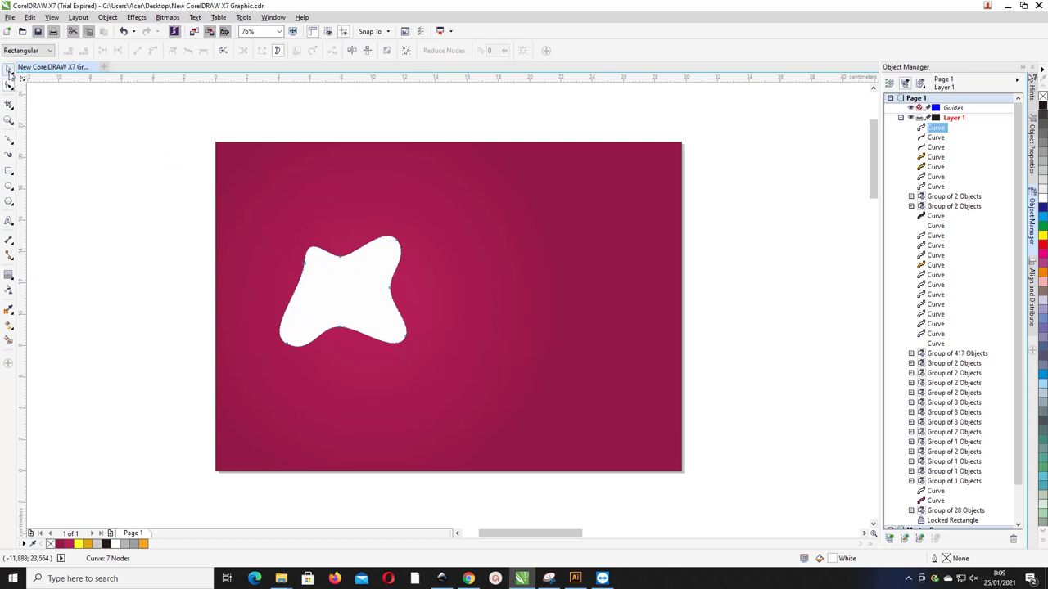
left_click(8, 69)
left_click(71, 128)
left_click_drag(378, 284, 369, 283)
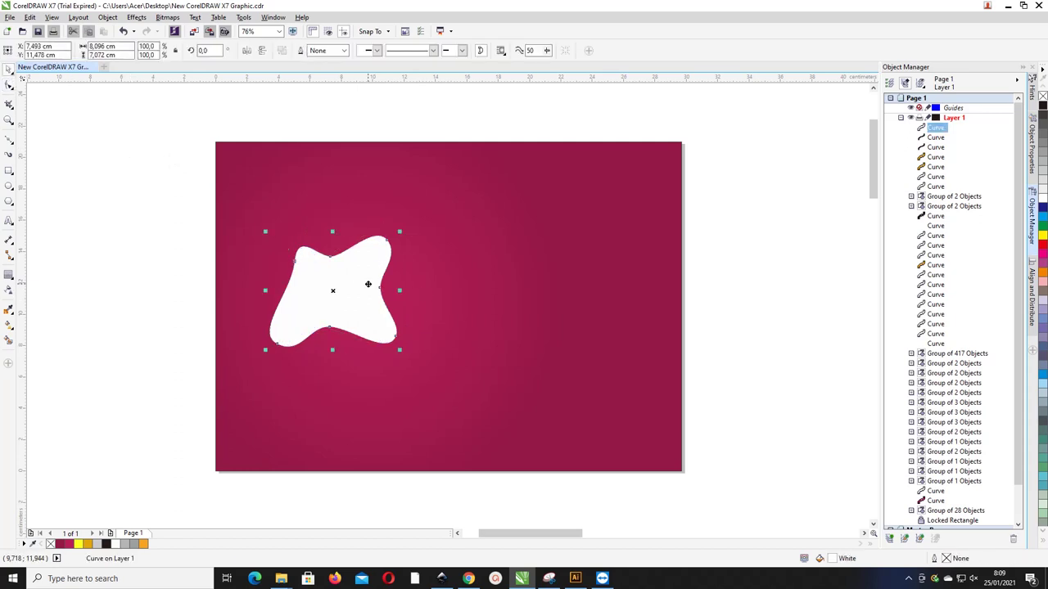
Place a copy of the white shape on the right half of the page
key("z")
left_click_drag(171, 145, 707, 398)
left_click(9, 71)
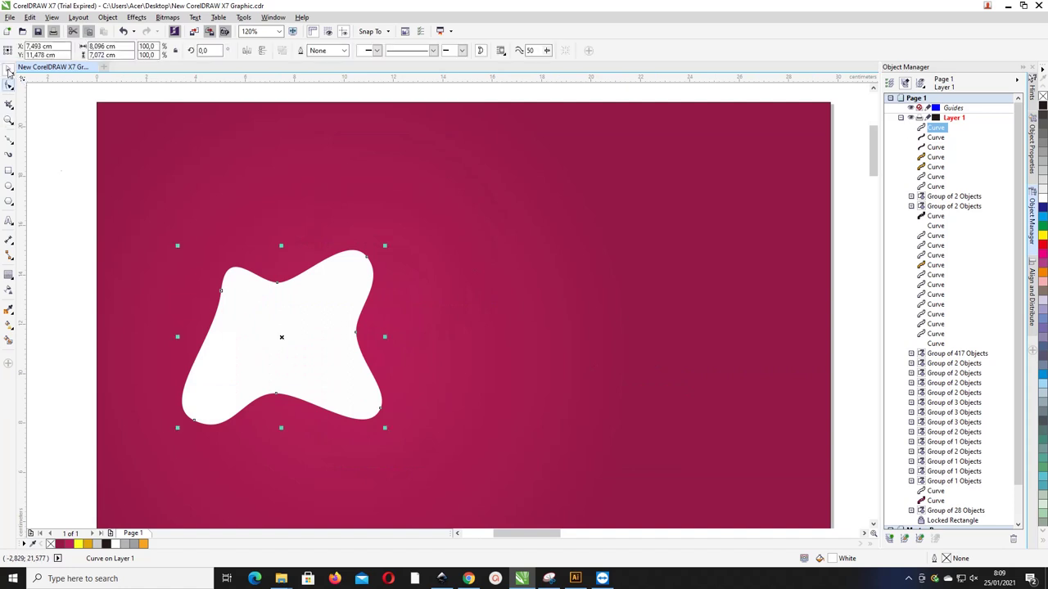
left_click_drag(281, 304, 629, 299)
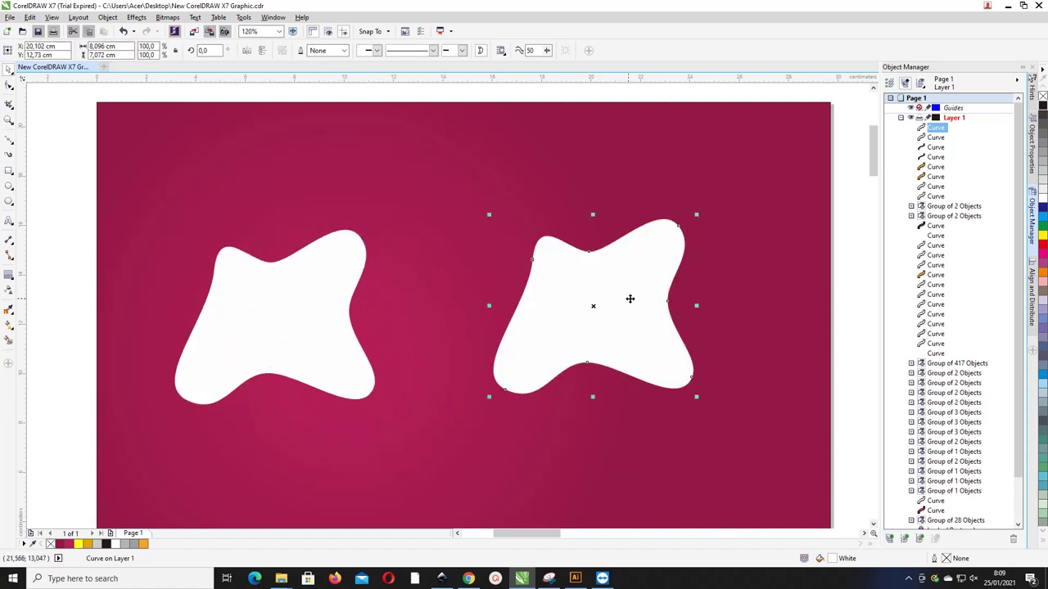
Duplicate the left white shape, rotate the copy about 18° counterclockwise and place it over the original
left_click(324, 300)
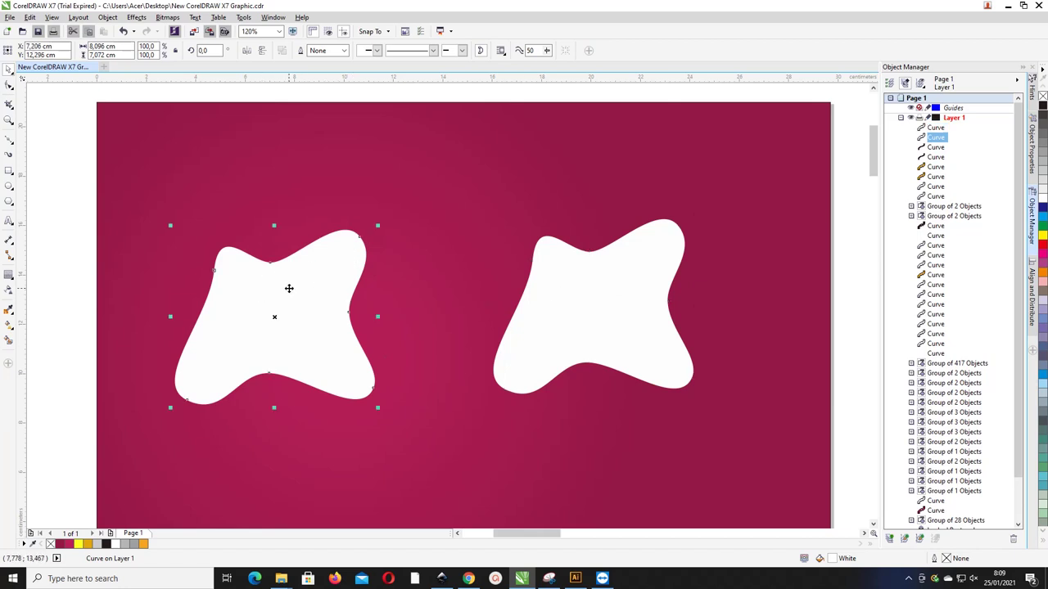
key("ctrl+d")
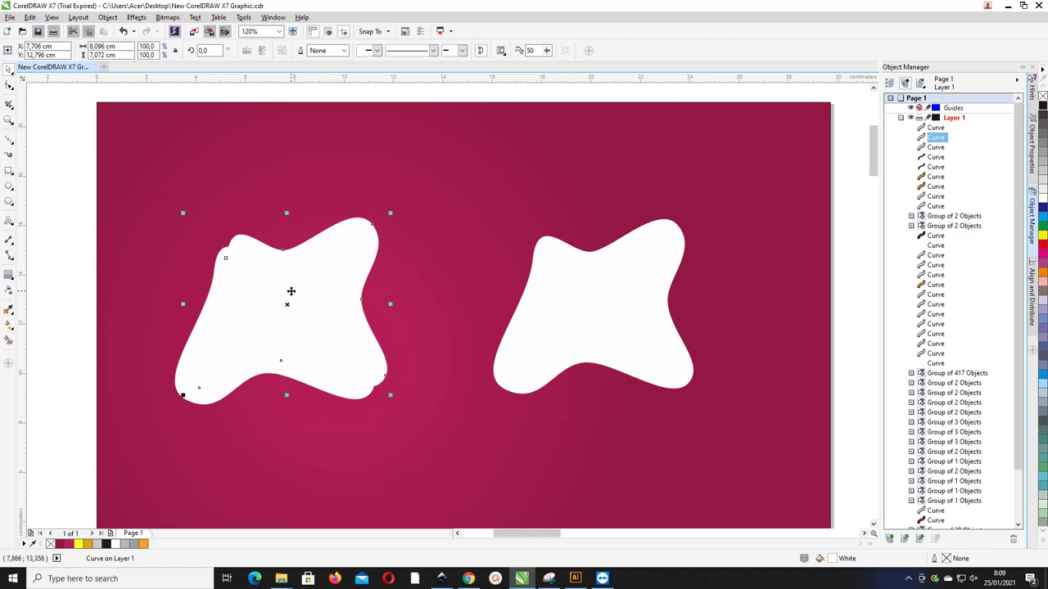
left_click(337, 276)
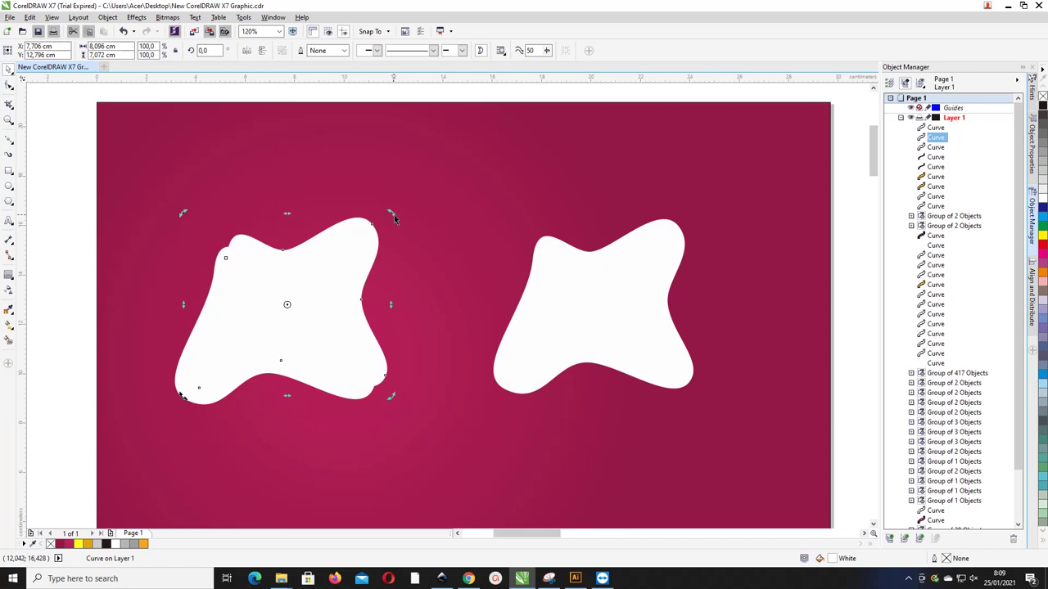
left_click_drag(391, 215, 359, 187)
left_click_drag(313, 274, 301, 292)
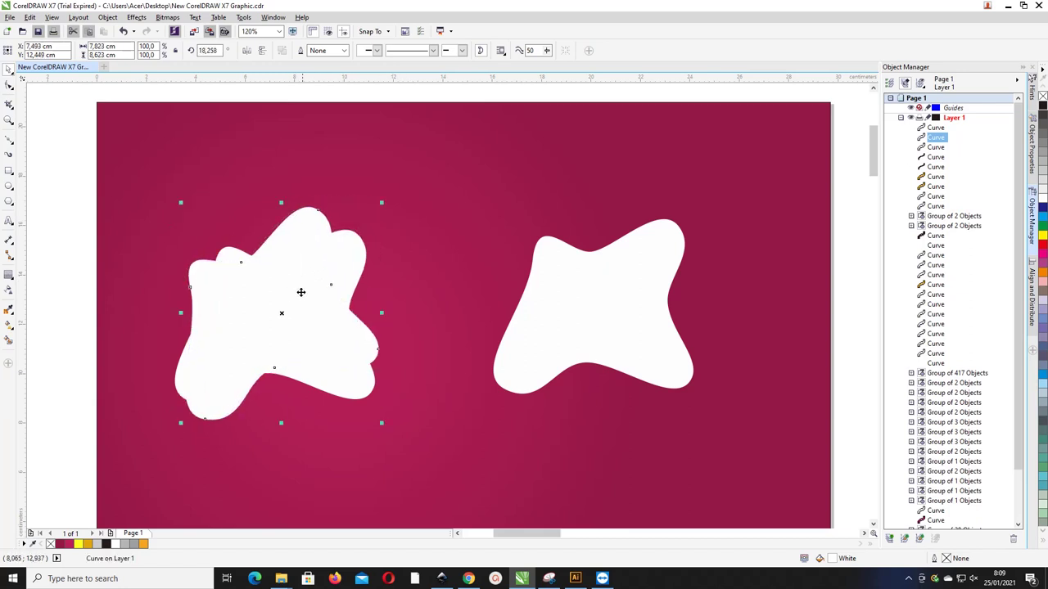
Scale the rotated copy down to about 96% and fill it with orange (#F3A422)
left_click(307, 276)
left_click_drag(319, 223, 319, 223)
left_click_drag(381, 204, 374, 212)
left_click_drag(290, 264, 290, 259)
left_click(145, 544)
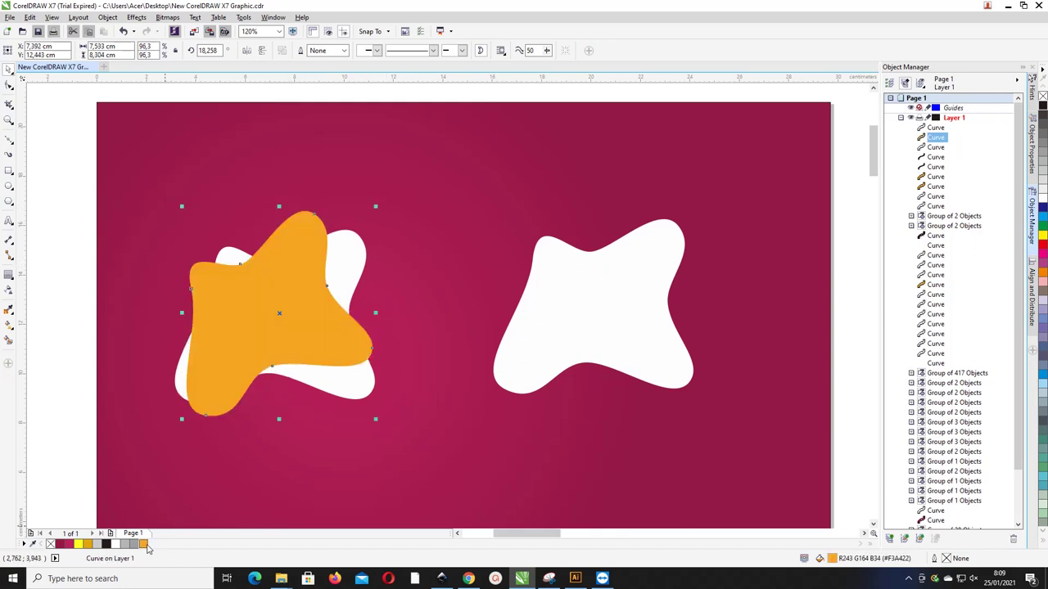
left_click(41, 320)
Bring the left white shape in front and resize the orange one behind it to about 89.5%, rotated to about 10.8°
left_click(369, 260)
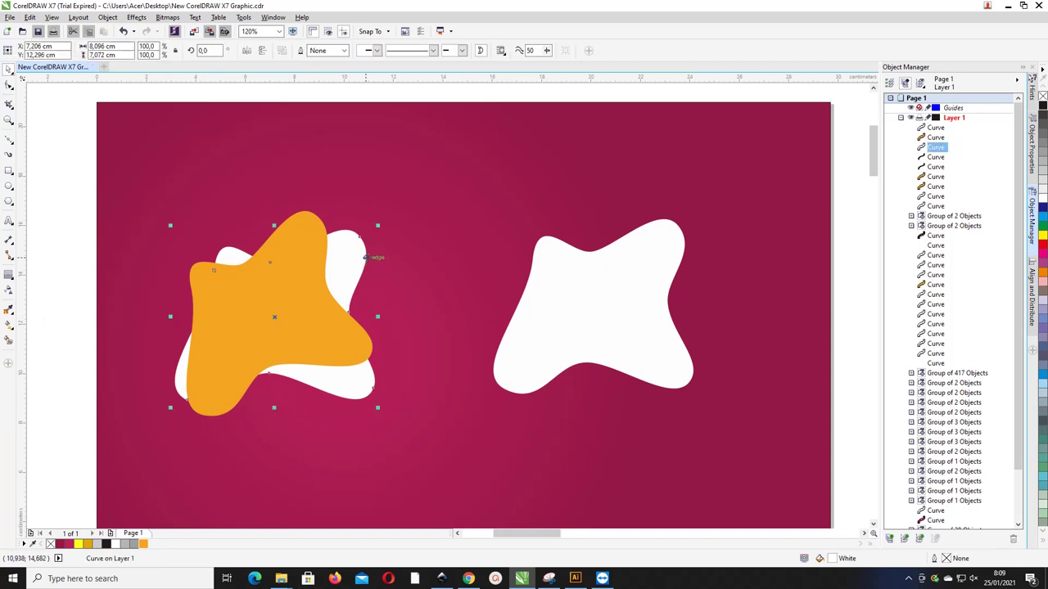
key("shift+Page_Up")
left_click(307, 220)
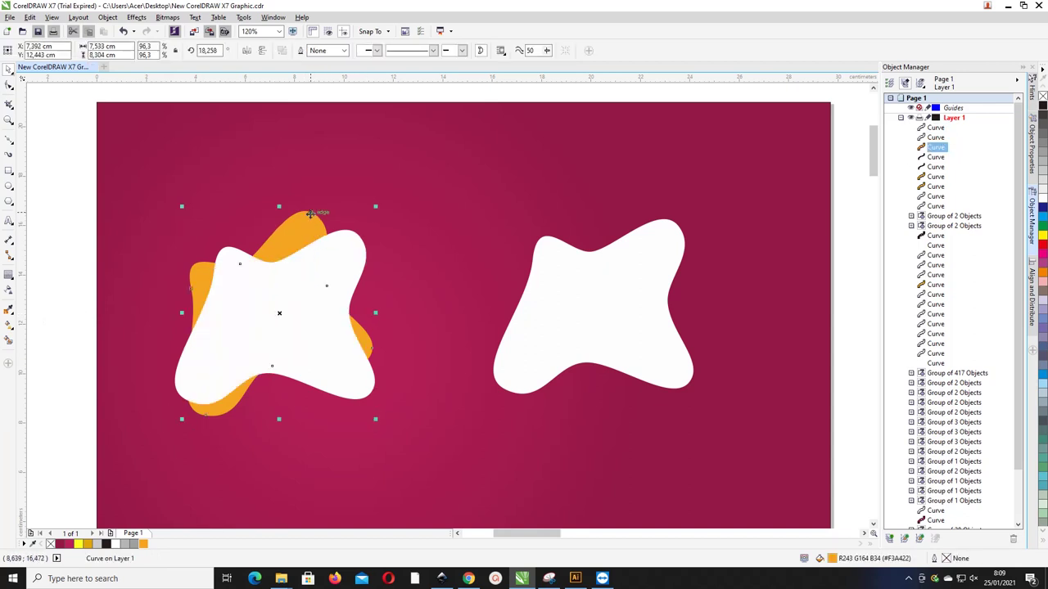
left_click(307, 220)
mouse_move(375, 207)
left_mouse_down()
mouse_move(304, 222)
mouse_move(316, 237)
mouse_move(379, 235)
left_mouse_up()
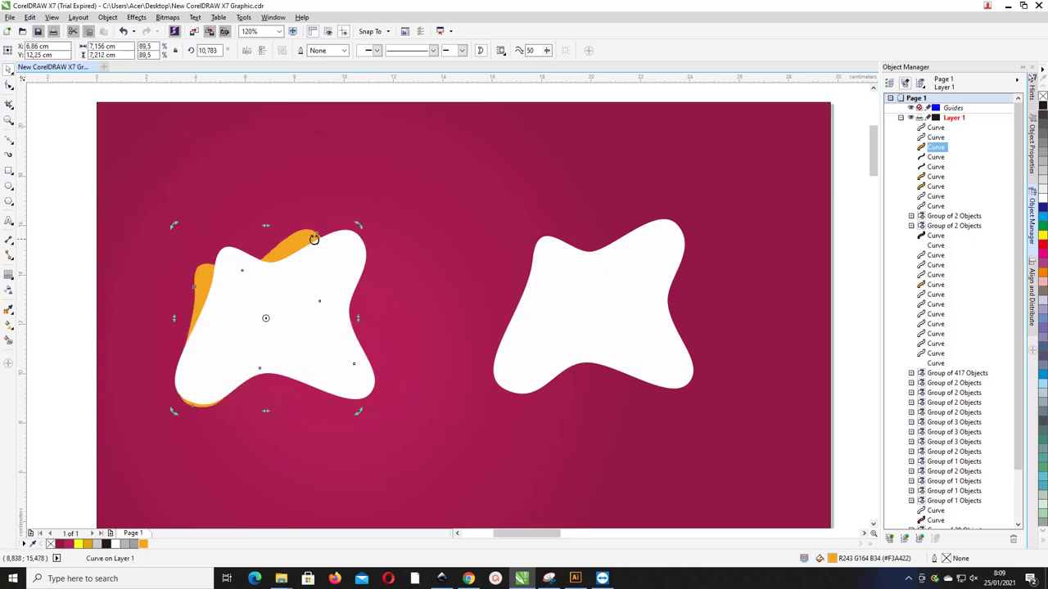
left_click_drag(292, 241, 304, 240)
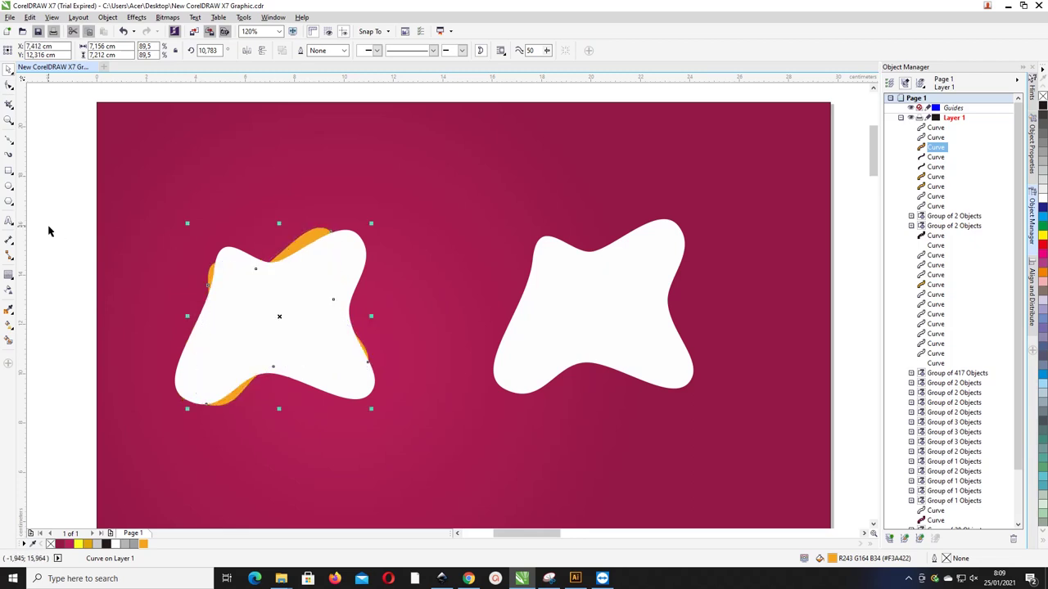
left_click(52, 197)
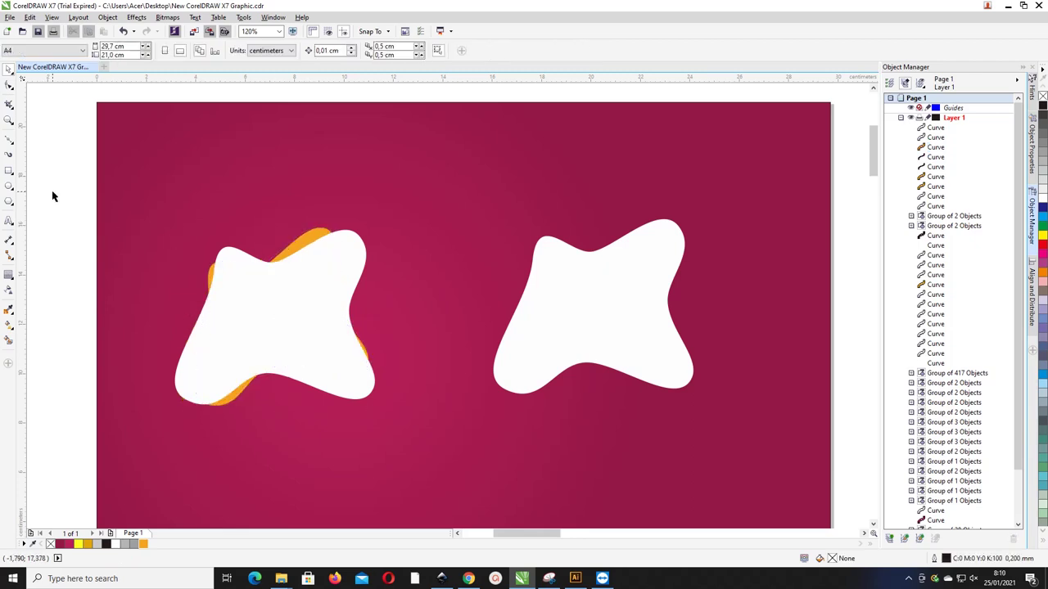
Rotate the orange shape to about 38.5° so its lobes fall between the white shape's lobes
left_click(277, 244)
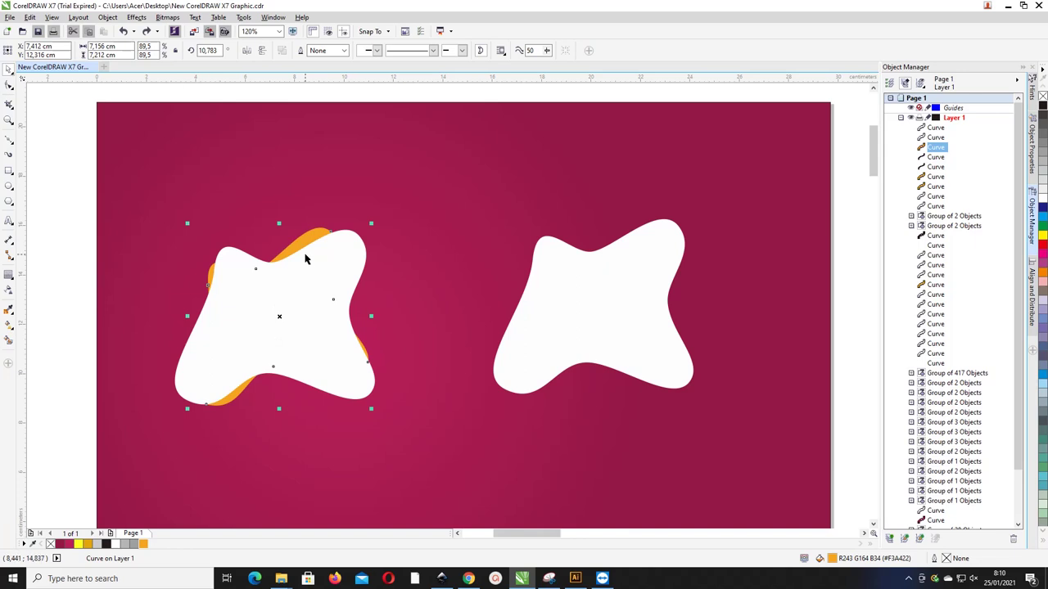
left_click(310, 236)
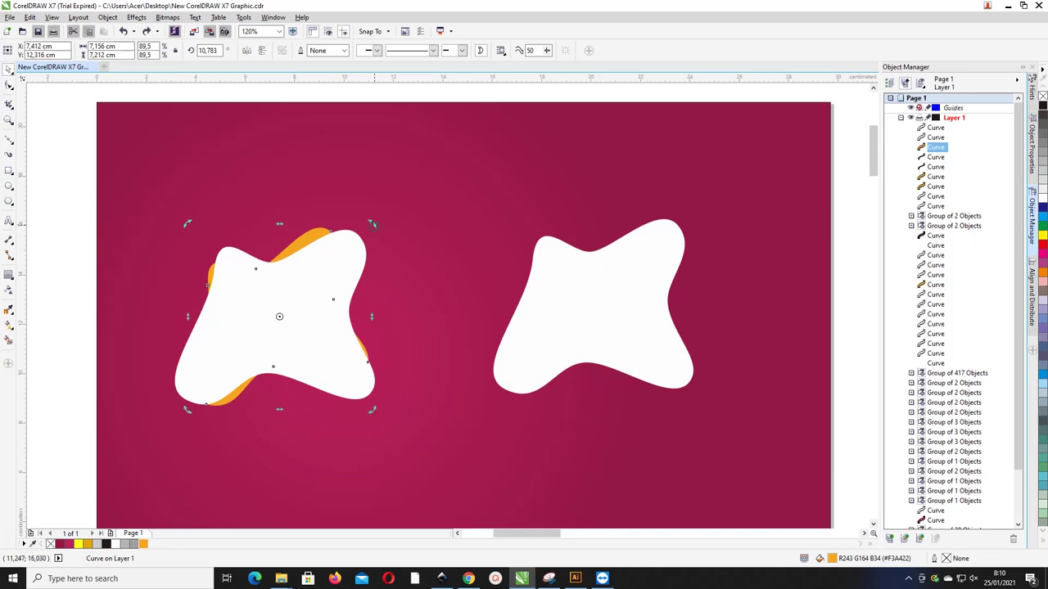
left_click_drag(377, 229, 281, 240)
left_click(283, 235)
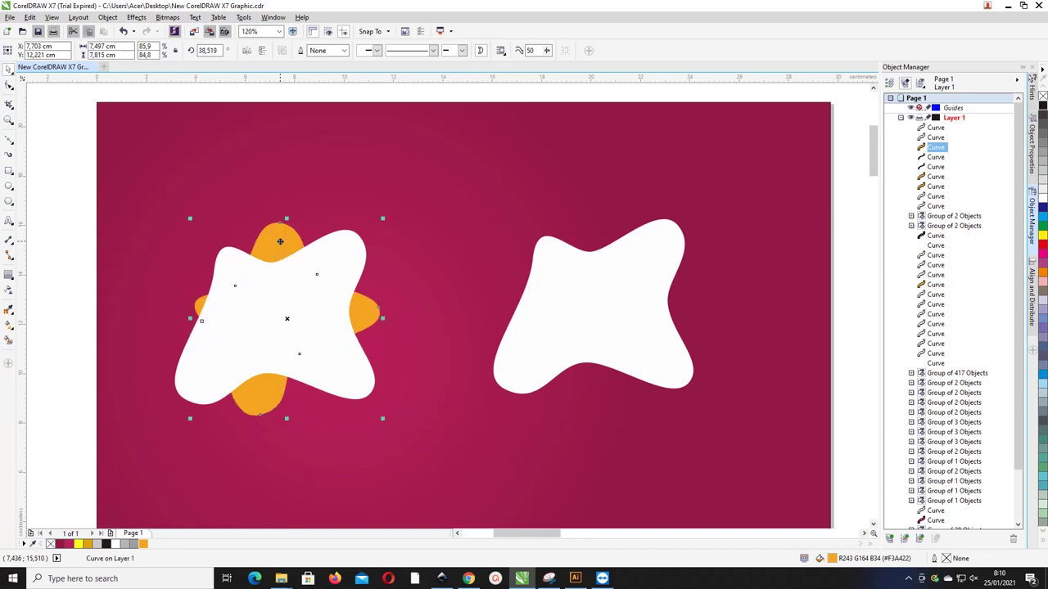
Stretch the orange shape to about 7.6 cm wide and 6.8 cm high and centre it behind the white shape
left_click_drag(286, 421, 287, 400)
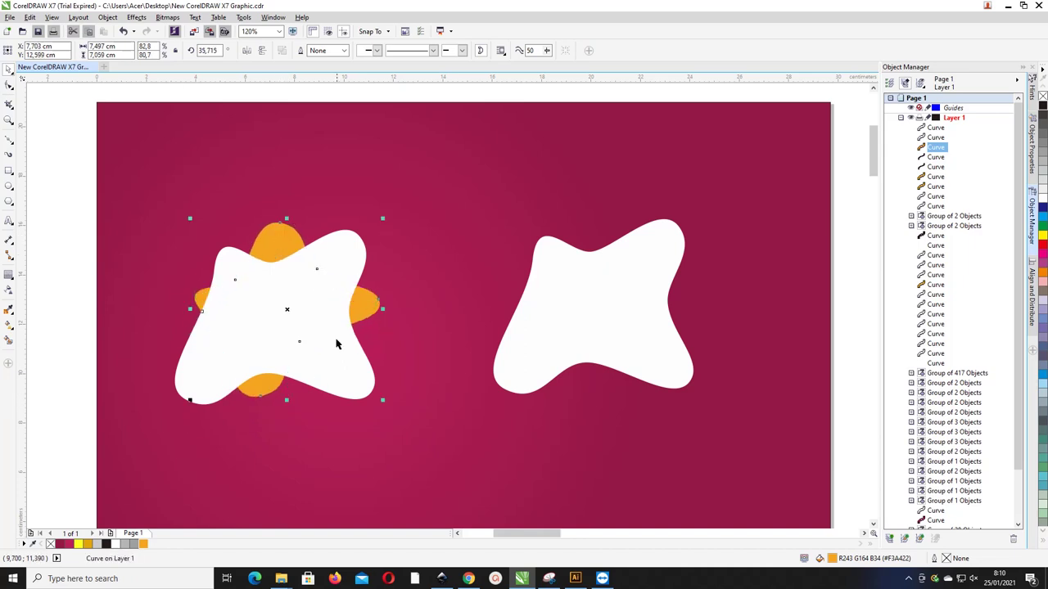
left_click_drag(383, 308, 386, 308)
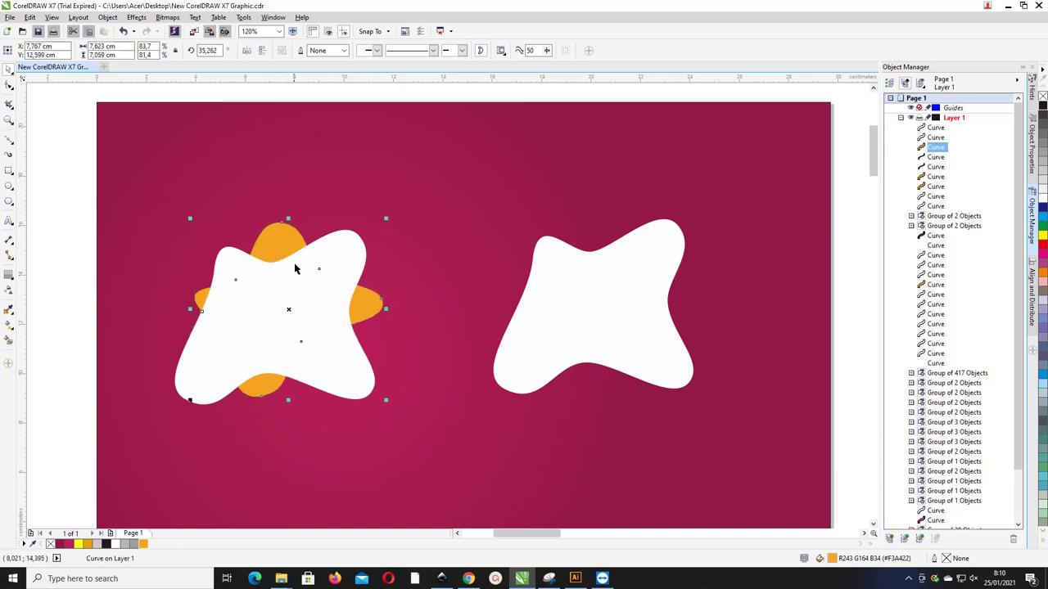
mouse_move(287, 240)
left_mouse_down()
mouse_move(277, 242)
mouse_move(278, 224)
mouse_move(274, 243)
left_mouse_up()
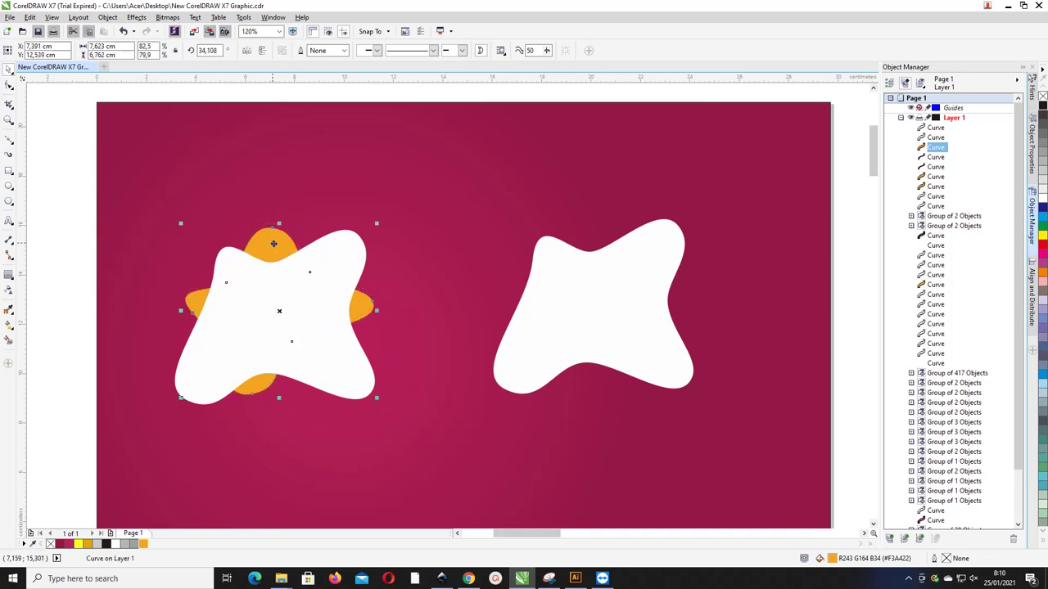
left_click(78, 212)
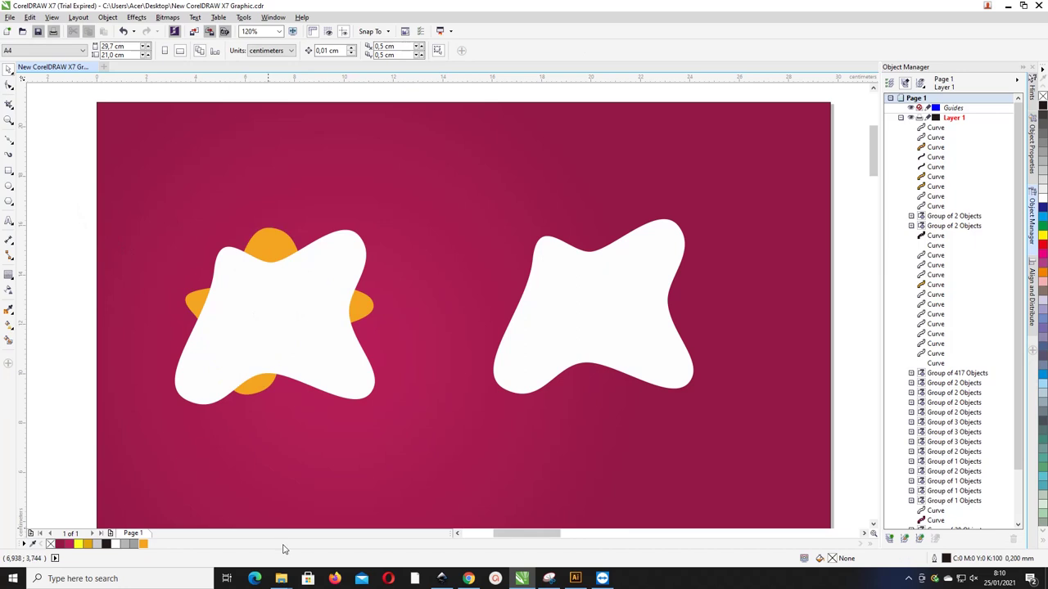
Bring the photo "seragam pasangan anak sd" from the Pictures folder in File Explorer onto the page, scaled to about 40% over the left shapes
left_click(281, 578)
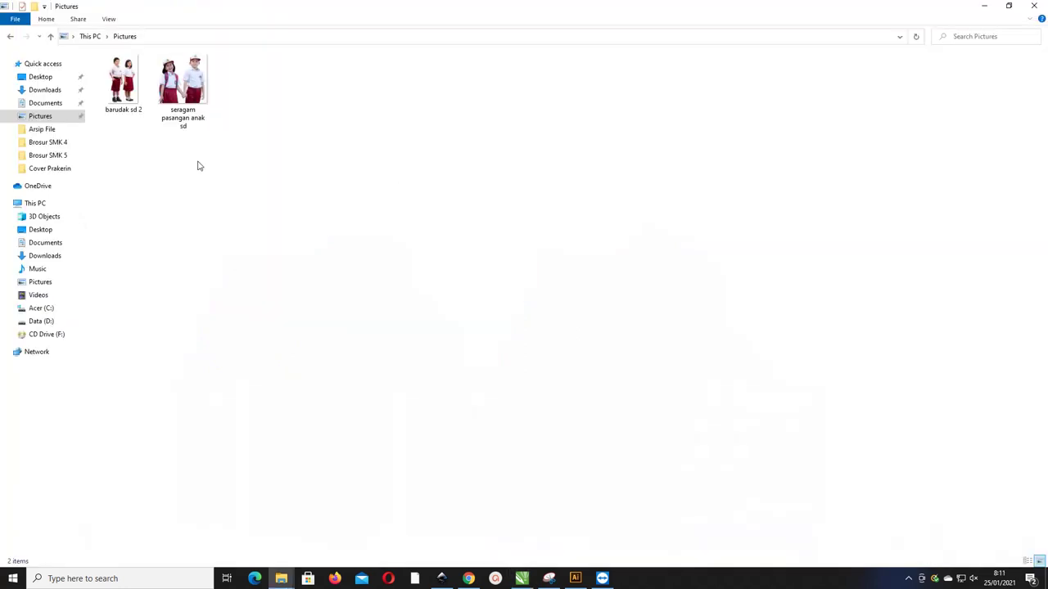
left_click_drag(182, 82, 311, 323)
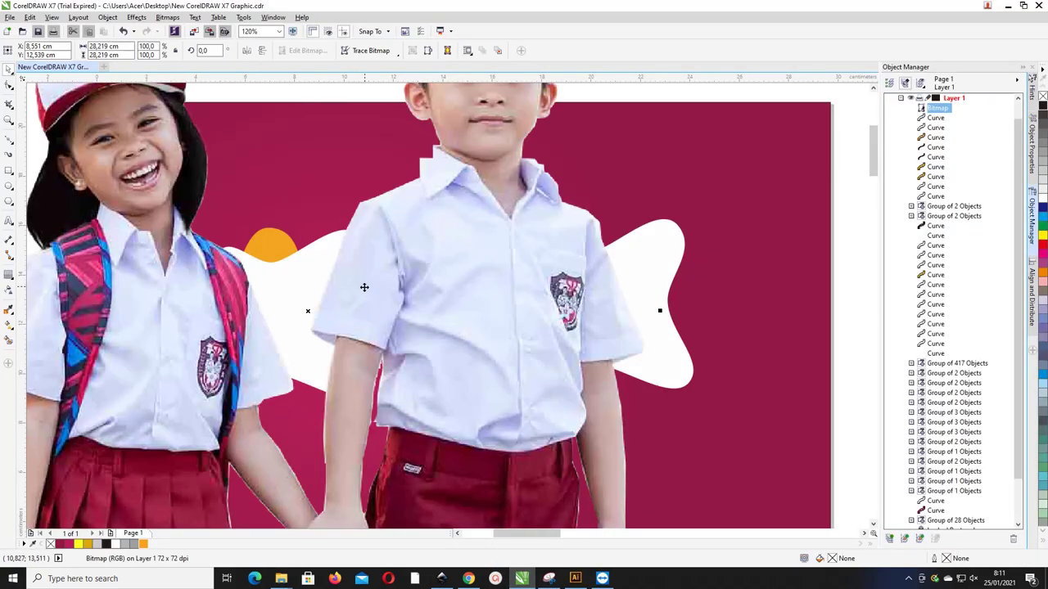
scroll(365, 288, "down", 2)
left_click_drag(524, 118, 304, 344)
left_click_drag(265, 381, 346, 260)
Shrink the children's photo to about 25%, about 7.1 cm wide, and centre it over the left white shape
key("z")
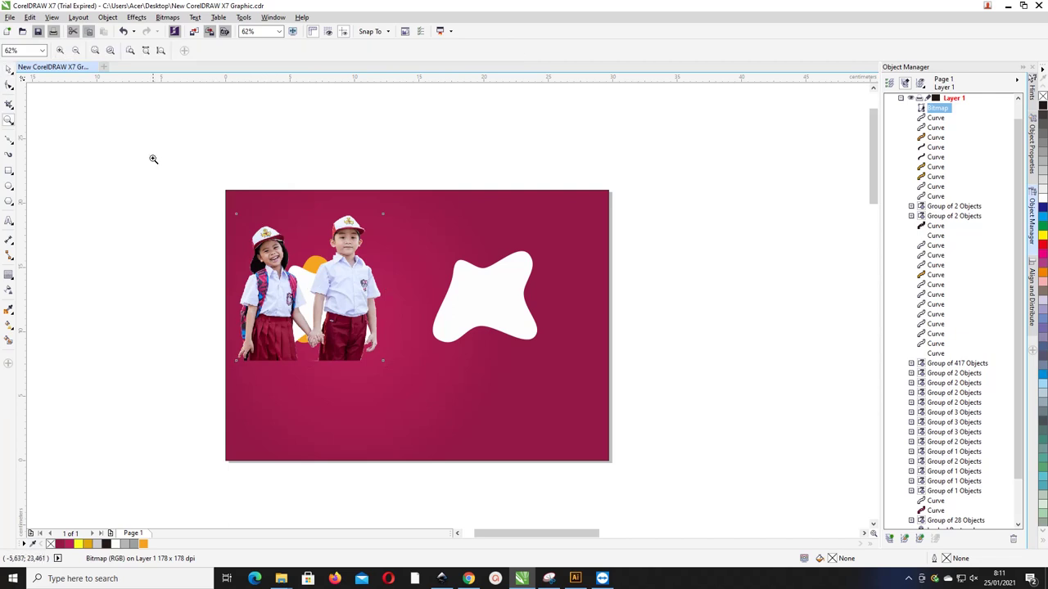
left_click_drag(152, 159, 711, 447)
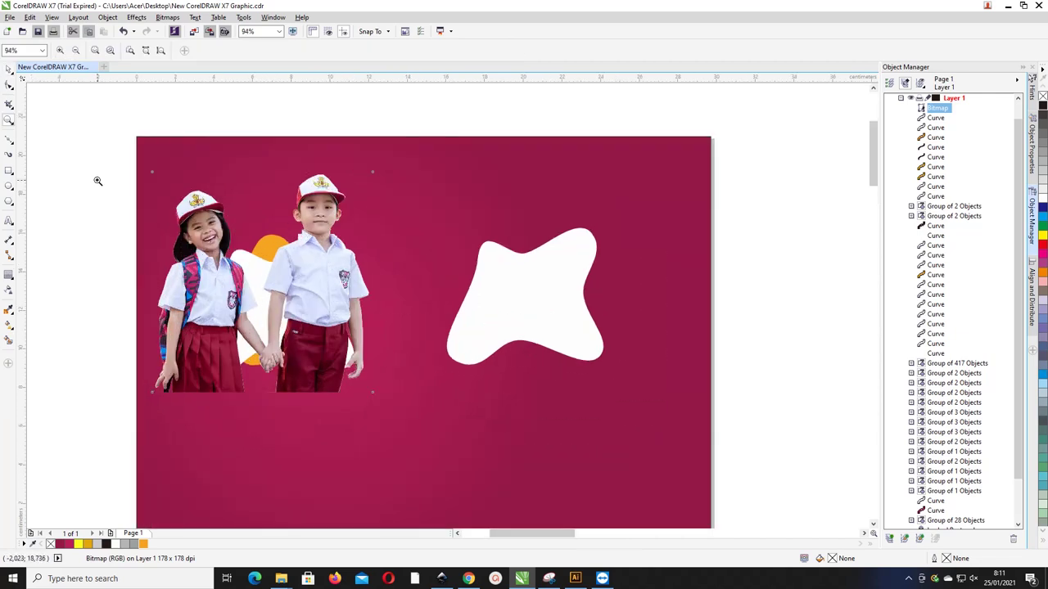
left_click(9, 68)
left_click(59, 177)
left_click(278, 245)
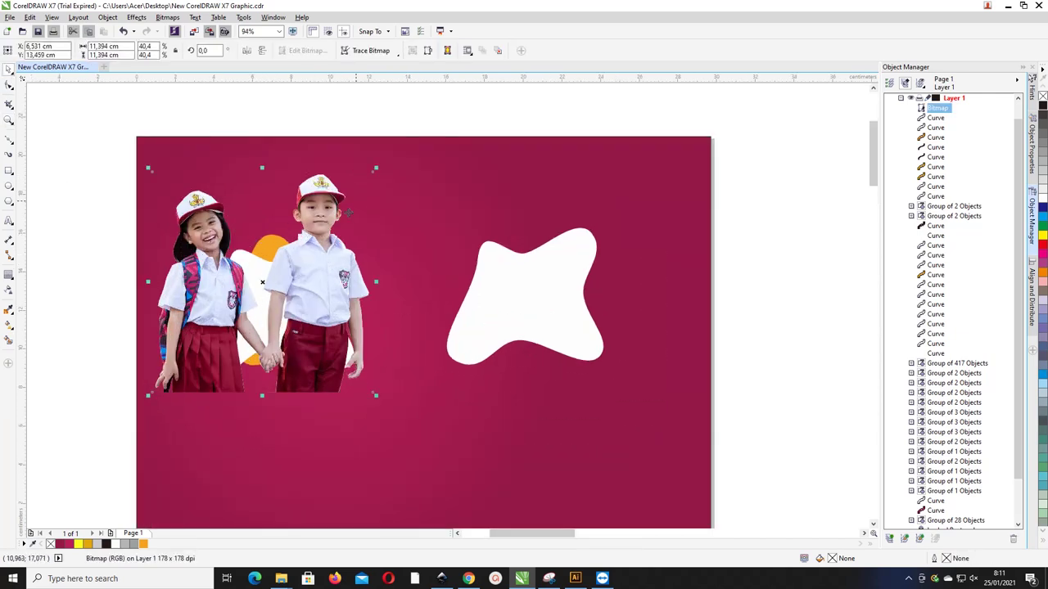
left_click_drag(380, 170, 286, 260)
left_click_drag(247, 319, 307, 293)
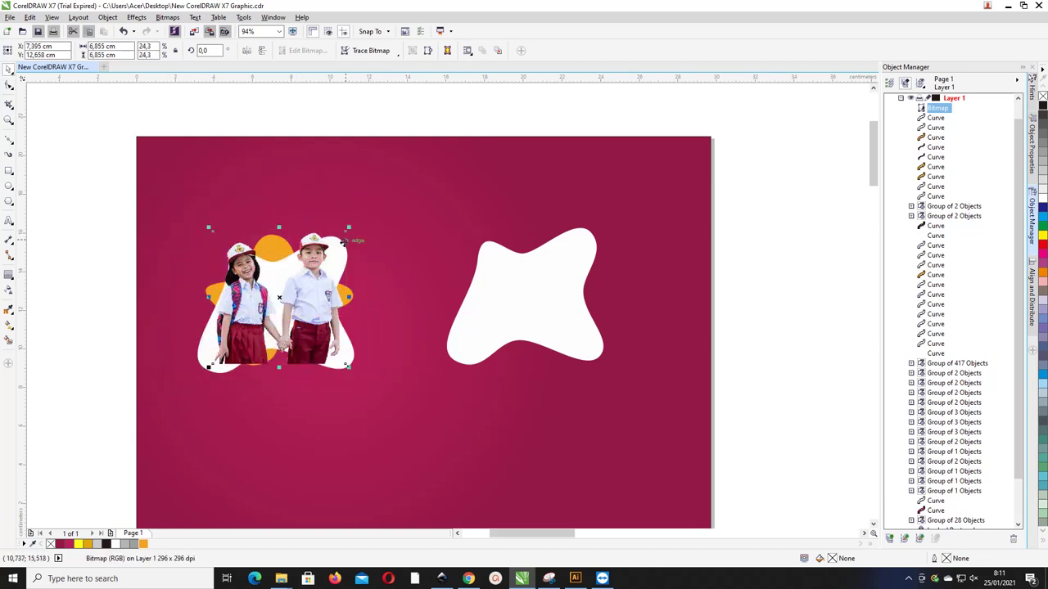
left_click_drag(350, 226, 356, 221)
left_click_drag(325, 257, 323, 257)
scroll(296, 300, "up", 1)
scroll(289, 258, "down", 1)
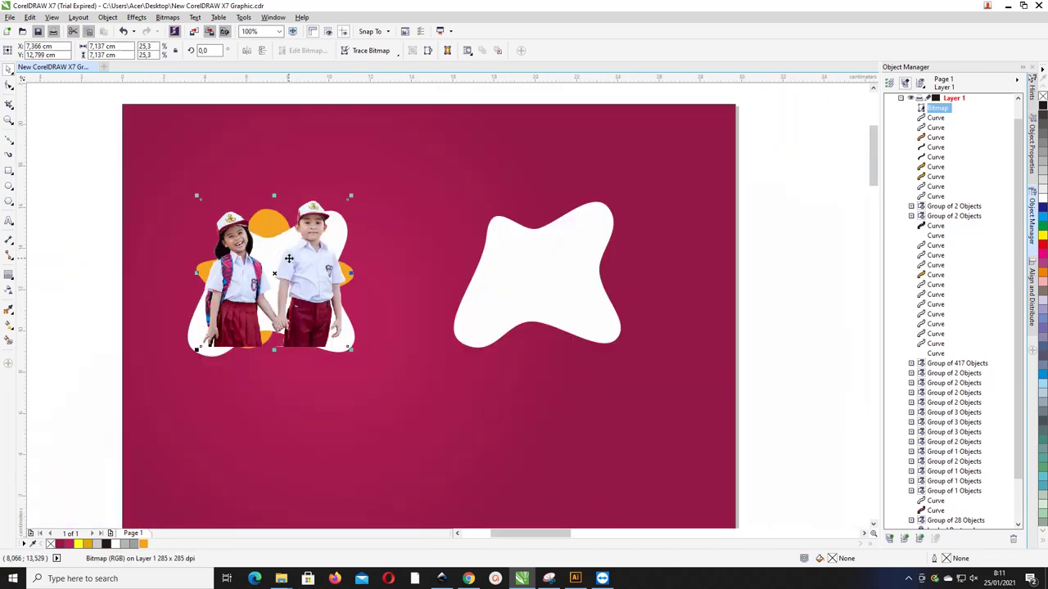
Move the children's photo about 0.1 cm up over the left white shape, keeping its size
left_click_drag(245, 276, 249, 276)
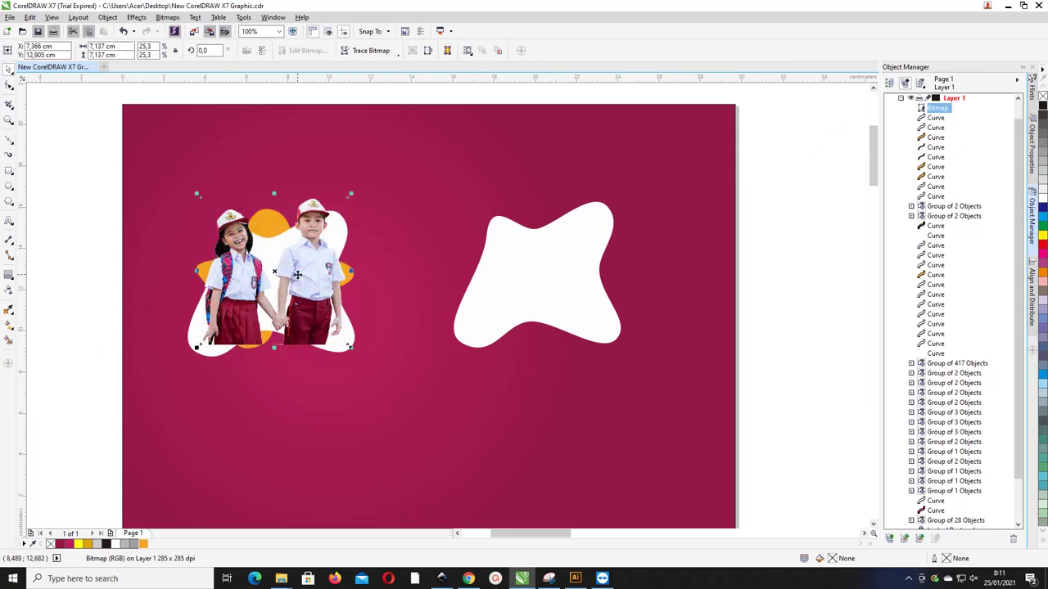
scroll(283, 290, "up", 2)
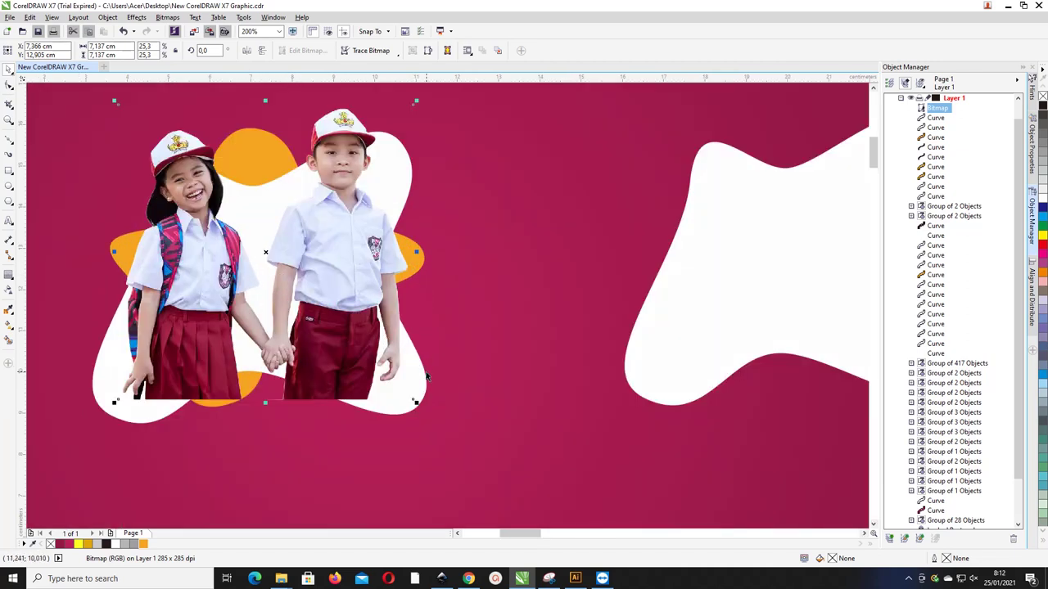
scroll(285, 217, "down", 2)
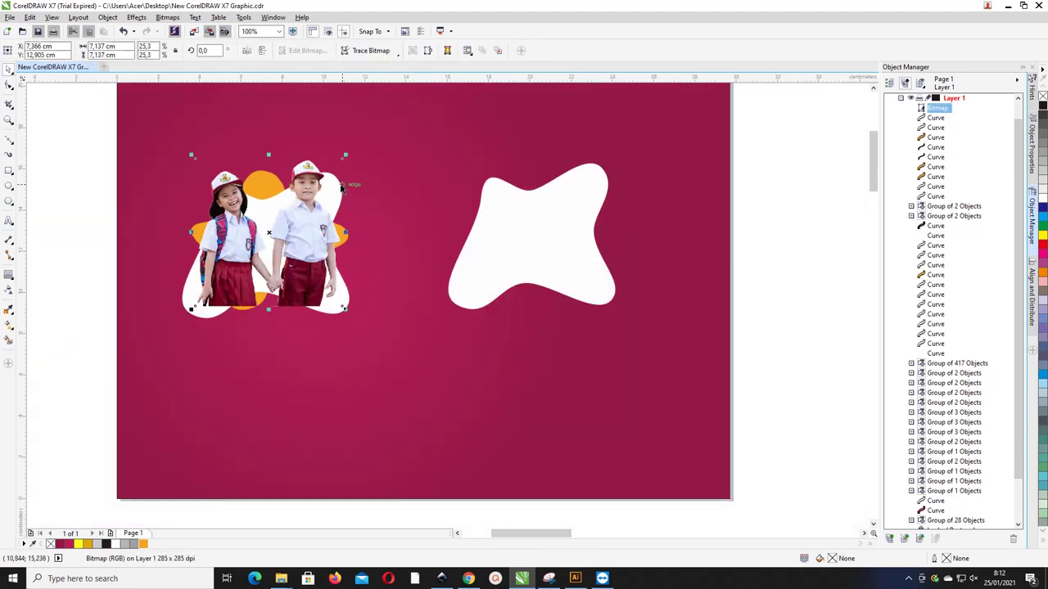
left_click_drag(341, 183, 334, 178)
key("ctrl+z")
Duplicate the children's photo over towards the right white shape, and send the original one level back behind the left white shape
key("ctrl+d")
left_click_drag(292, 203, 456, 225)
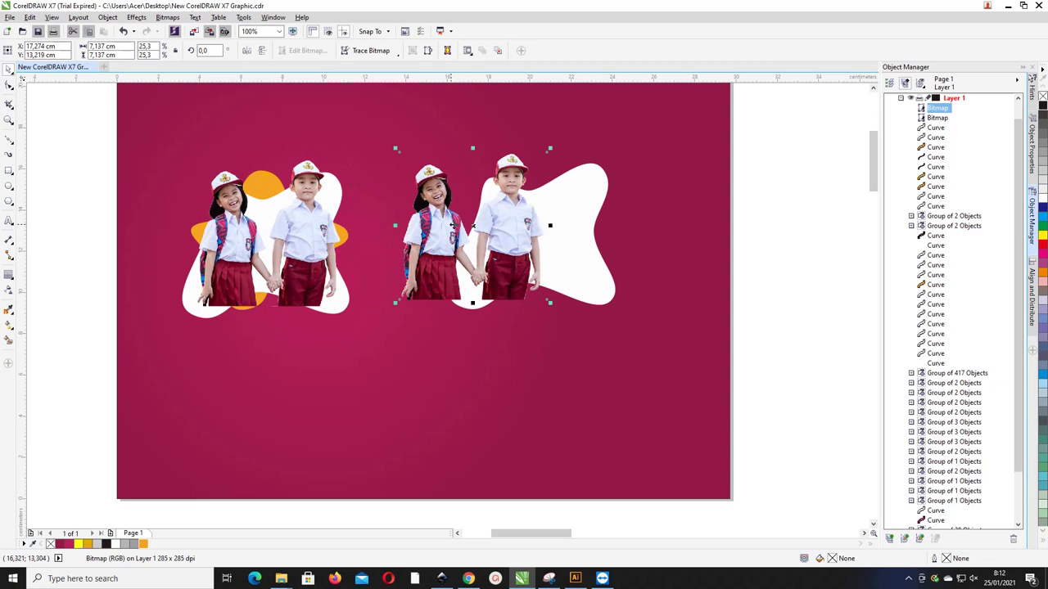
left_click(315, 226)
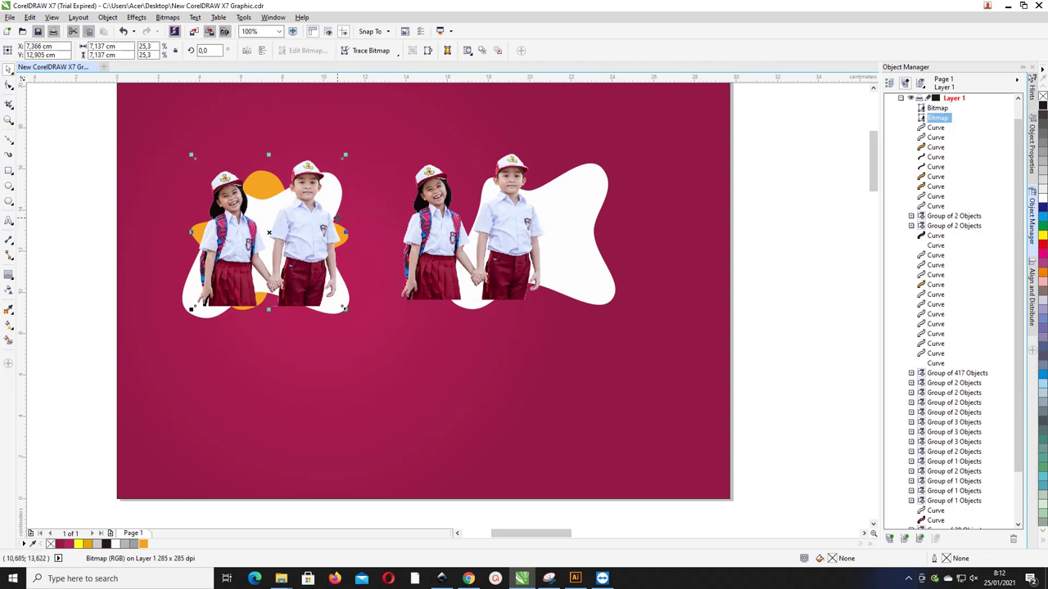
key("ctrl+Page_Down")
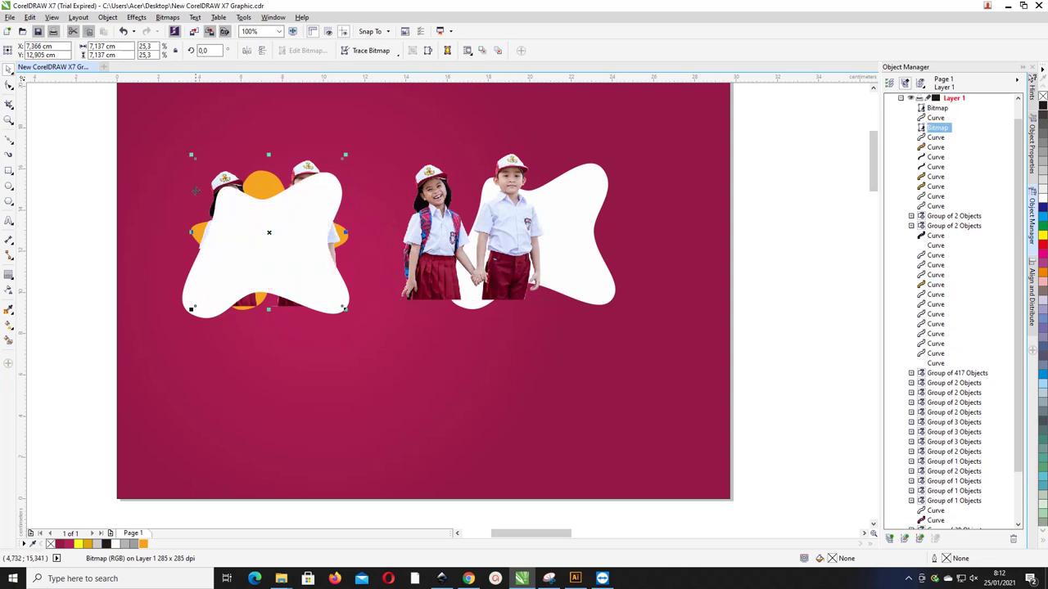
Try to PowerClip the original children's photo inside the left white shape, and undo it along with the photo duplicate
left_click(91, 206)
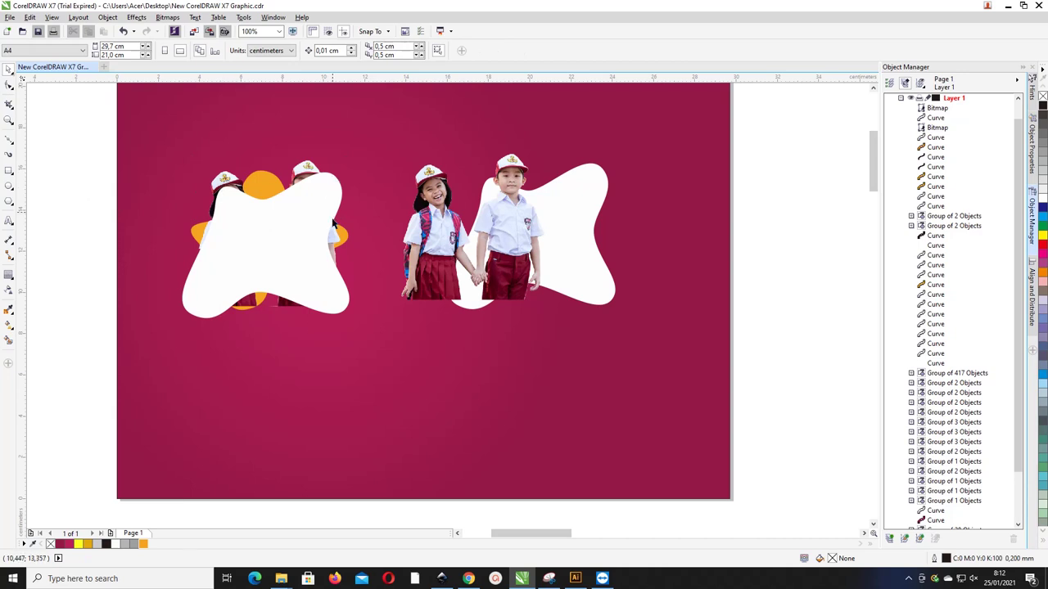
left_click(306, 185)
right_click(304, 166)
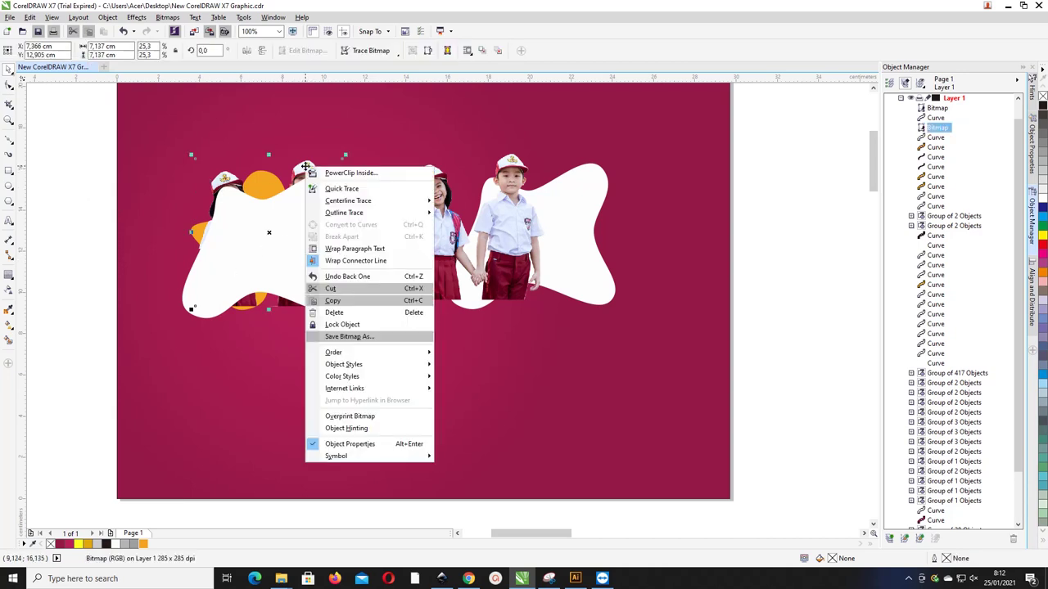
left_click(350, 173)
left_click(301, 196)
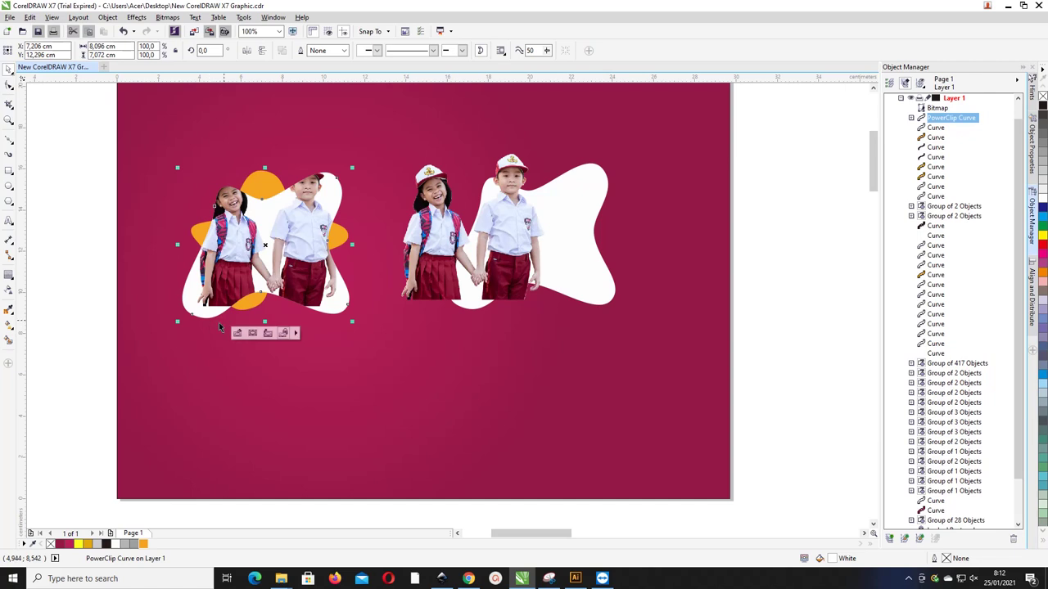
key("ctrl+z")
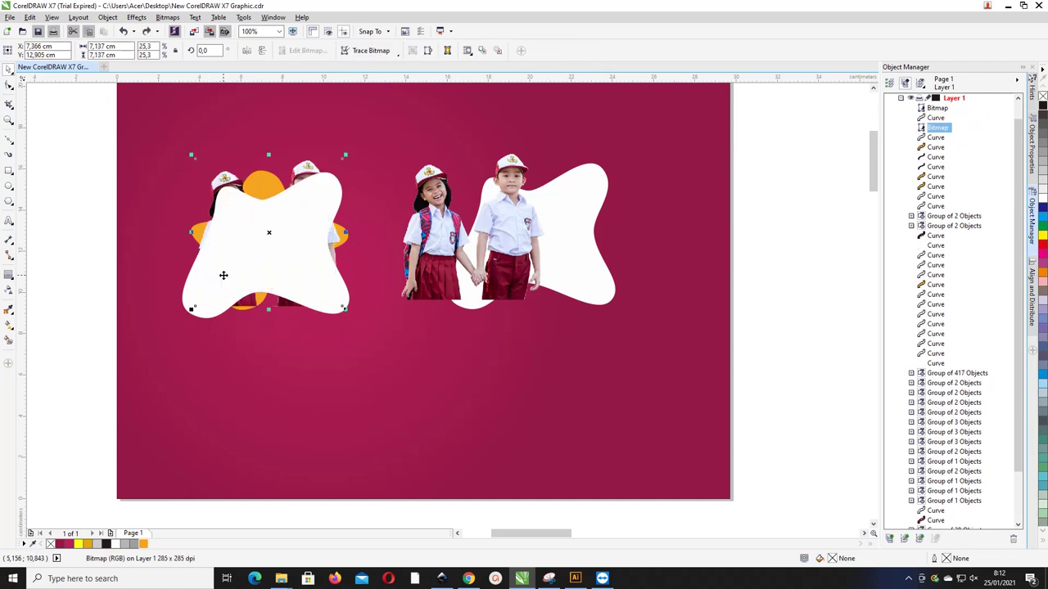
key("ctrl+z")
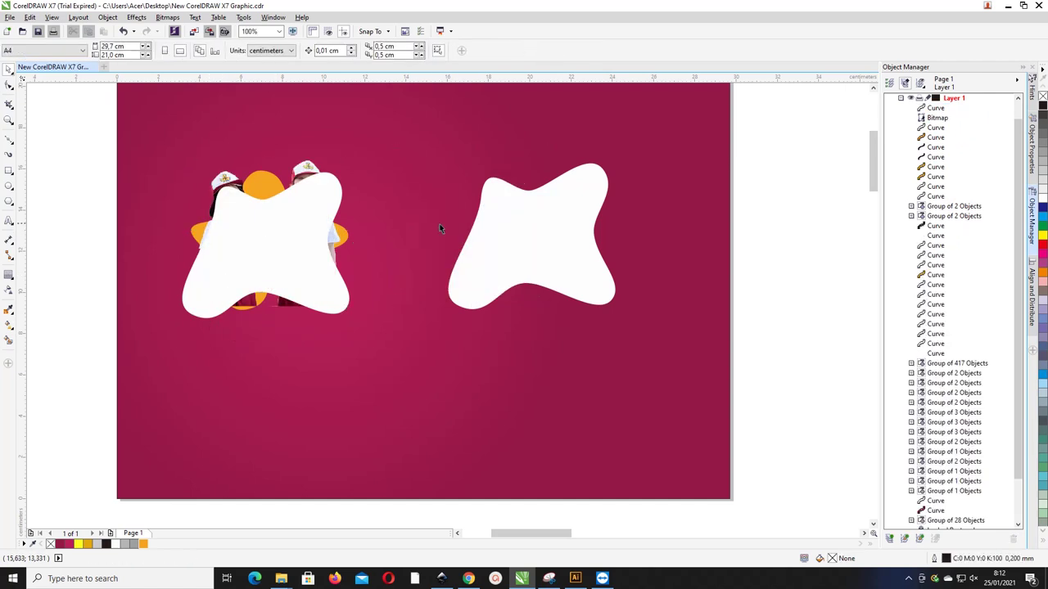
Enlarge the children's photo behind the left white shape to about 29.3%, about 8.26 cm wide
left_click(313, 169)
left_click_drag(350, 160, 324, 158)
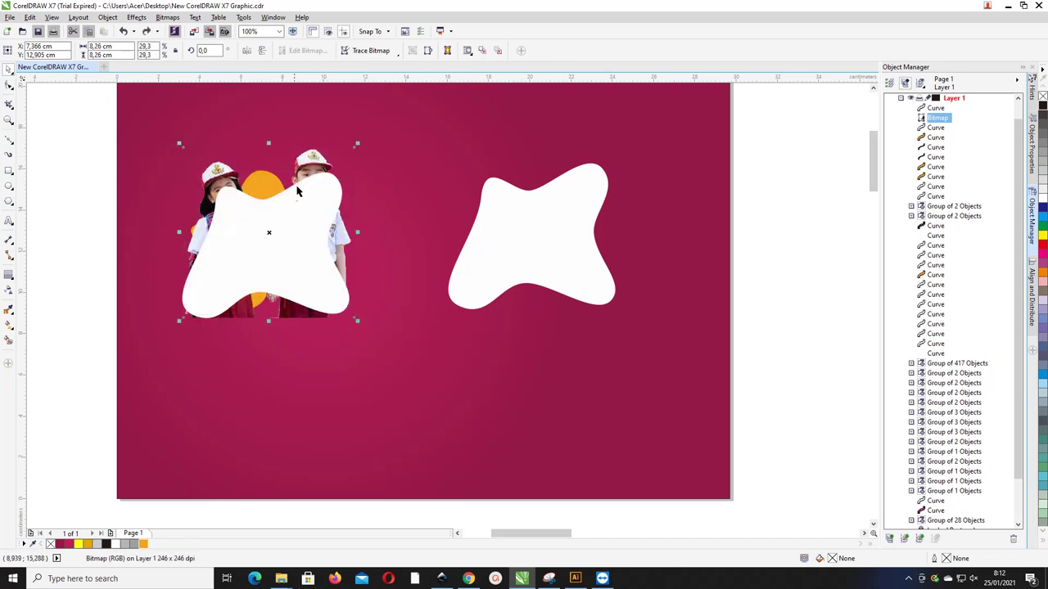
Remove the fill of the left white shape and give it a black hairline outline
left_click(235, 290)
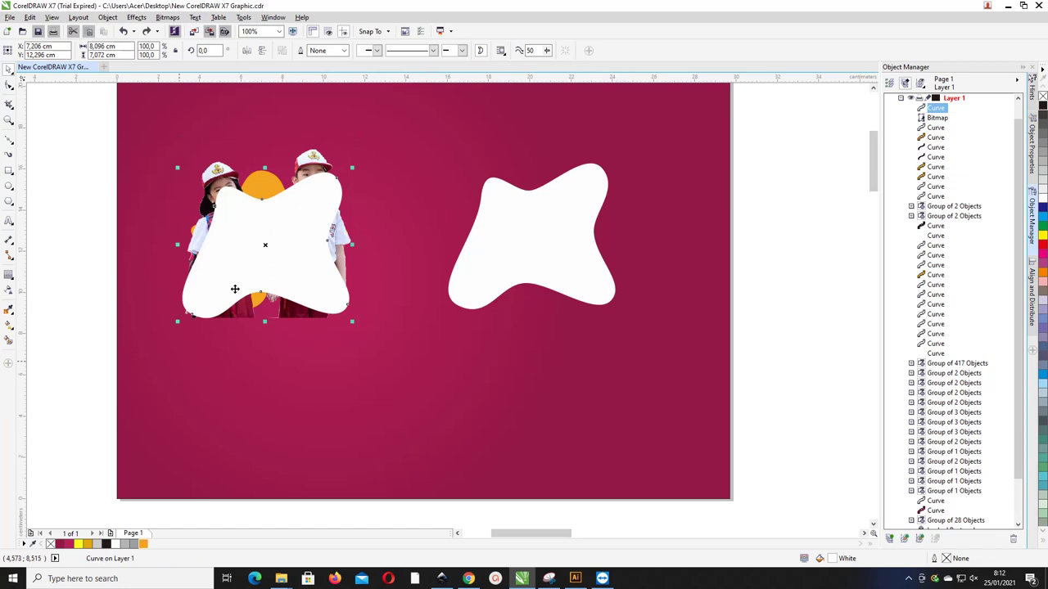
right_click(104, 544)
left_click(50, 544)
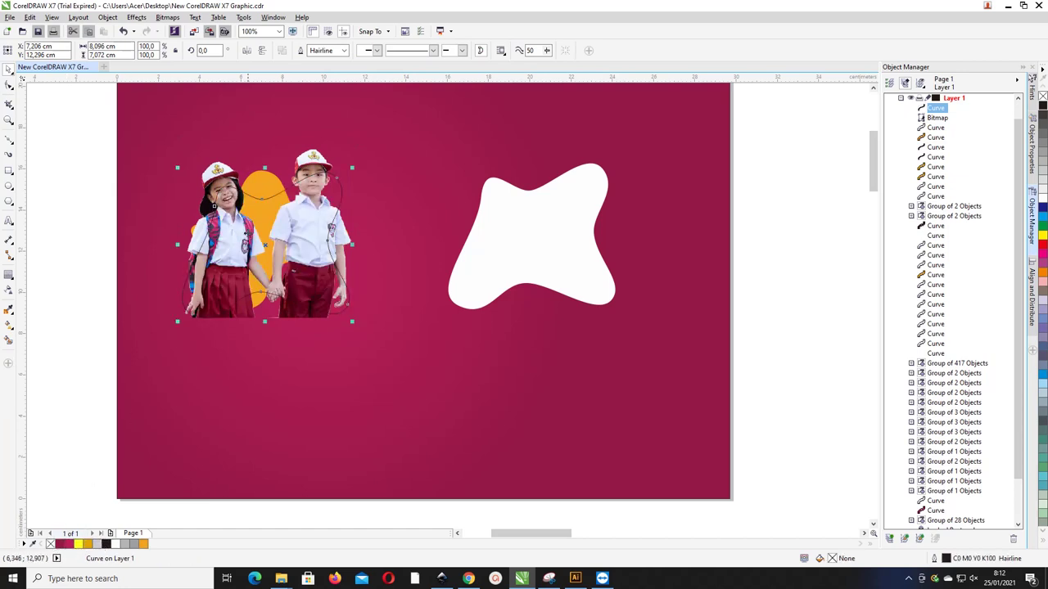
left_click(84, 166)
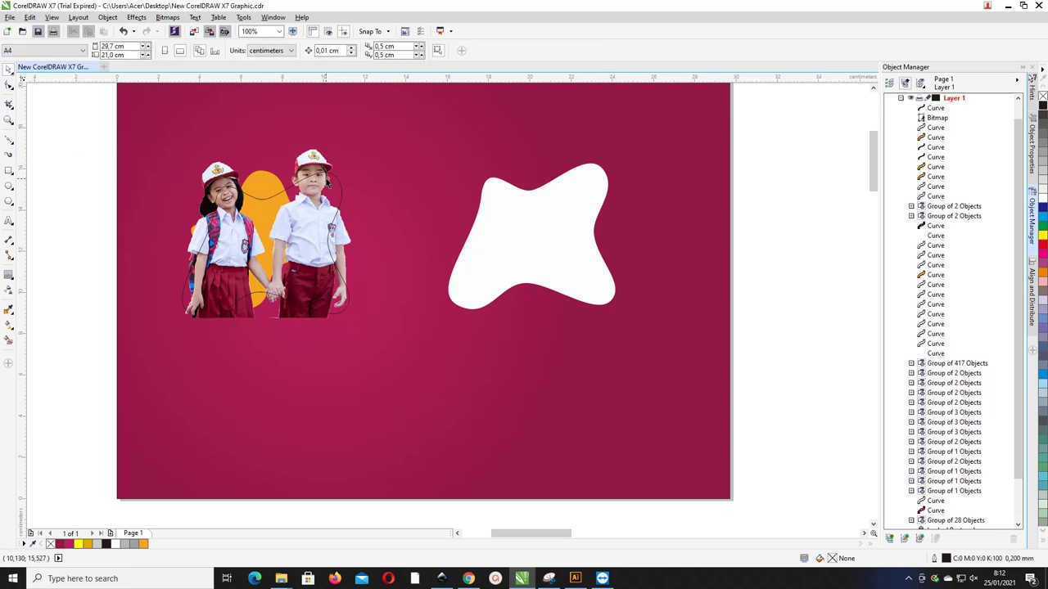
Try placing a duplicate of the children's photo near the right white shape, and undo the duplication
left_click(323, 172)
key("ctrl+d")
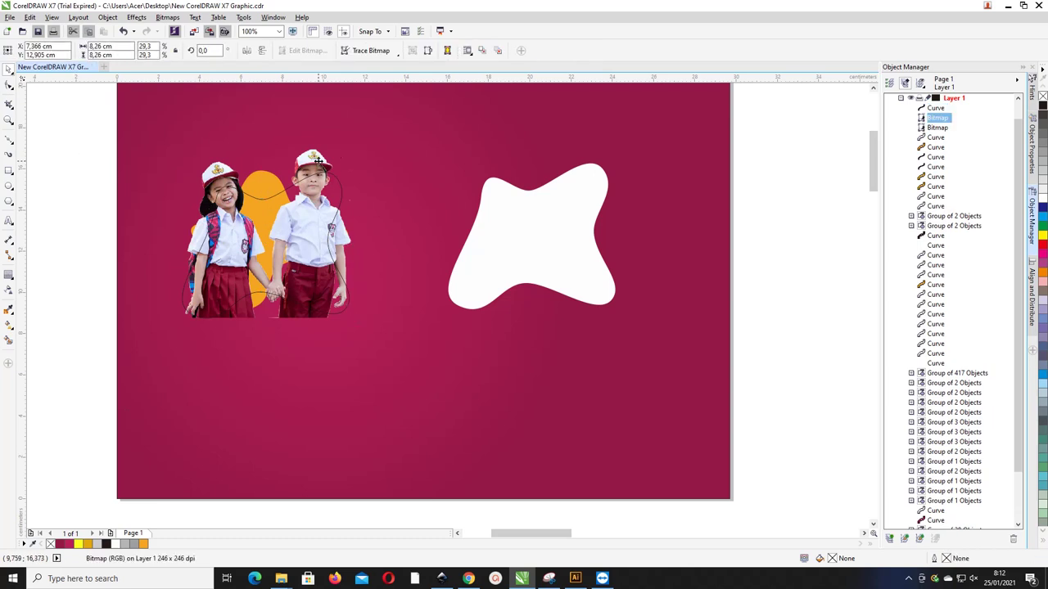
left_click_drag(316, 165, 497, 184)
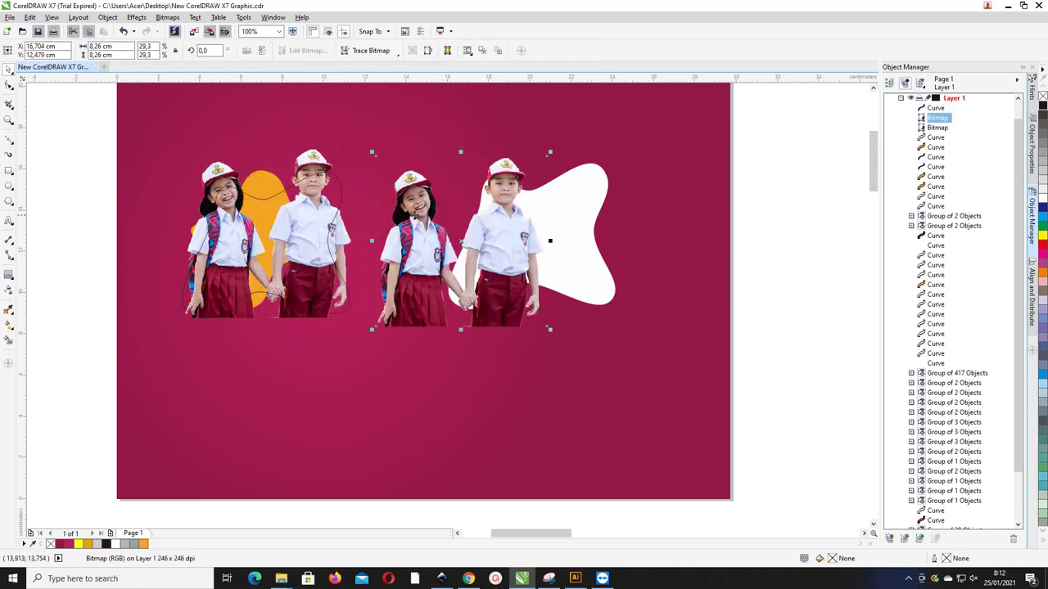
key("ctrl+z")
key("ctrl+z")
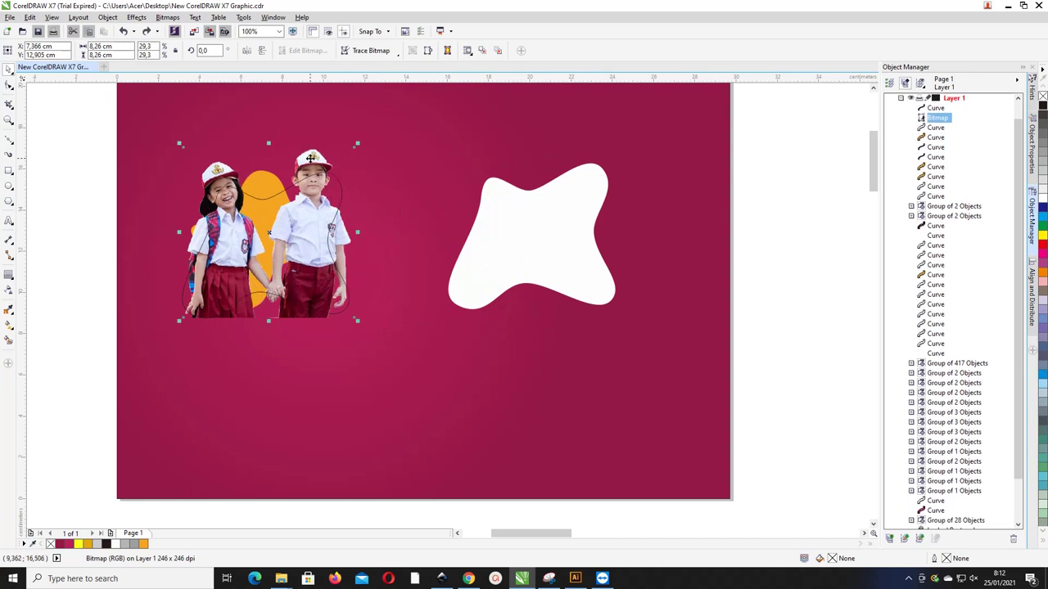
Copy the children's photo straight across to the right, and PowerClip the original inside the left outlined shape
left_click_drag(311, 158, 486, 170)
left_click(311, 167)
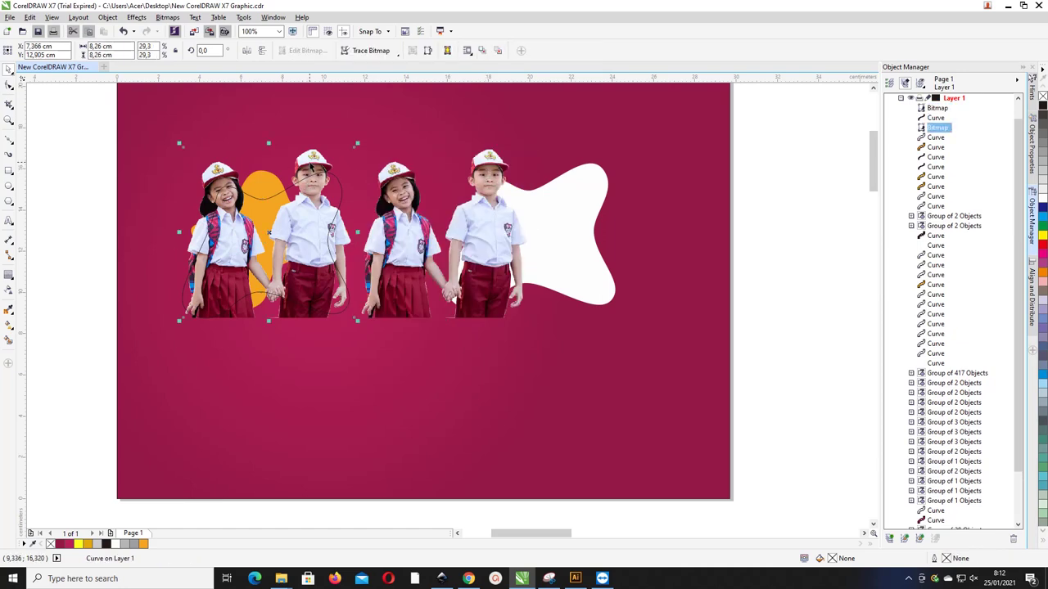
right_click(311, 162)
left_click(321, 169)
left_click(318, 185)
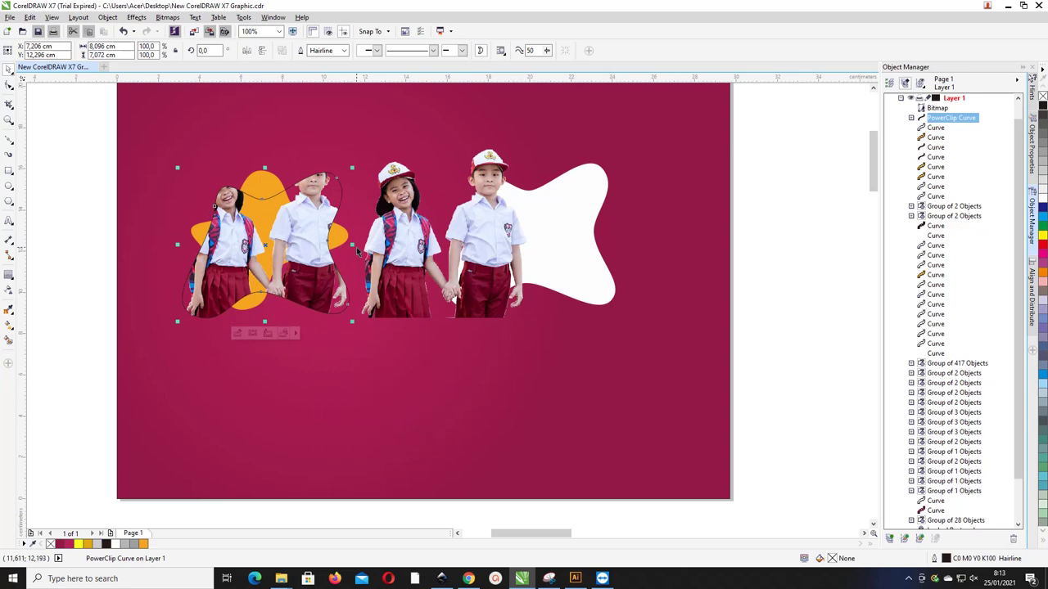
Move the photo copy back over the PowerClipped photo and nudge it horizontally until both line up
left_click(395, 242)
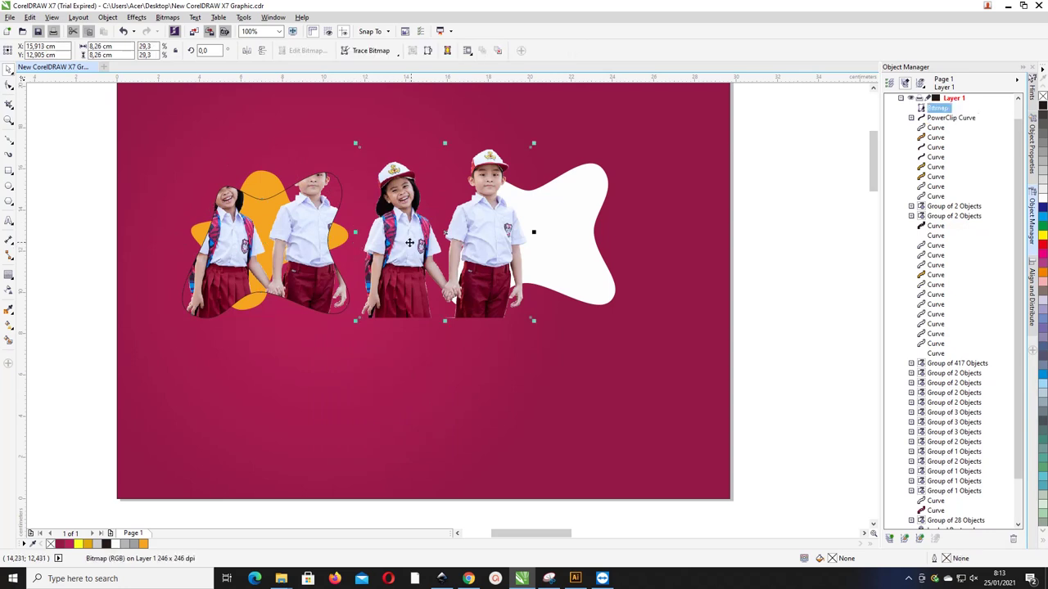
left_click_drag(407, 242, 229, 246)
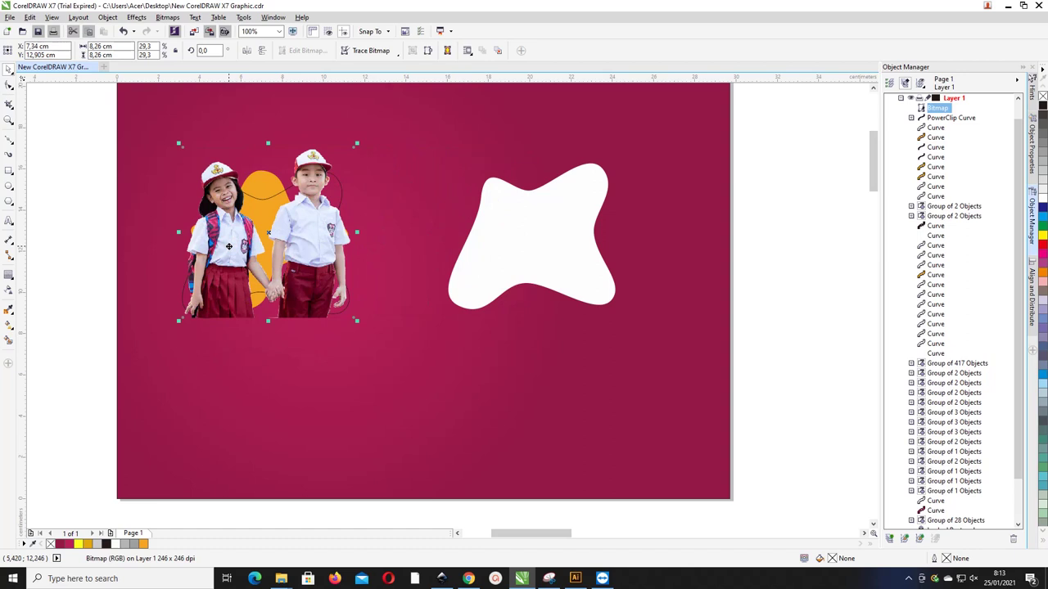
key("Left")
key("Left")
key("Left")
key("Left")
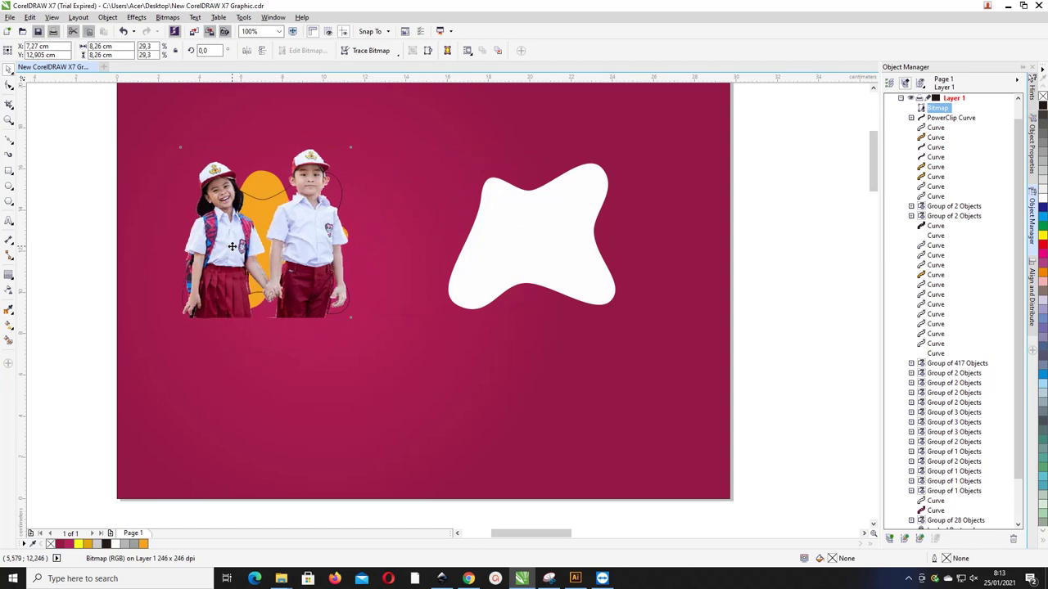
key("Right")
key("Right")
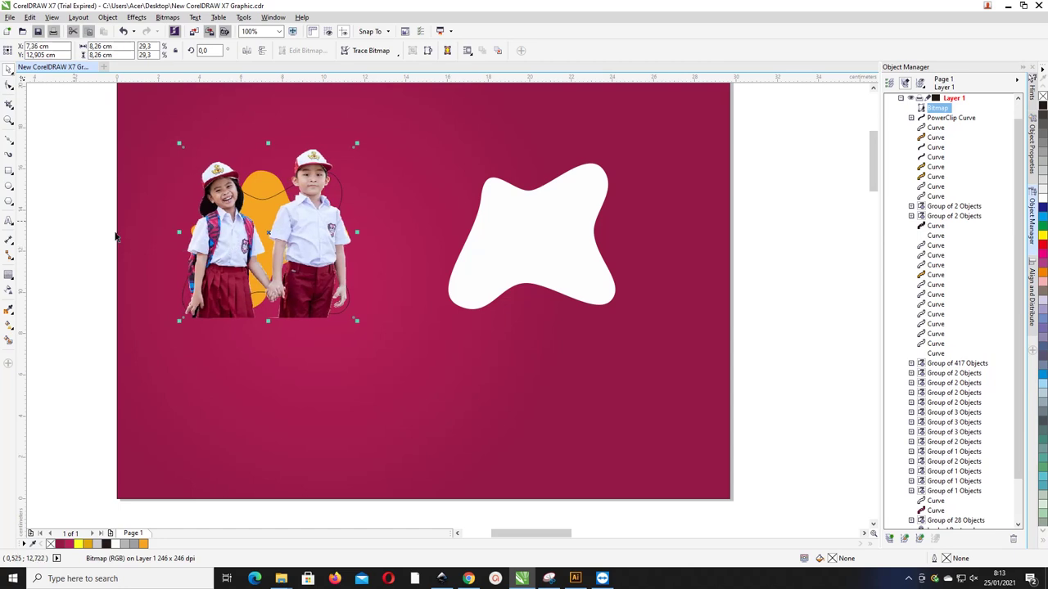
Raise the bottom nodes of the photo copy with the Shape tool, cropping it to about 6.7 cm high
left_click(9, 85)
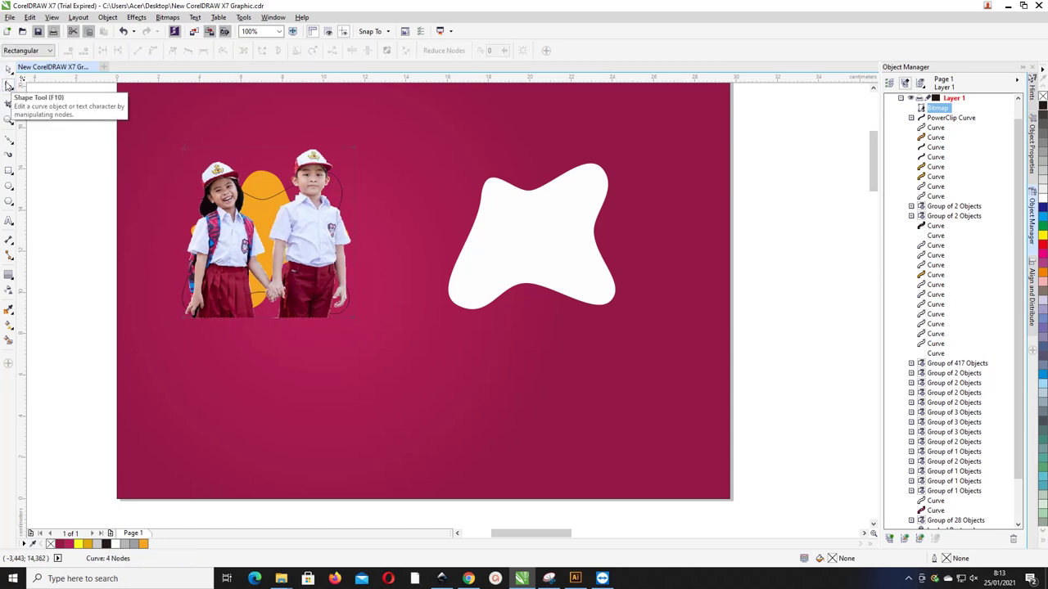
left_click_drag(161, 310, 356, 289)
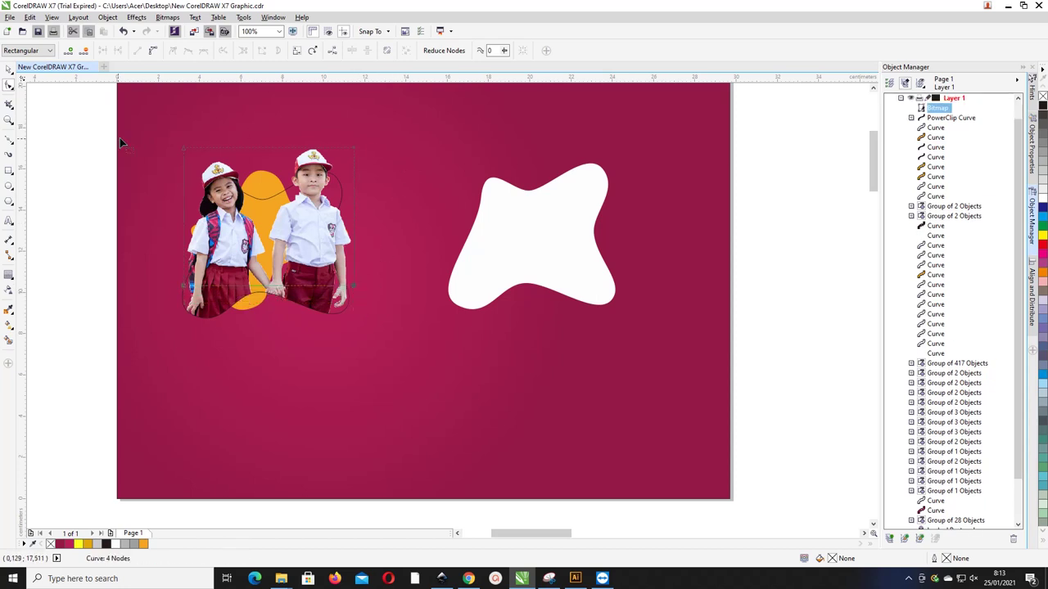
left_click(8, 70)
key("Escape")
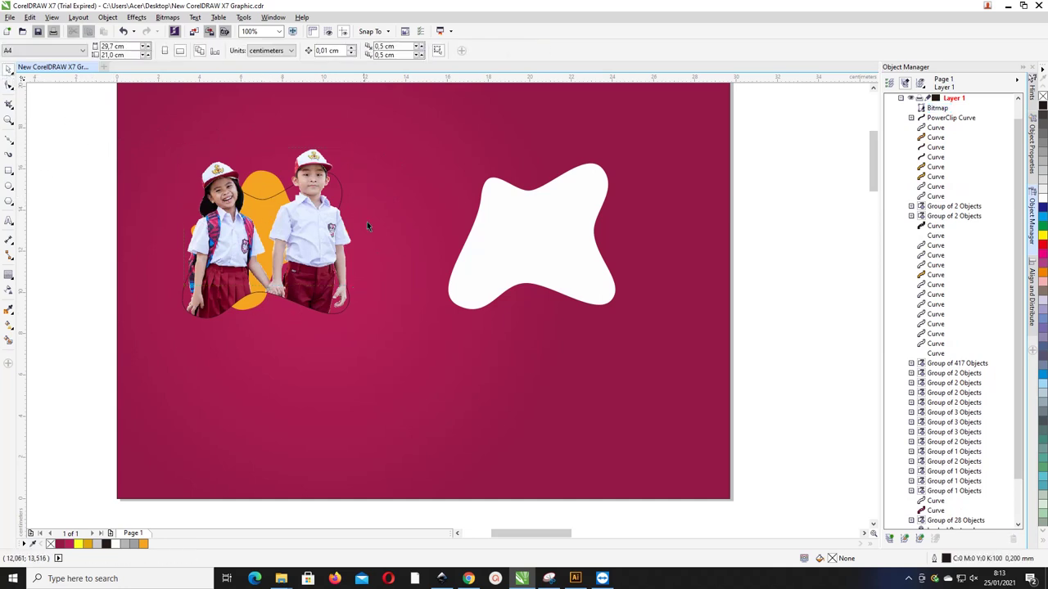
left_click(341, 189)
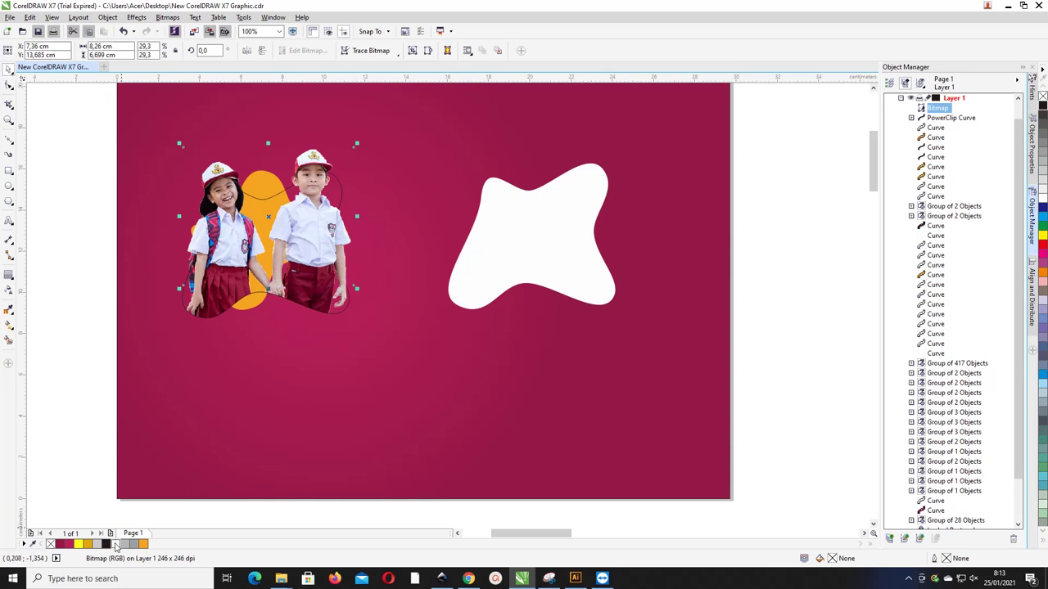
left_click_drag(49, 131, 364, 372)
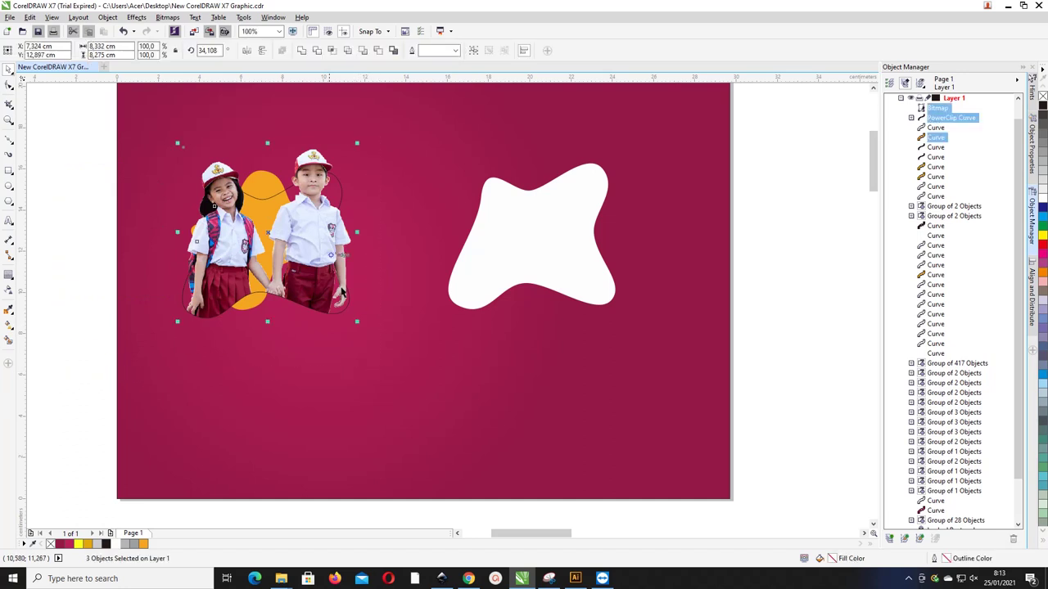
left_click(263, 173, "shift")
left_click(339, 183, "shift")
left_click_drag(340, 184, 361, 178)
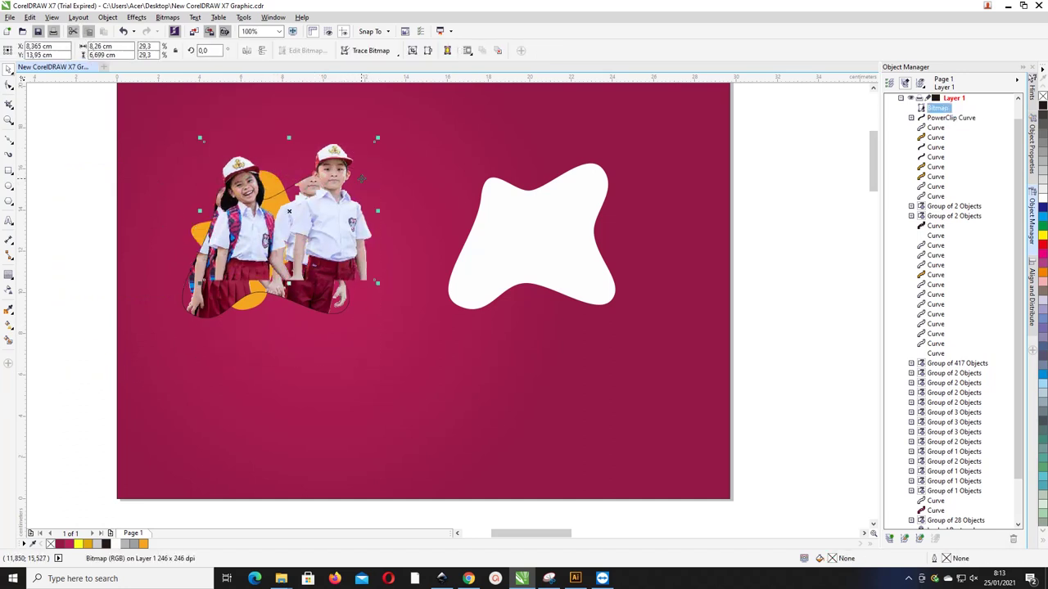
key("ctrl+z")
Move the cropped photo copy aside to the right, and give the PowerClip shape a white fill and no outline
left_click_drag(312, 210, 466, 209)
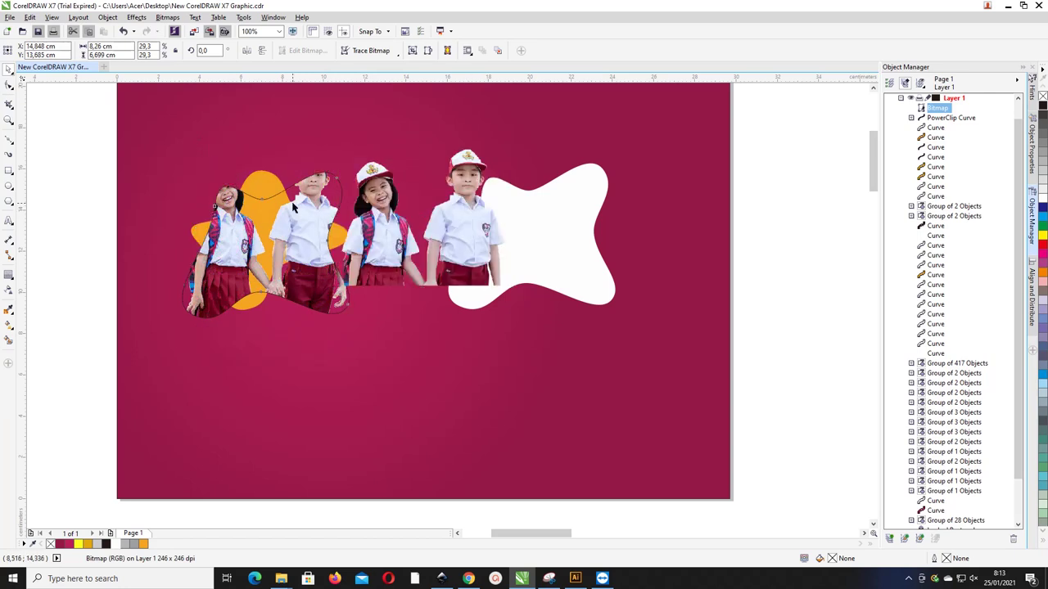
left_click(293, 208)
right_click(51, 543)
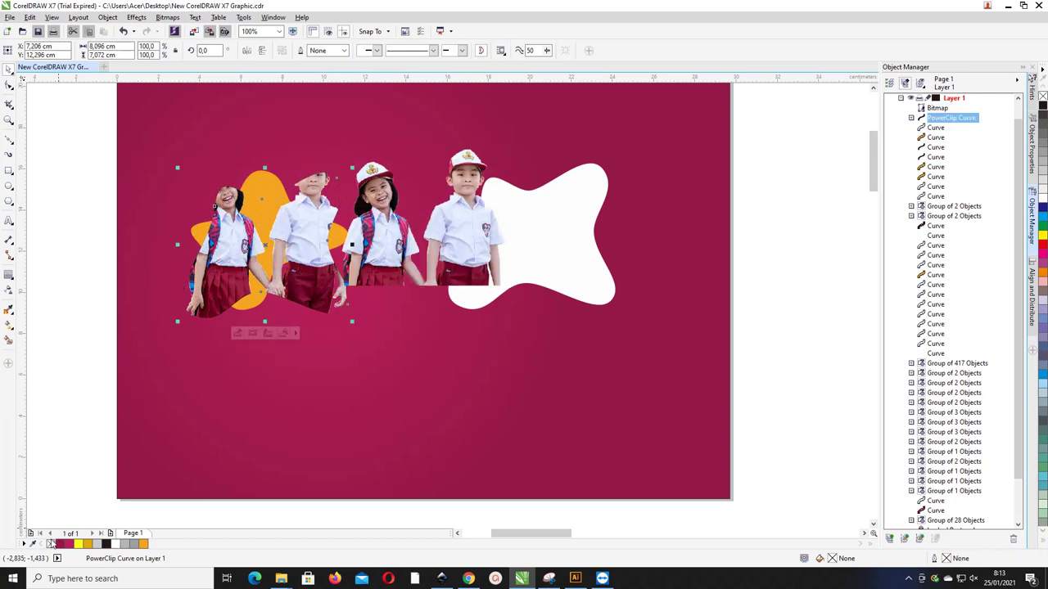
left_click(118, 546)
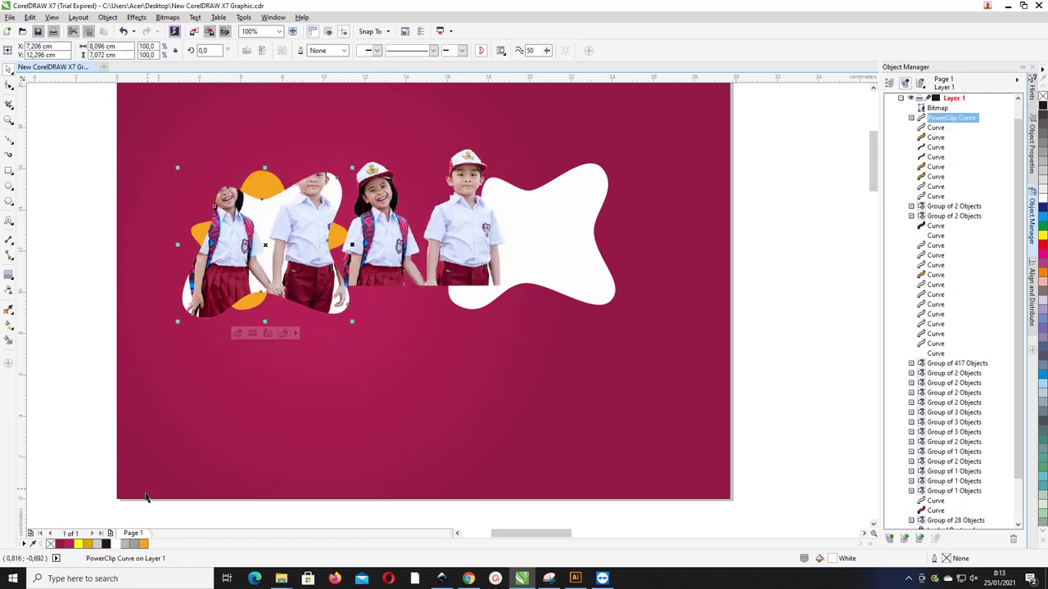
Move the cropped photo copy back over the PowerClipped photo and nudge it horizontally until both line up
left_click(391, 247)
left_click_drag(391, 247, 258, 248)
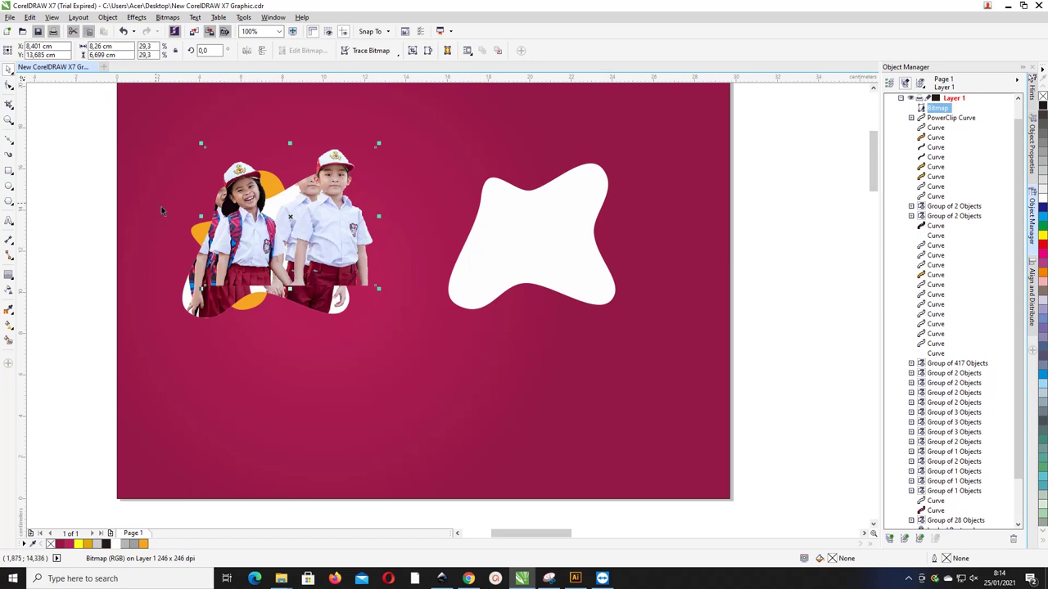
left_click_drag(342, 218, 316, 219)
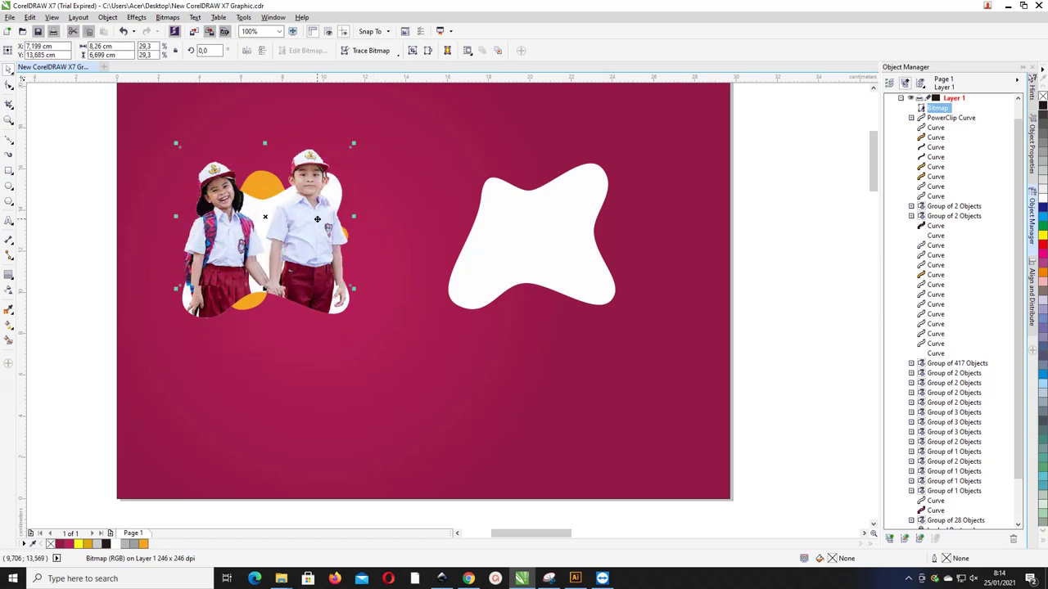
key("Right")
key("Right")
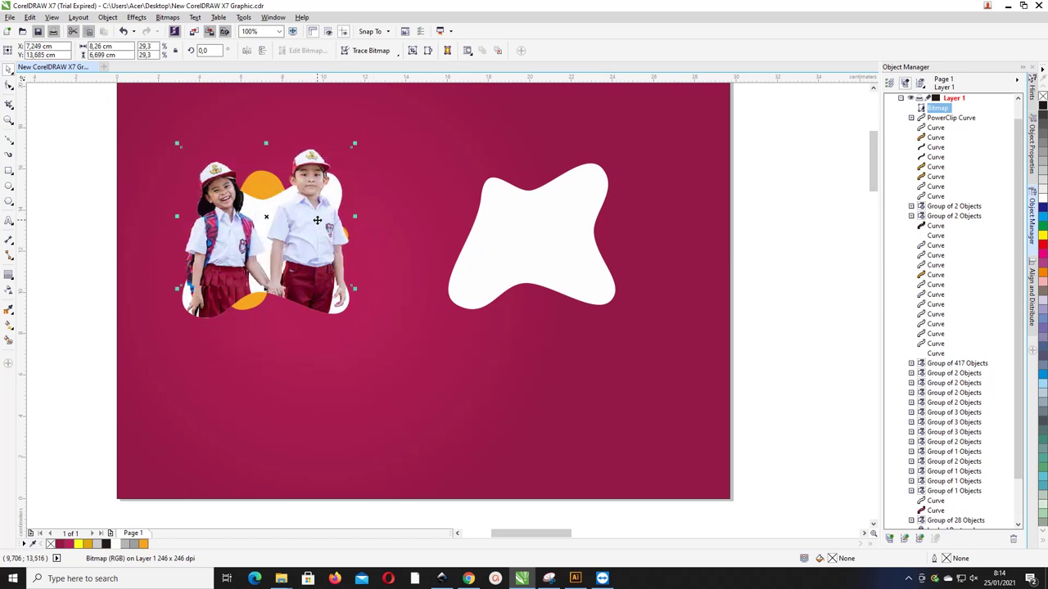
key("Right")
key("Right")
key("Right")
key("Right")
key("Right")
key("Right")
key("Right")
key("Right")
key("Right")
key("Right")
key("Right")
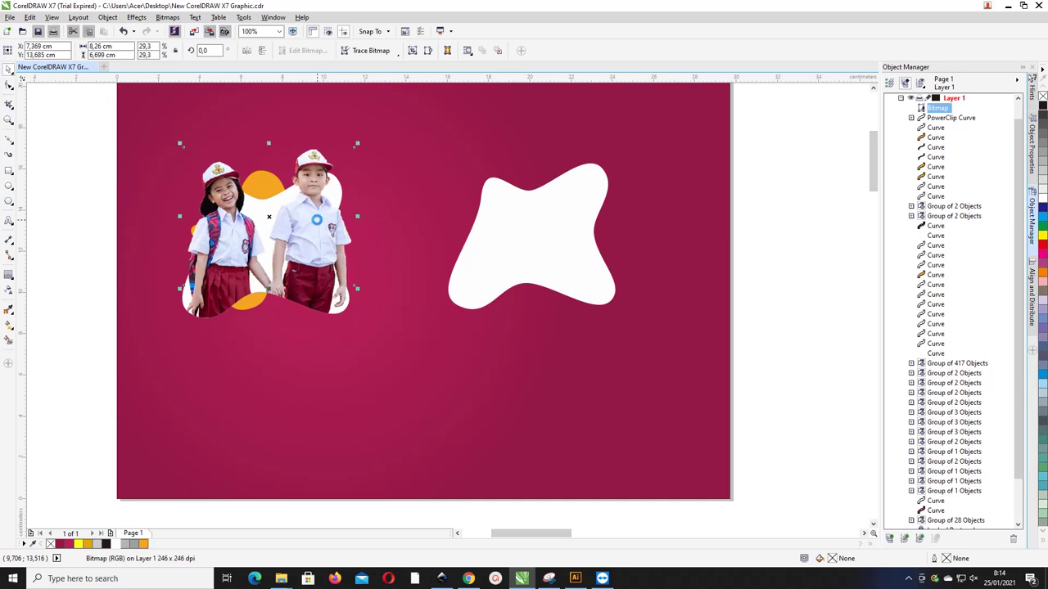
left_click(63, 181)
Copy the white shape onto the children's photo, enlarge it to about 9.9 cm wide, and send it behind the photo
left_click(590, 240)
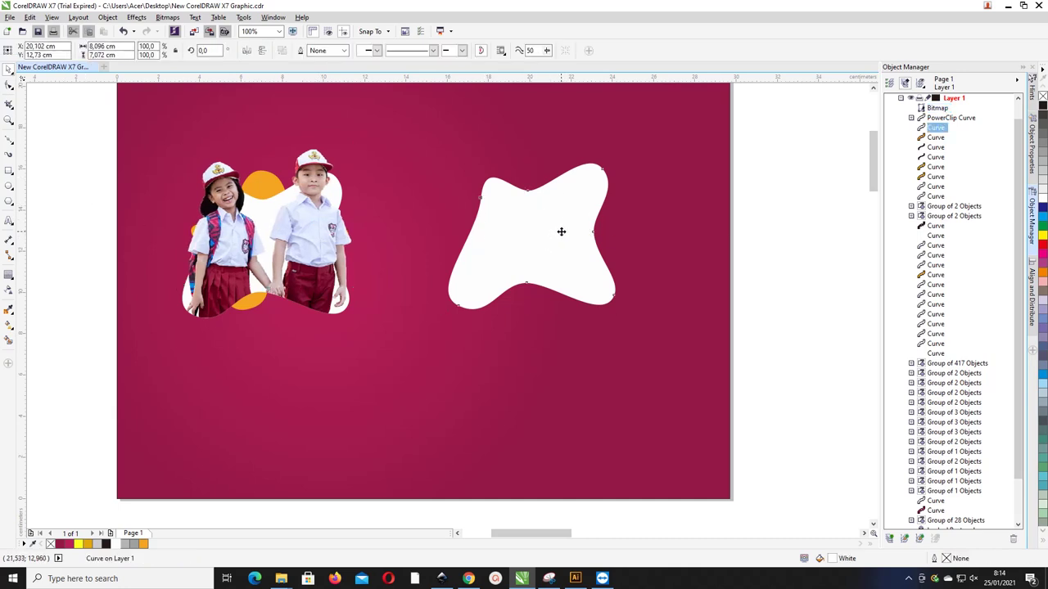
left_click_drag(561, 231, 292, 226)
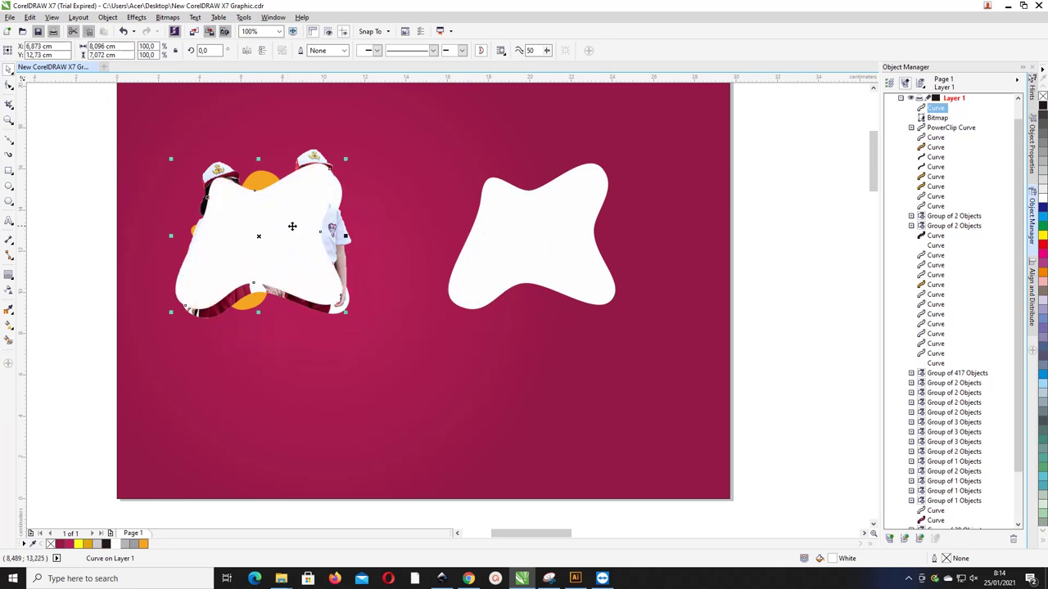
left_click_drag(345, 158, 372, 142)
left_click_drag(309, 198, 315, 200)
key("ctrl+Page_Down")
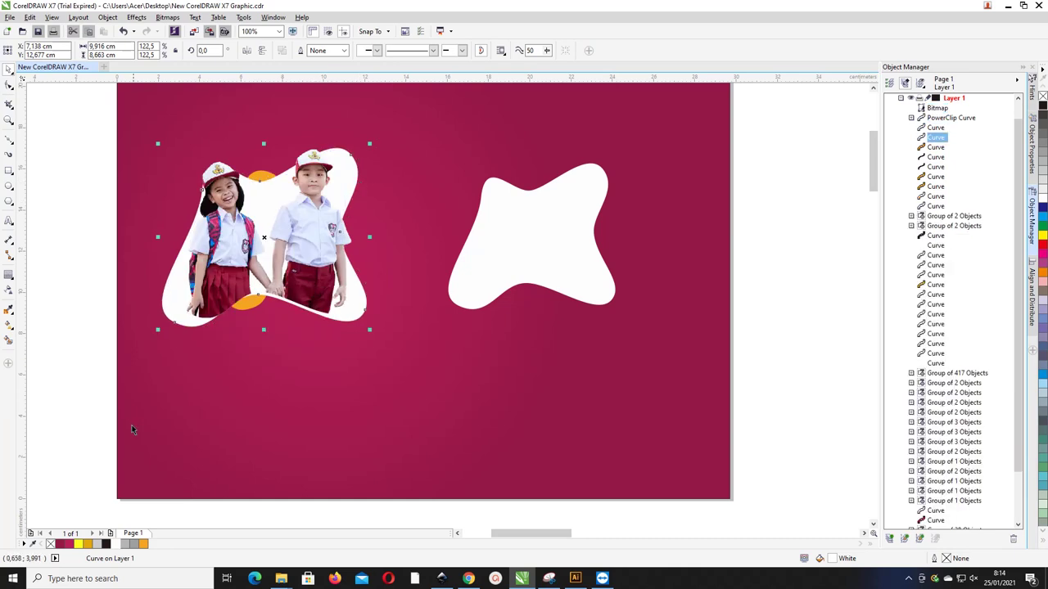
Remove the enlarged shape's fill and give it a white dashed outline
left_click(49, 544)
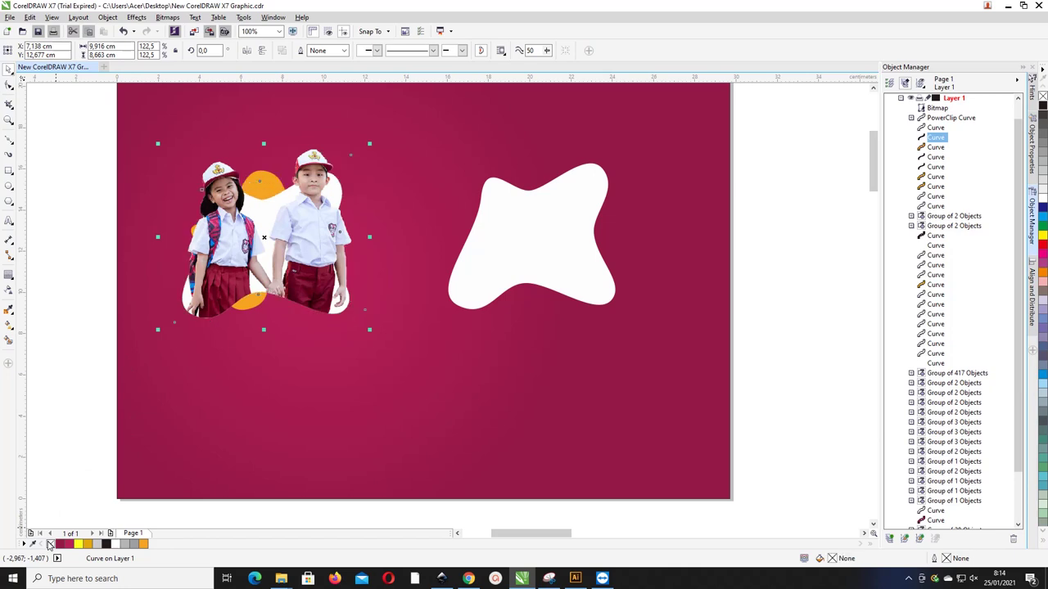
right_click(116, 545)
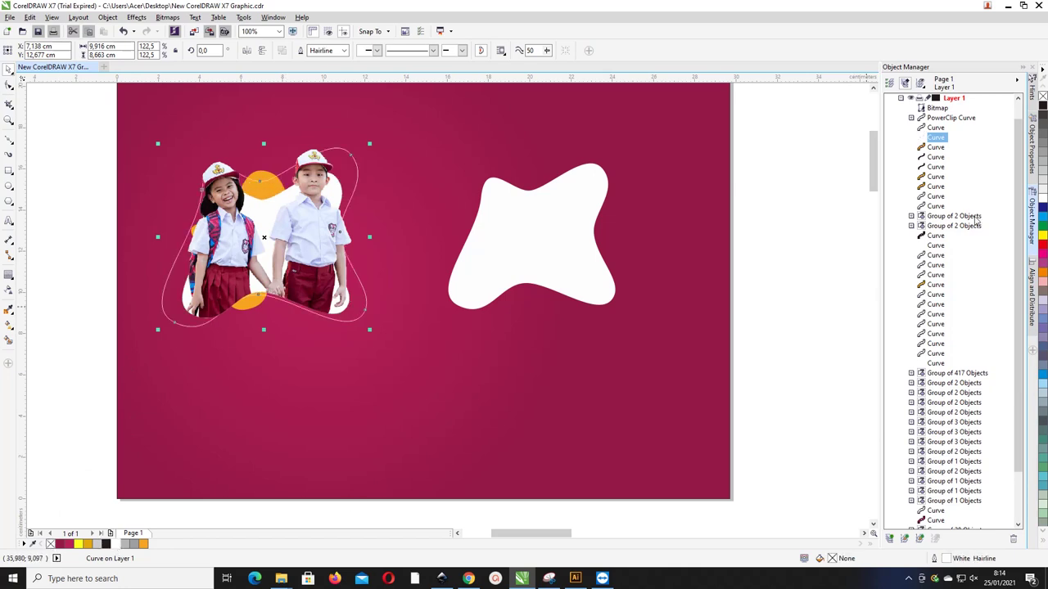
scroll(1017, 115, "up", 2)
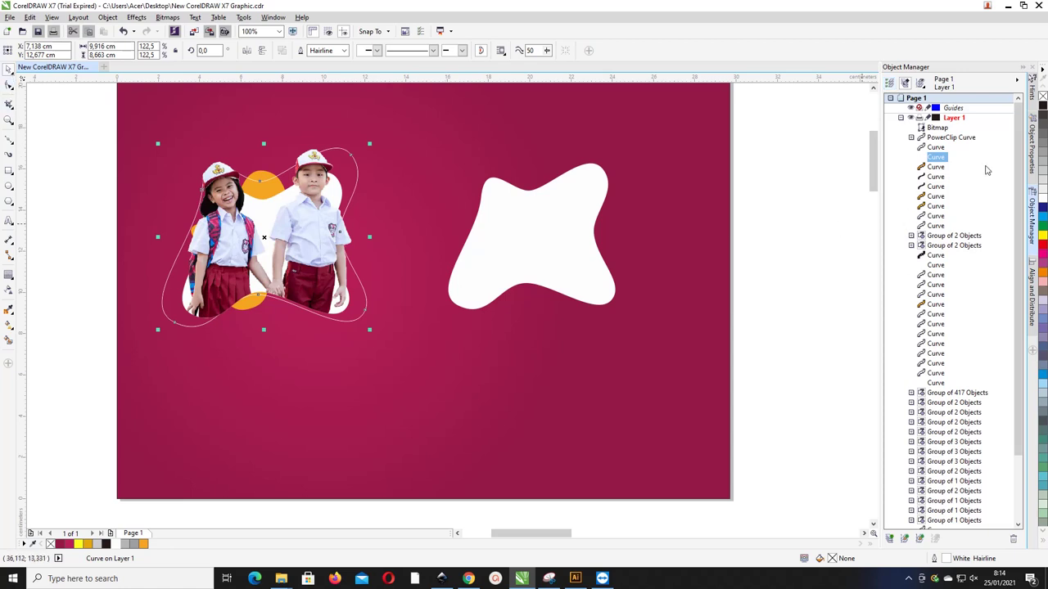
left_click(1032, 138)
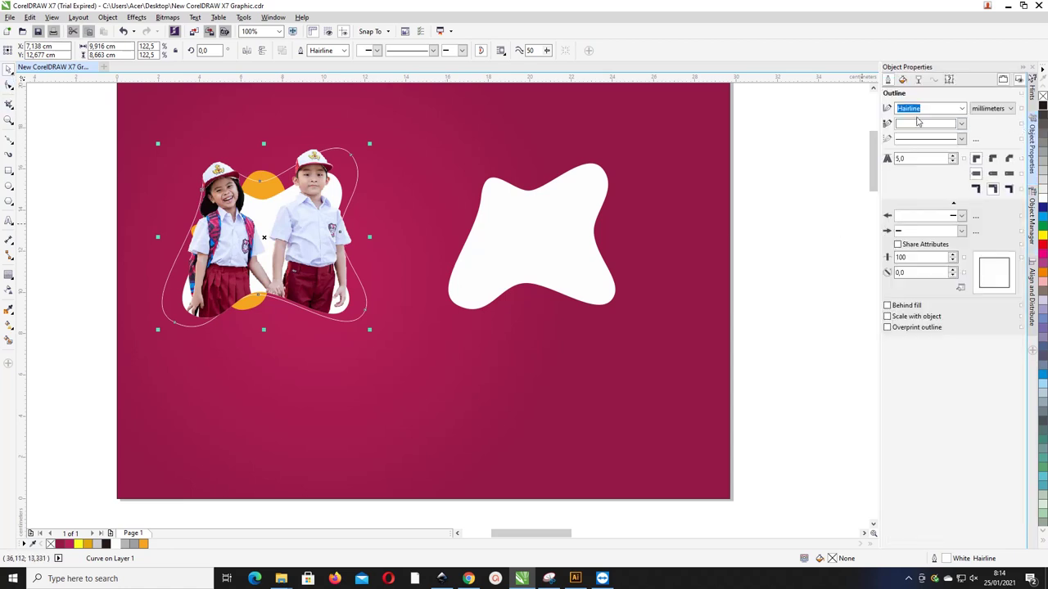
left_click(344, 51)
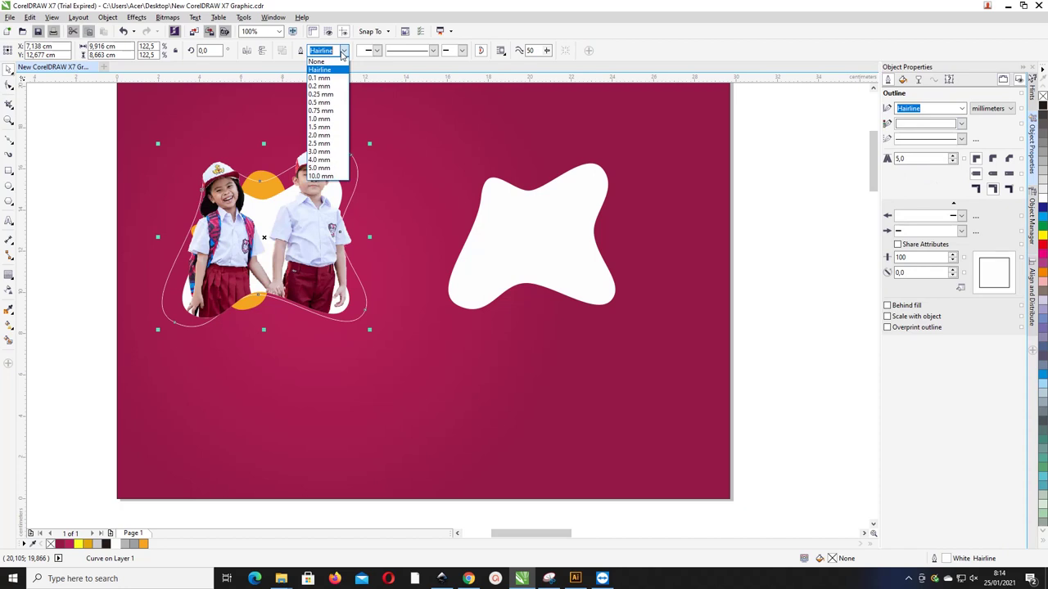
left_click(432, 51)
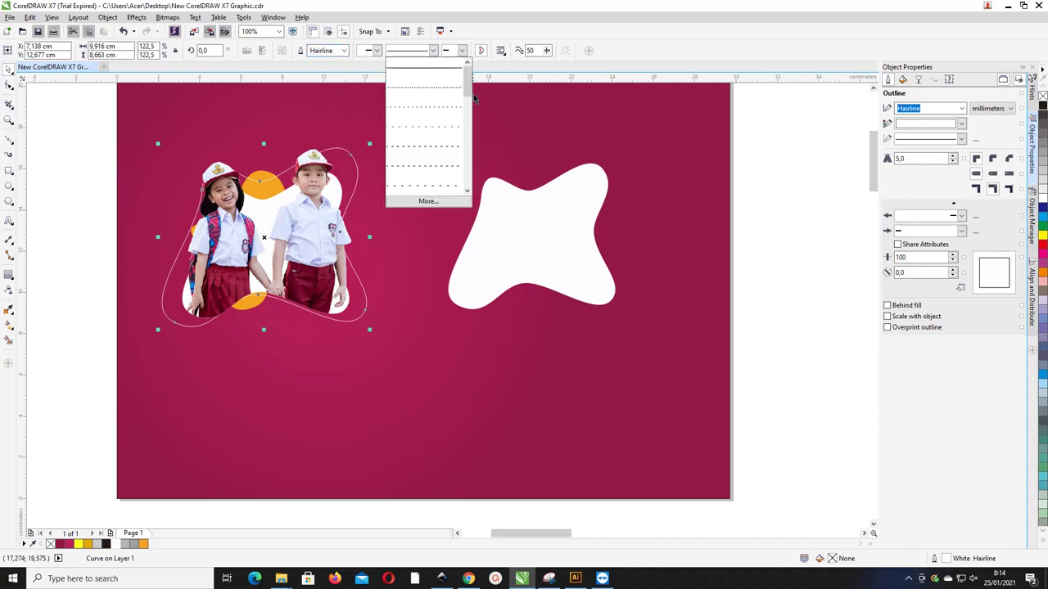
left_click_drag(467, 81, 468, 108)
left_click(433, 144)
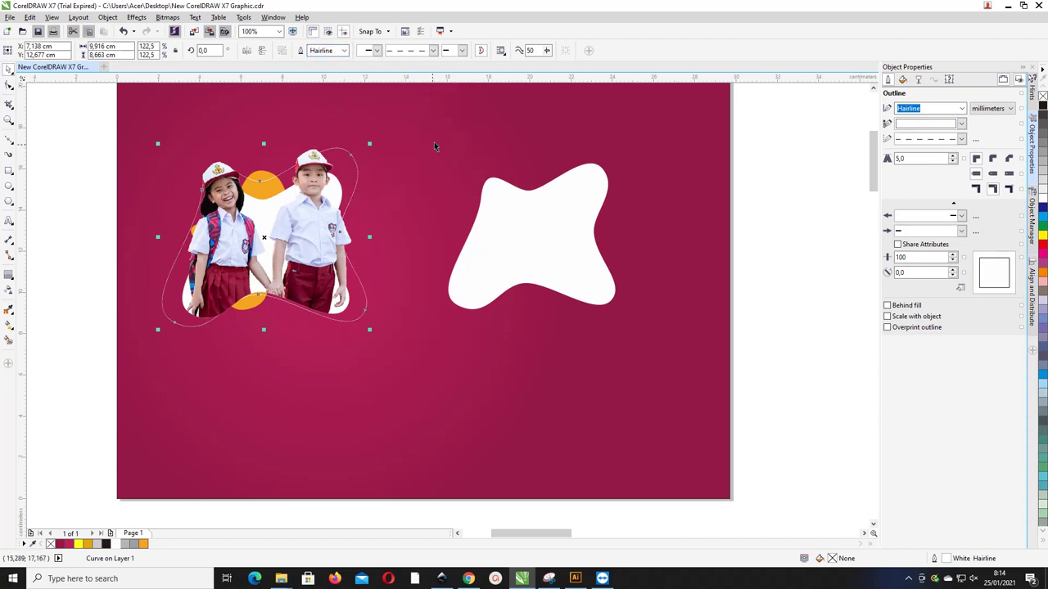
Set the dashed outline's width to 1.0 mm
left_click(344, 51)
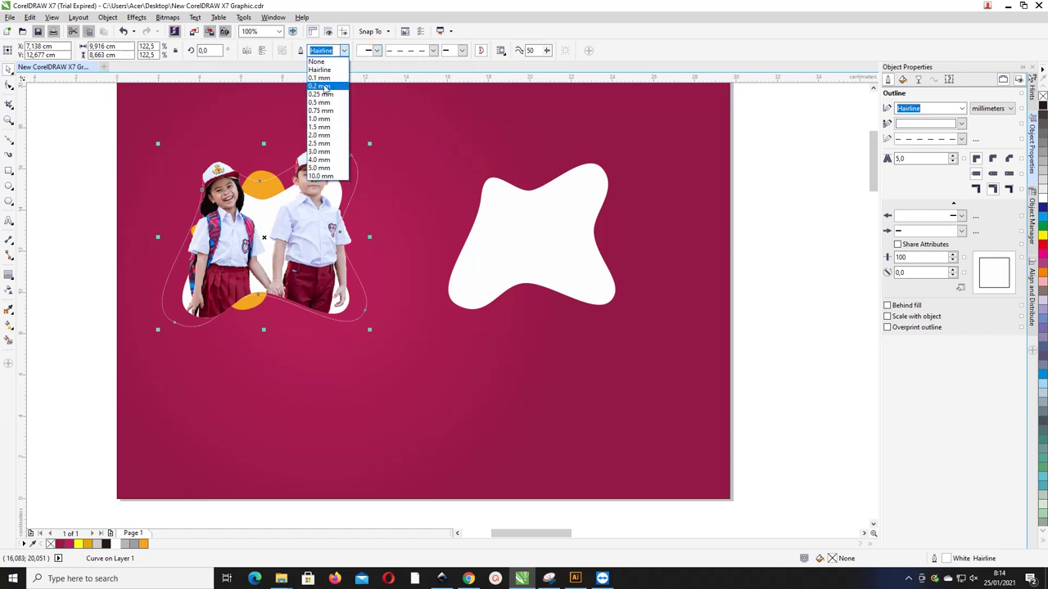
left_click(322, 103)
left_click(343, 51)
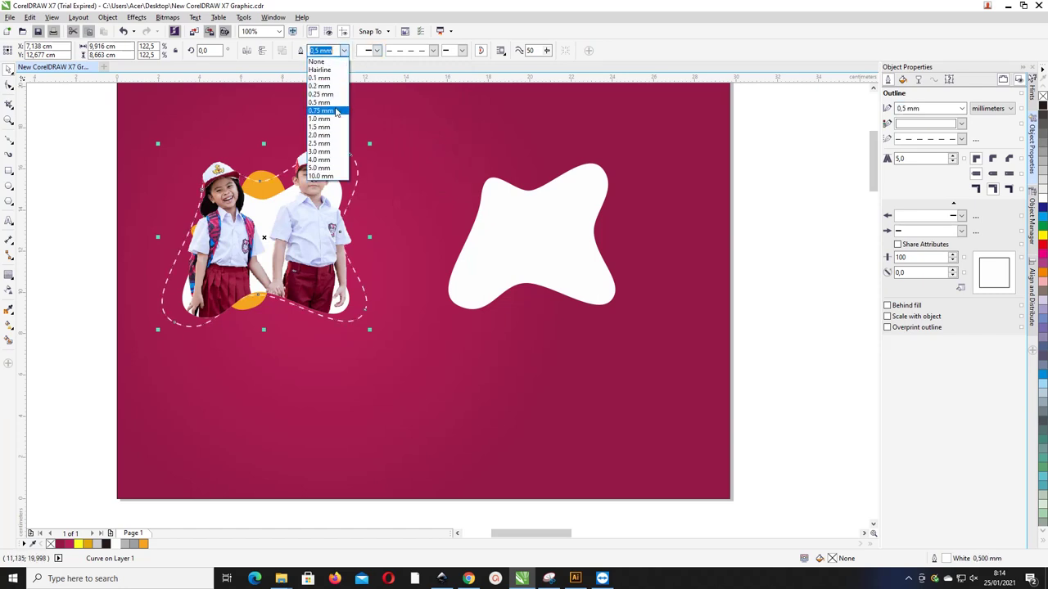
left_click(334, 119)
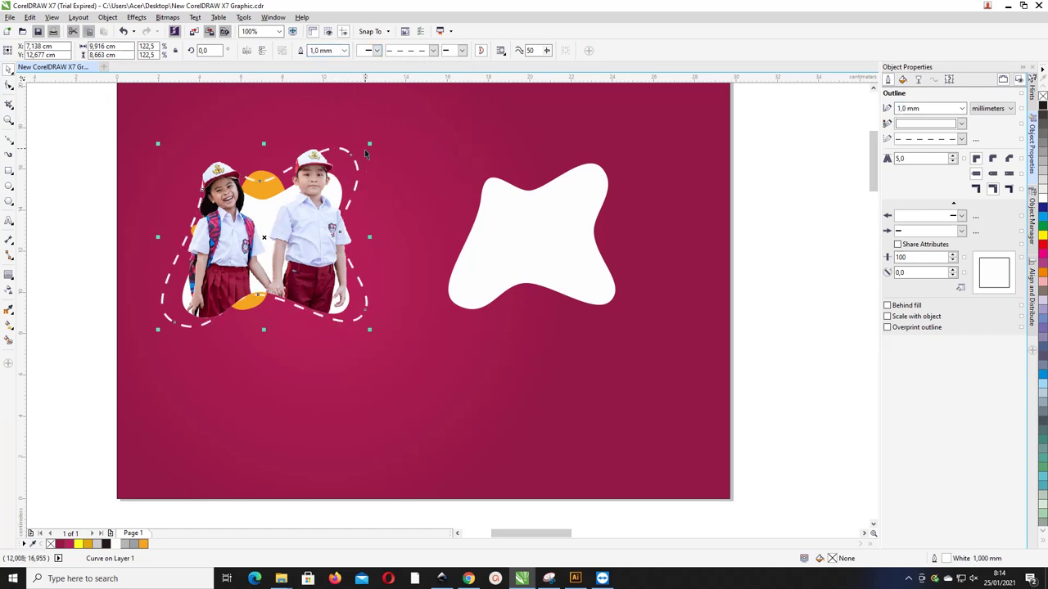
left_click_drag(370, 143, 370, 143)
Try several line styles on the outline, settle on evenly spaced short dashes, and apply round corners and round line caps
left_click(433, 50)
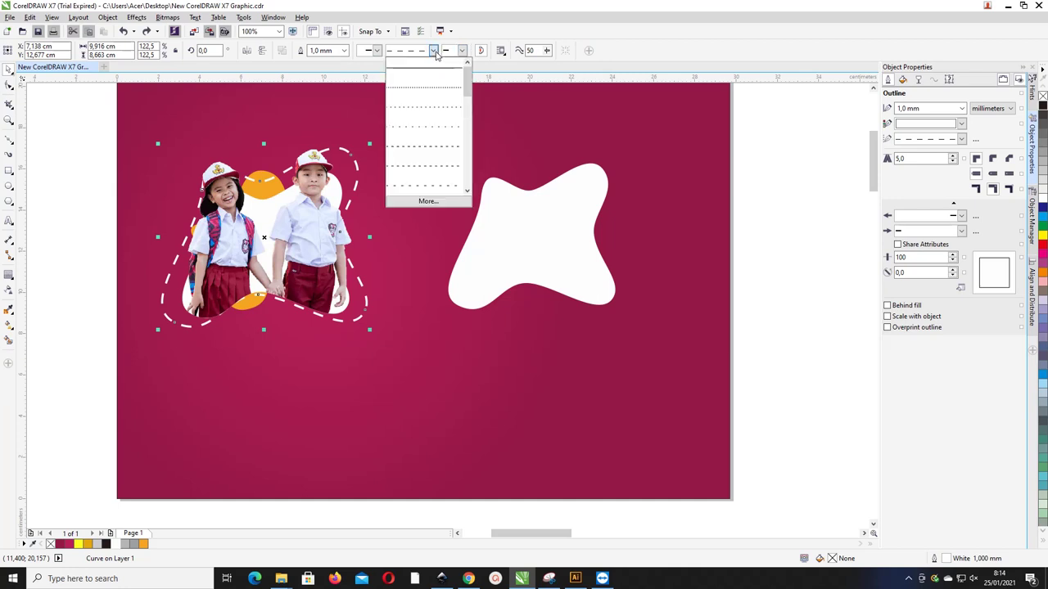
scroll(468, 98, "down", 2)
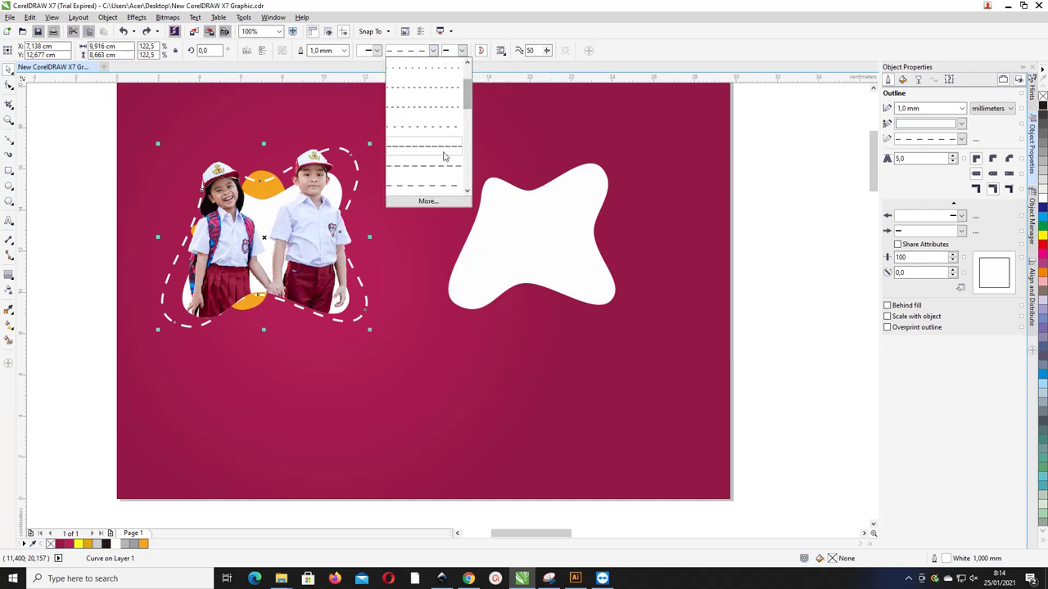
left_click(438, 127)
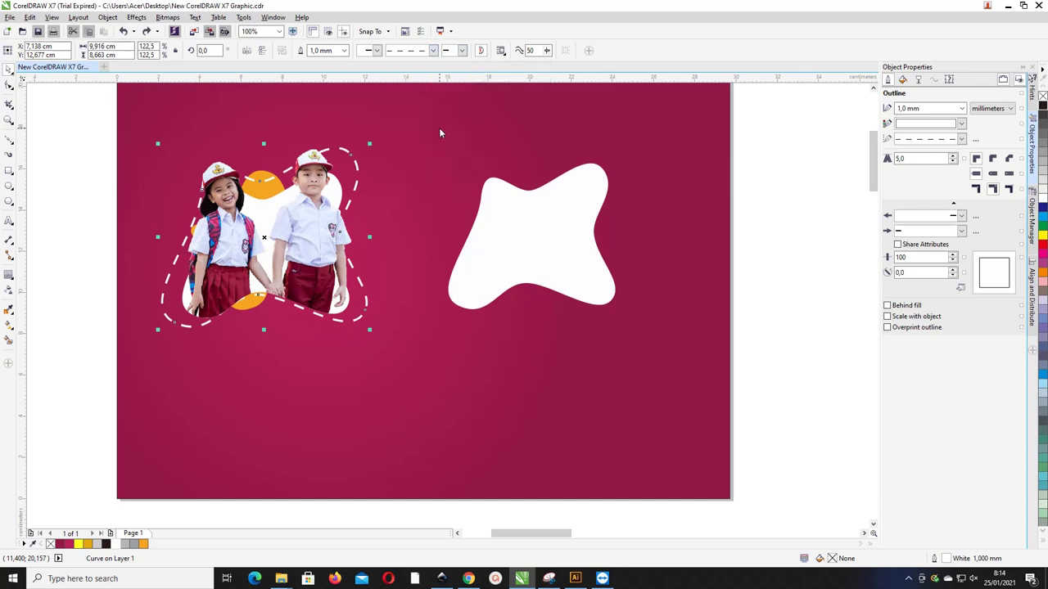
left_click(433, 50)
scroll(467, 88, "down", 3)
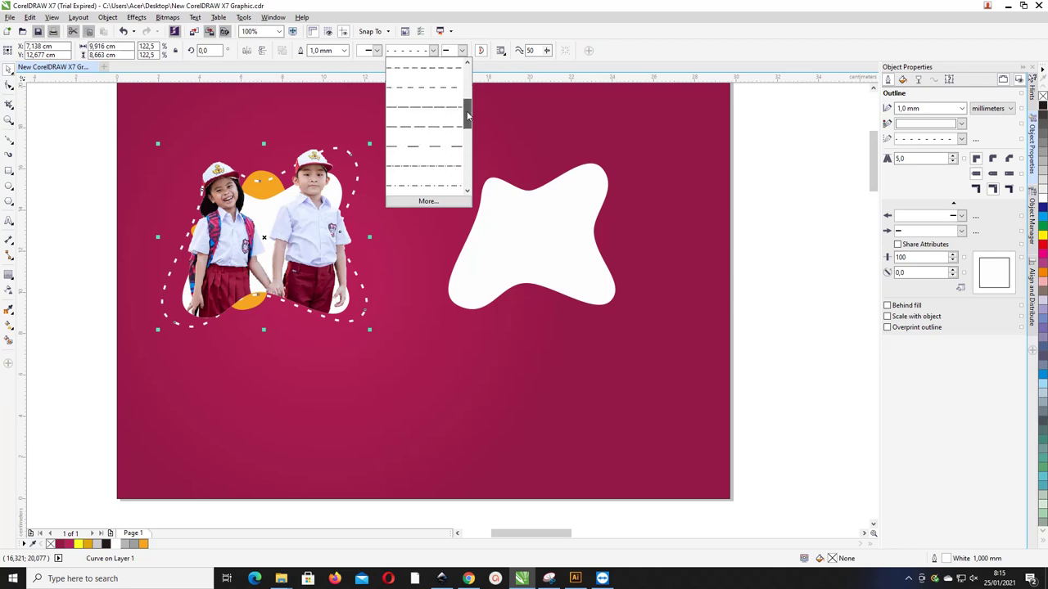
left_click(435, 145)
left_click(433, 50)
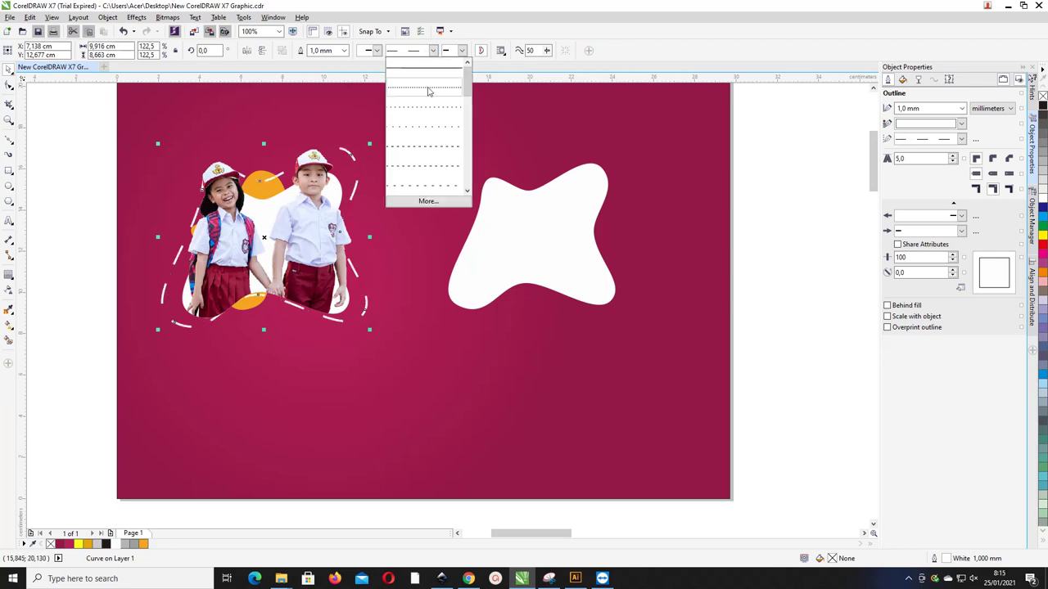
left_click(429, 128)
left_click(433, 49)
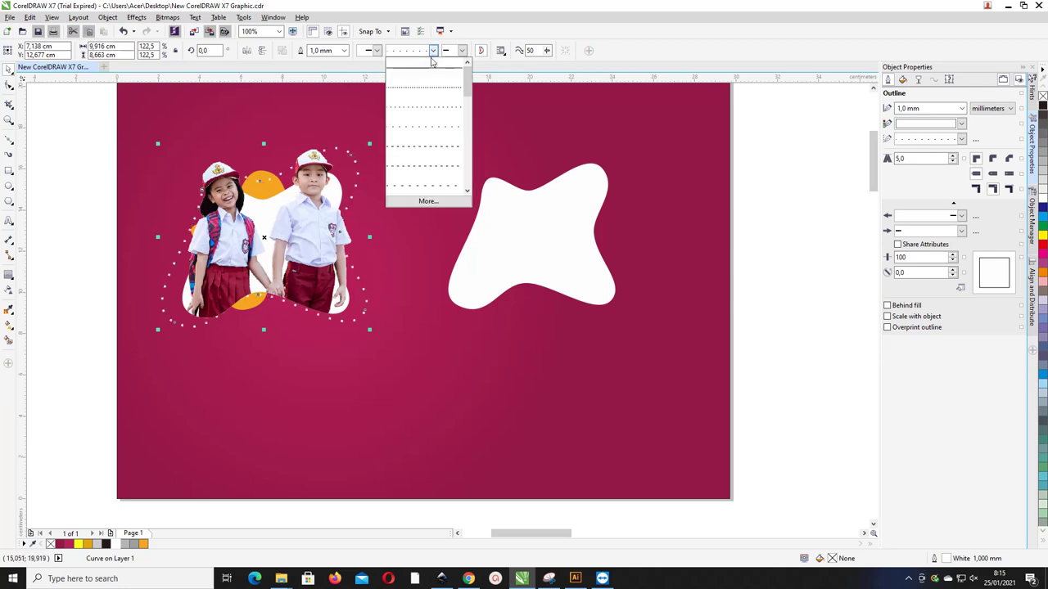
left_click(432, 146)
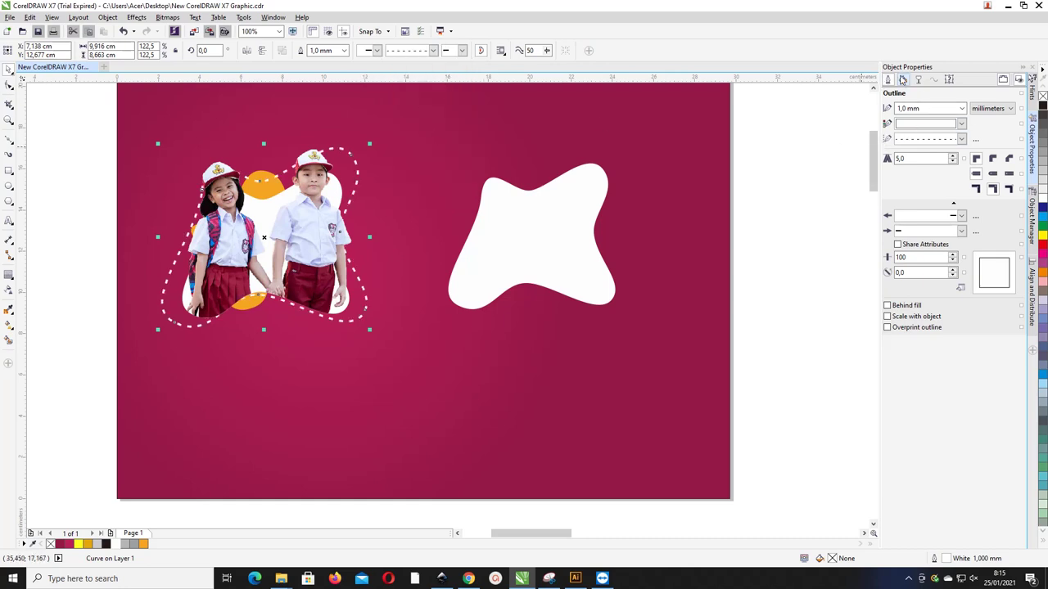
left_click(993, 158)
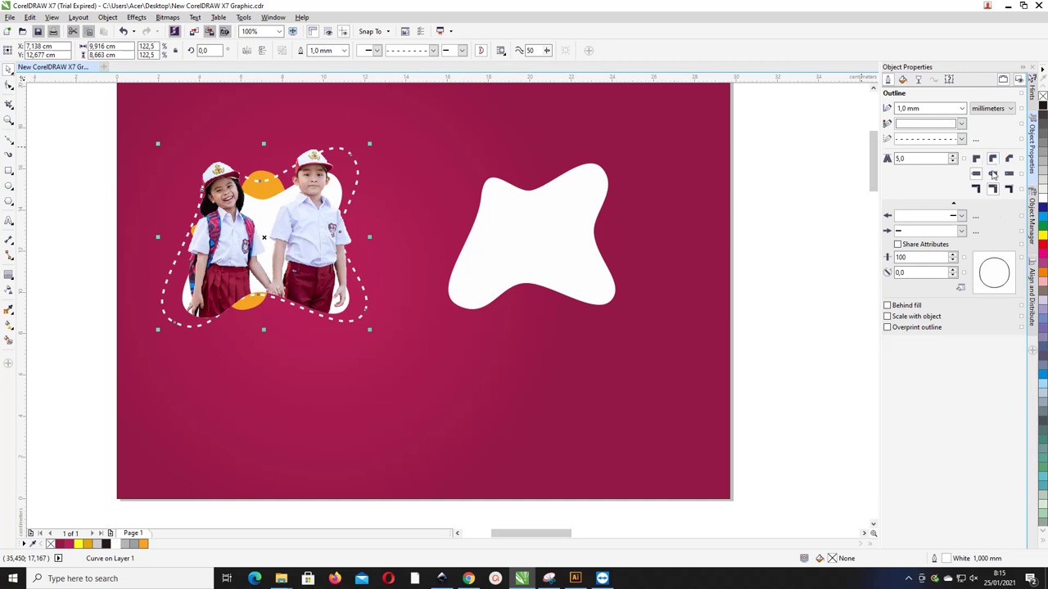
left_click(992, 175)
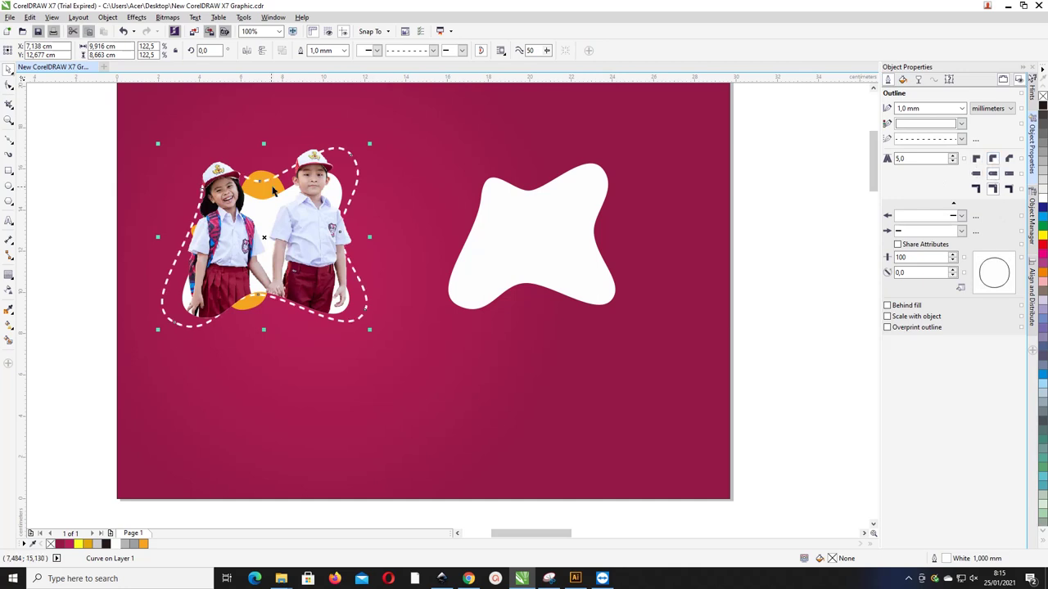
Resize the dashed outline to about 8.9 by 8.1 cm so it closely frames the children's photo shape
scroll(278, 188, "up", 3)
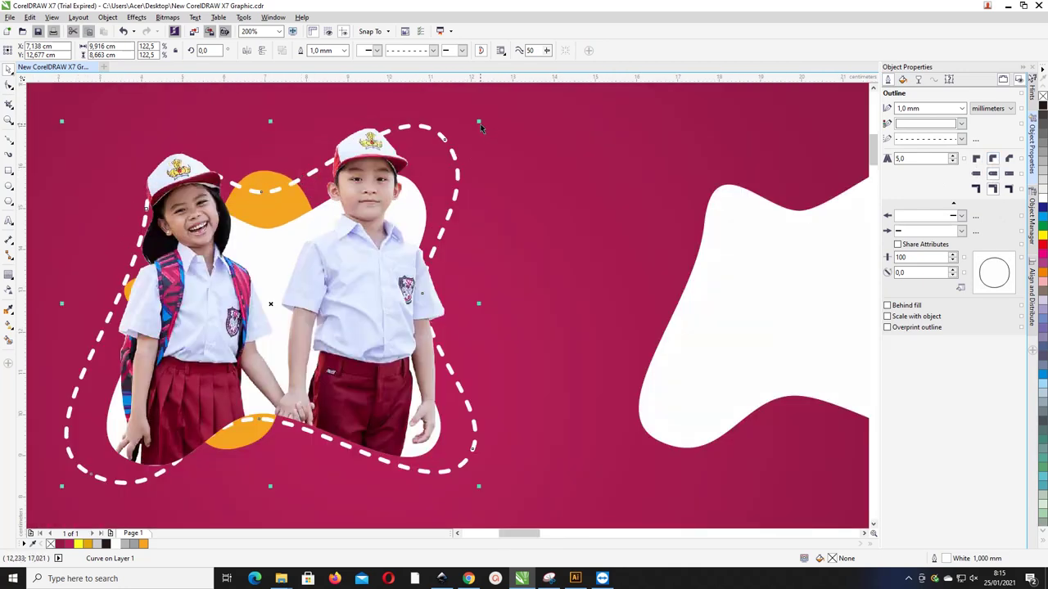
left_click_drag(479, 122, 460, 152)
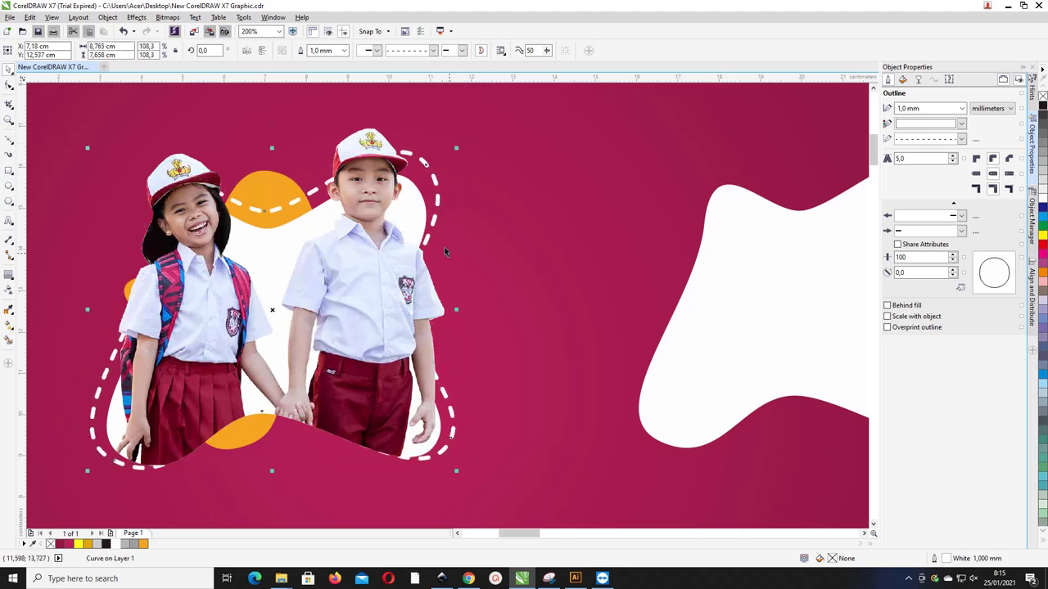
left_click_drag(274, 470, 273, 488)
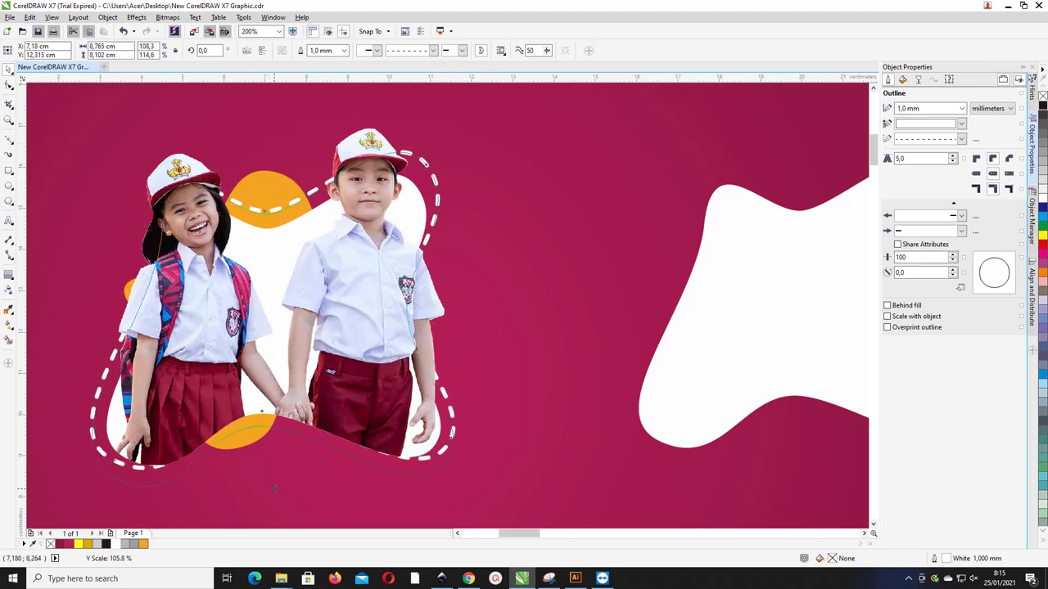
left_click_drag(92, 322, 88, 322)
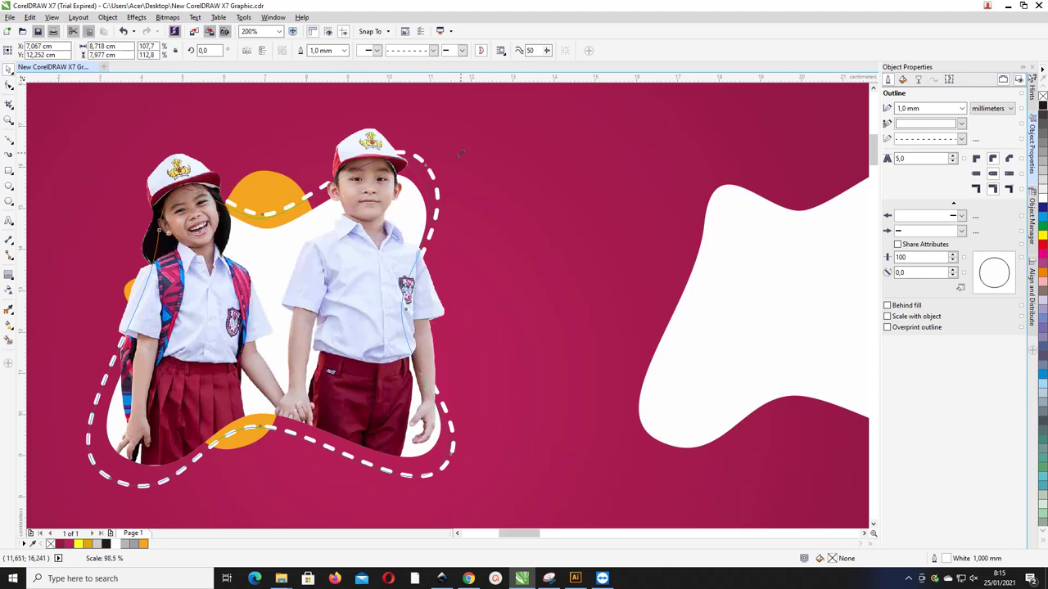
left_click_drag(456, 150, 467, 148)
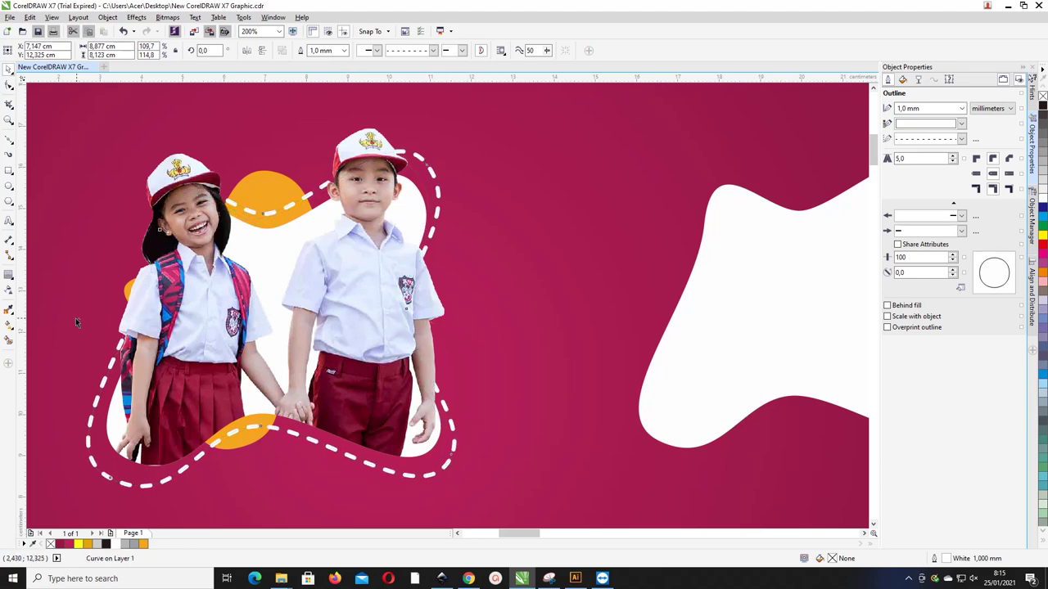
key("Escape")
Group the children's photo, its shapes and the dashed outline, move the group down and left, and enlarge it to about 10.3 cm wide
scroll(309, 230, "down", 2)
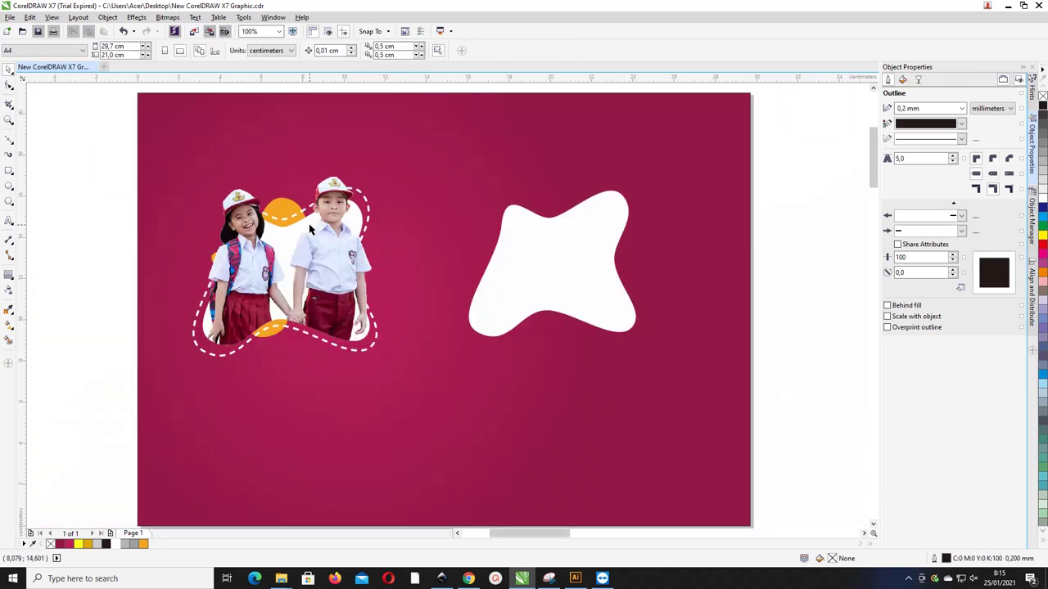
scroll(310, 230, "down", 1)
left_click_drag(176, 179, 377, 336)
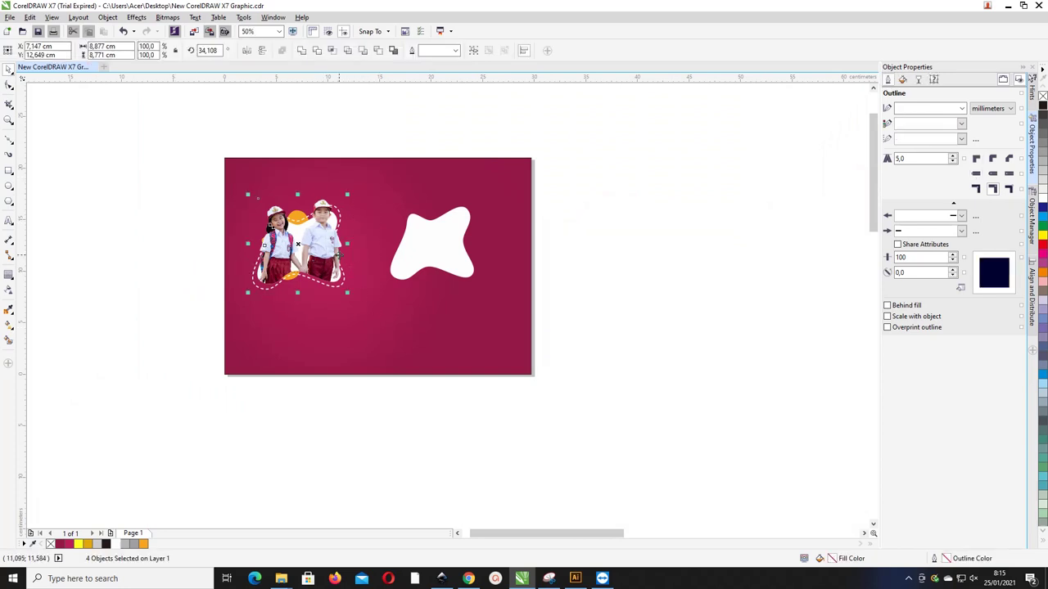
key("ctrl+f")
left_click(611, 384)
key("ctrl+g")
left_click_drag(303, 235, 295, 249)
left_click_drag(340, 209, 351, 204)
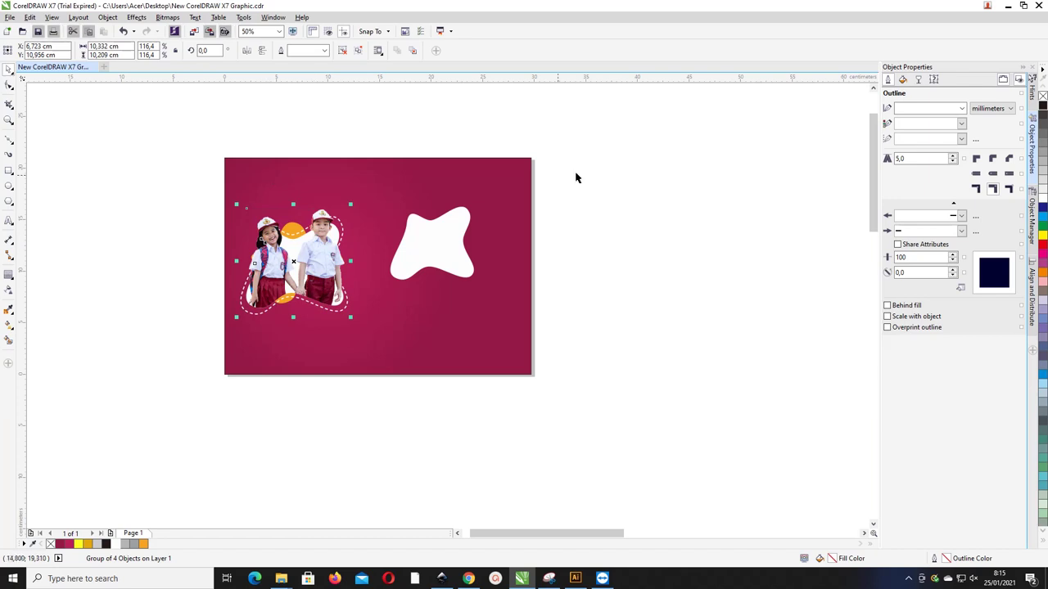
left_click(501, 169)
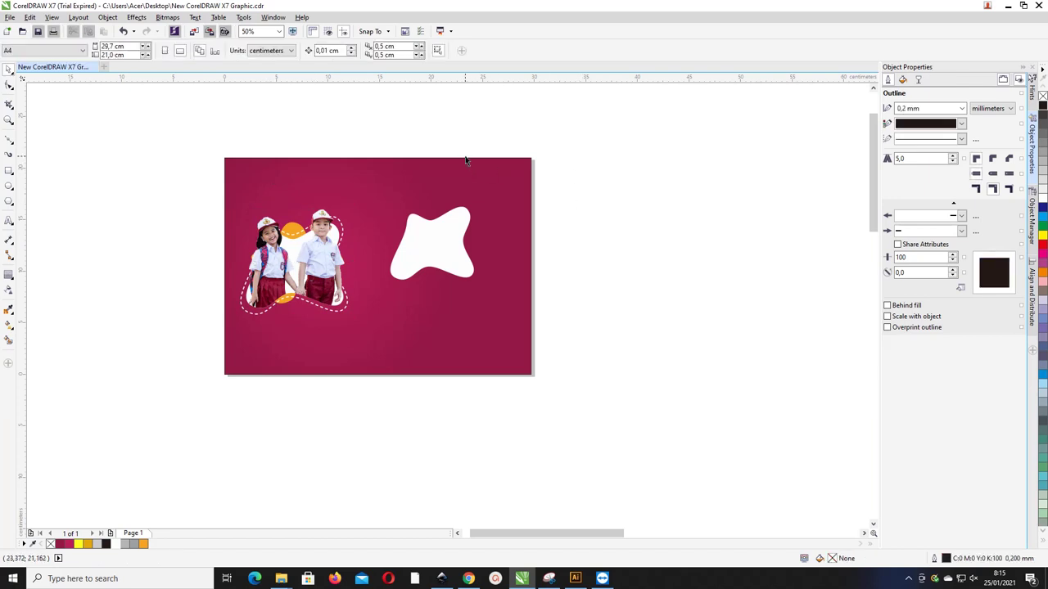
Unlock the crimson background rectangle and add a one-step inside contour with an offset of about 0.314 cm
right_click(465, 166)
left_click(488, 173)
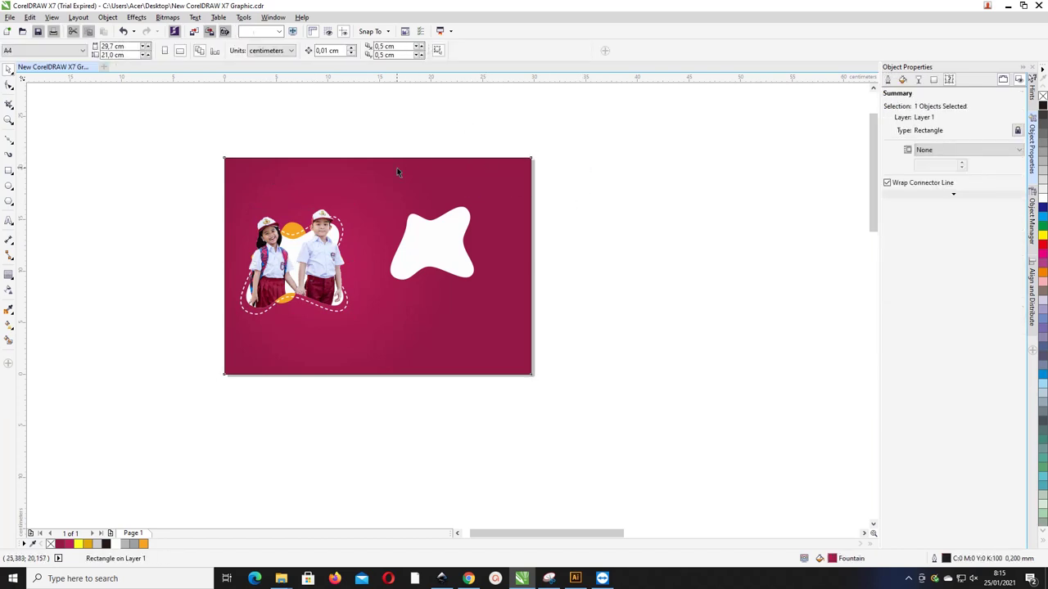
left_click(6, 278)
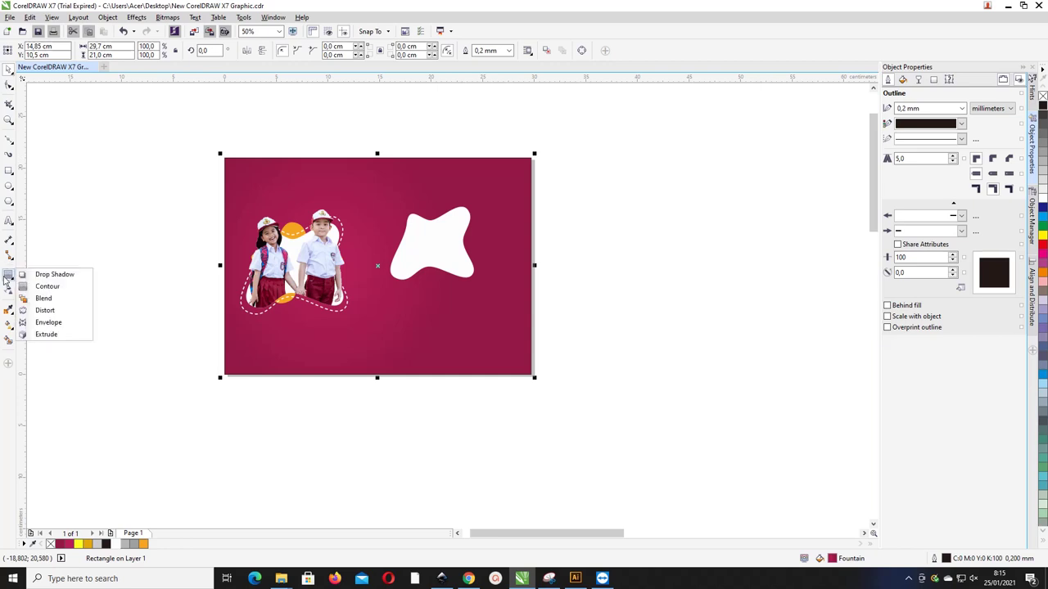
left_click(46, 286)
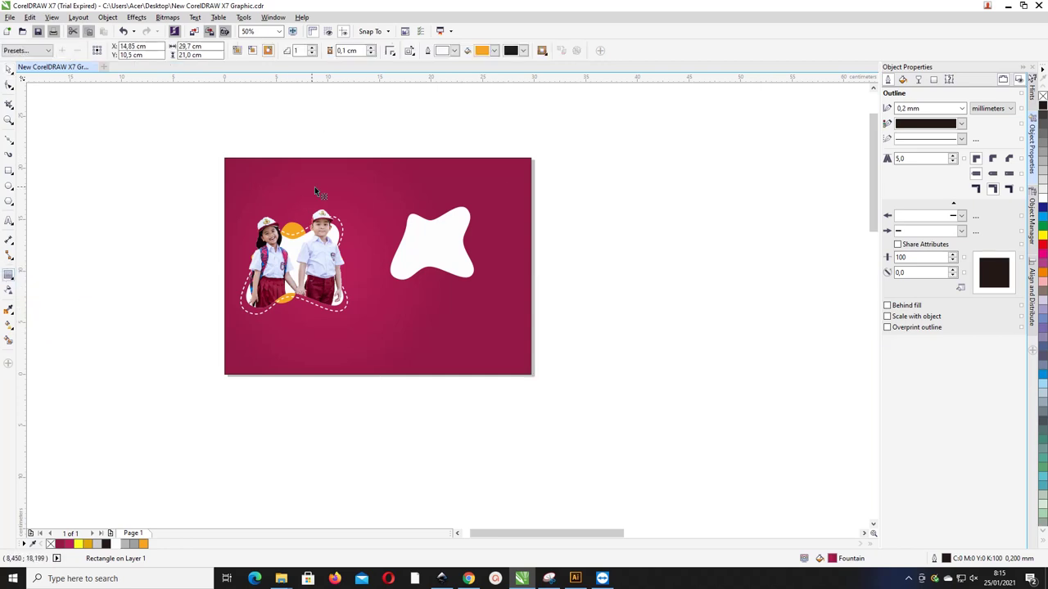
left_click_drag(314, 187, 309, 161)
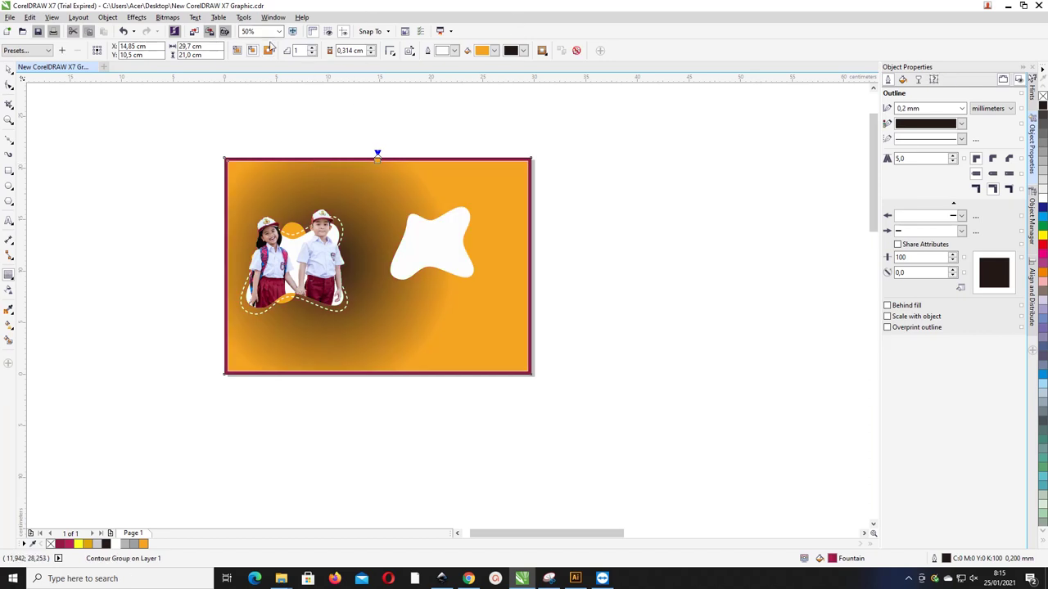
left_click(494, 51)
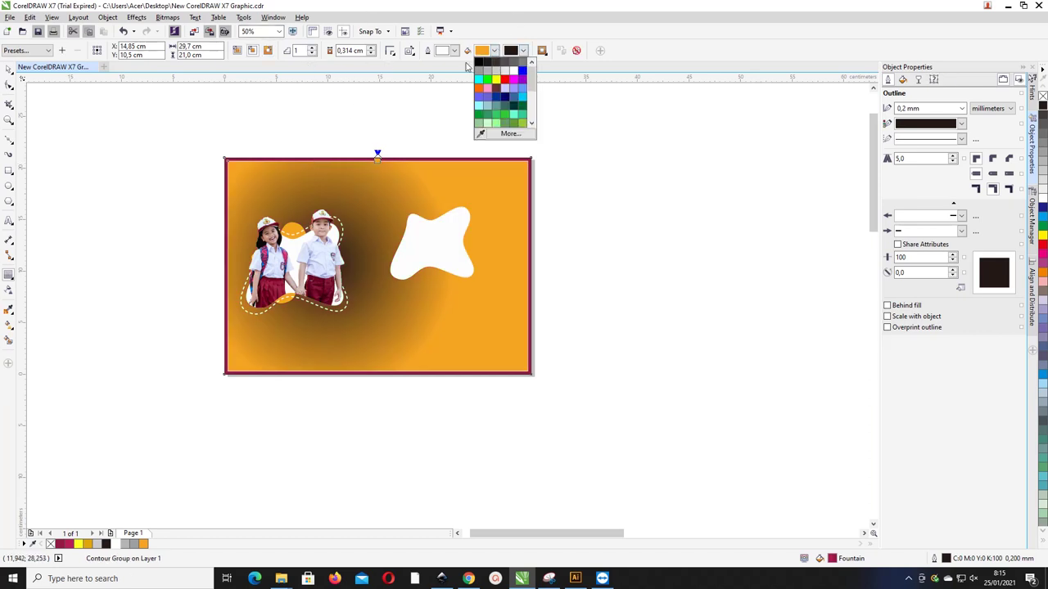
left_click(518, 27)
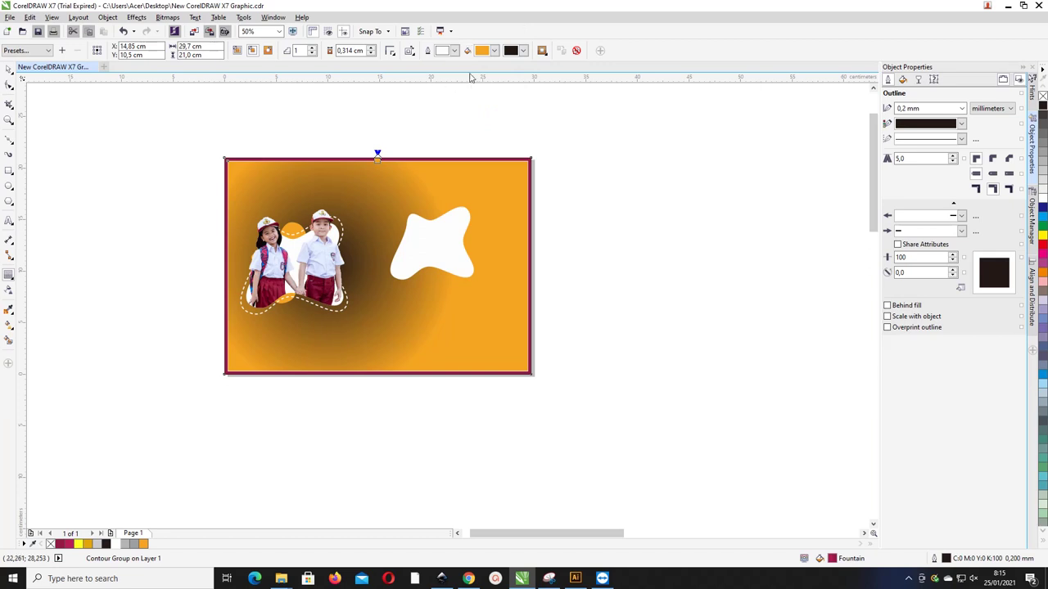
Break the contour group apart and remove the fill from the inner rectangle
right_click(244, 173)
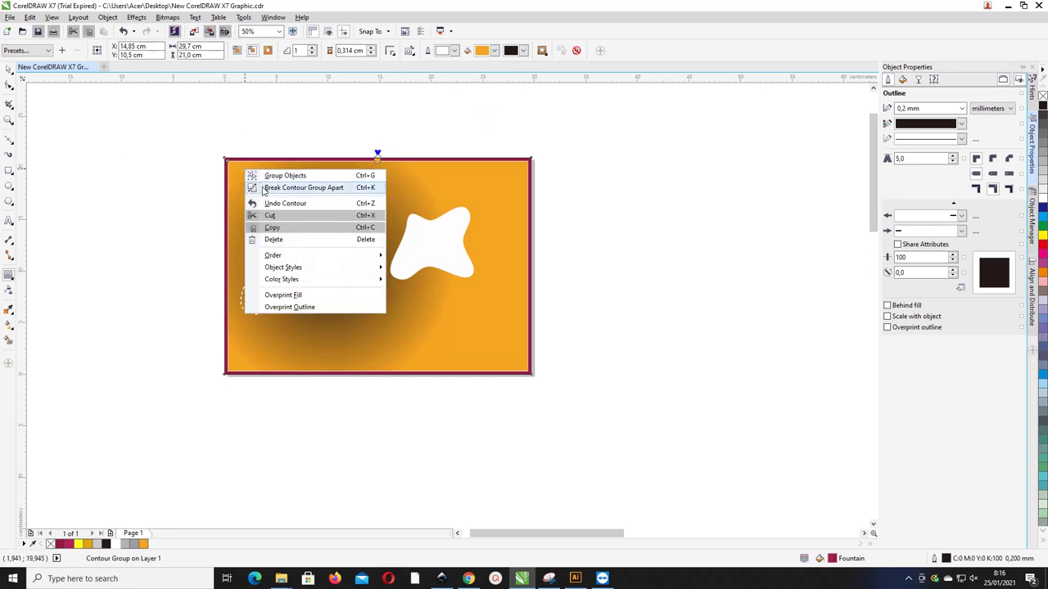
left_click(263, 189)
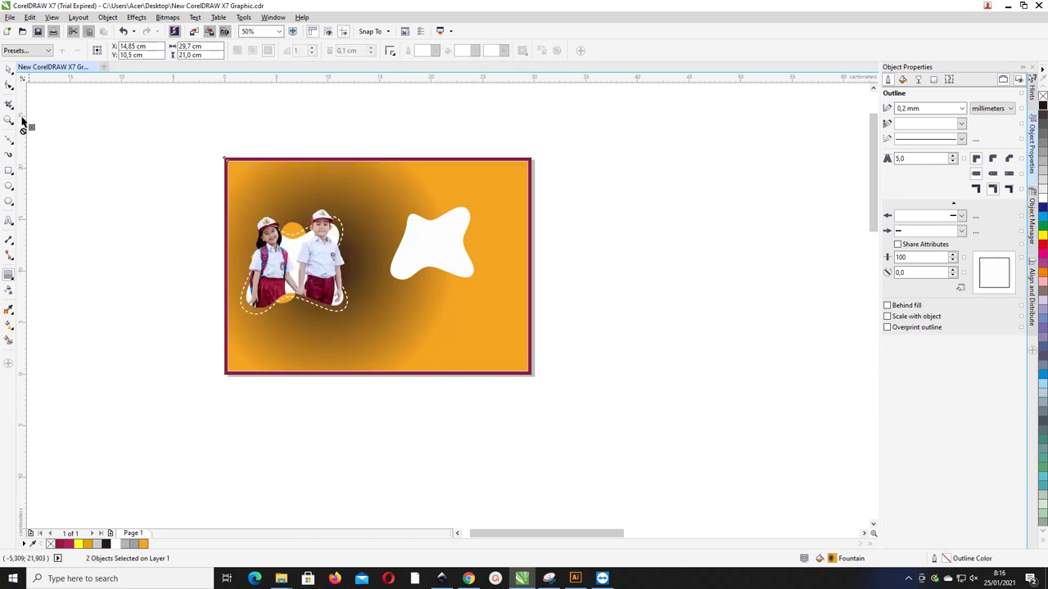
left_click(159, 87)
left_click(464, 198)
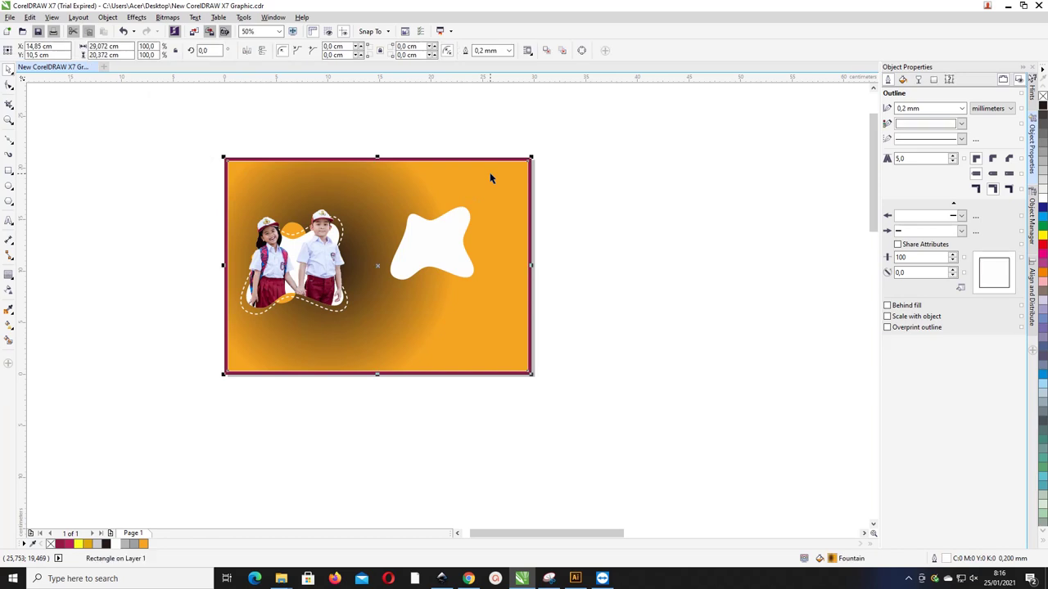
left_click(56, 544)
left_click(50, 545)
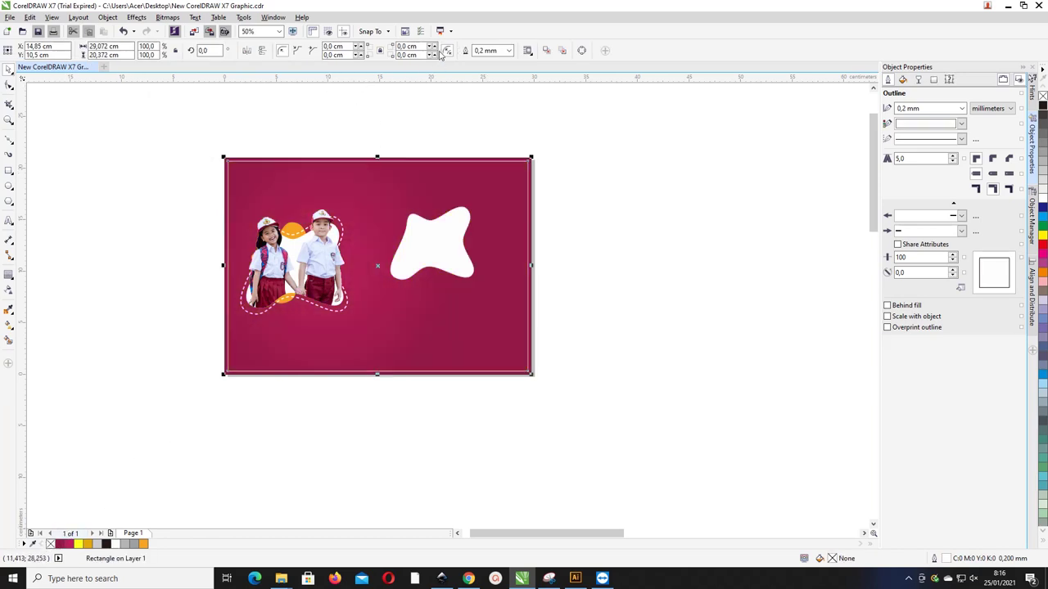
Set the inner rectangle's outline width to 1.0 mm, after trying 1.5 mm
left_click(486, 50)
left_click(509, 50)
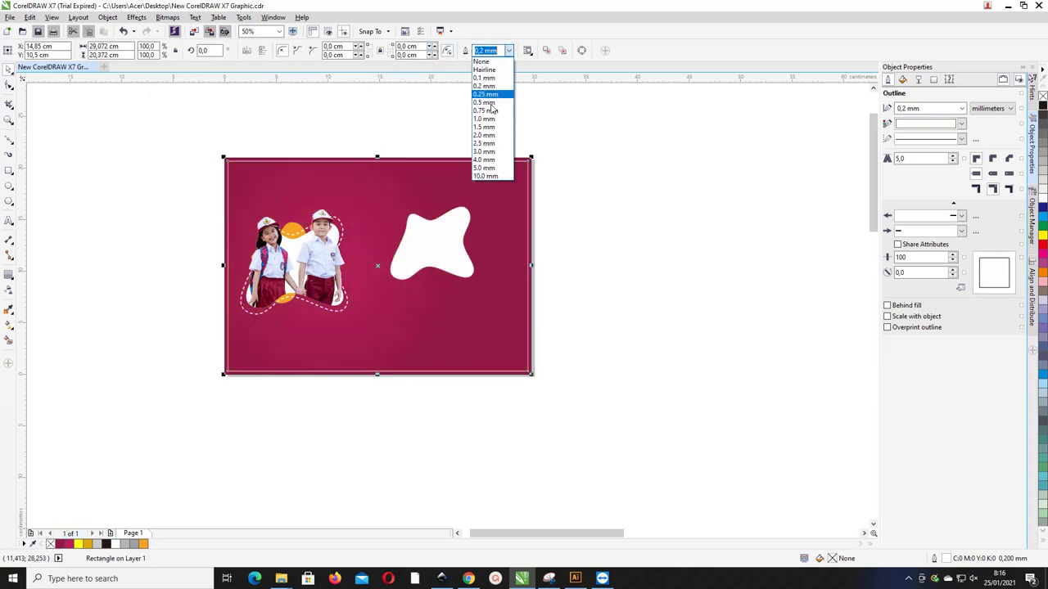
left_click(486, 128)
left_click(509, 51)
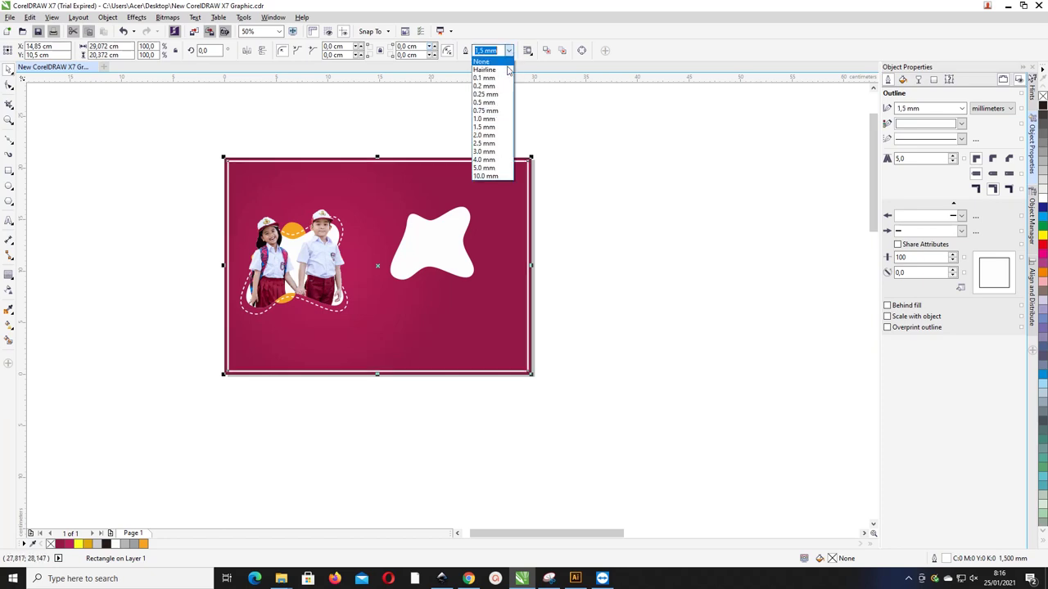
left_click(492, 119)
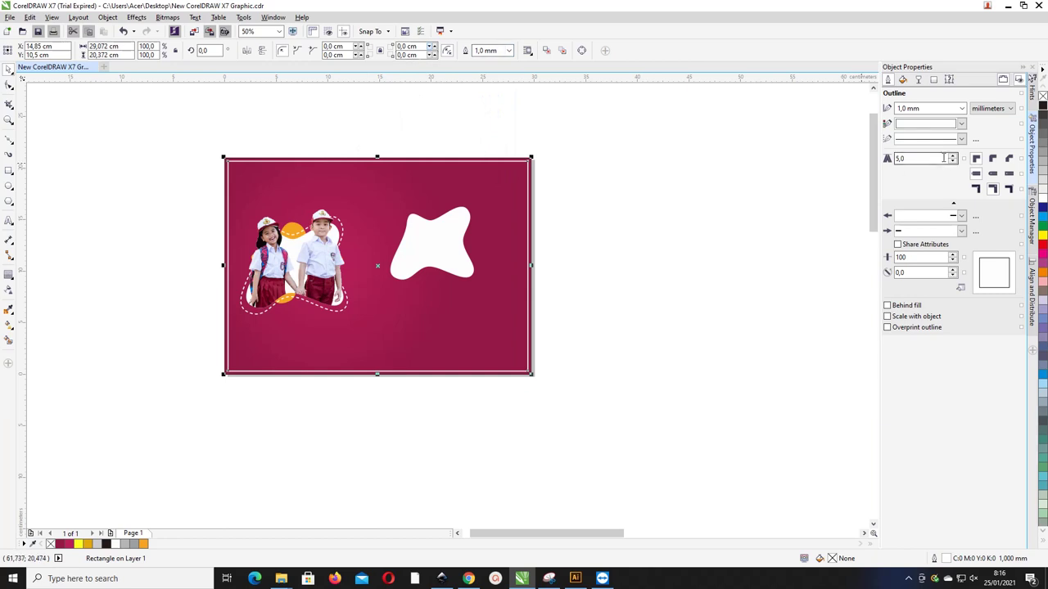
Apply a long-dash line style to the inner rectangle's white outline and deselect it
left_click(961, 125)
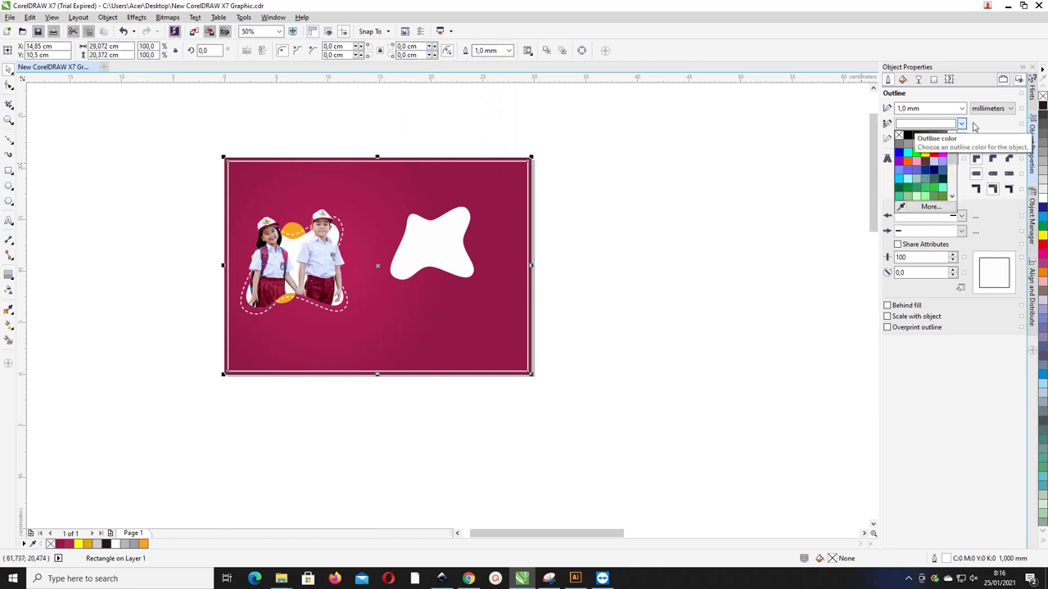
left_click(961, 124)
left_click(961, 140)
left_click_drag(974, 171, 975, 194)
left_click(946, 215)
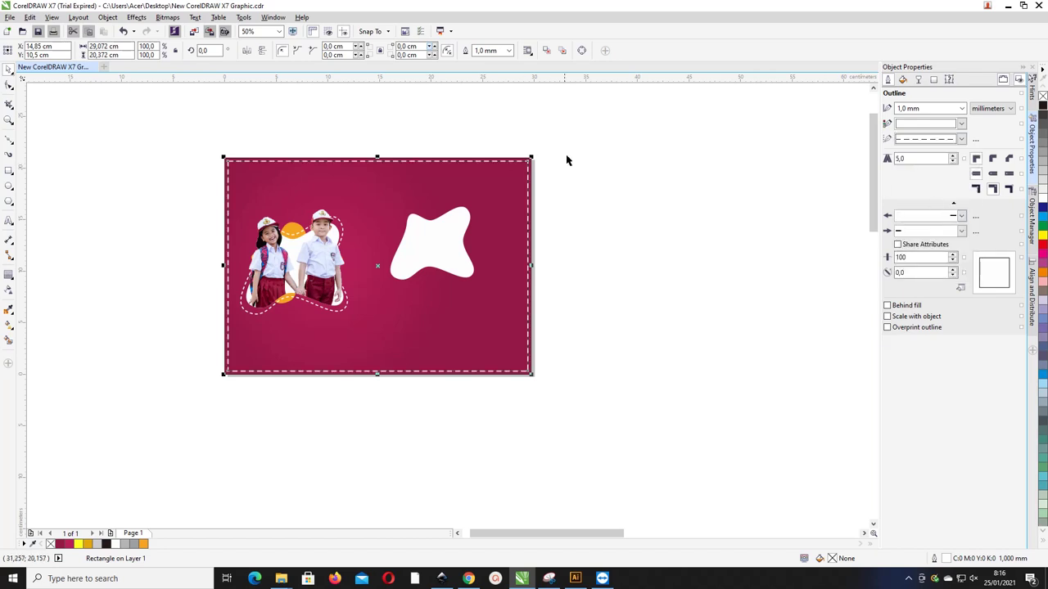
left_click(652, 185)
Move the spare white blob shape off the page to the left and fill it with the lighter crimson
left_click(408, 237)
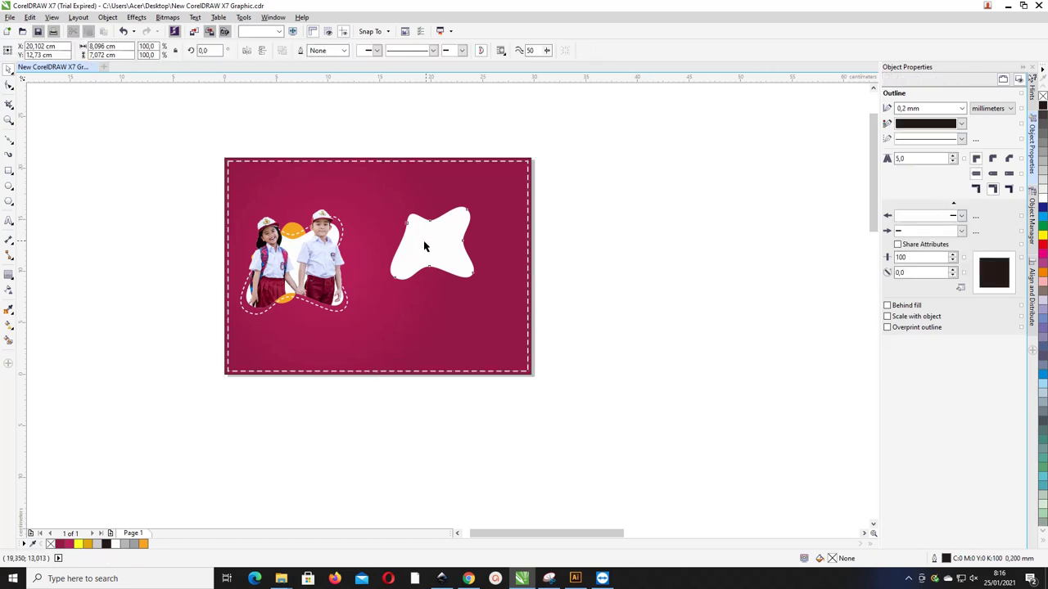
left_click_drag(408, 237, 106, 198)
left_click(69, 545)
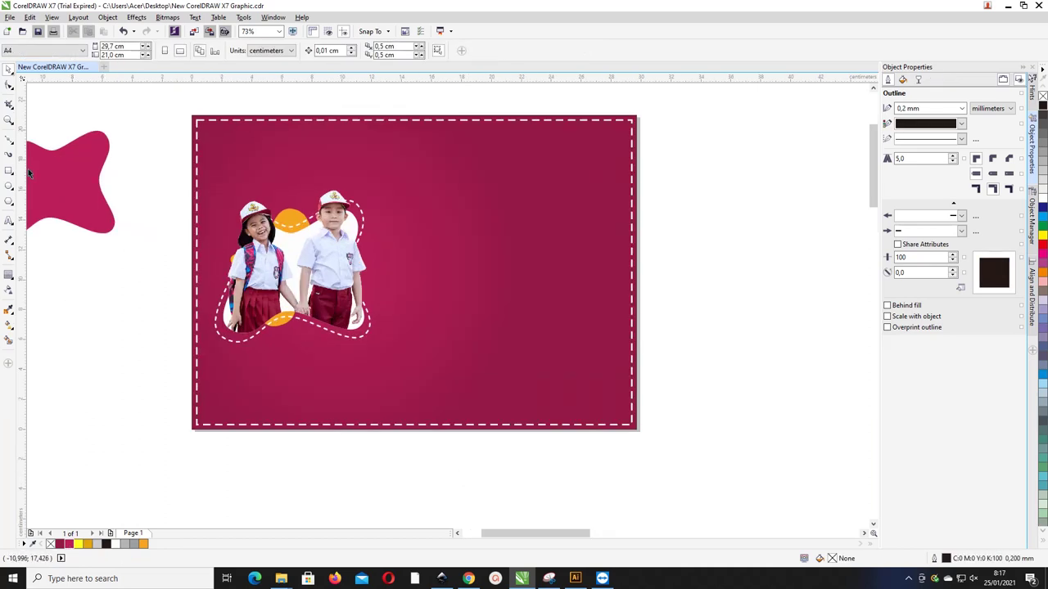
Draw a circle about 3.6 cm wide over the page's lower-left corner, try a white fill, and leave it unfilled
left_click(8, 186)
left_click_drag(180, 391, 237, 448)
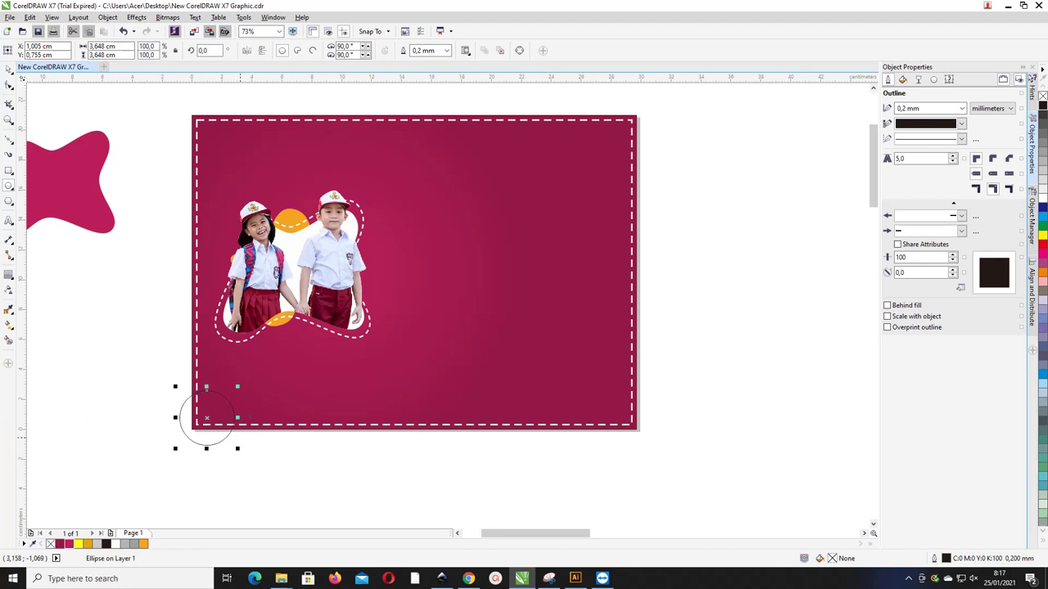
left_click(8, 71)
left_click(116, 545)
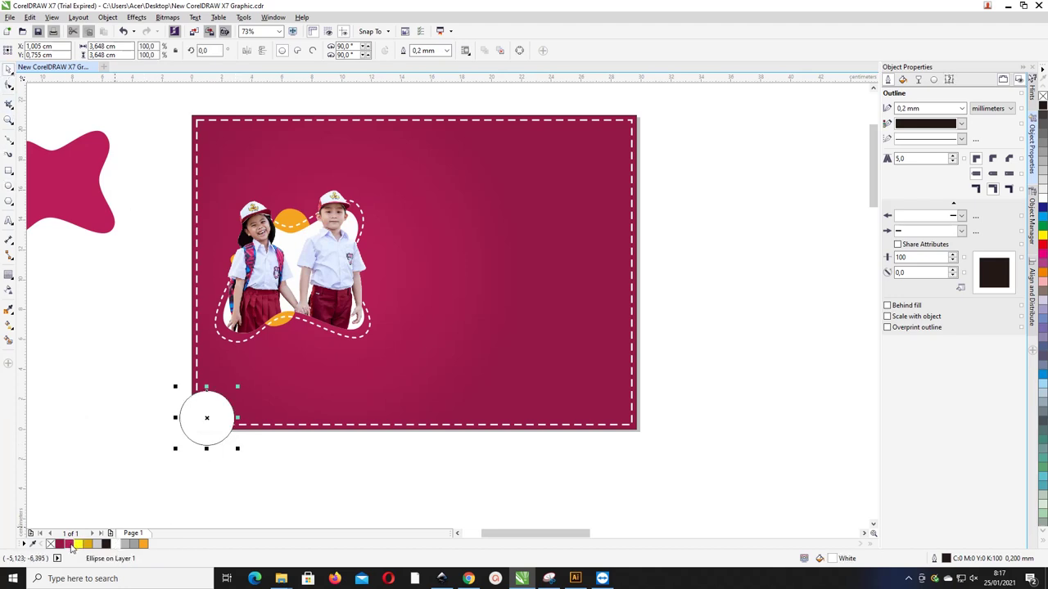
scroll(217, 409, "up", 3)
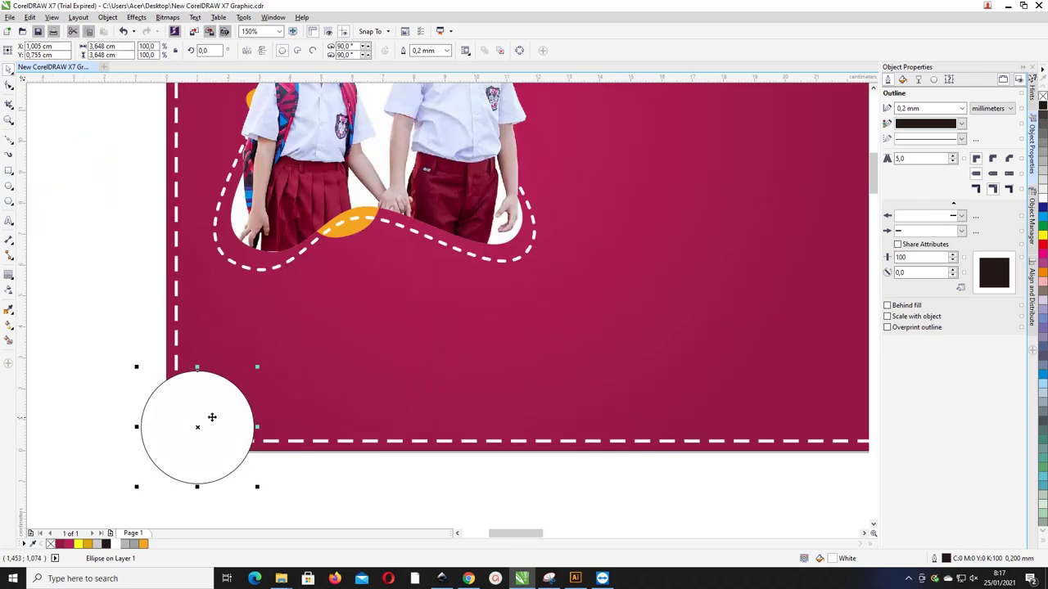
left_click(50, 545)
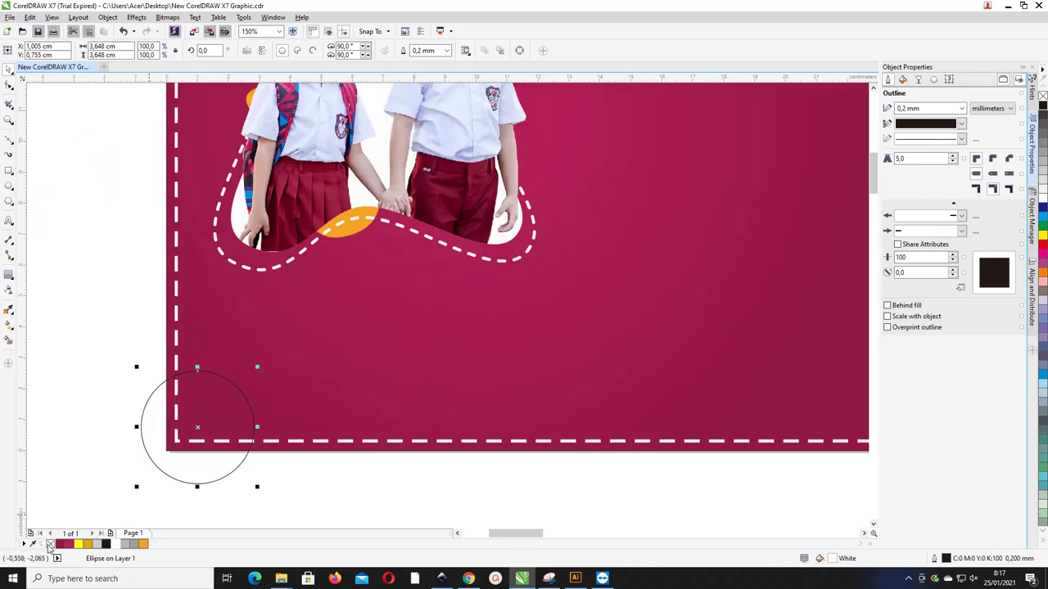
left_click(278, 473)
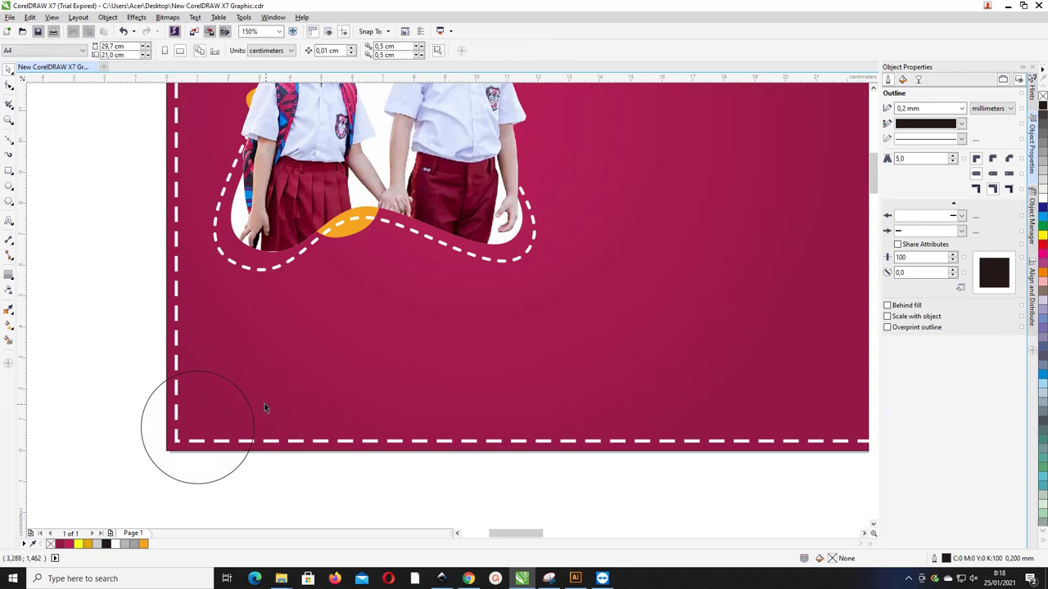
Add two smaller copies of the corner circle to its right, the outer one about 2.2 cm wide and overlapping the first
left_click(245, 398)
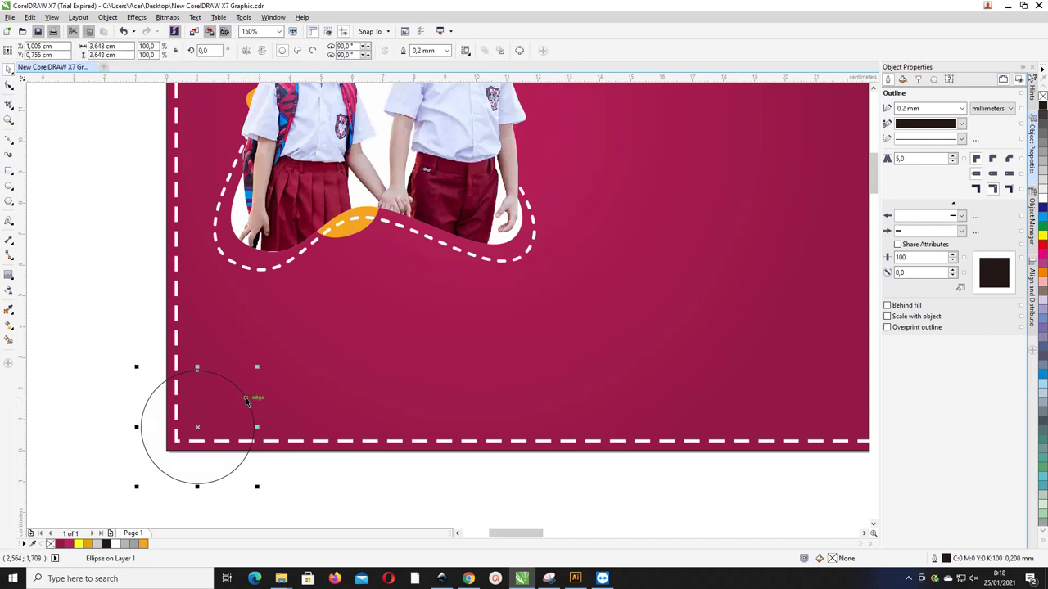
left_click_drag(246, 398, 263, 372)
key("ctrl+d")
left_click_drag(258, 368, 261, 371)
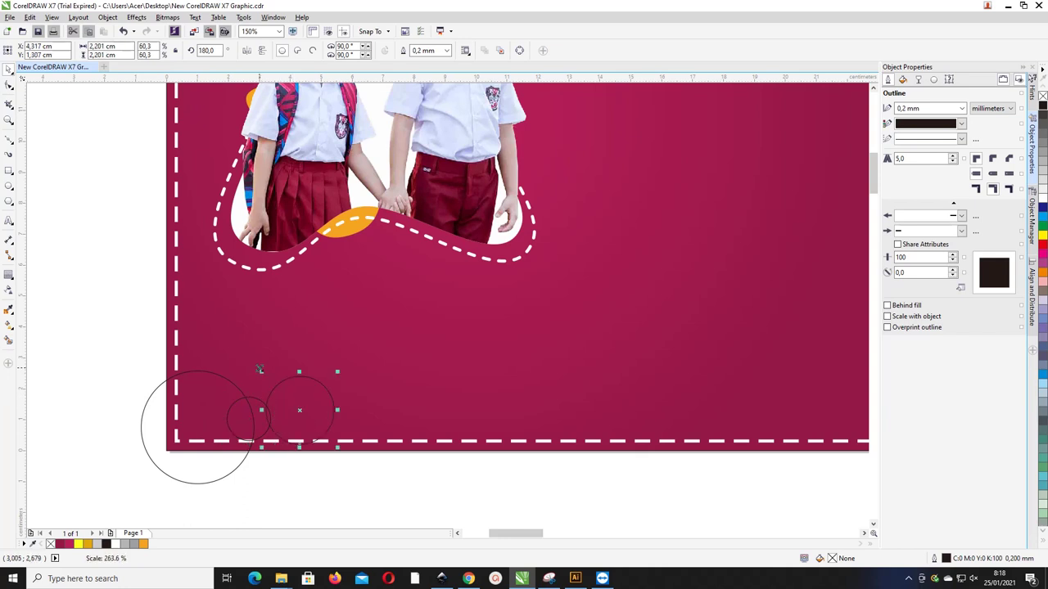
left_click_drag(324, 396, 318, 405)
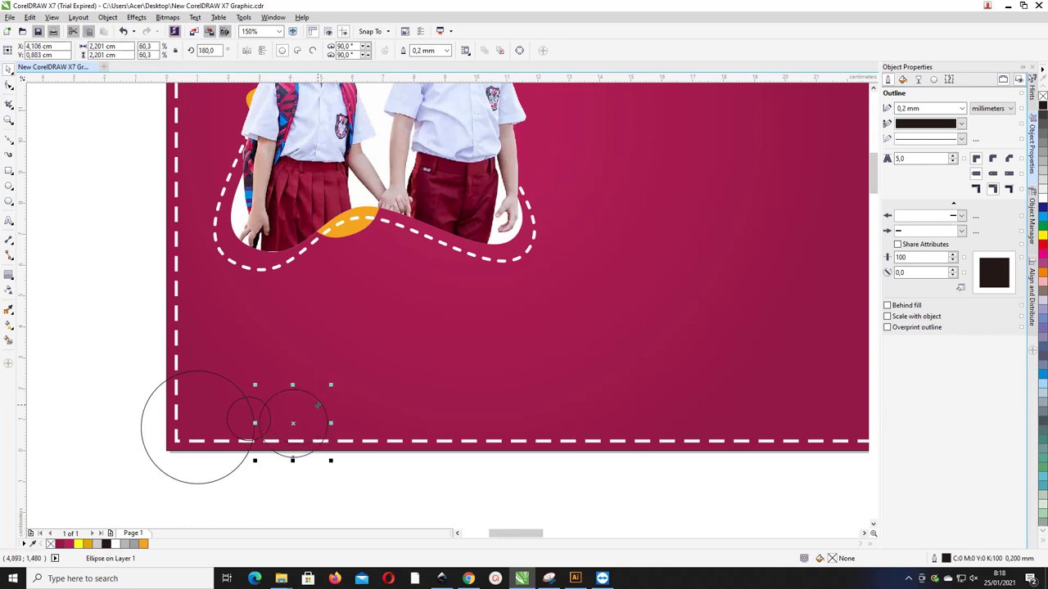
key("ctrl+d")
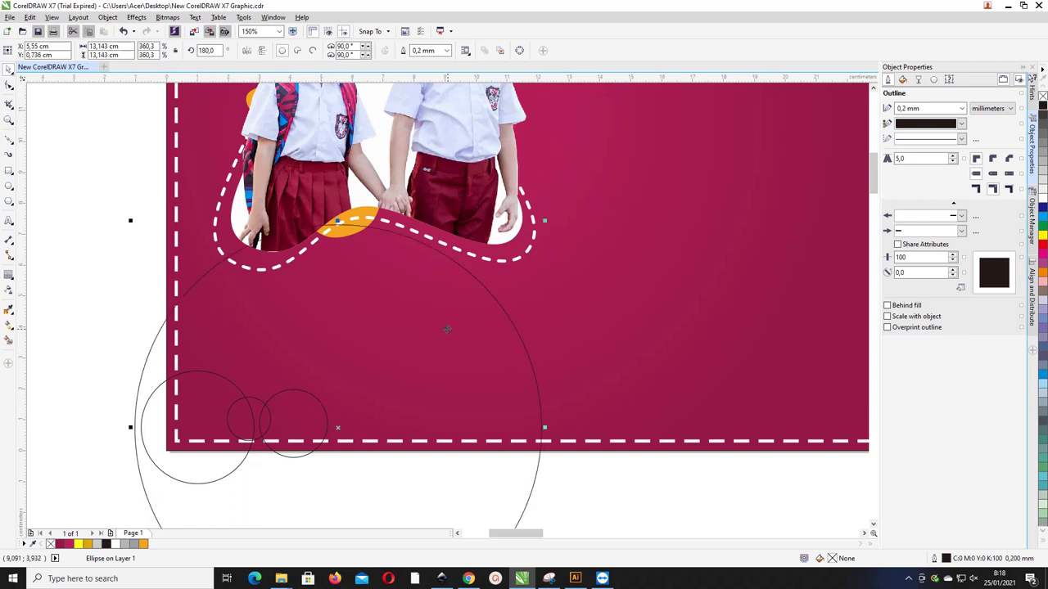
key("ctrl+z")
key("ctrl+v")
key("ctrl+z")
Add two overlapping copies of the 2.2 cm circle along the lower page edge, enlarging the last one to about 2.5 cm
left_click(321, 406)
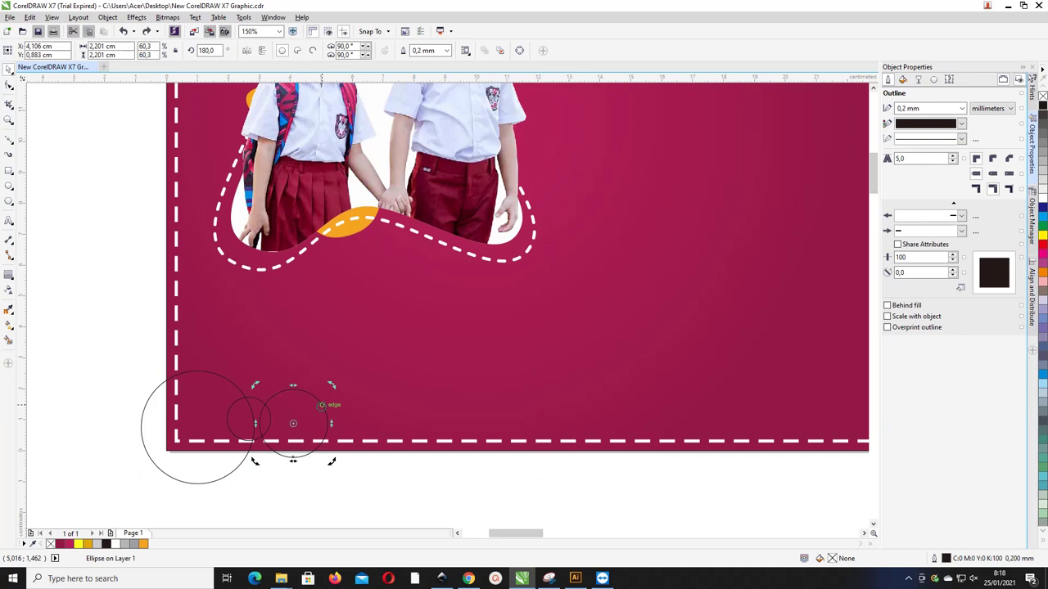
left_click(320, 404)
left_click_drag(318, 401, 390, 407)
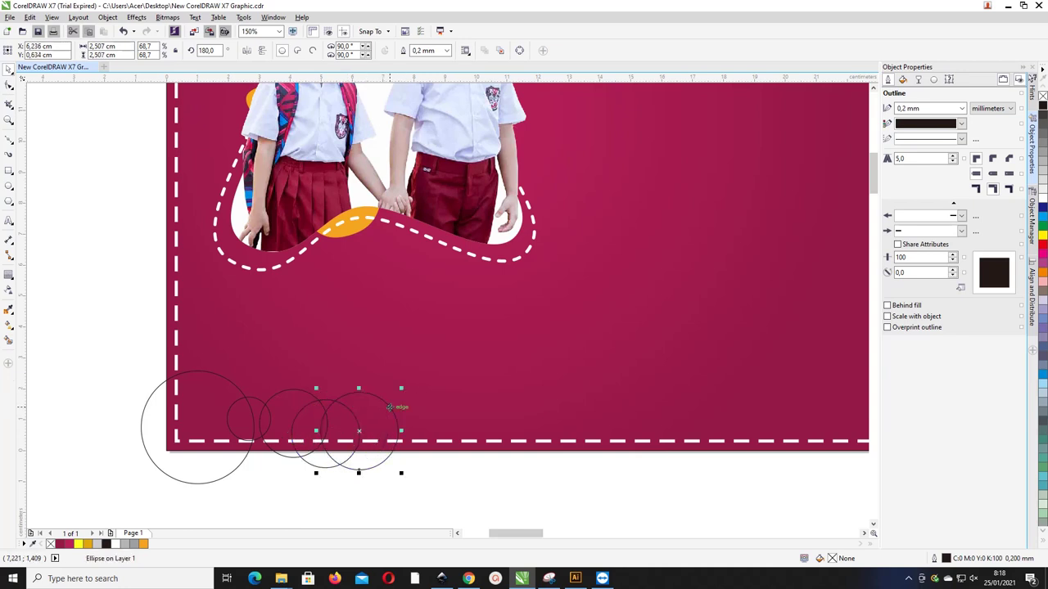
Lower the last circle in the row and shrink it to about 1.6 cm wide
key("F3")
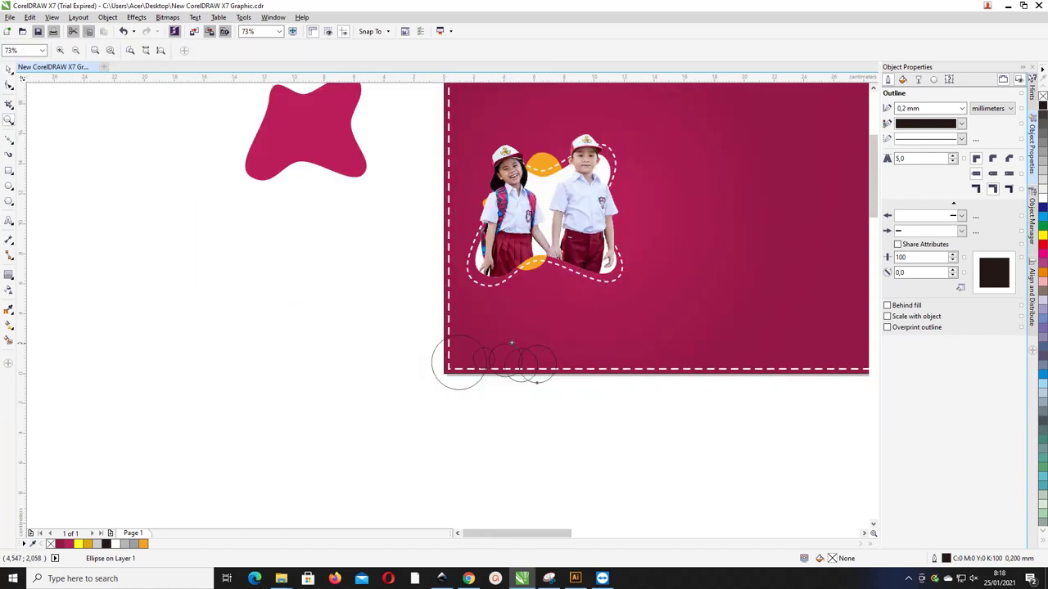
left_click_drag(374, 299, 678, 398)
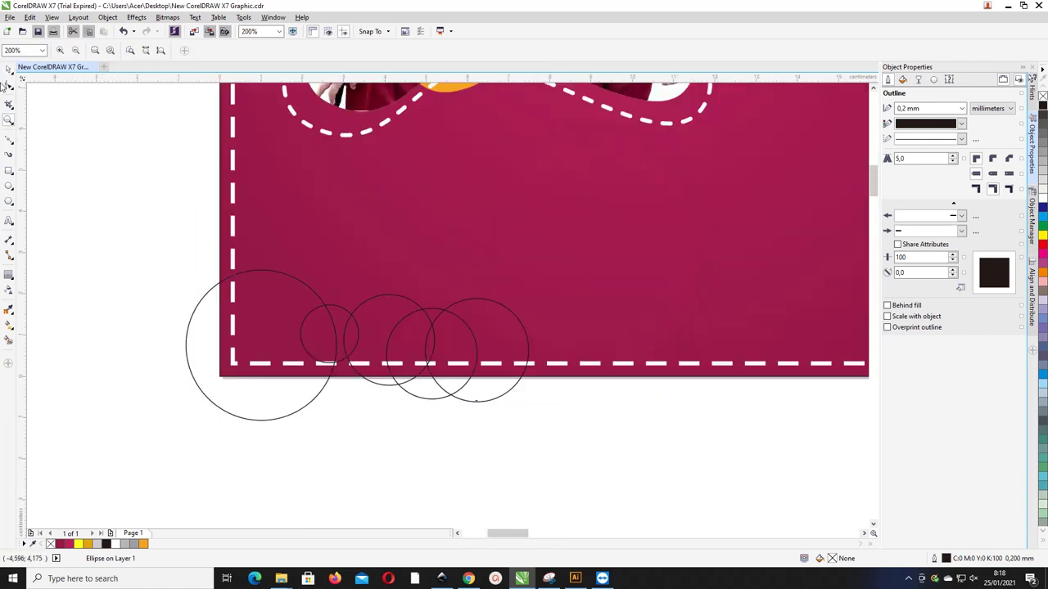
left_click(7, 71)
left_click_drag(472, 301, 475, 323)
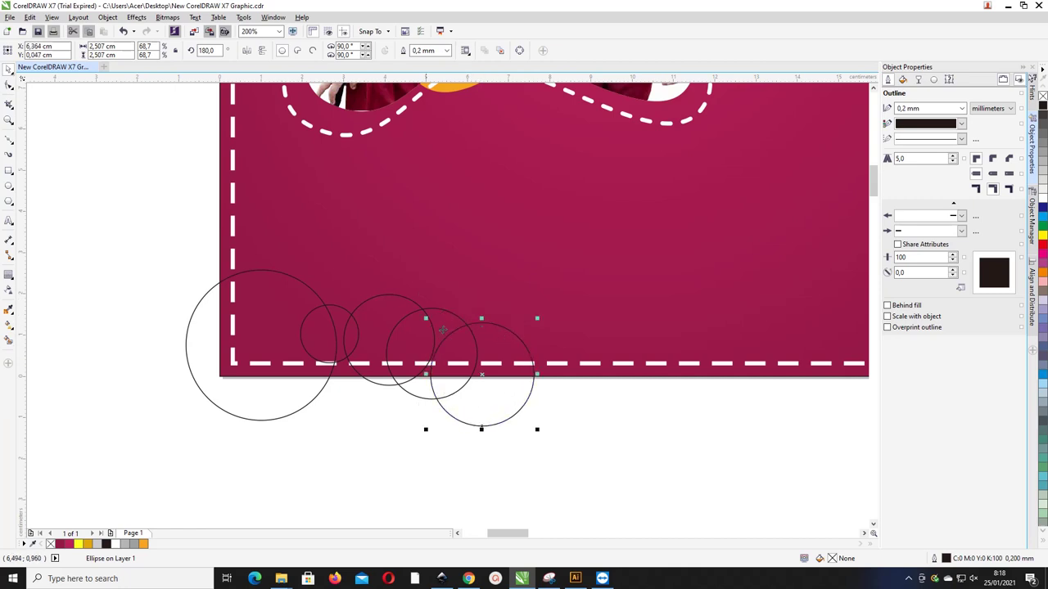
left_click_drag(539, 429, 498, 390)
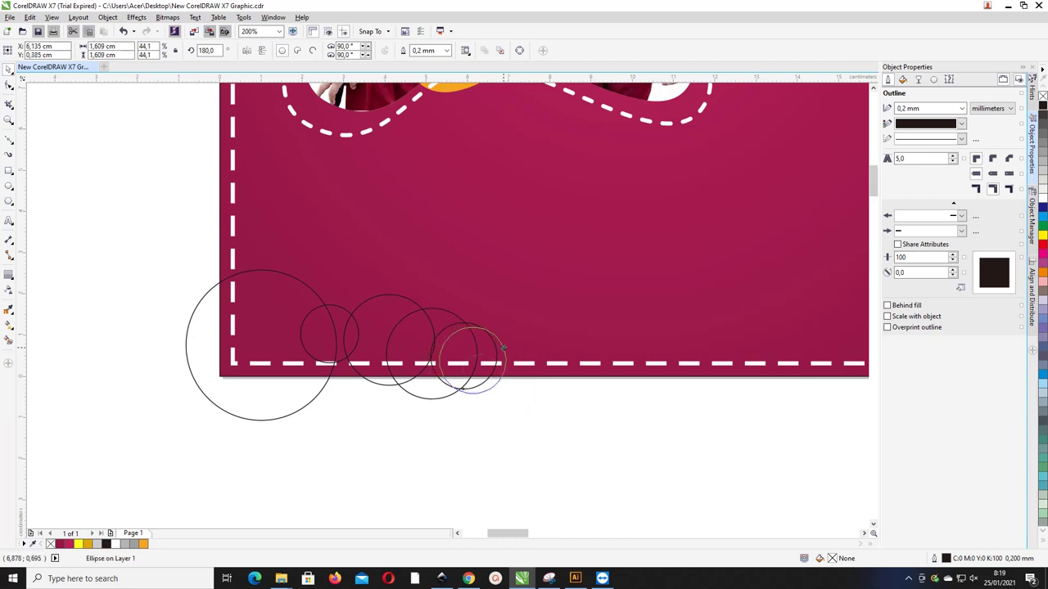
Add two more copies of the 1.6 cm circle to its right and enlarge the last one to about 2.3 cm
left_click_drag(493, 344, 565, 327)
left_click(604, 323)
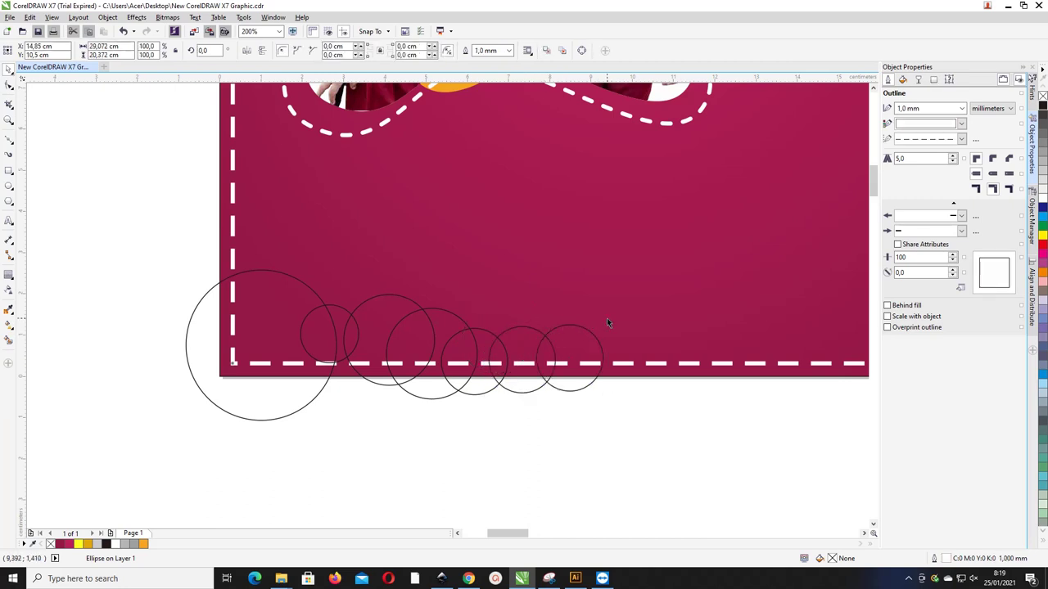
left_click(585, 327)
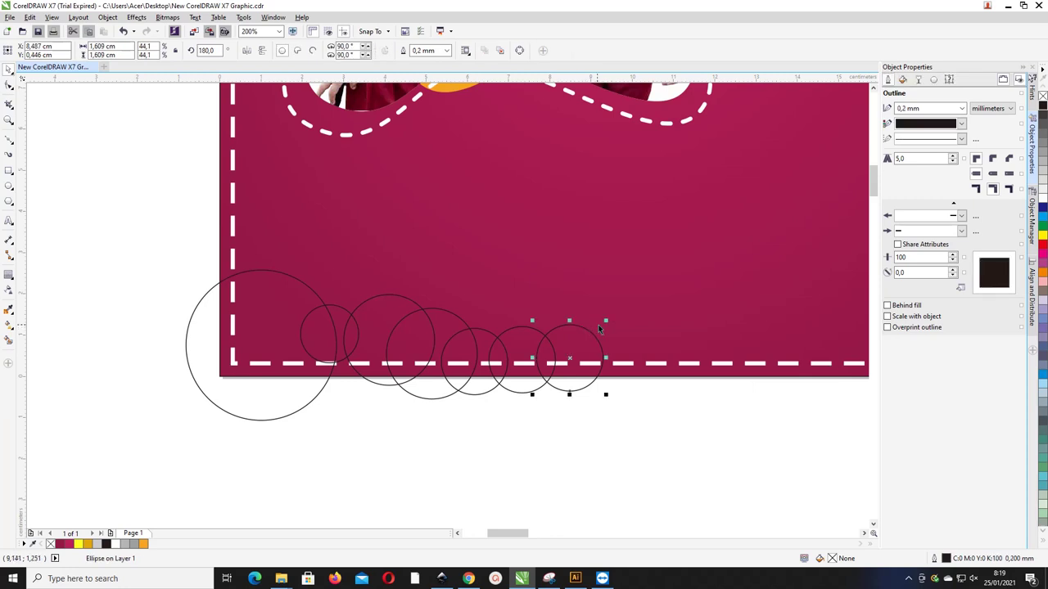
left_click_drag(605, 321, 639, 320)
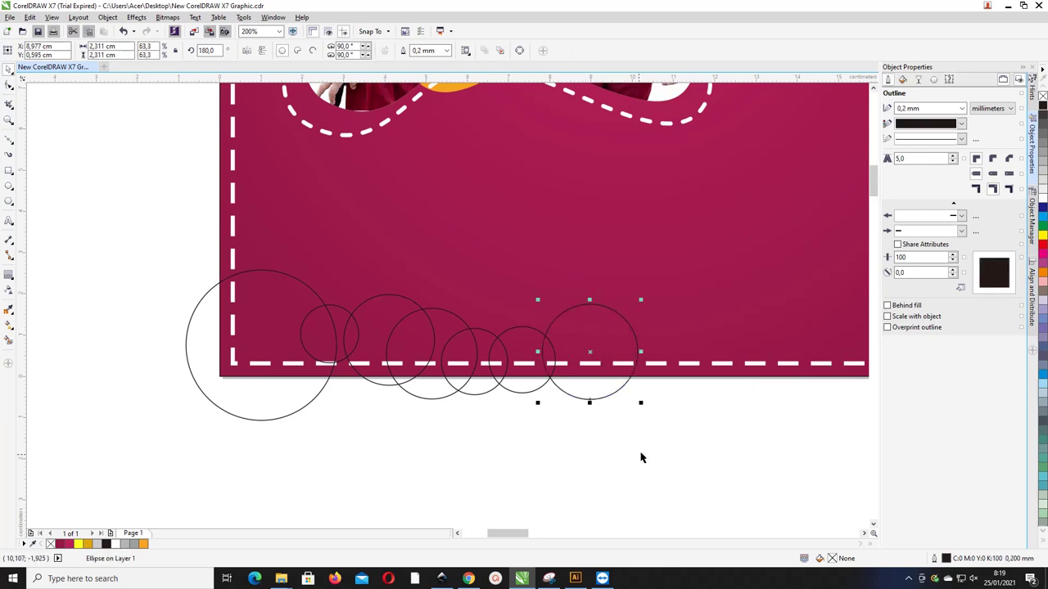
Place a copy of the seven overlapping circles on the empty lower right area of the page
left_click(482, 418)
scroll(314, 387, "down", 2)
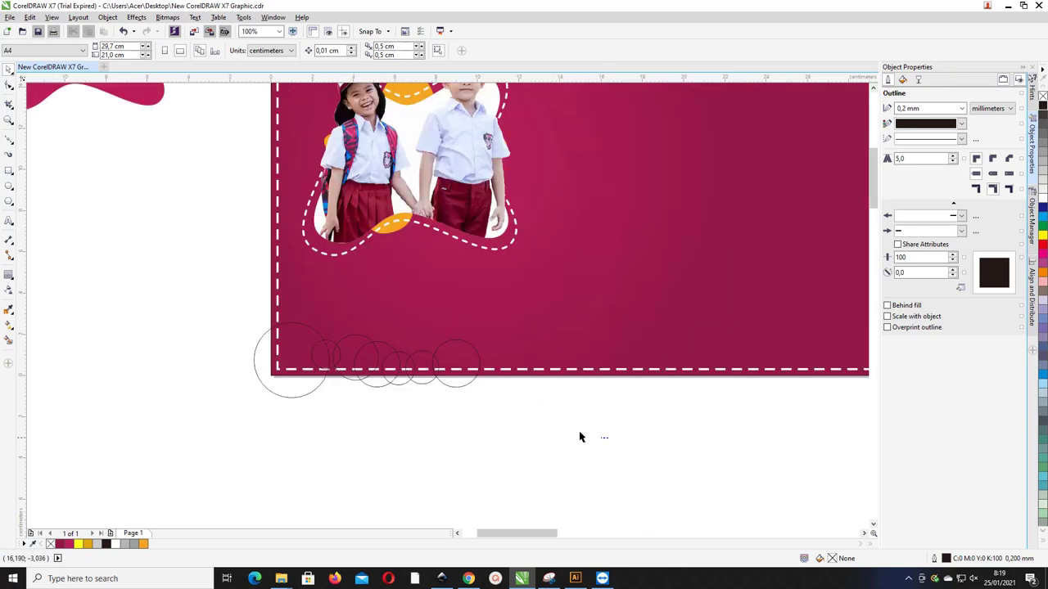
left_click_drag(608, 437, 140, 288)
scroll(296, 285, "down", 1)
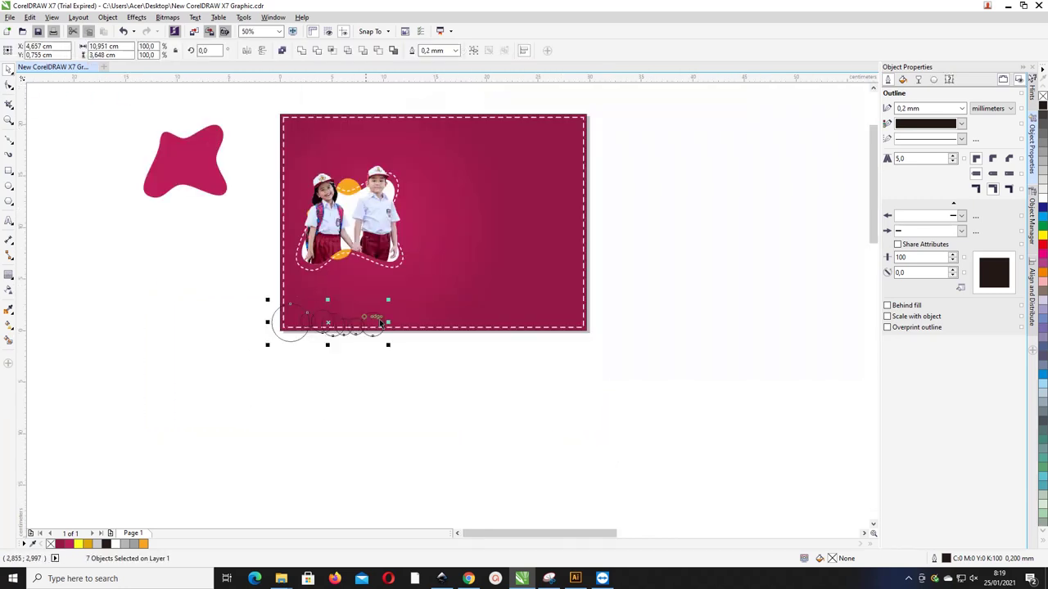
scroll(389, 325, "up", 1)
left_click_drag(333, 319, 711, 225)
Weld the seven circles at the lower left page corner into one cloud outline and enlarge it to about 11.8 cm wide
left_click_drag(449, 388, 115, 251)
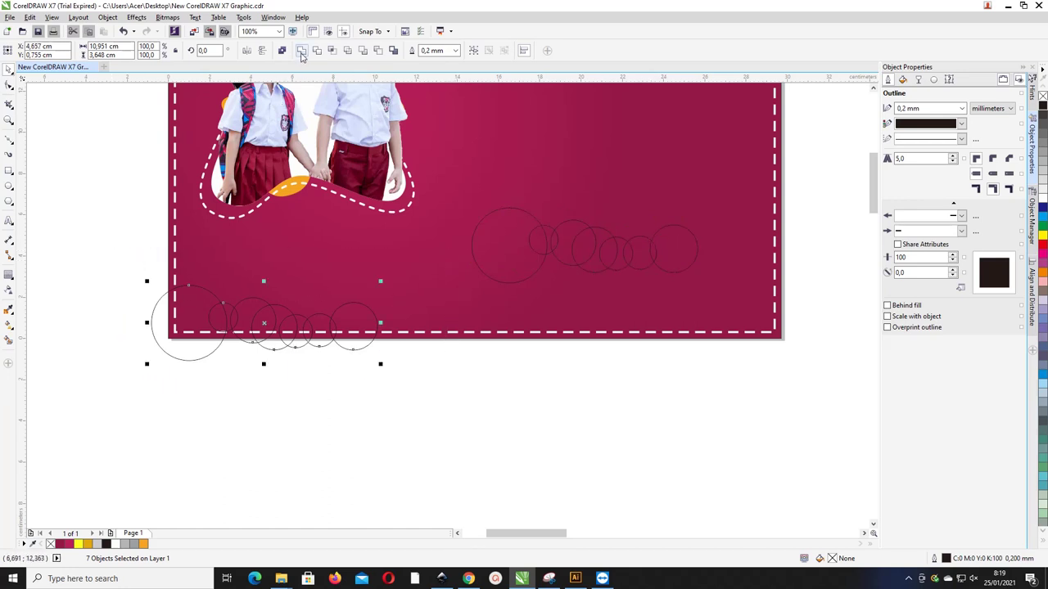
left_click(300, 53)
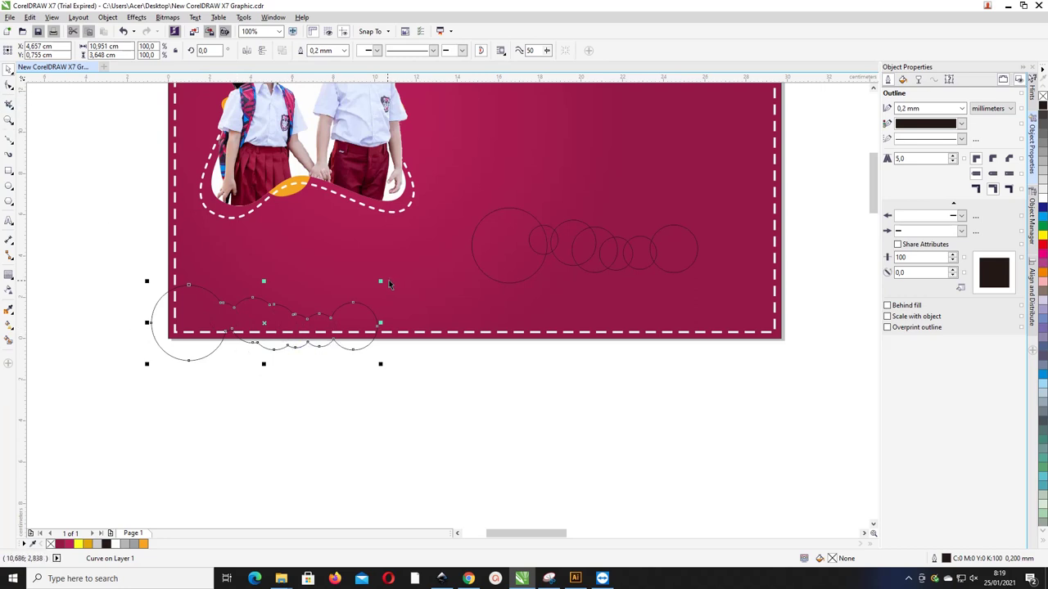
left_click_drag(380, 281, 389, 317)
scroll(241, 336, "up", 2)
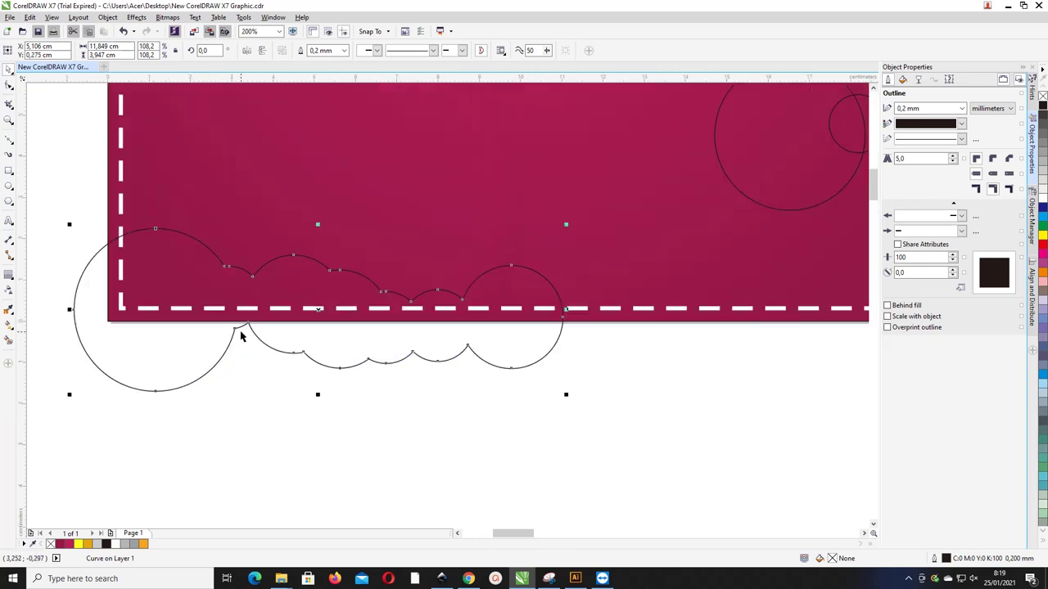
scroll(264, 273, "down", 3)
scroll(263, 273, "up", 2)
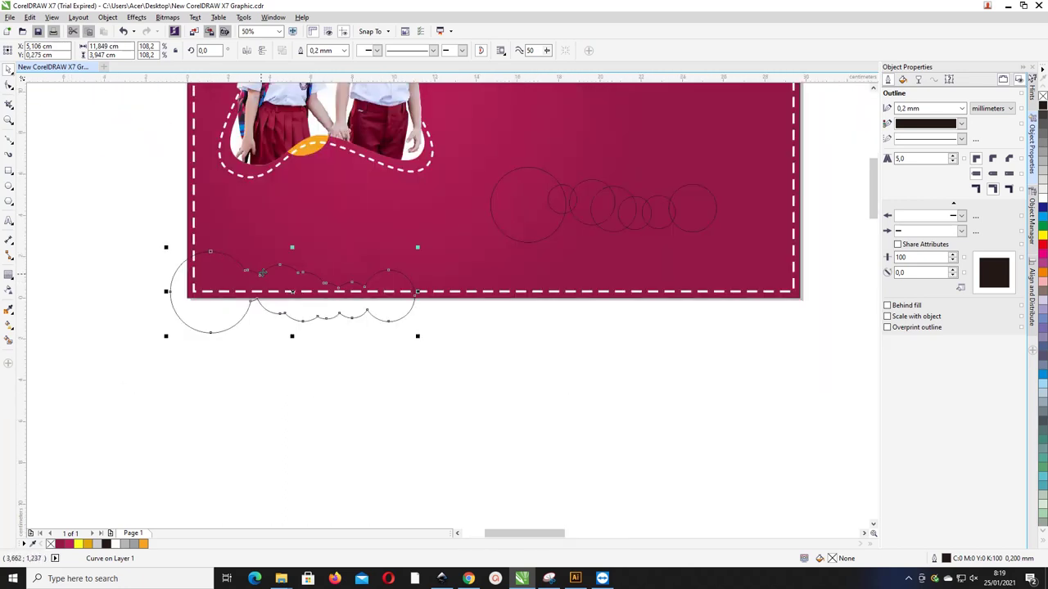
Move the dashed border up clear of the cloud, Smart Fill the cloud area inside the page, and colour it white
left_click(469, 293)
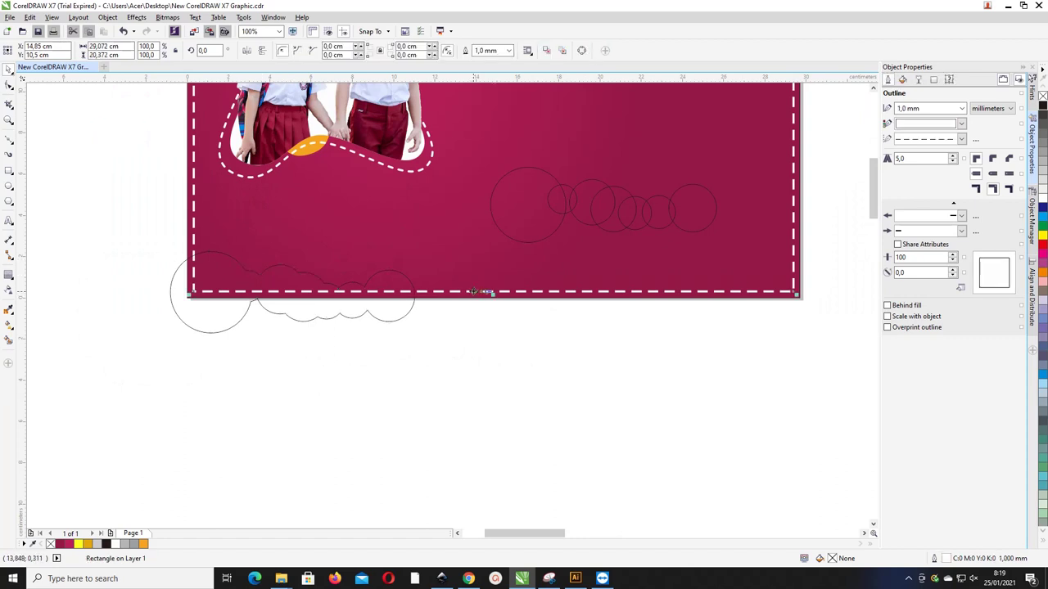
left_click_drag(491, 292, 491, 234)
left_click(9, 341)
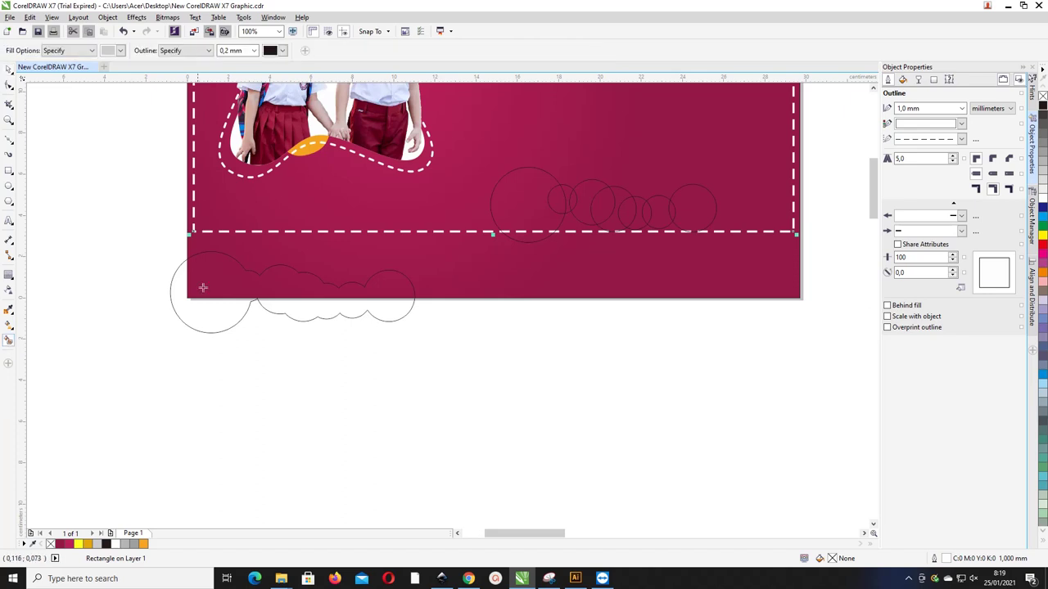
left_click(220, 280)
left_click(8, 70)
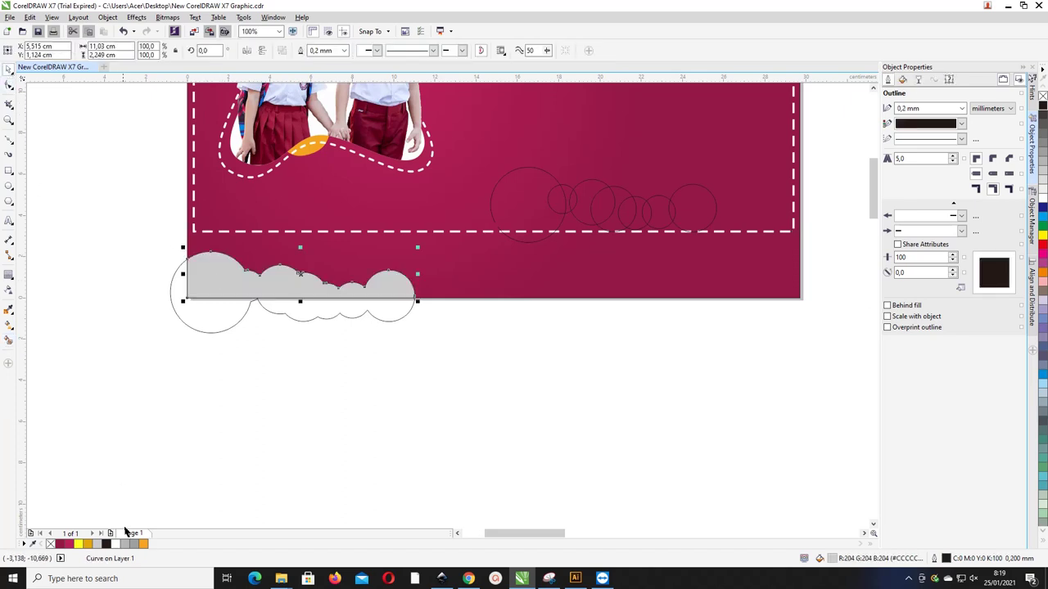
left_click(116, 543)
left_click(576, 370)
Centre the dashed border on the page and move the unfilled cloud outline off the page to the right
left_click(467, 232)
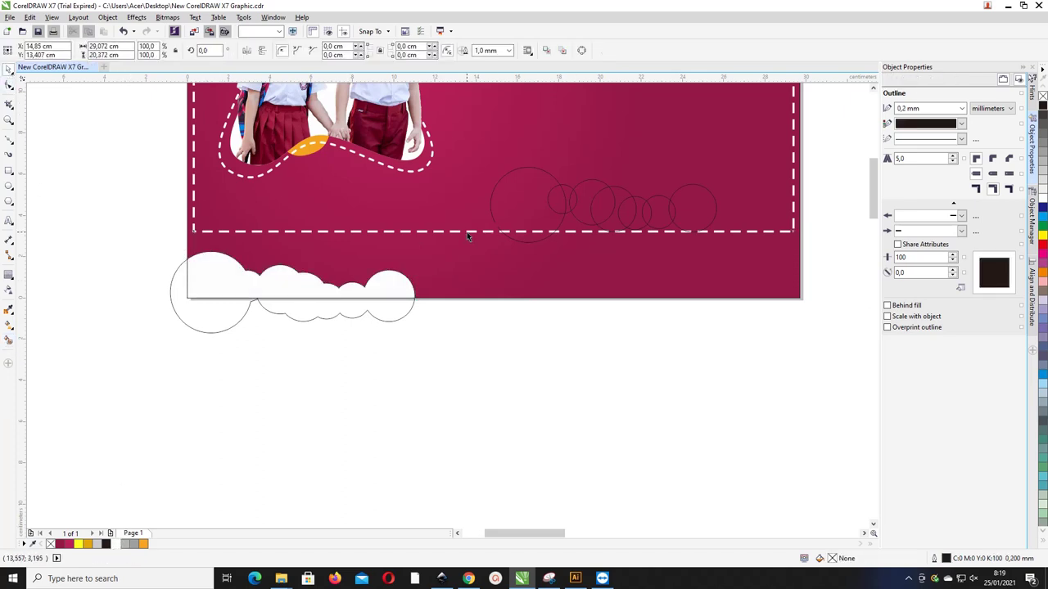
key("p")
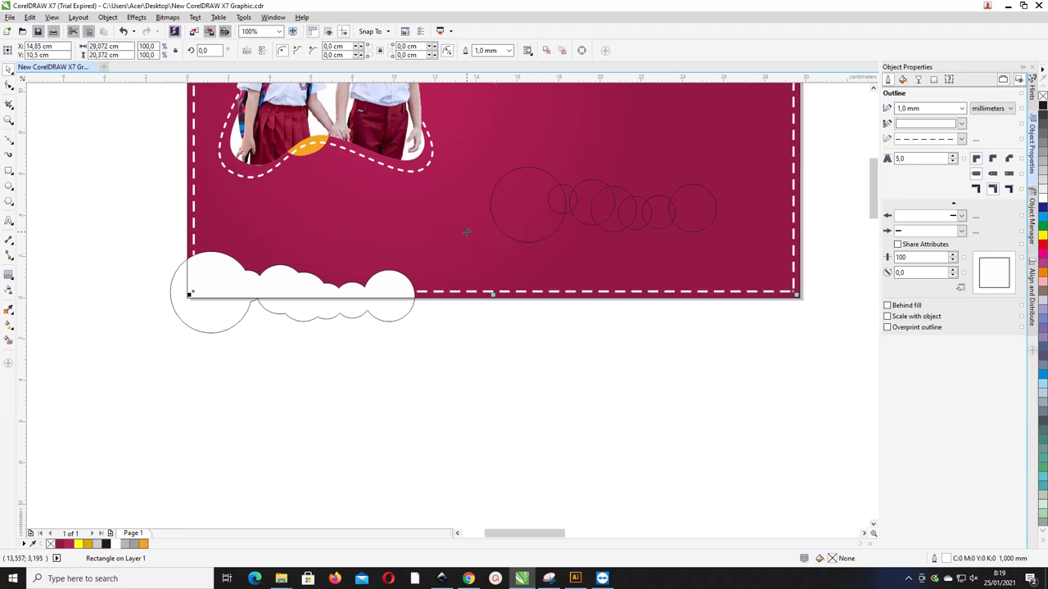
scroll(312, 315, "down", 1)
left_click_drag(263, 325, 622, 316)
Remove the outline from the white cloud in the lower left corner of the page
left_click_drag(401, 337, 197, 252)
right_click(51, 544)
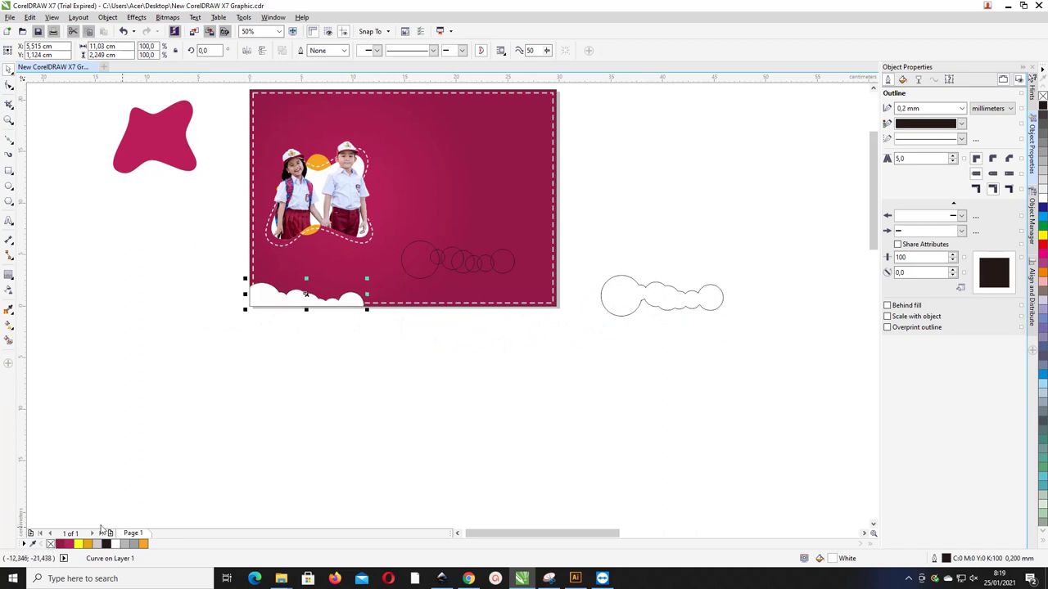
left_click(398, 434)
Move the largest circle and the two neighbouring circles of the copied row to the upper right page corner, overlapping each other
left_click_drag(872, 240, 872, 222)
left_click_drag(410, 307, 514, 134)
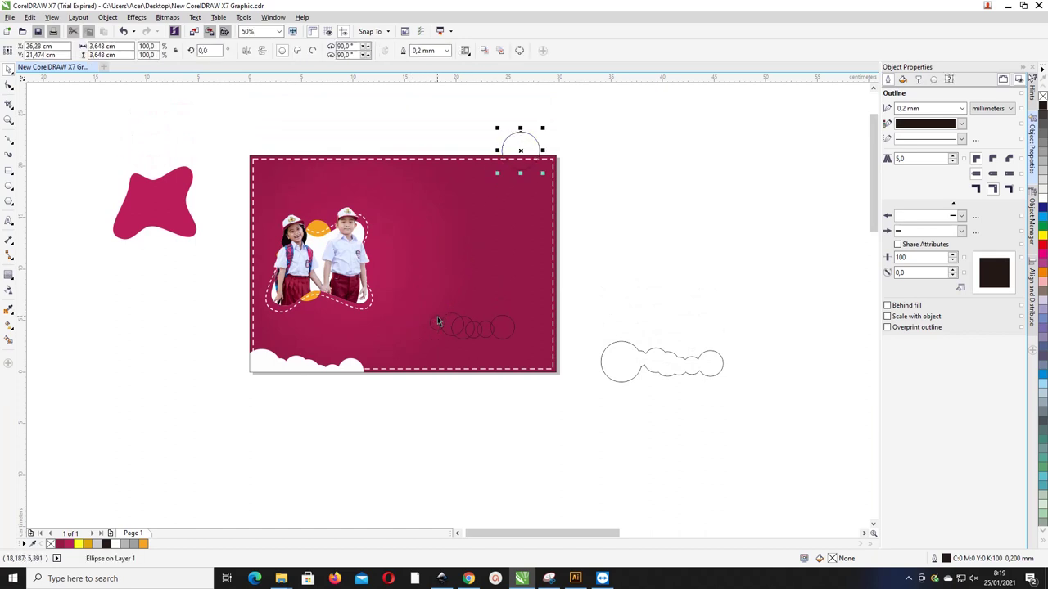
left_click_drag(437, 321, 539, 156)
left_click_drag(448, 320, 550, 157)
Weld the three circles at the upper right page corner into one cloud outline
scroll(548, 155, "up", 4)
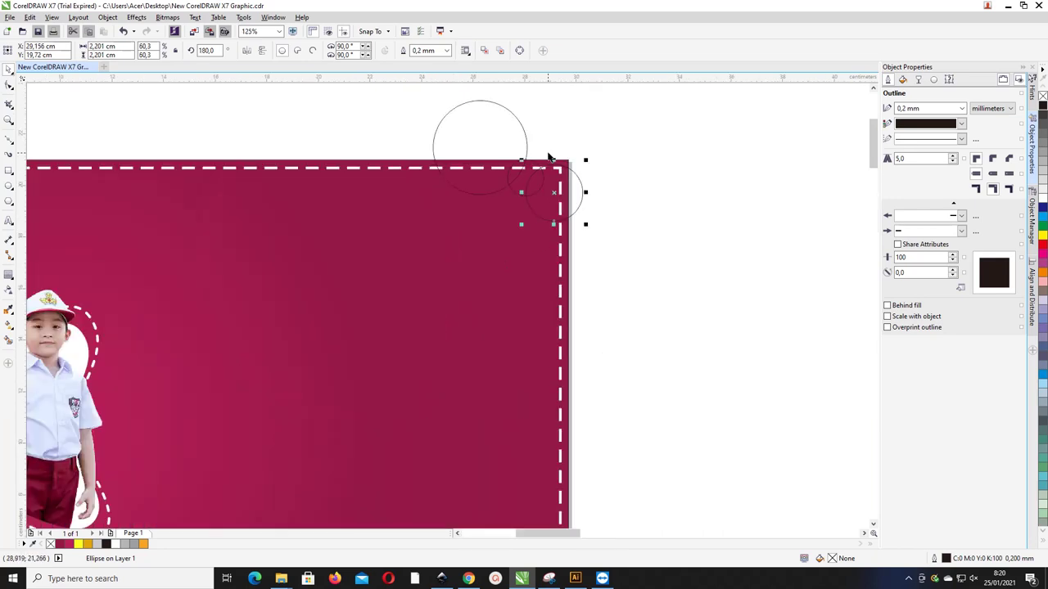
left_click(532, 167, "shift")
left_click(526, 147, "shift")
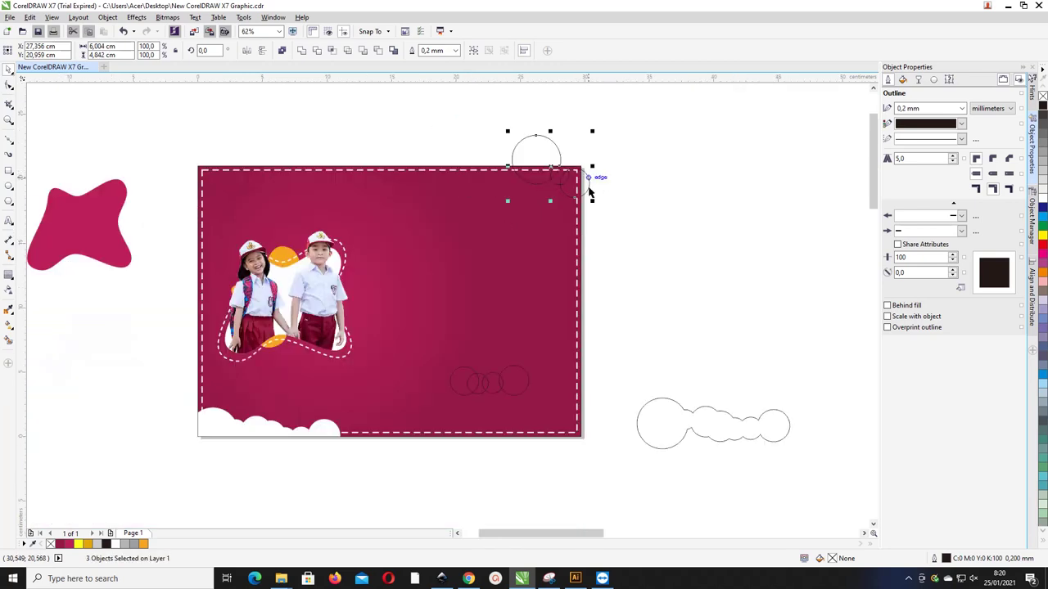
scroll(593, 180, "down", 3)
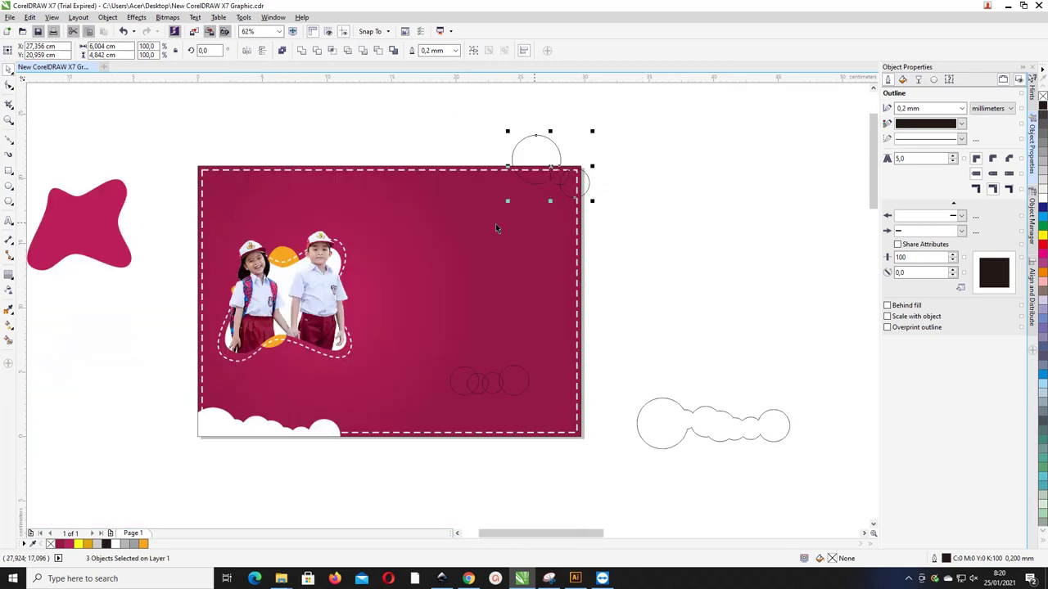
left_click(302, 51)
left_click(384, 117)
Move the dashed border down clear of the corner cloud and Smart Fill the corner areas inside the page
left_click_drag(448, 170, 447, 219)
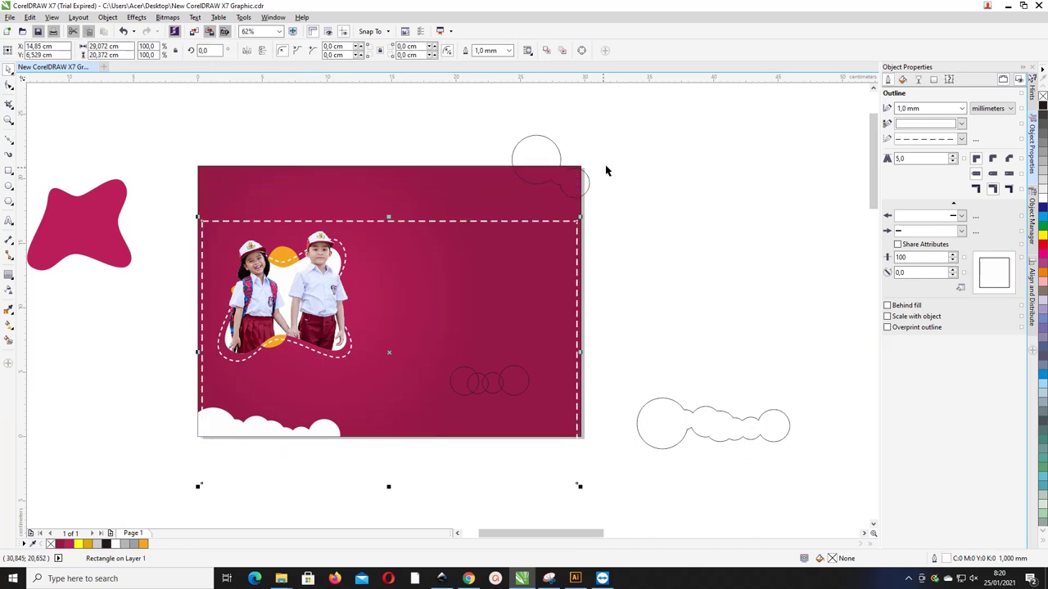
left_click(8, 340)
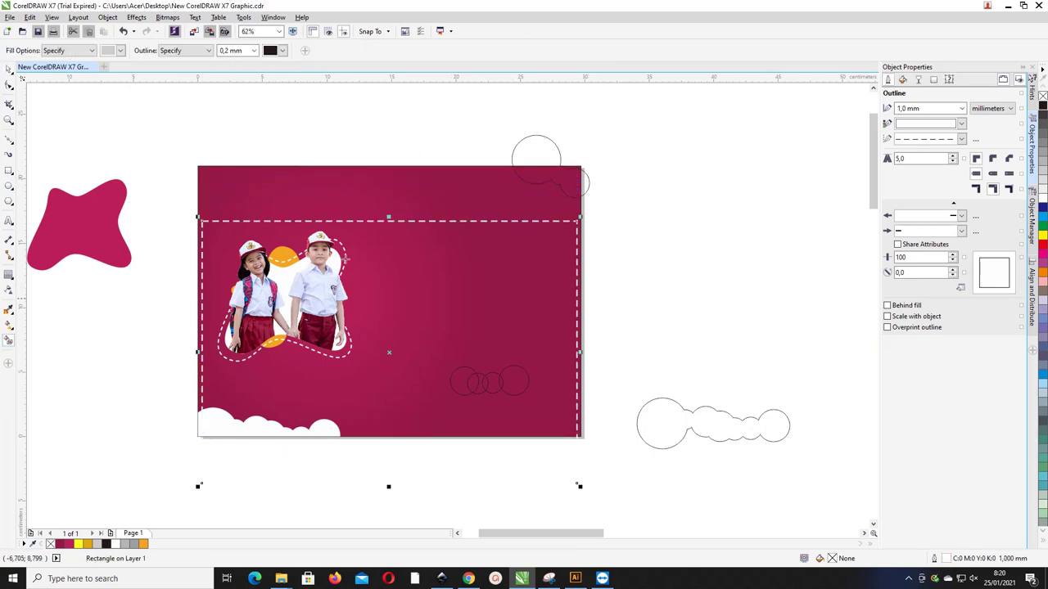
scroll(553, 167, "up", 2)
left_click(570, 175)
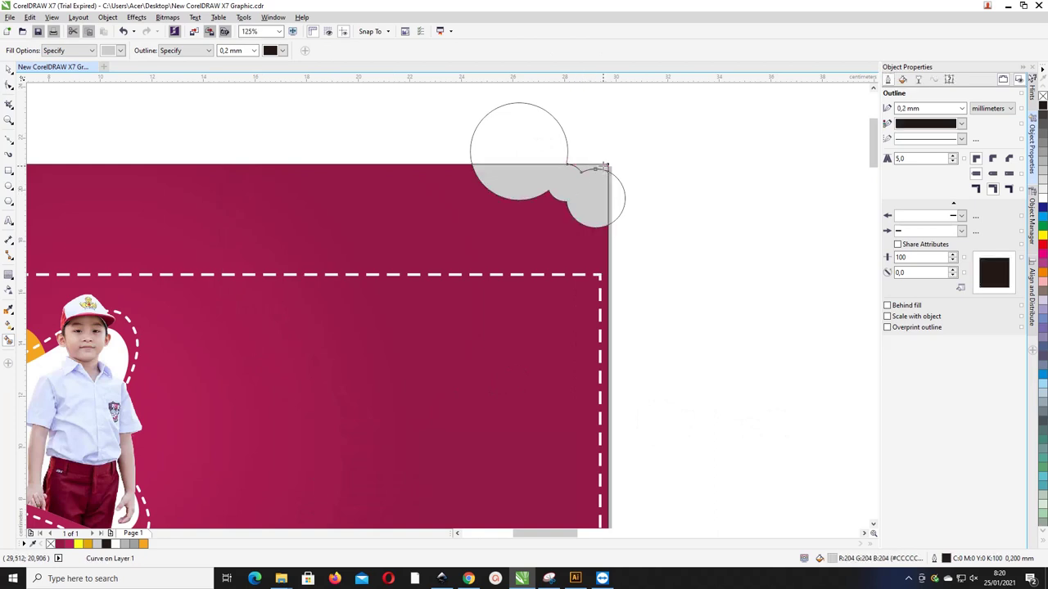
Weld the filled pieces in the upper right corner into one shape and delete the leftover cloud outline
left_click(9, 70)
left_click_drag(366, 141, 656, 249)
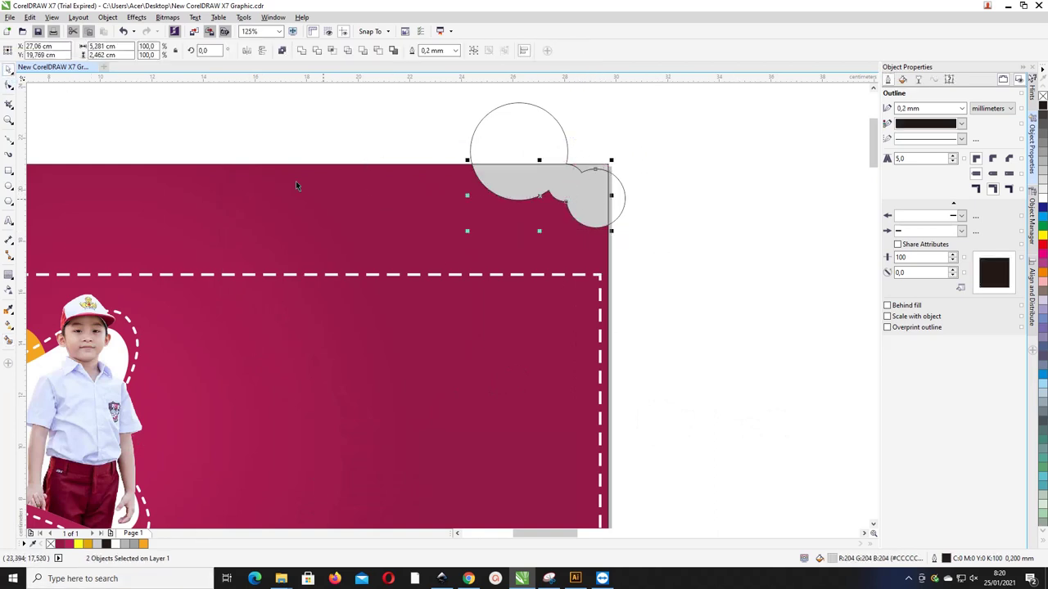
left_click(301, 50)
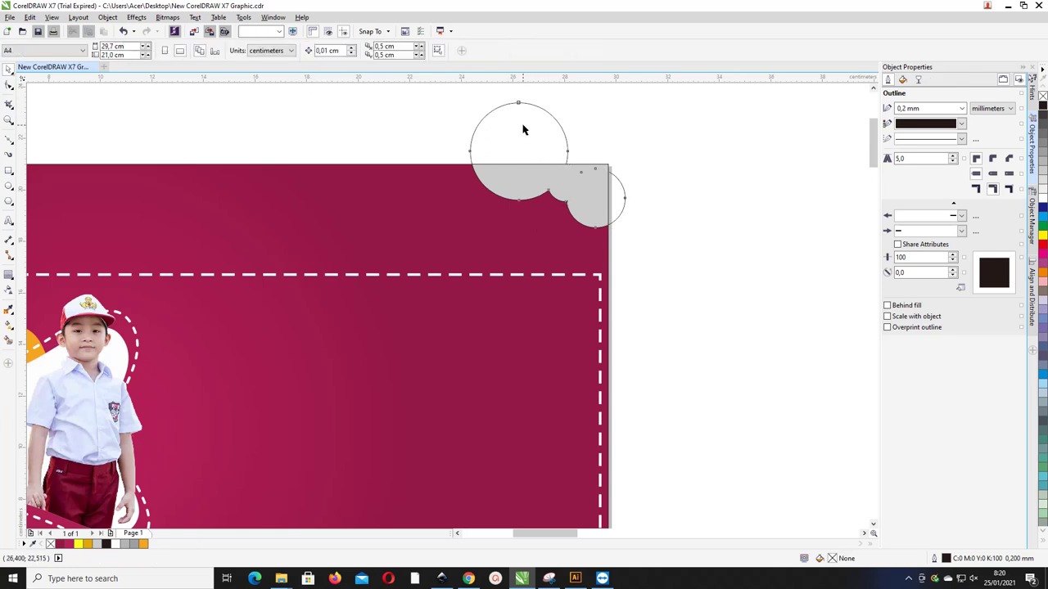
key("Delete")
Fill the upper right corner cloud with white and remove its outline
left_click(515, 194)
left_click(118, 544)
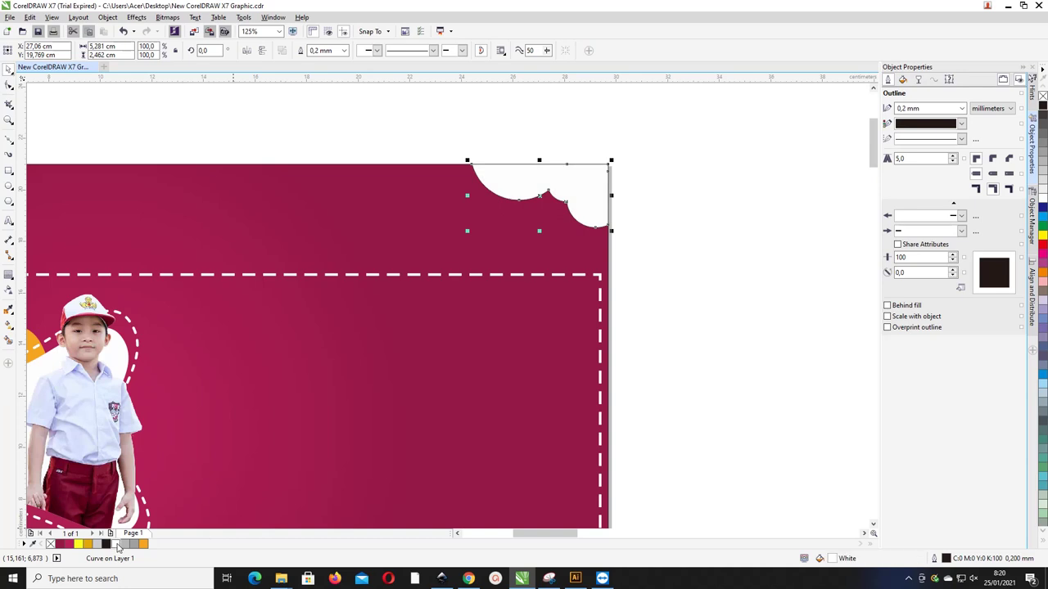
right_click(50, 544)
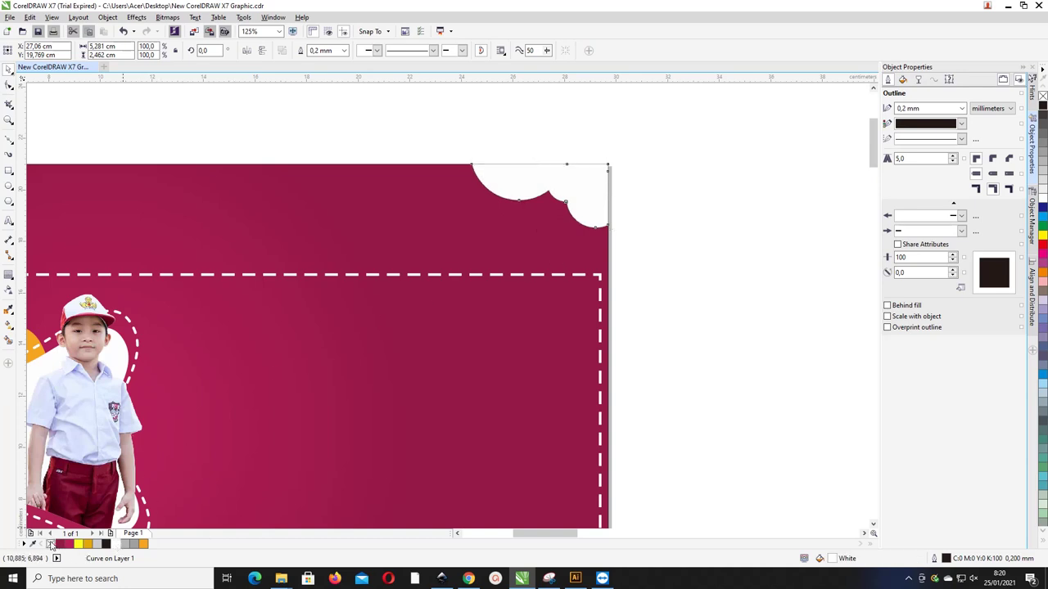
Centre the dashed border on the page behind the upper right corner cloud
left_click(375, 276)
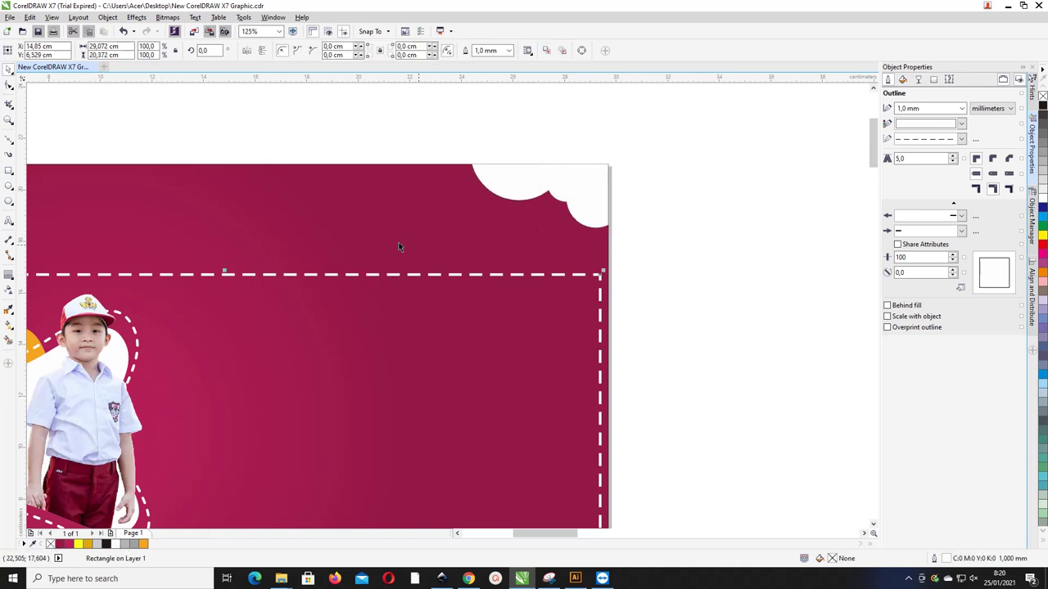
key("p")
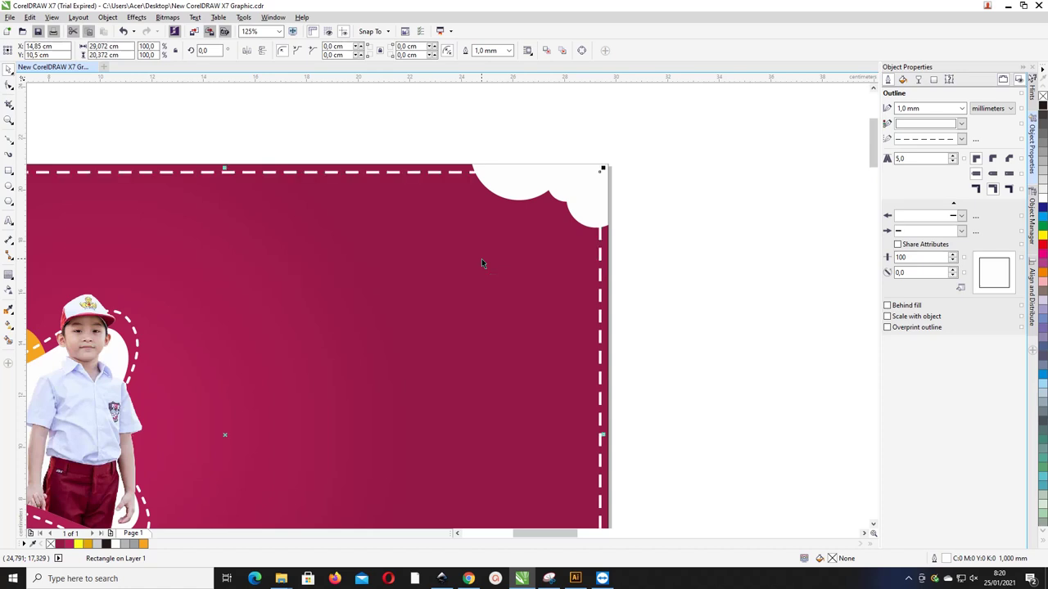
scroll(482, 258, "down", 2)
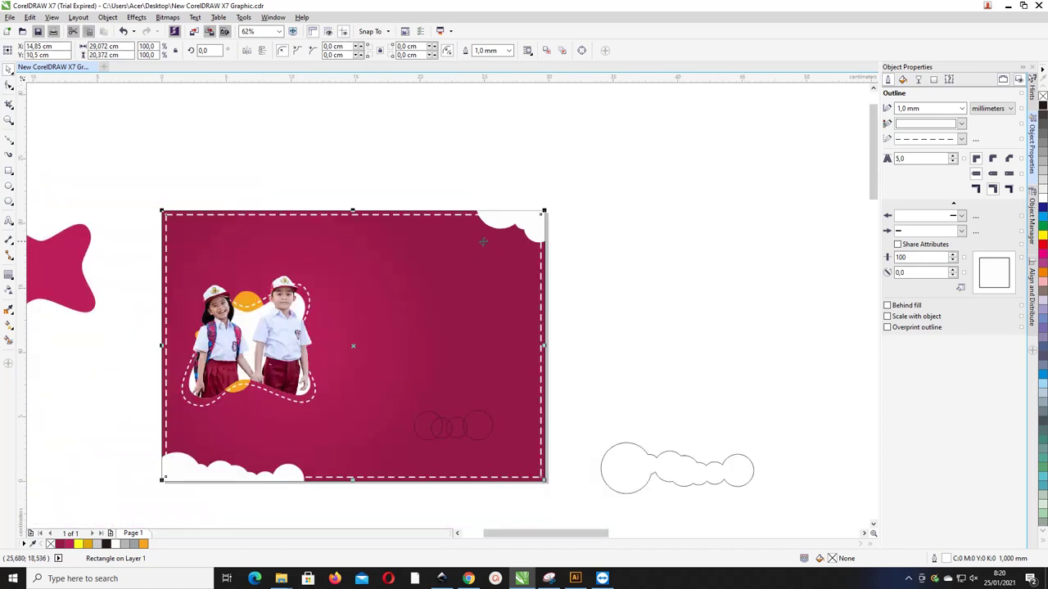
left_click(670, 304)
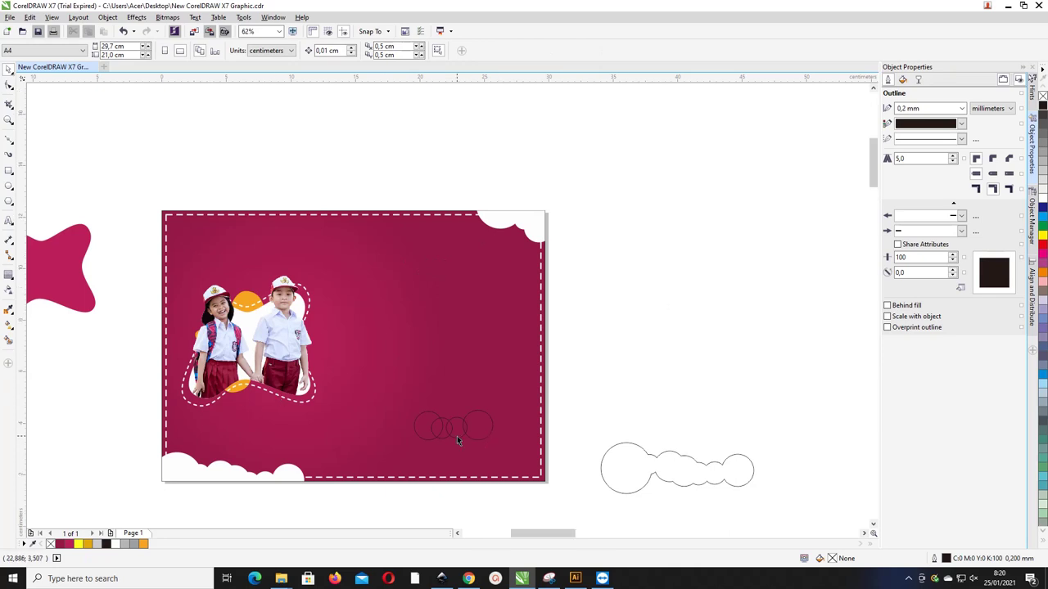
Move the four remaining circles left to the area just below the student photo
scroll(470, 437, "up", 2)
mouse_move(485, 439)
left_mouse_down()
mouse_move(318, 411)
mouse_move(491, 437)
left_mouse_up()
left_click_drag(674, 466, 307, 354)
scroll(409, 395, "down", 2)
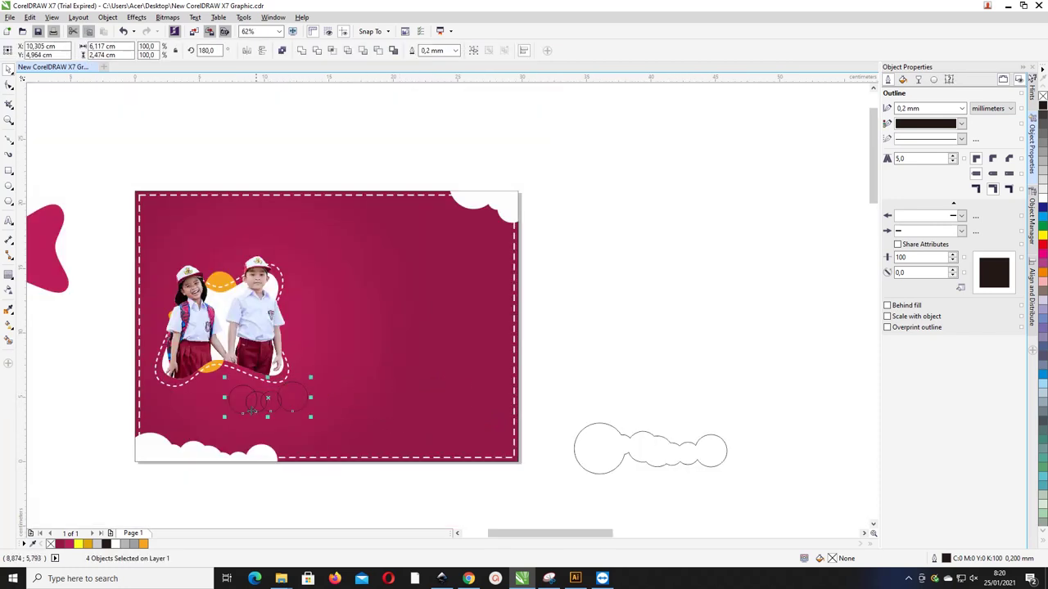
left_click(260, 477)
scroll(246, 435, "up", 2)
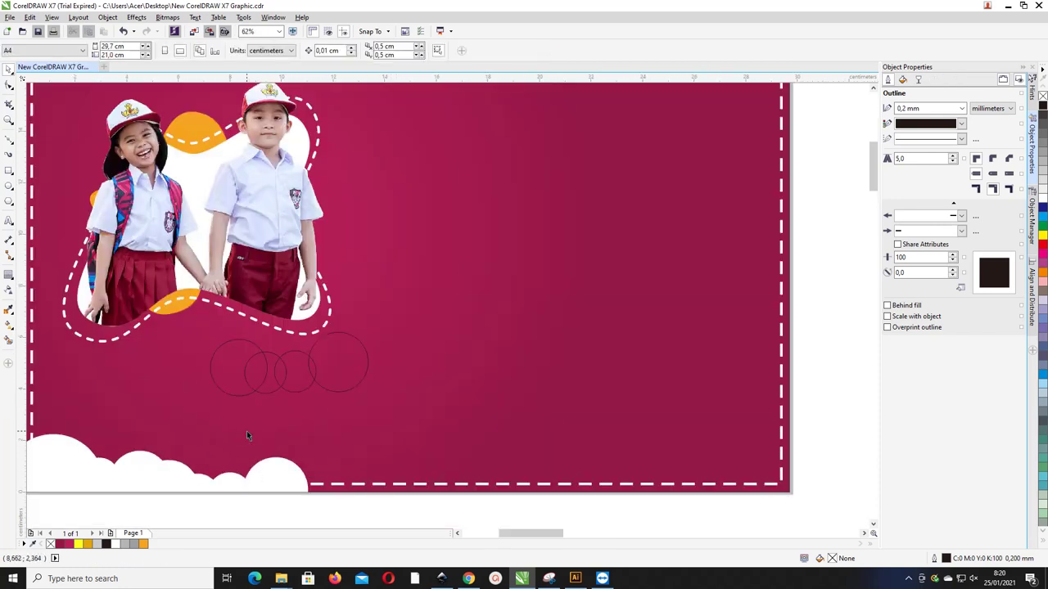
Shrink the first and third circles below the photo and add a copy about 0.66 cm wide overlapping the third one
left_click(262, 350)
left_click_drag(250, 343, 253, 364)
left_click(306, 358)
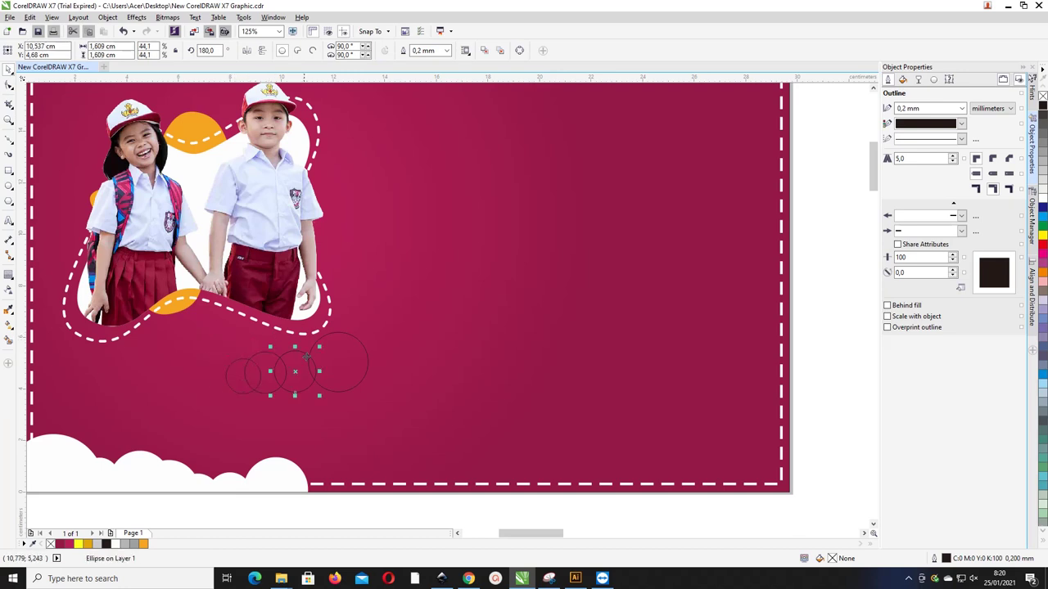
left_click_drag(319, 348, 306, 373)
scroll(303, 376, "up", 1)
scroll(319, 369, "down", 2)
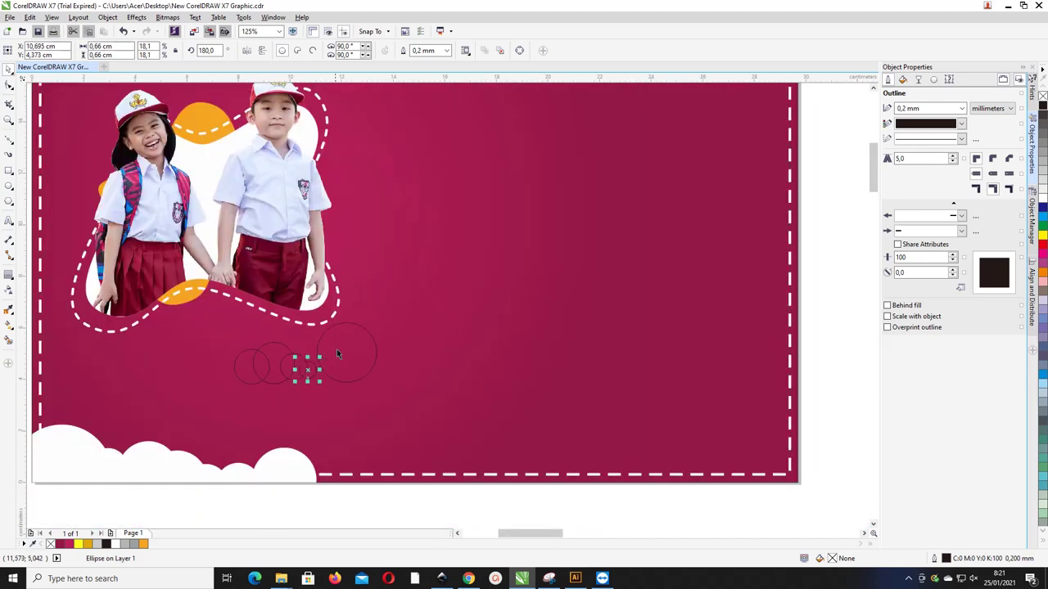
Delete the large circle at the right end of the small row below the photo
left_click(350, 322)
key("Escape")
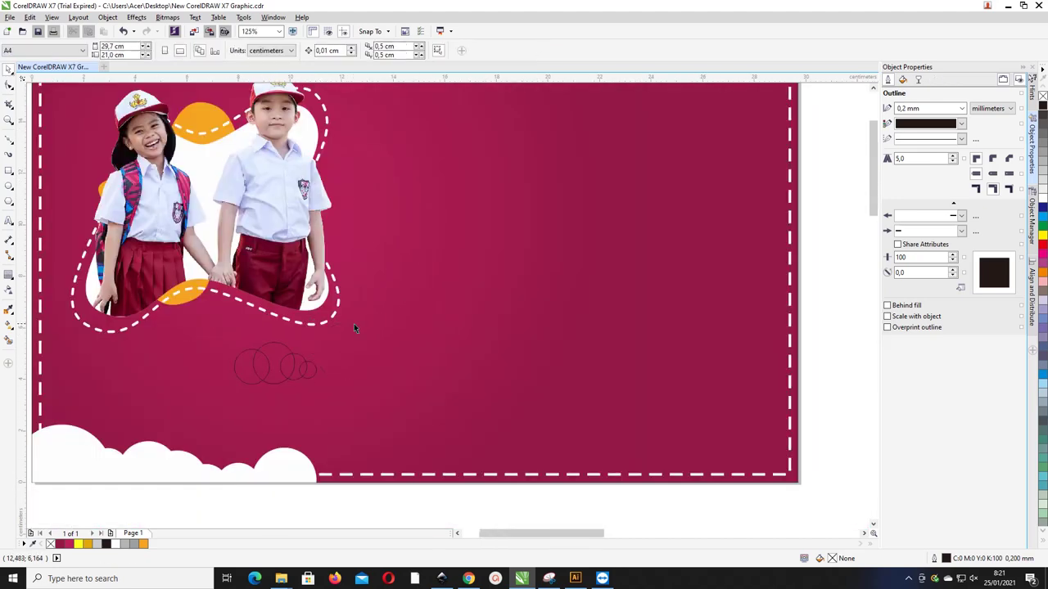
scroll(354, 323, "down", 2)
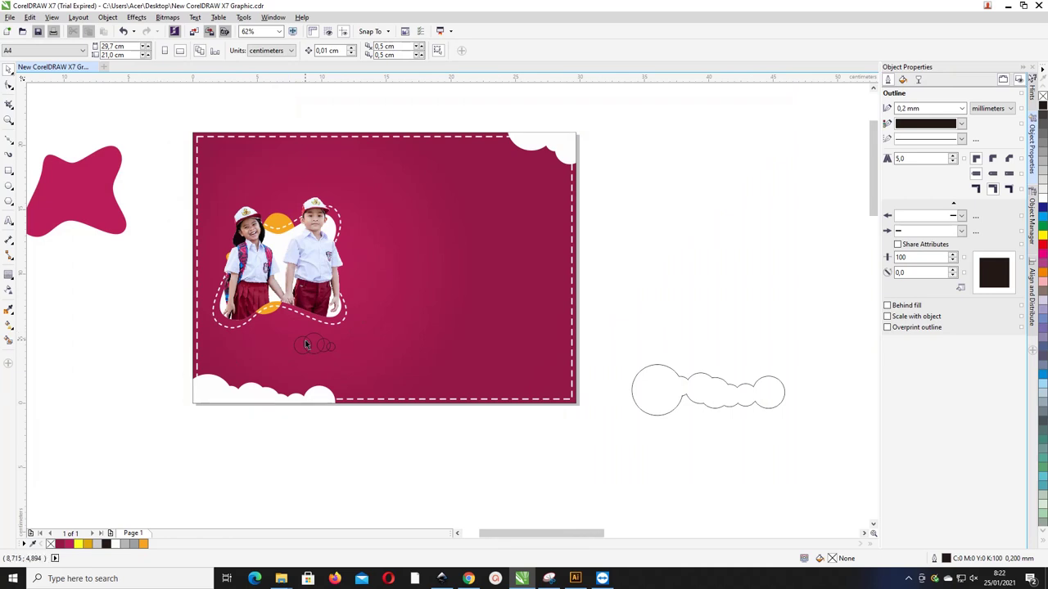
Place a copy of the four small circles farther right and weld the originals below the photo into one cloud outline
left_click_drag(285, 326, 475, 353)
right_click(474, 353)
left_click_drag(183, 330, 374, 363)
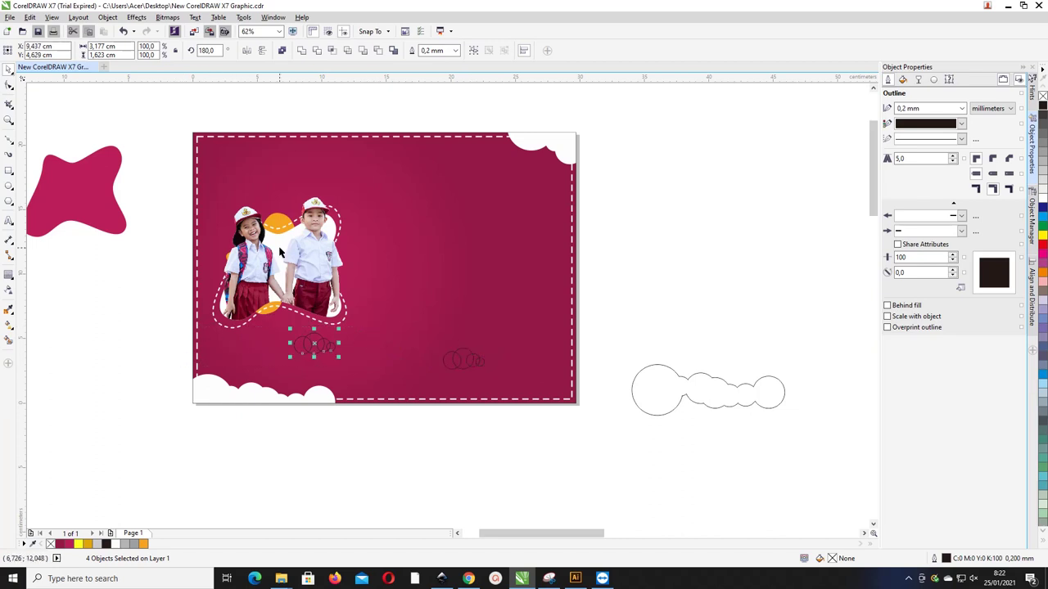
left_click(317, 50)
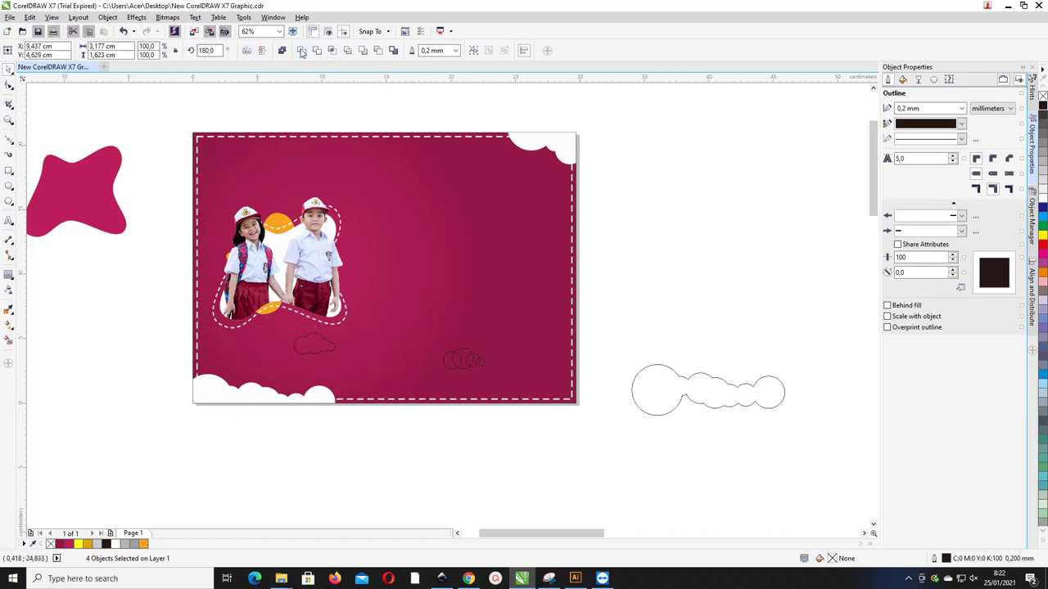
Fill the welded cloud below the photo with white, remove its outline and place it above the girl's head
left_click(119, 544)
left_click_drag(306, 350, 220, 195)
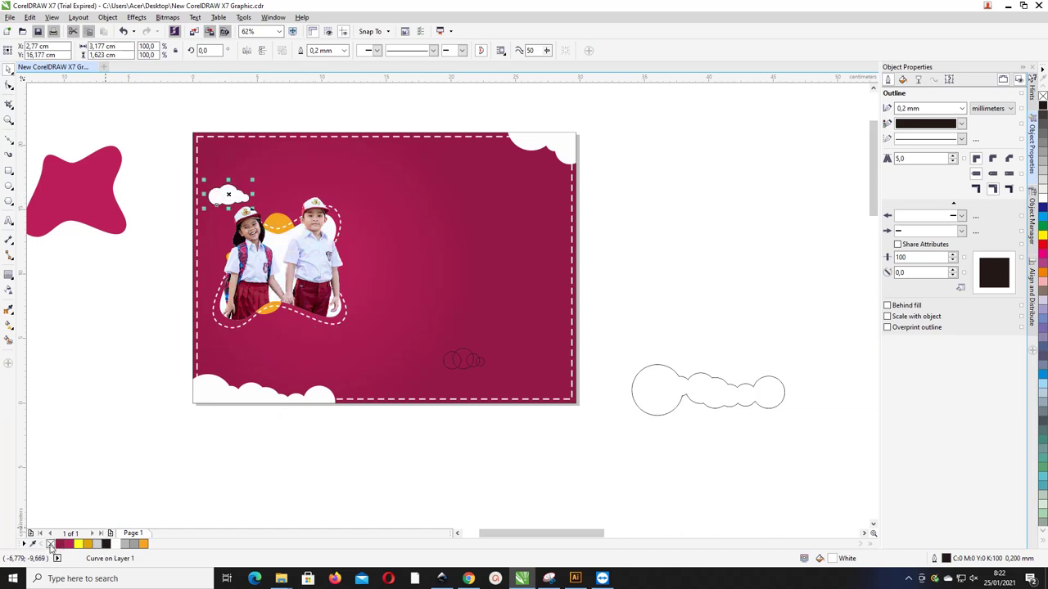
left_click(233, 522)
Move the four copied circles to just below the photo and shift the two smaller ones closer to the large circle
left_click_drag(596, 375, 393, 327)
left_click_drag(468, 360, 327, 345)
scroll(327, 346, "up", 2)
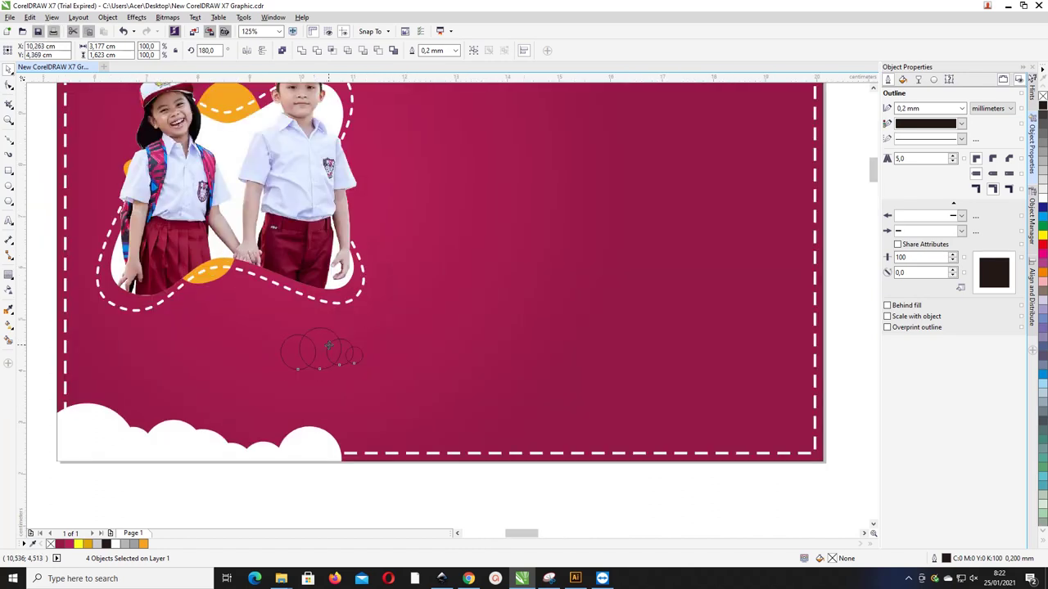
left_click(399, 315)
left_click(362, 336)
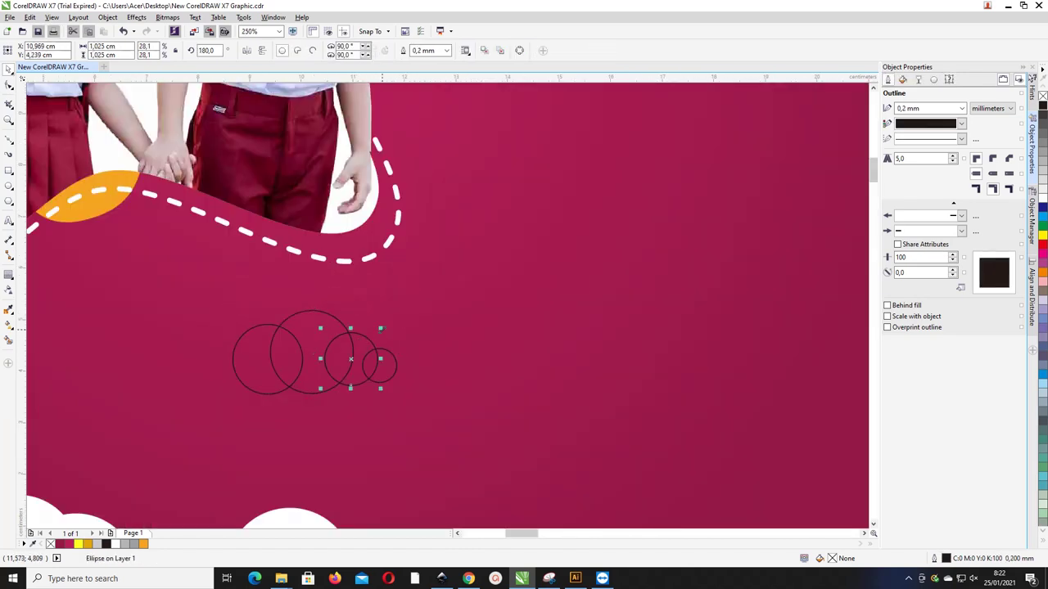
mouse_move(365, 336)
left_mouse_down()
mouse_move(351, 339)
mouse_move(364, 350)
left_mouse_up()
scroll(407, 333, "down", 2)
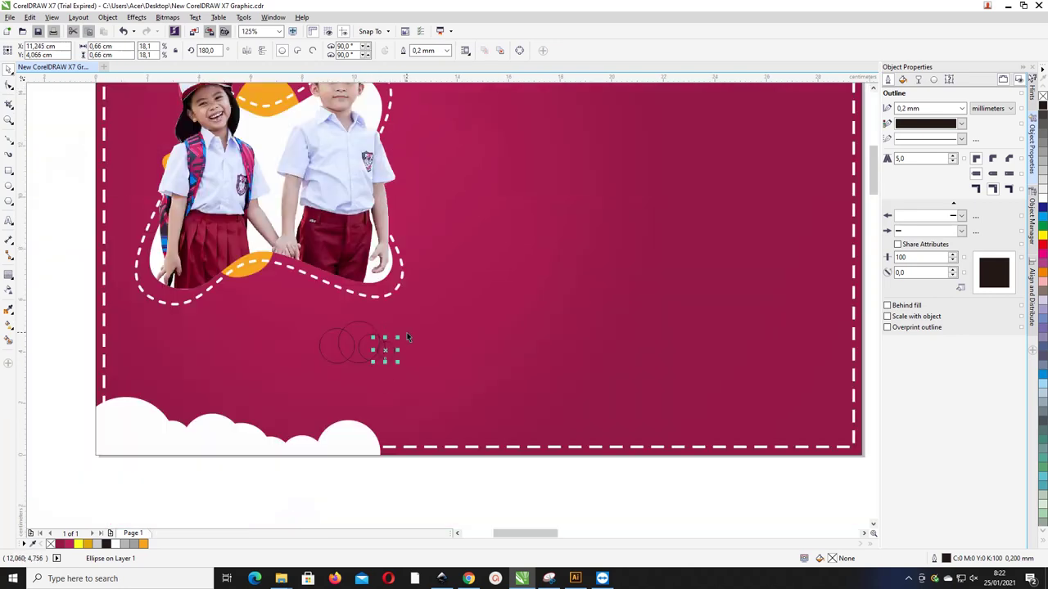
Align the bottom edges of the four circles below the photo and nudge the smallest one slightly upward
left_click_drag(210, 315, 428, 352)
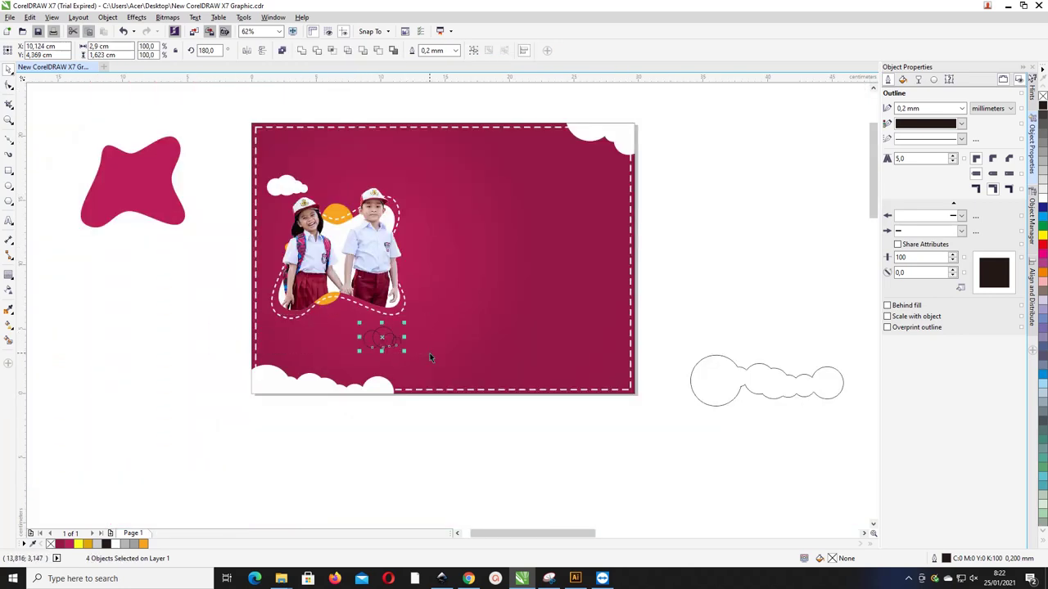
scroll(406, 364, "up", 2)
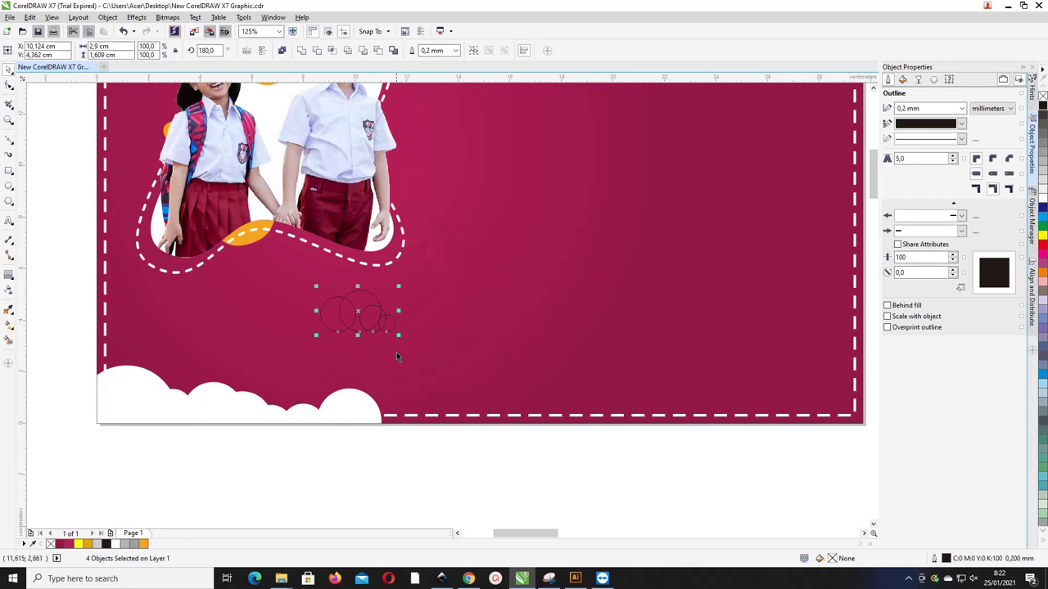
key("Down")
key("Down")
key("Up")
key("Up")
left_click(379, 338)
scroll(380, 334, "up", 3)
left_click(410, 300)
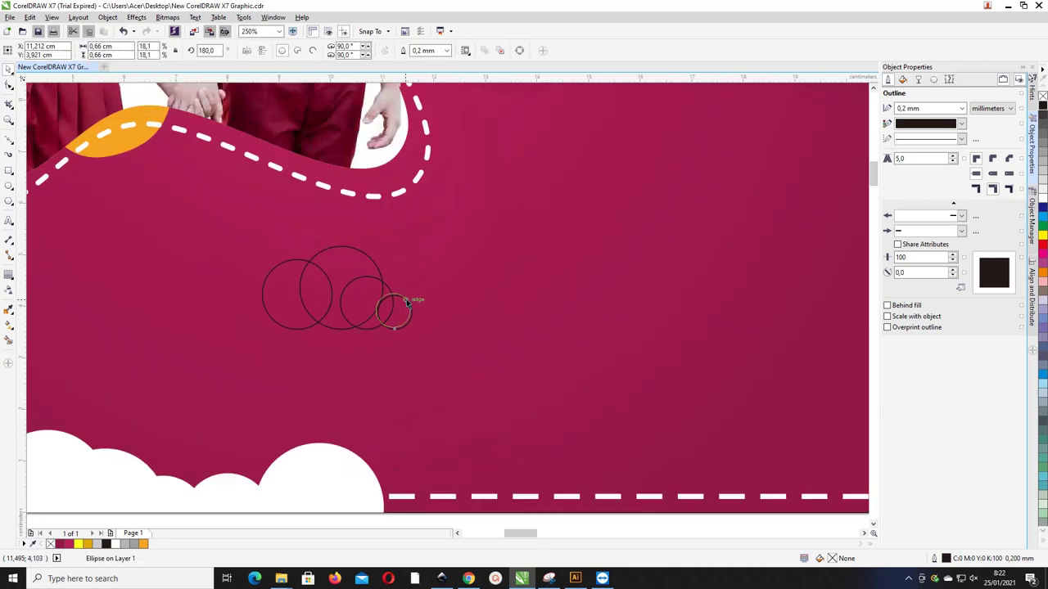
left_click_drag(409, 297, 408, 297)
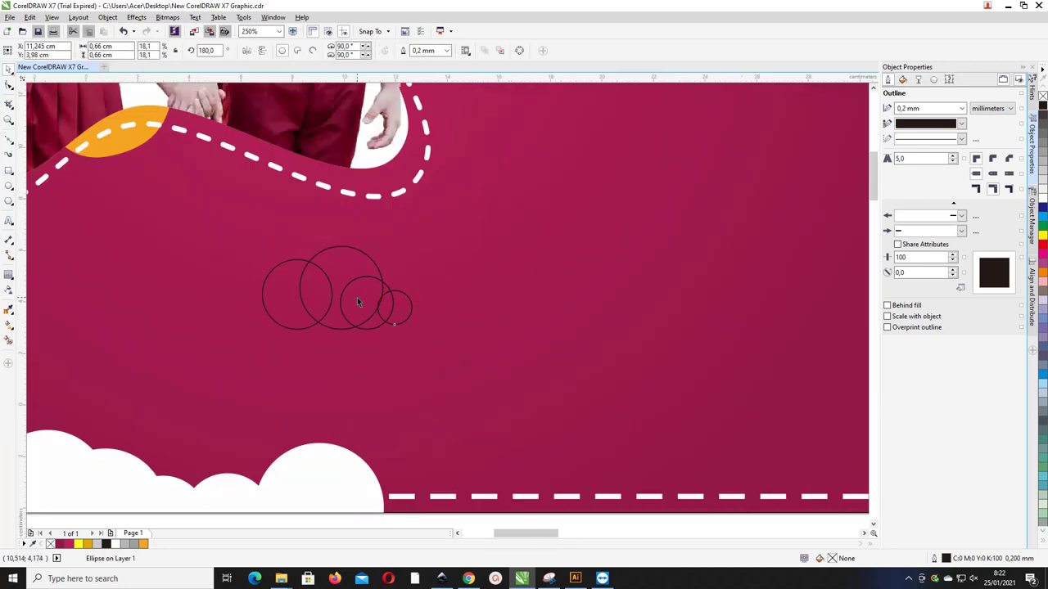
Weld the four circles below the photo into one cloud and fill it with white
scroll(356, 297, "down", 3)
left_click_drag(59, 250, 415, 335)
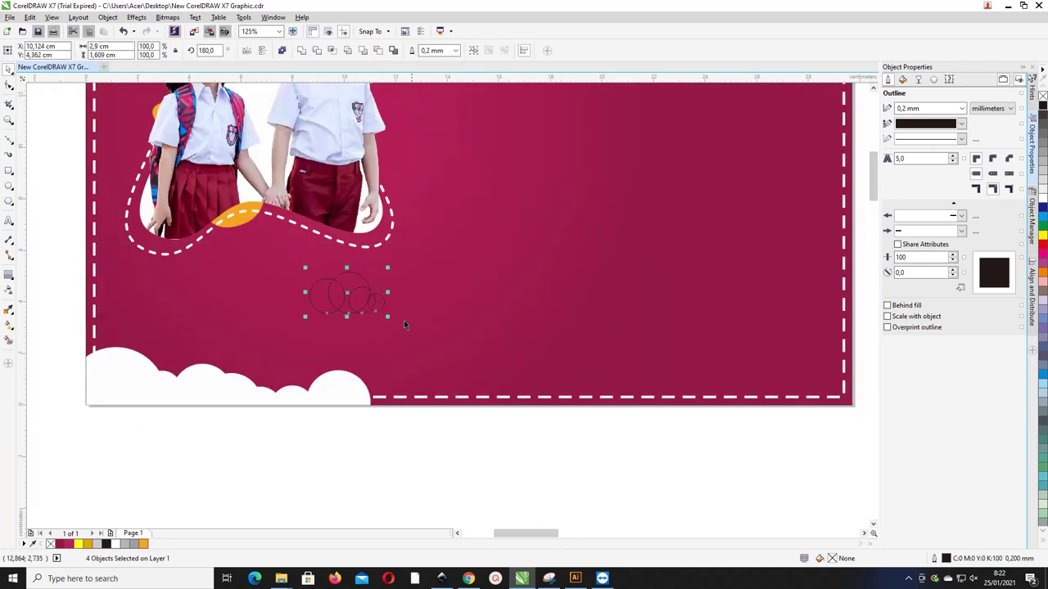
left_click(301, 51)
scroll(254, 204, "down", 4)
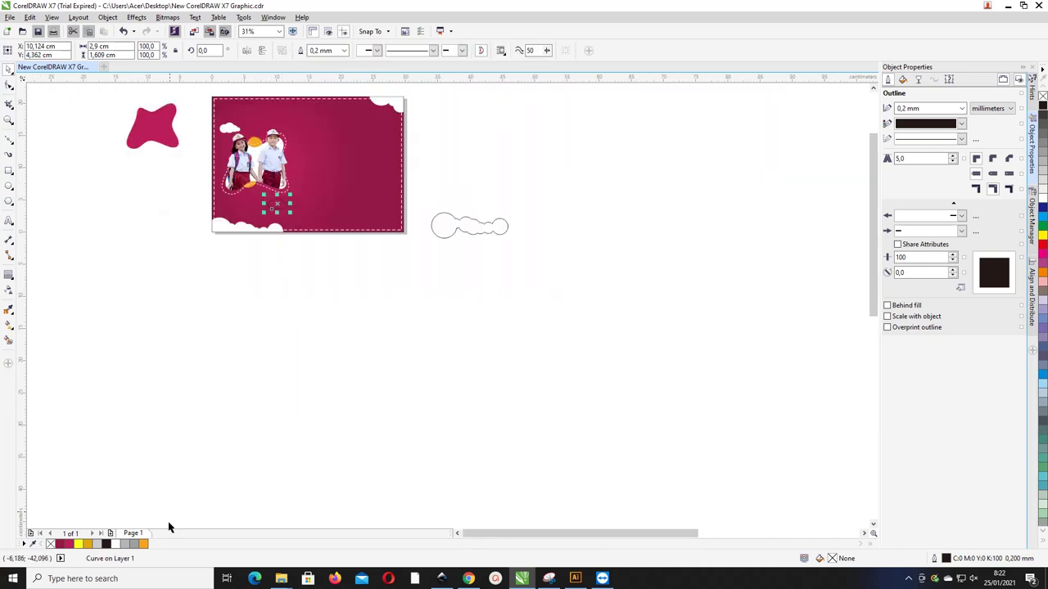
left_click(261, 271)
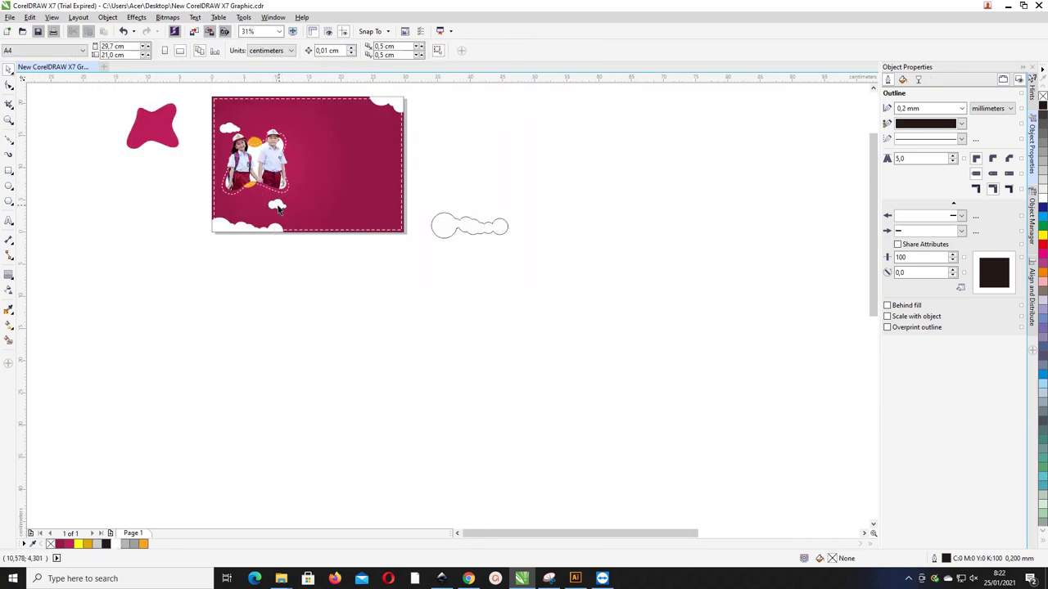
Move the new white cloud up beside the photo's lower-right corner and remove its outline
left_click_drag(278, 210, 292, 201)
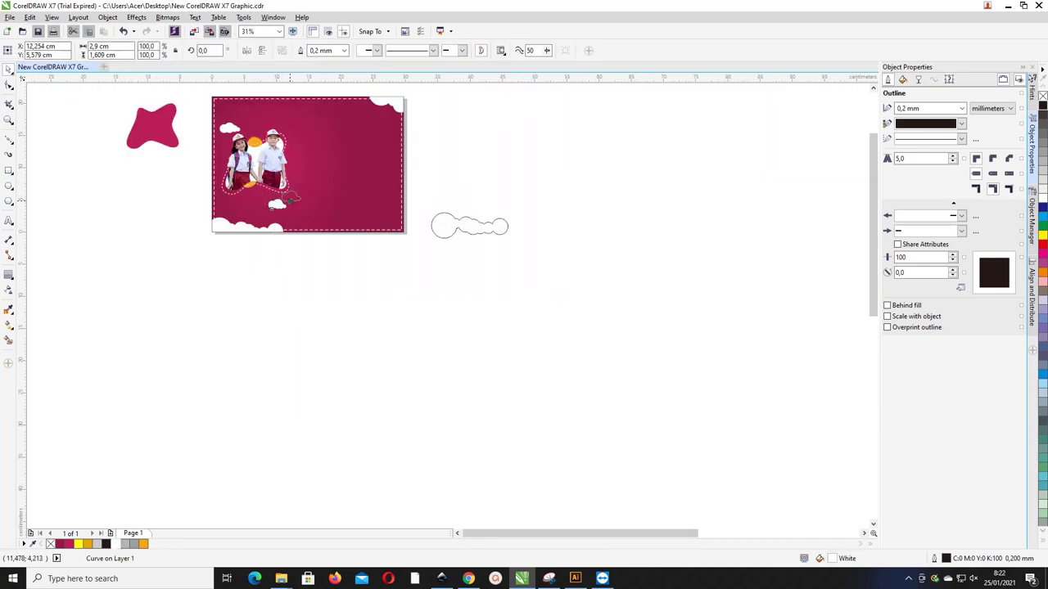
right_click(50, 544)
left_click(393, 309)
Shrink the white cloud above the girl's head and adjust its position slightly upward
key("z")
left_click_drag(429, 267, 174, 78)
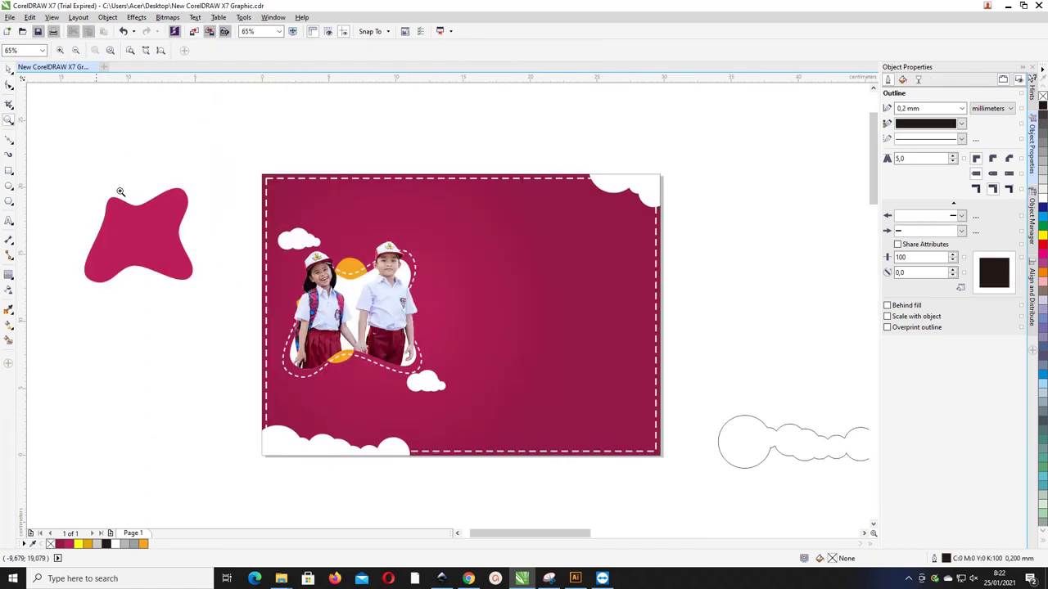
left_click(8, 69)
left_click_drag(292, 243, 299, 234)
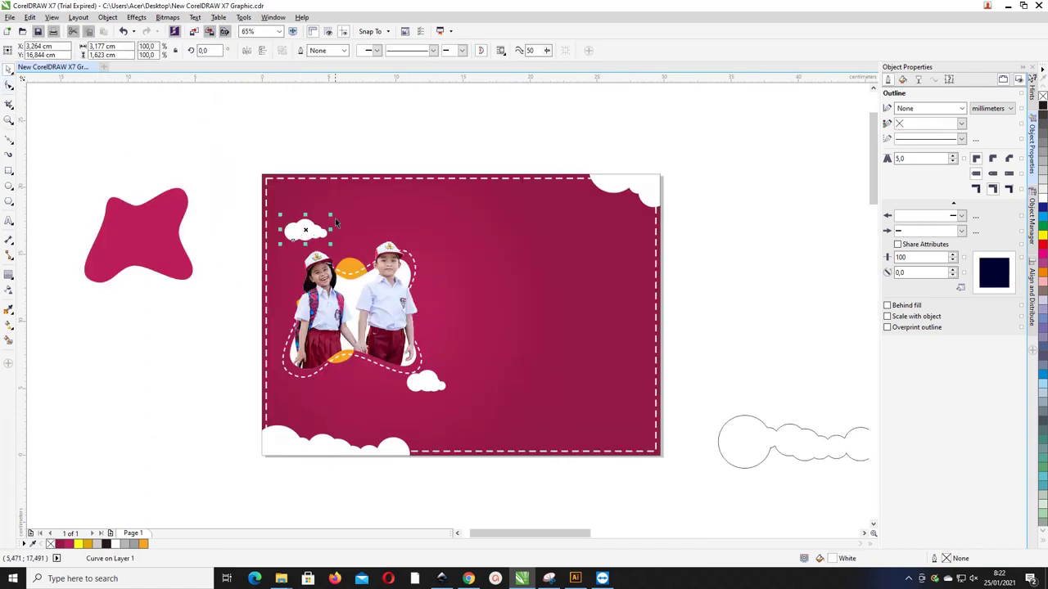
Resize the lower cloud to about 2.14 cm wide and place a copy about 1.04 cm wide to the upper right of the boy
left_click(434, 381)
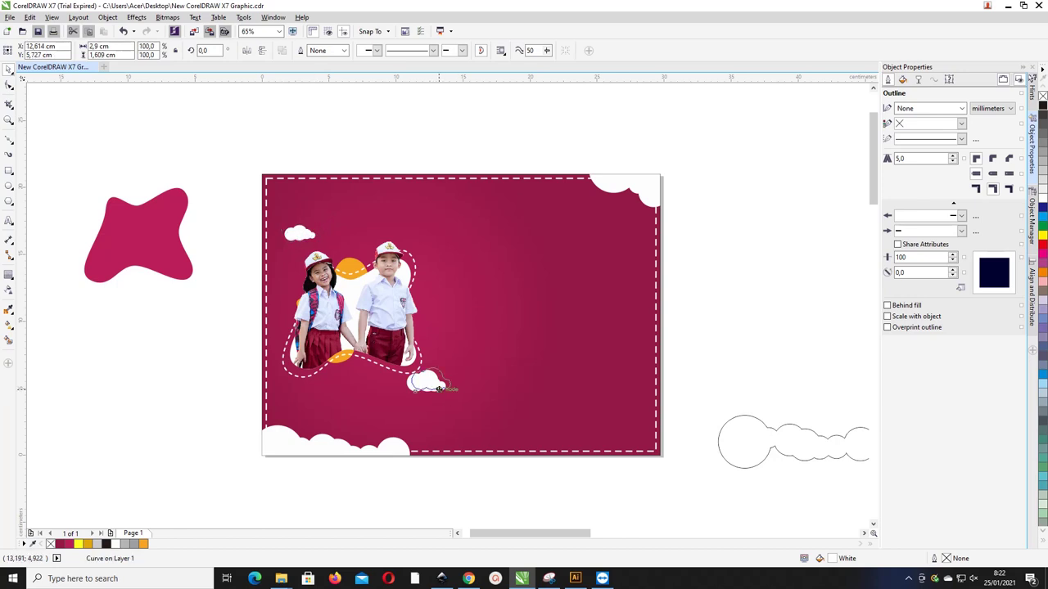
left_click_drag(454, 365, 468, 226)
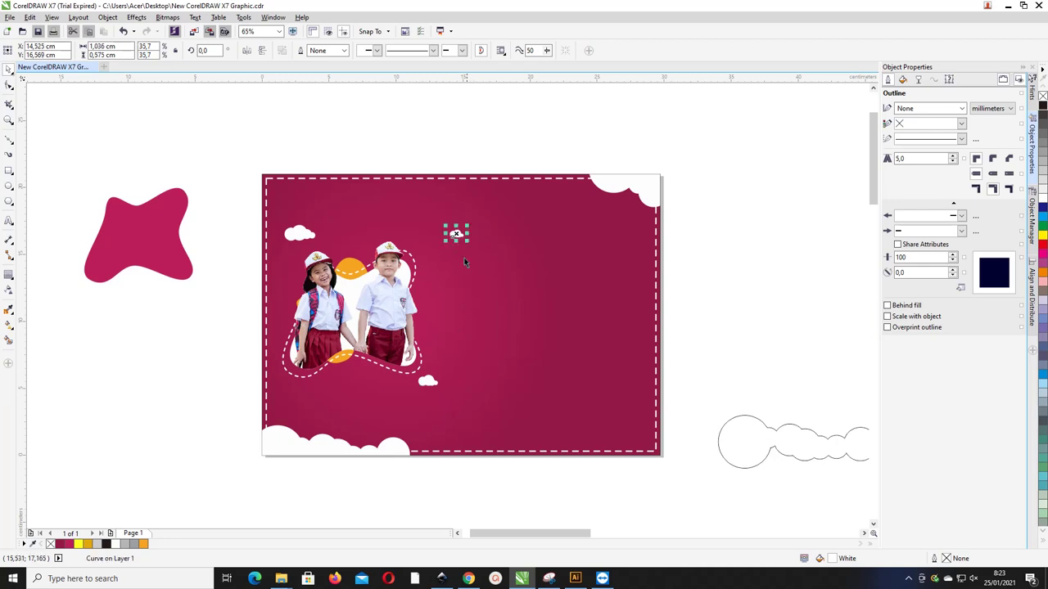
left_click(434, 382)
mouse_move(440, 387)
left_mouse_down()
mouse_move(449, 394)
mouse_move(426, 378)
left_mouse_up()
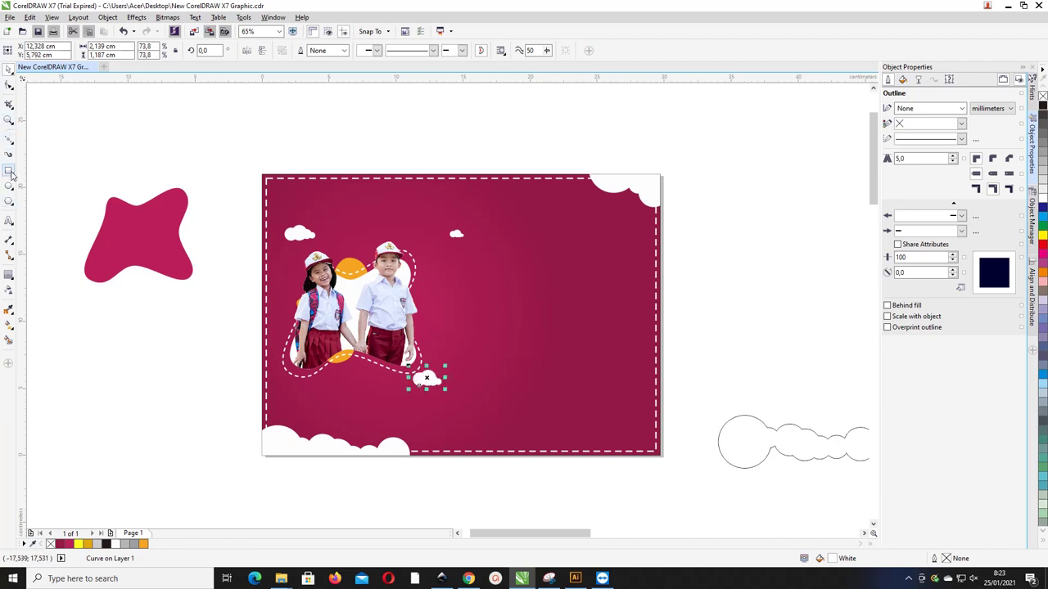
Draw a two-revolution spiral about 1.14 cm wide above the photo, between the two upper clouds
left_click(10, 201)
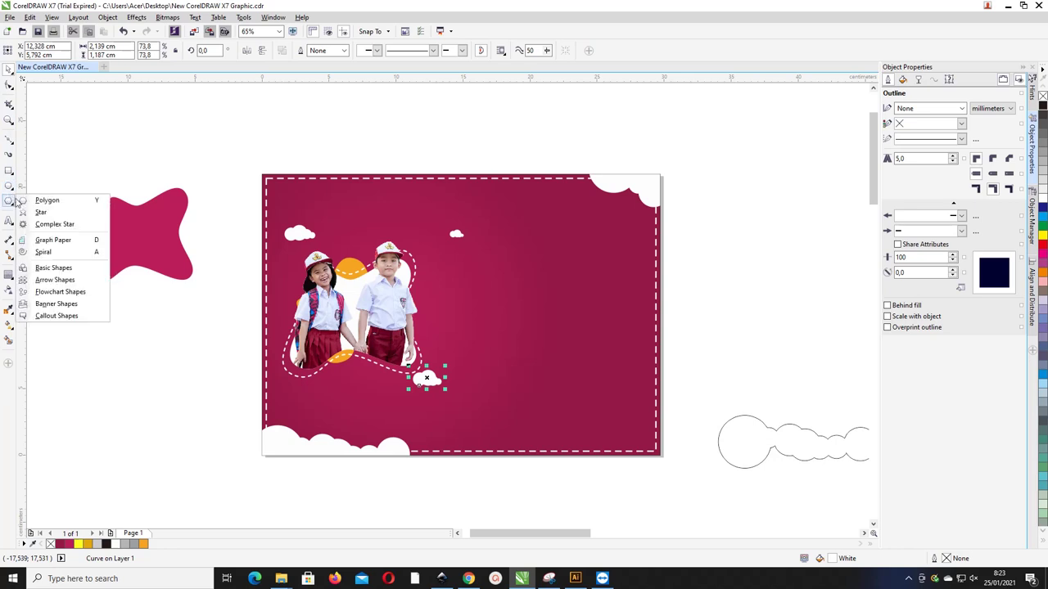
left_click(69, 253)
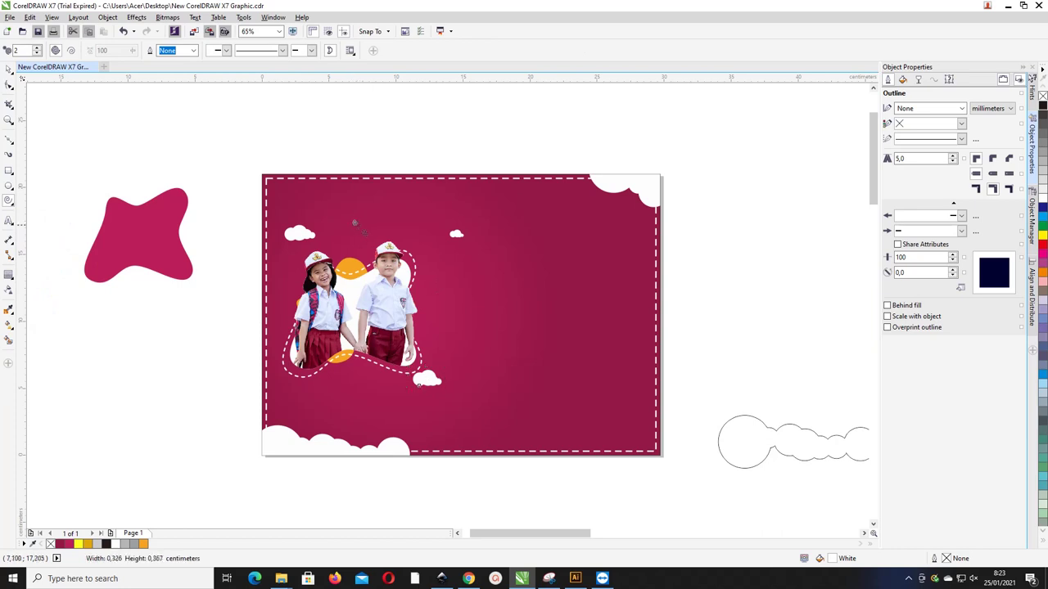
left_click_drag(353, 221, 370, 236)
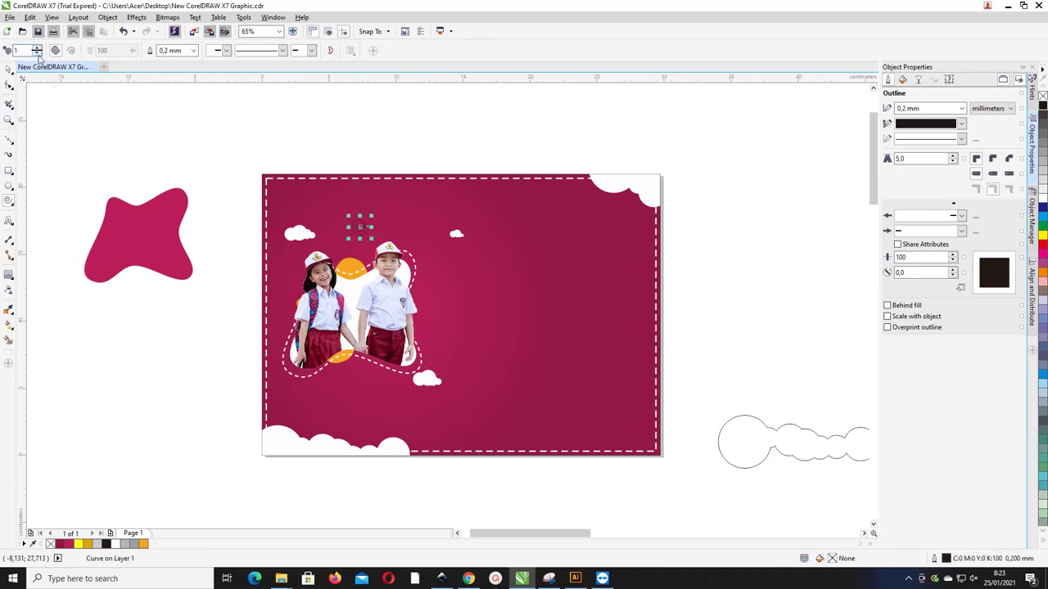
Draw a three-revolution spiral about 1.02 cm wide to the right of the boy and give it an orange outline
left_click_drag(469, 303, 488, 325)
key("ctrl+z")
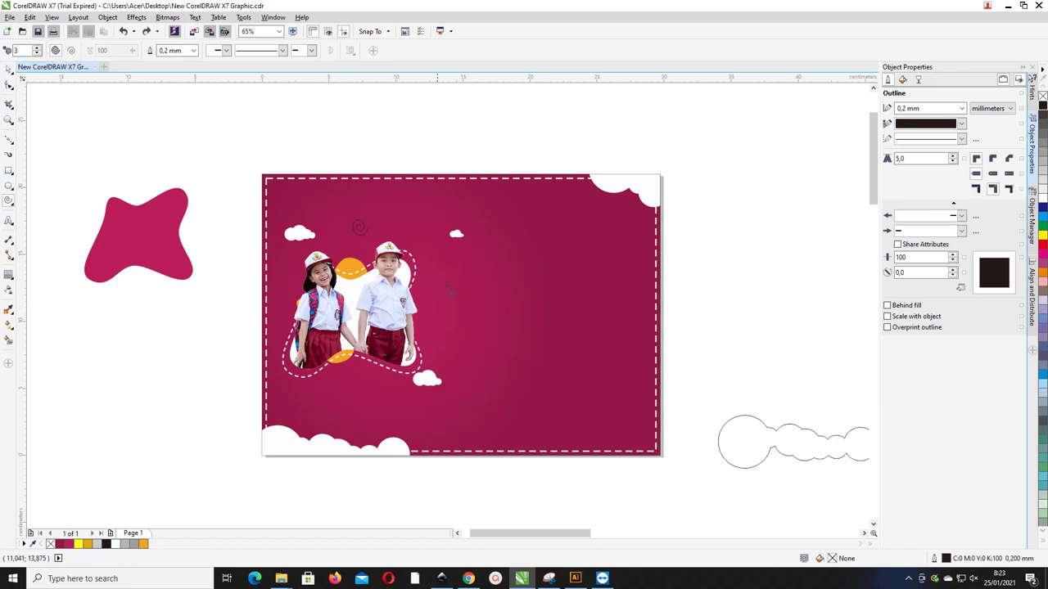
left_click_drag(466, 277, 484, 296)
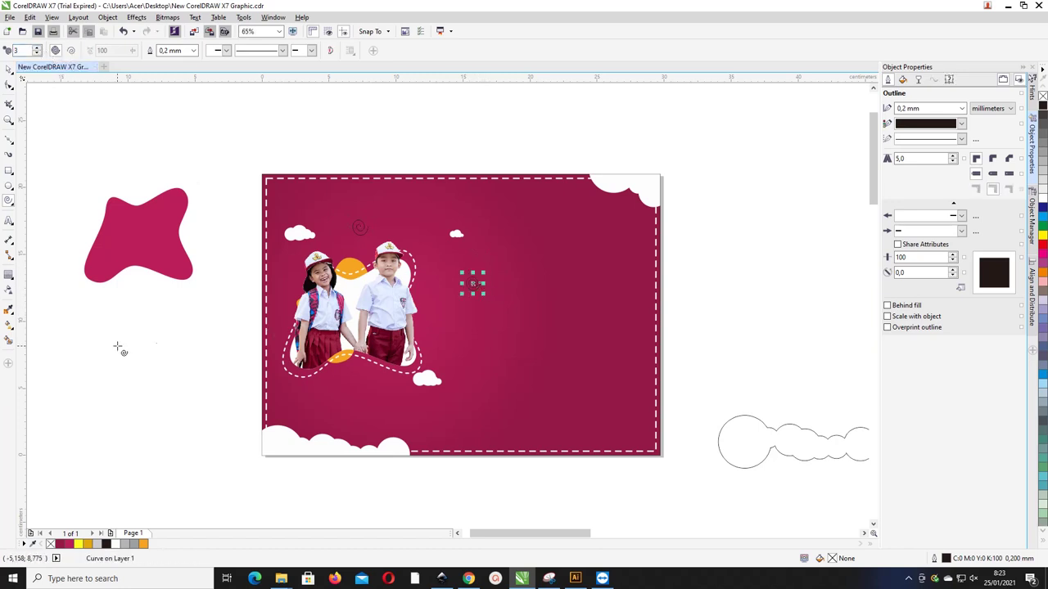
right_click(143, 545)
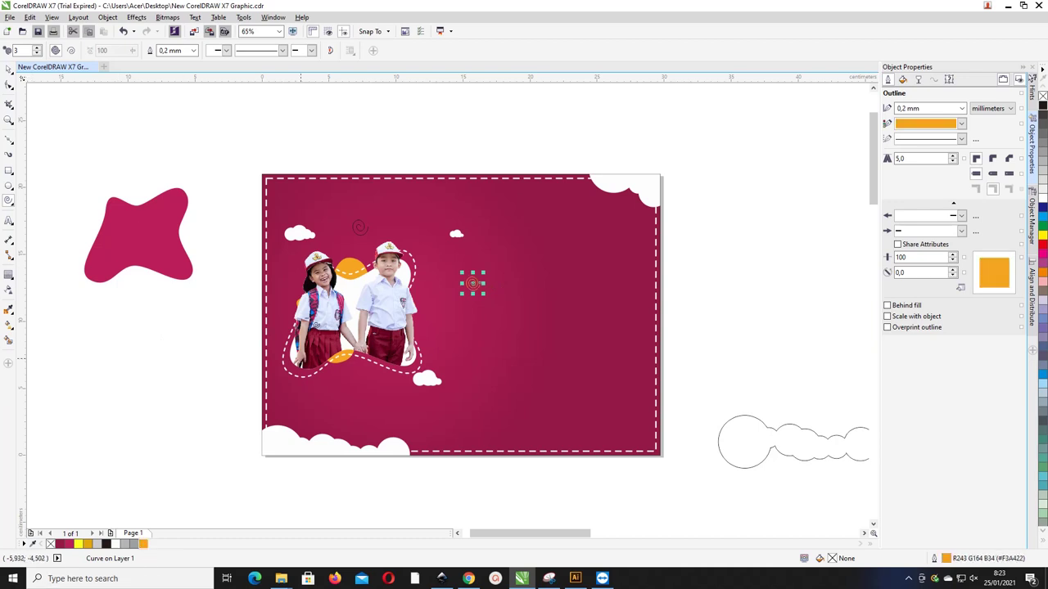
Move the orange spiral beside the girl's cap on the outer side and set its outline width to 0.25 mm
left_click(9, 69)
left_click_drag(483, 295, 294, 286)
scroll(287, 282, "up", 2)
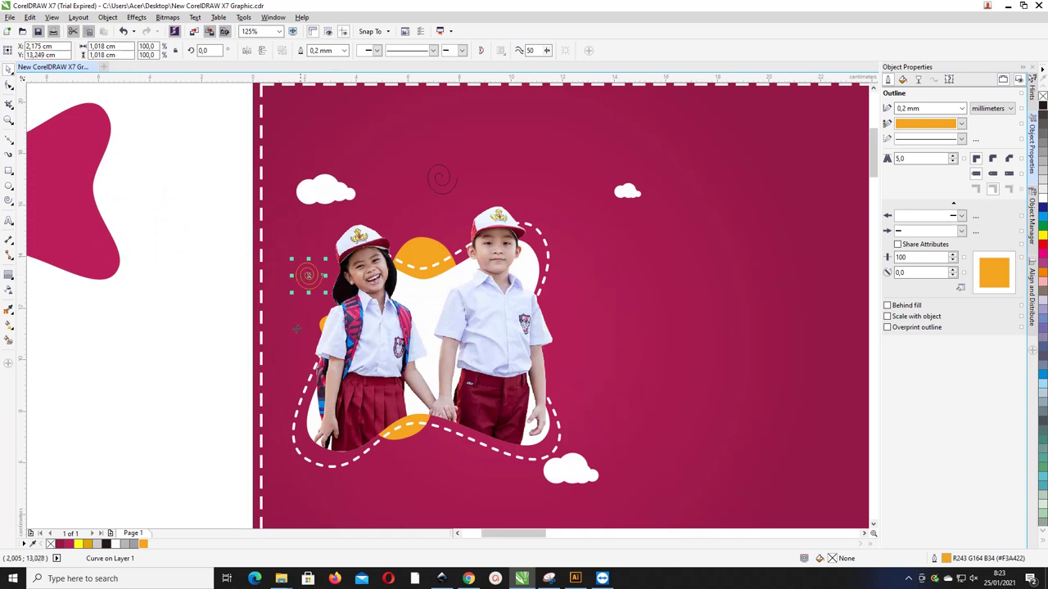
left_click(344, 50)
left_click(334, 119)
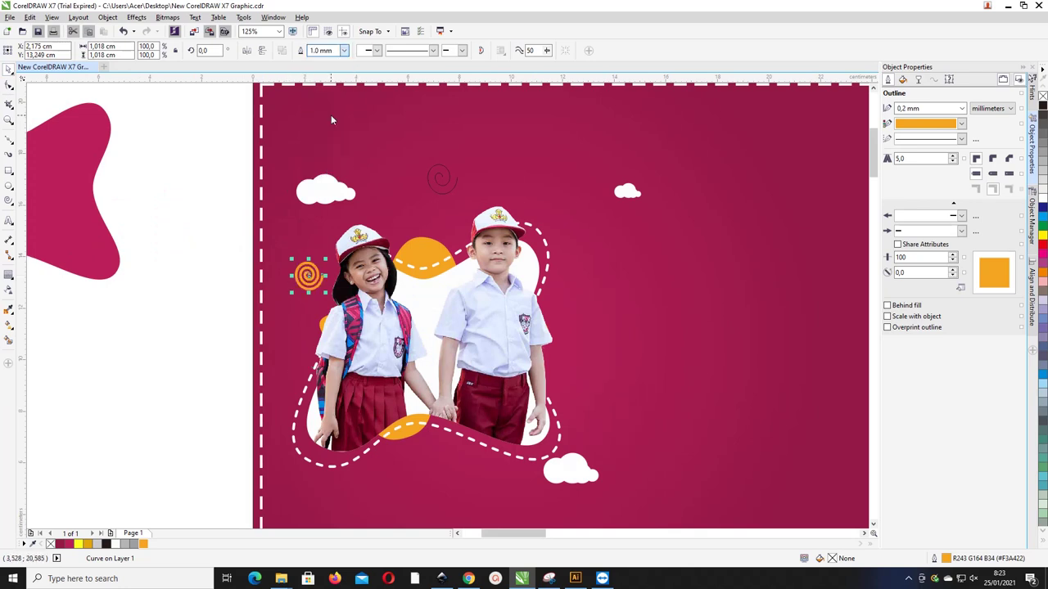
left_click(345, 49)
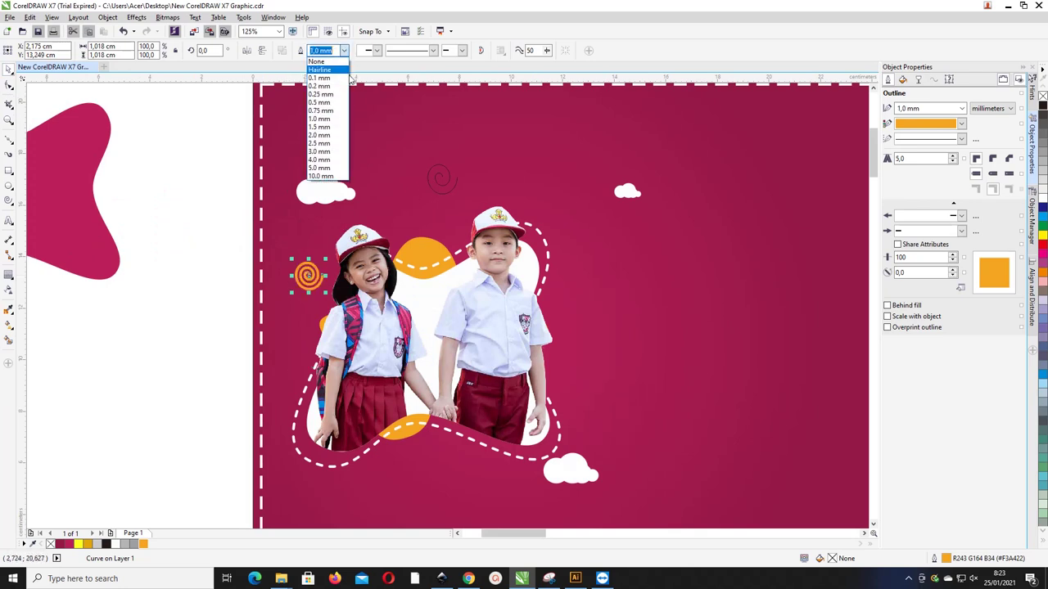
left_click(333, 87)
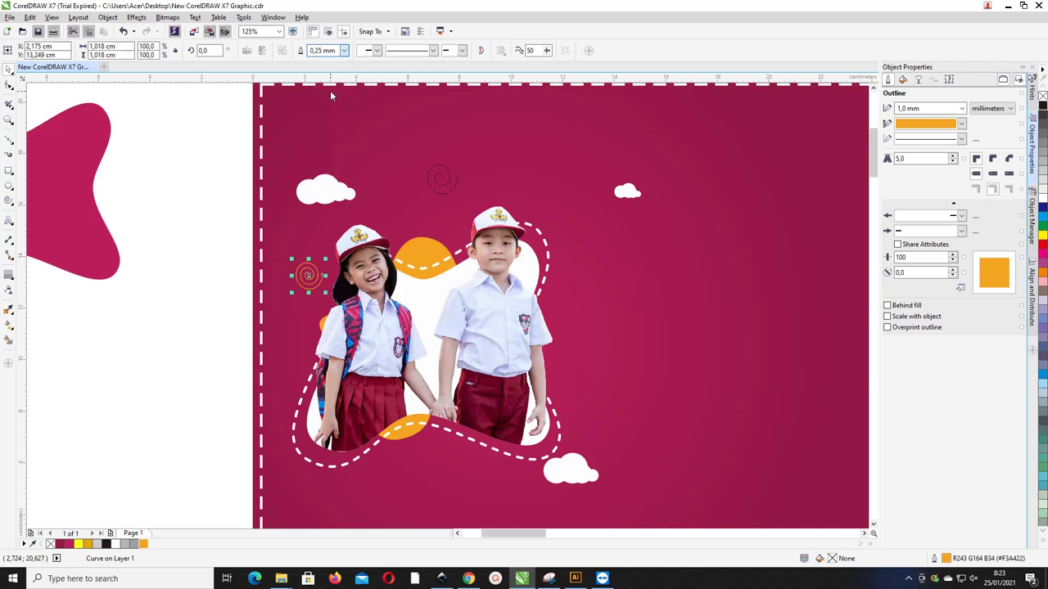
Shrink the black spiral to about 0.87 cm wide, give it a white outline and place it to the right of the boy
left_click(442, 176)
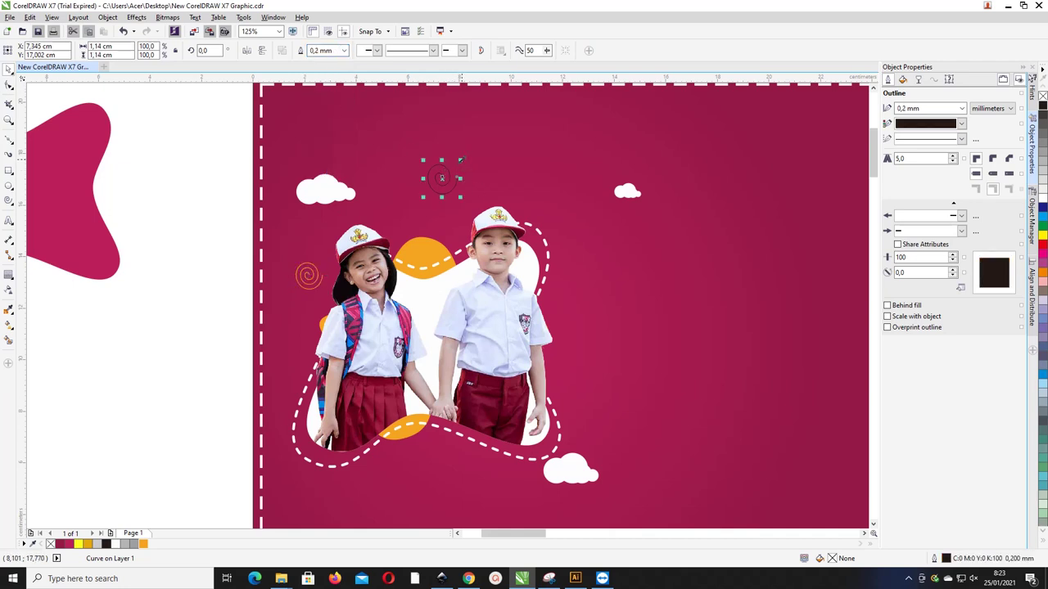
left_click_drag(460, 160, 456, 167)
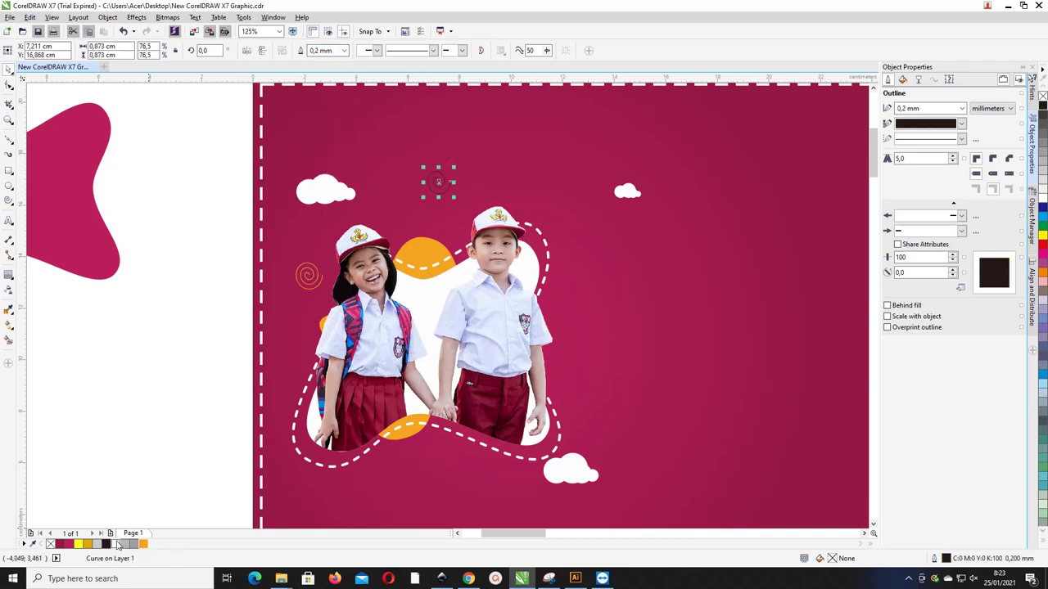
right_click(118, 544)
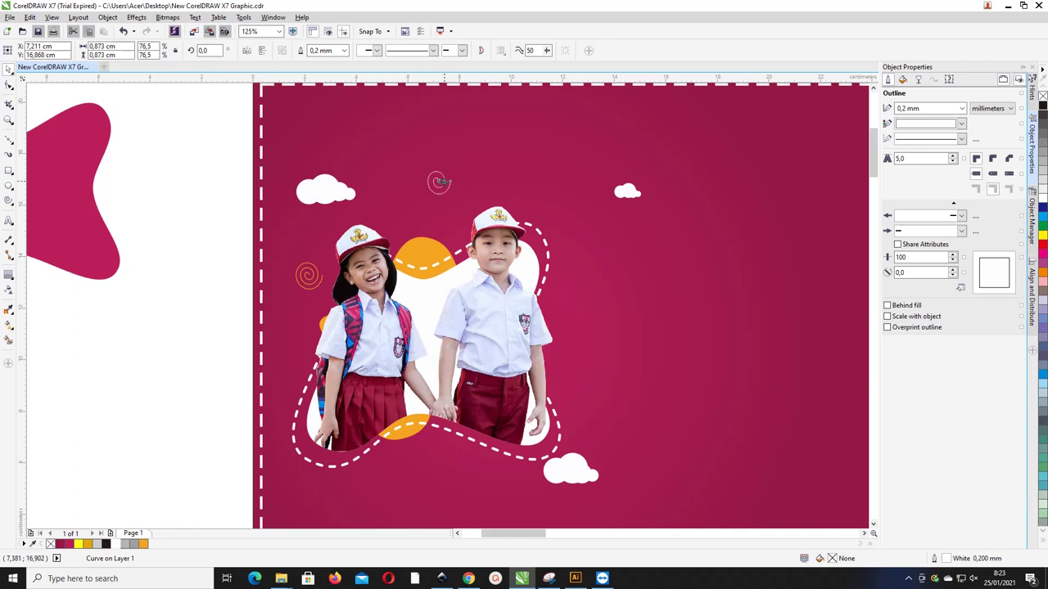
left_click_drag(440, 182, 582, 338)
Set the orange spiral's outline width to 0.5 mm
left_click(310, 282)
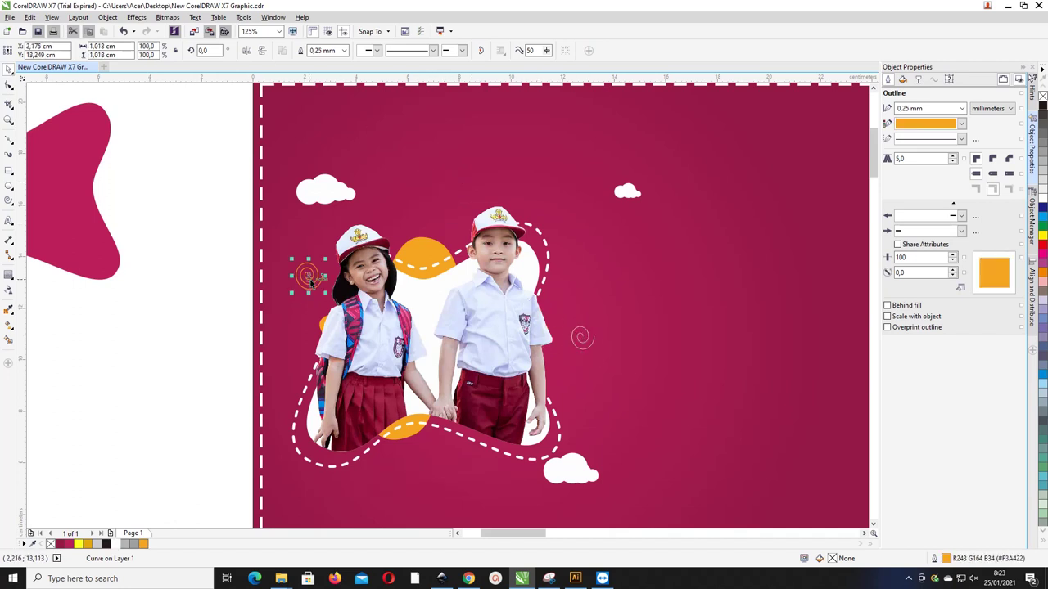
left_click(341, 50)
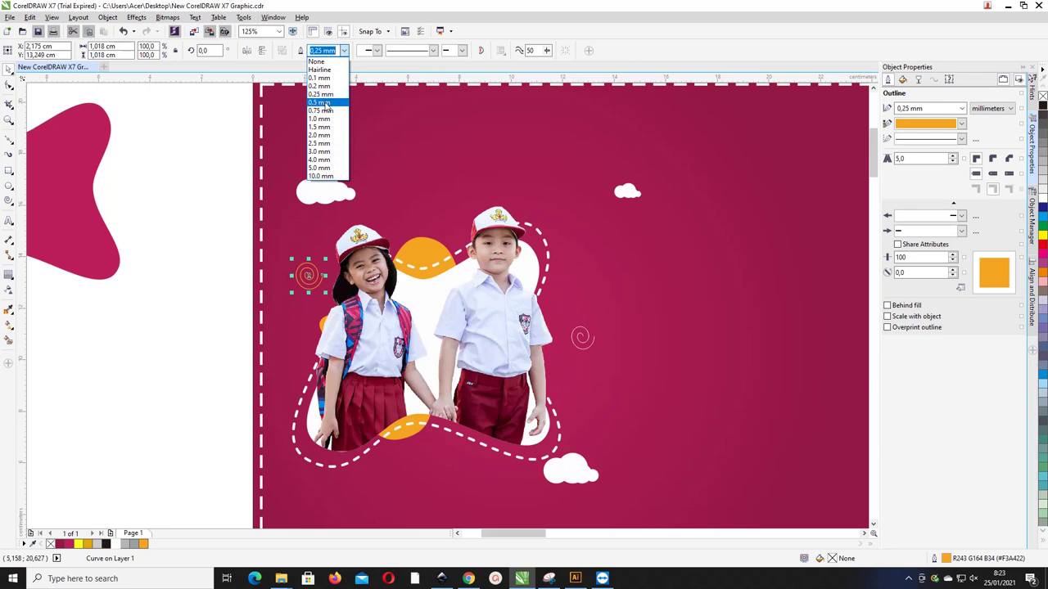
left_click(328, 105)
Move the white spiral closer to the boy's arm and set its outline width to 0.5 mm
left_click_drag(582, 337, 562, 365)
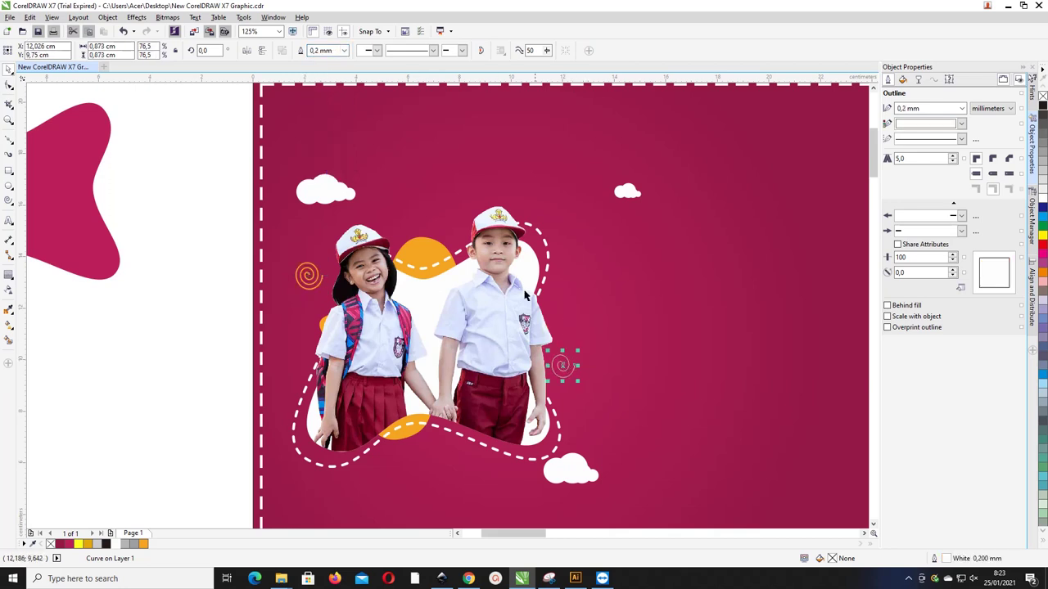
left_click(342, 51)
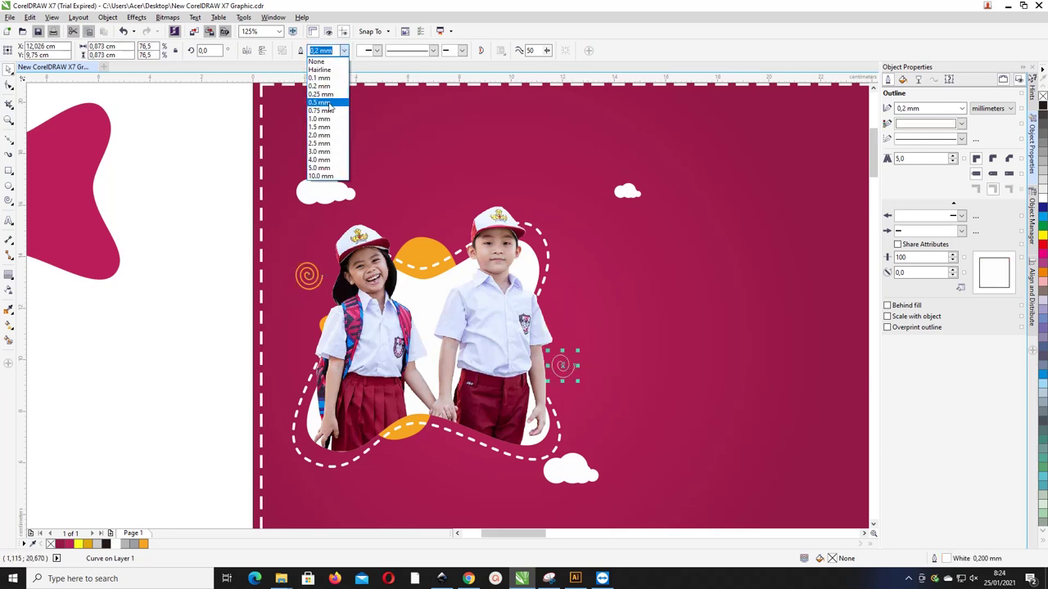
left_click(327, 105)
scroll(598, 332, "up", 2)
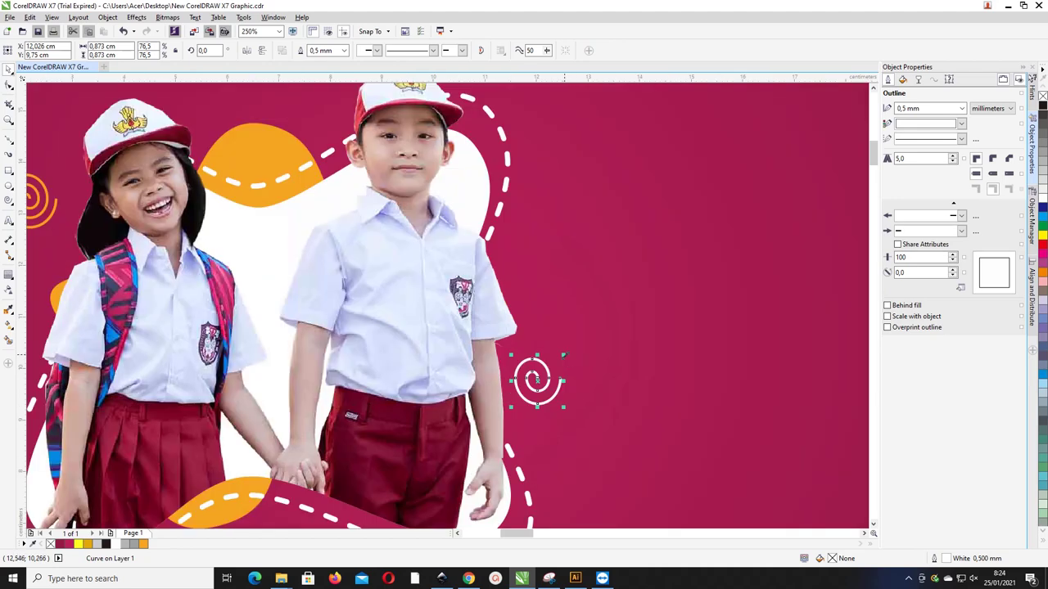
Draw a slanted two-point line about 0.61 cm wide and 1.35 cm tall on the crimson background to the right of the boy
scroll(481, 327, "down", 4)
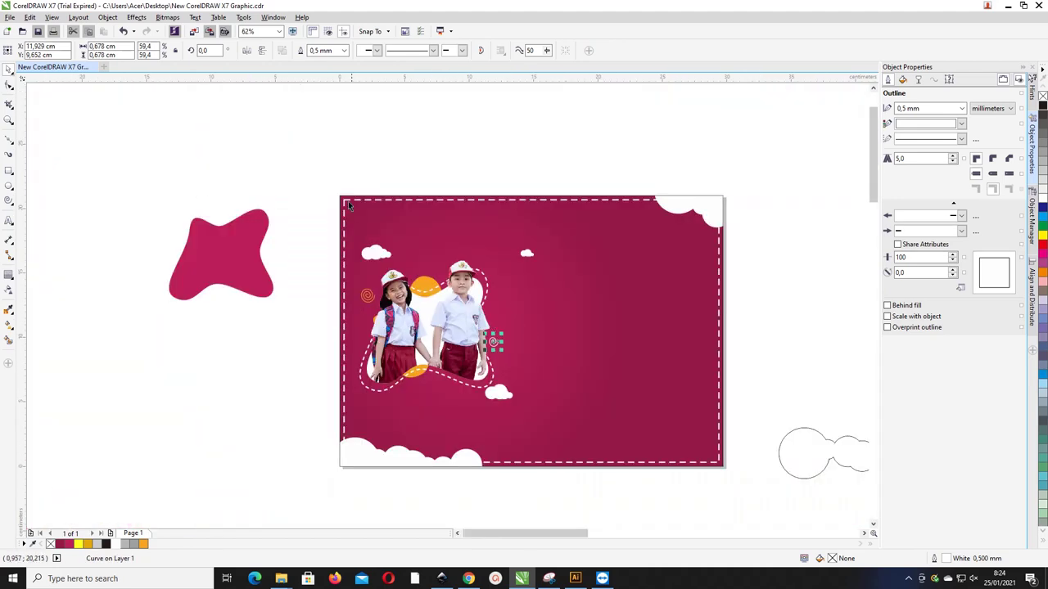
key("z")
left_click_drag(287, 158, 865, 492)
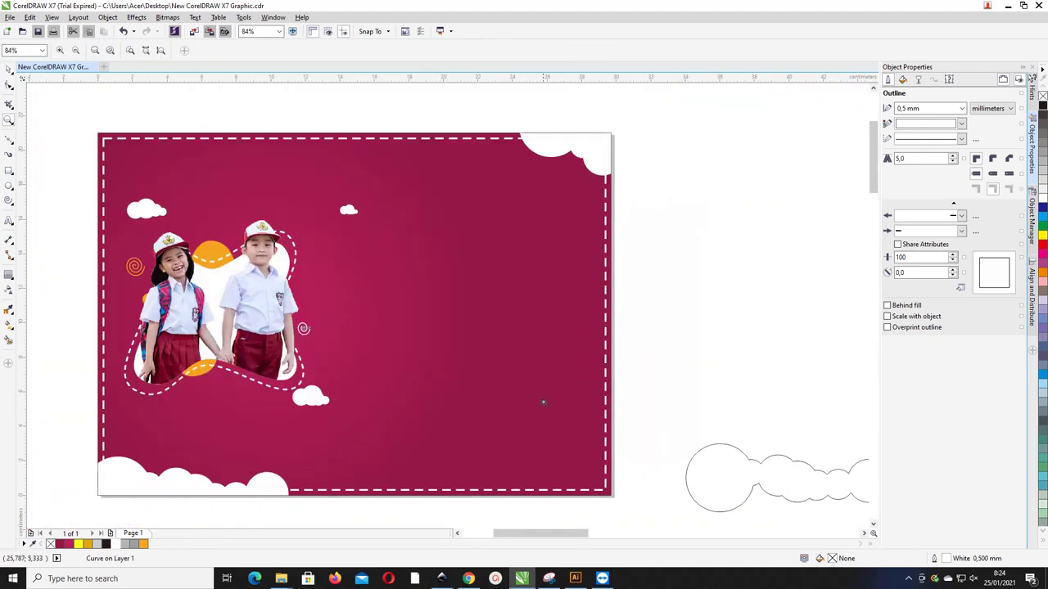
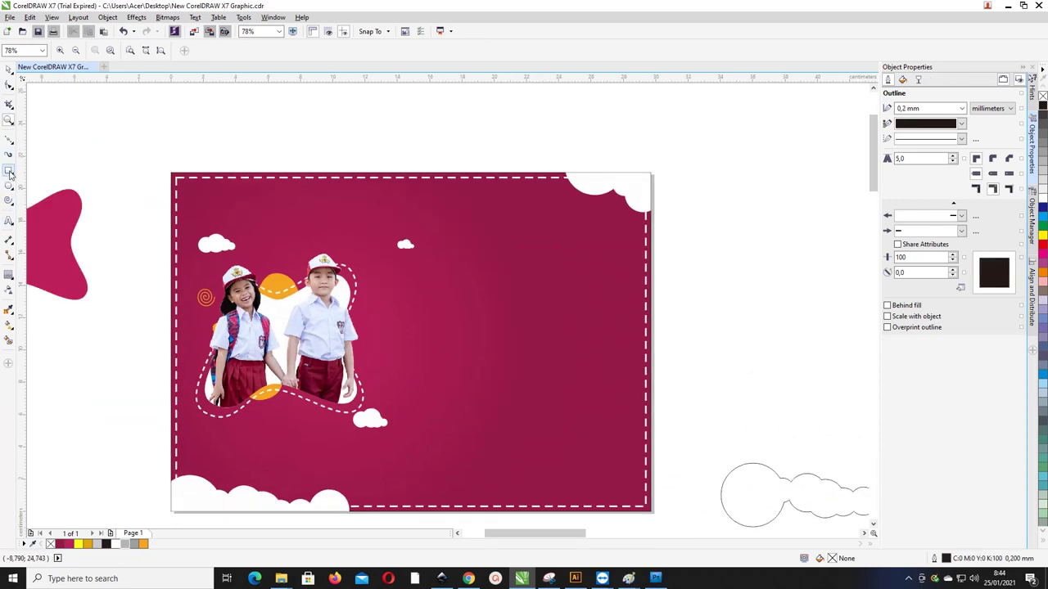
left_click(9, 138)
left_click(10, 142)
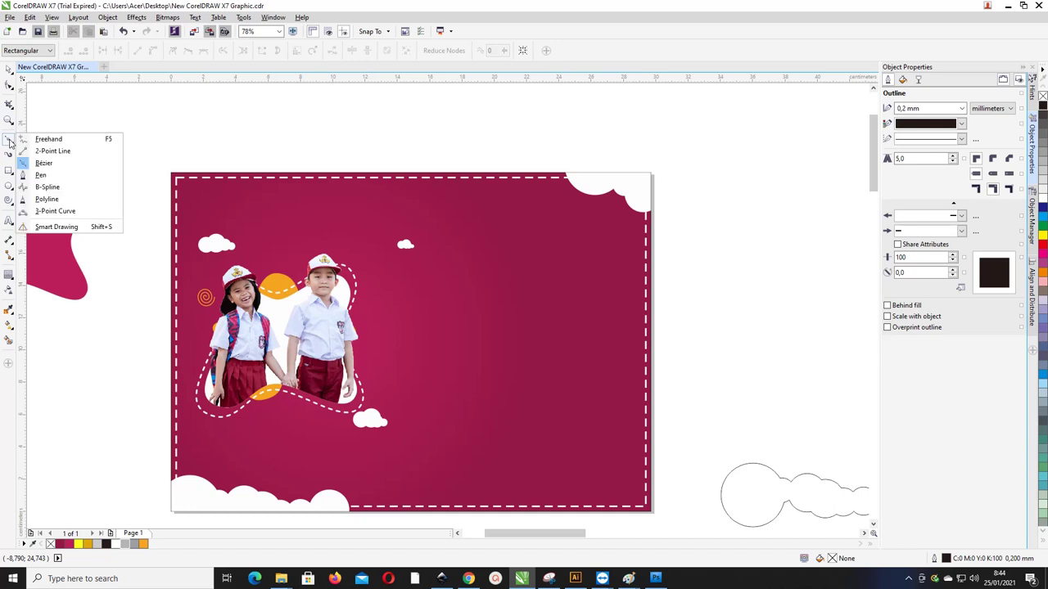
left_click(52, 151)
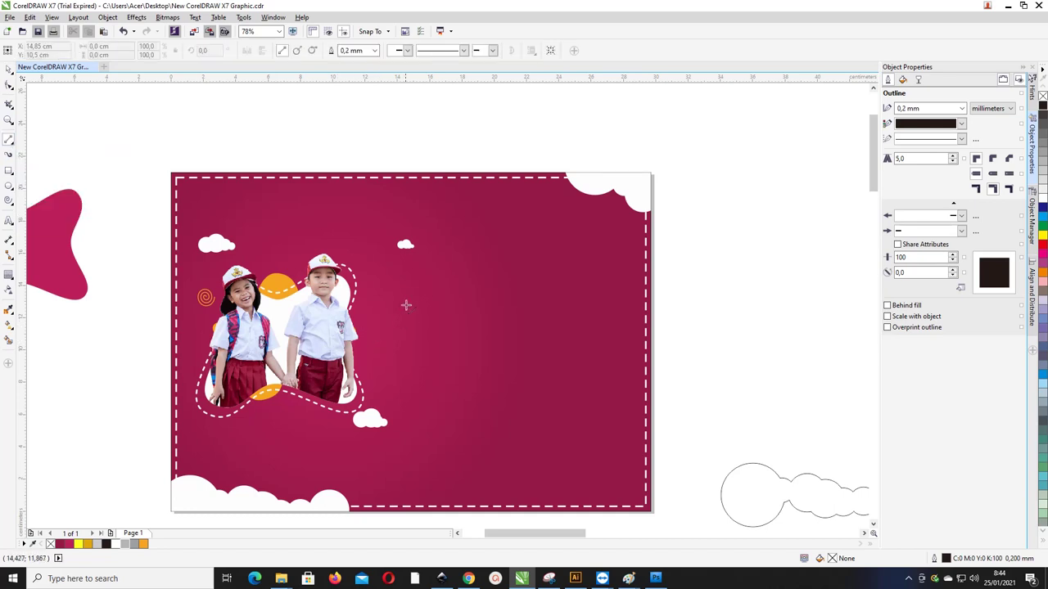
left_click_drag(409, 296, 400, 314)
scroll(413, 312, "up", 2)
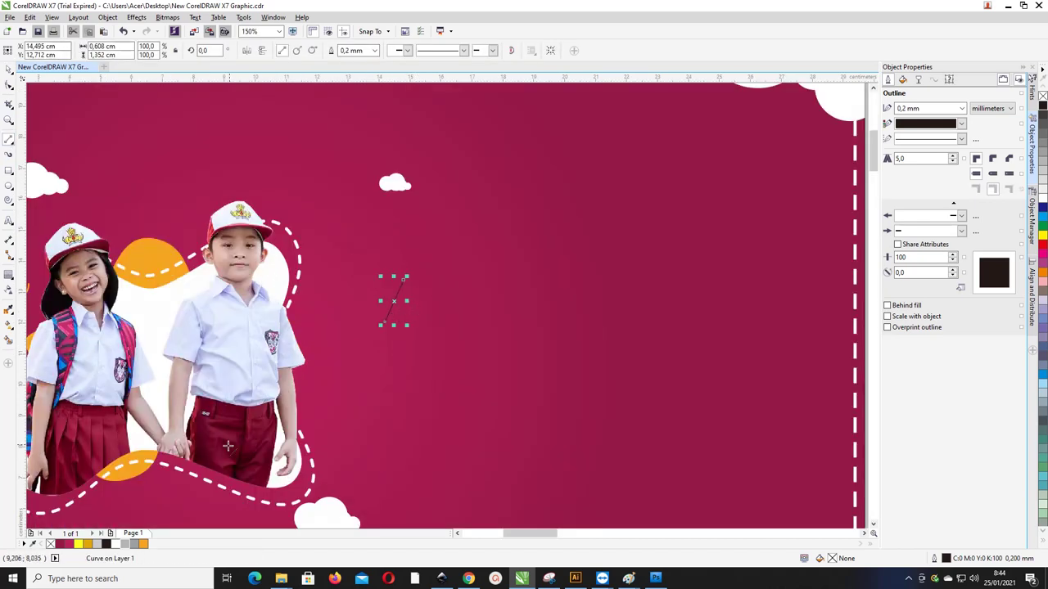
Give the slanted line a white outline with a width of 0.5 mm
right_click(119, 545)
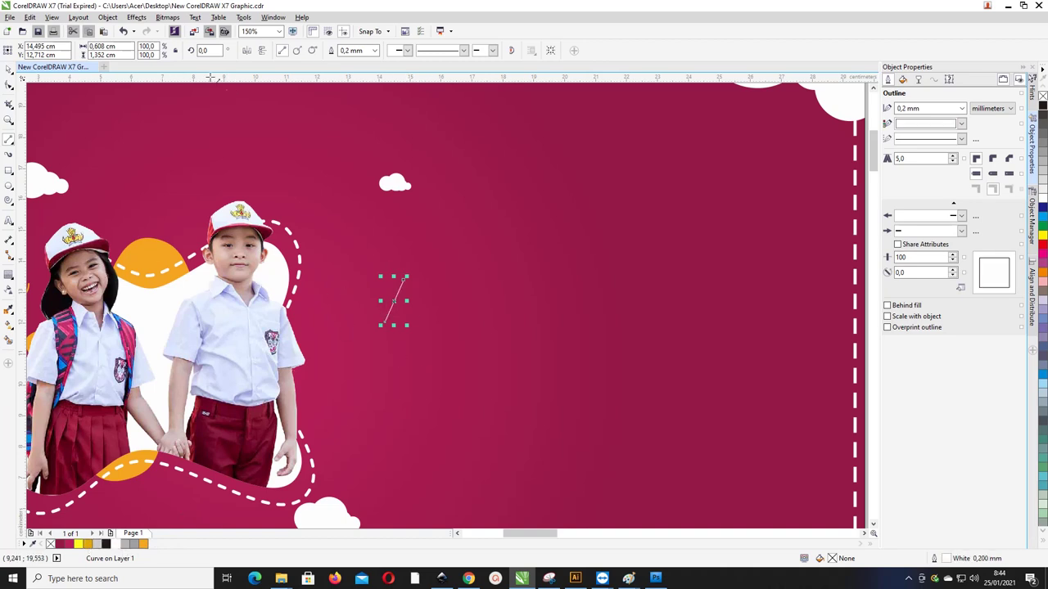
left_click(375, 51)
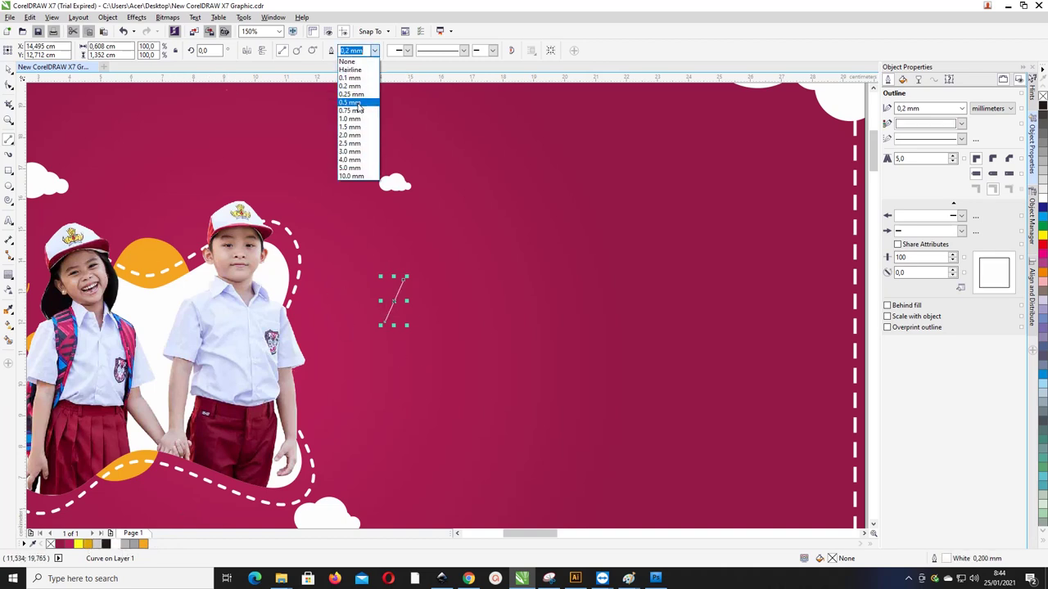
left_click(358, 107)
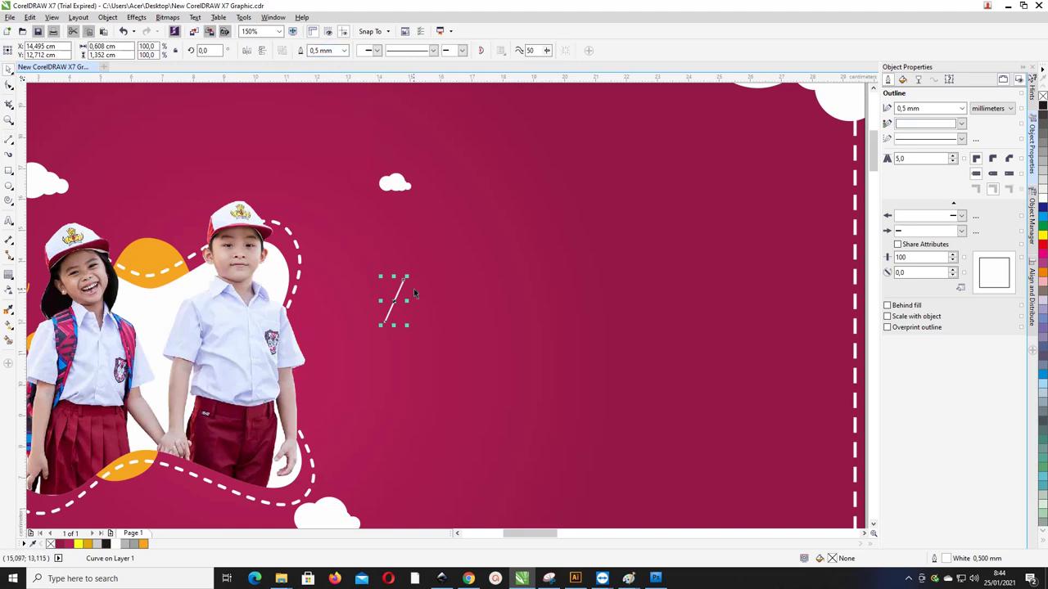
Rotate the white line until it is vertical and place a copy about 0.24 cm to its right
scroll(407, 295, "up", 1)
left_click(396, 280)
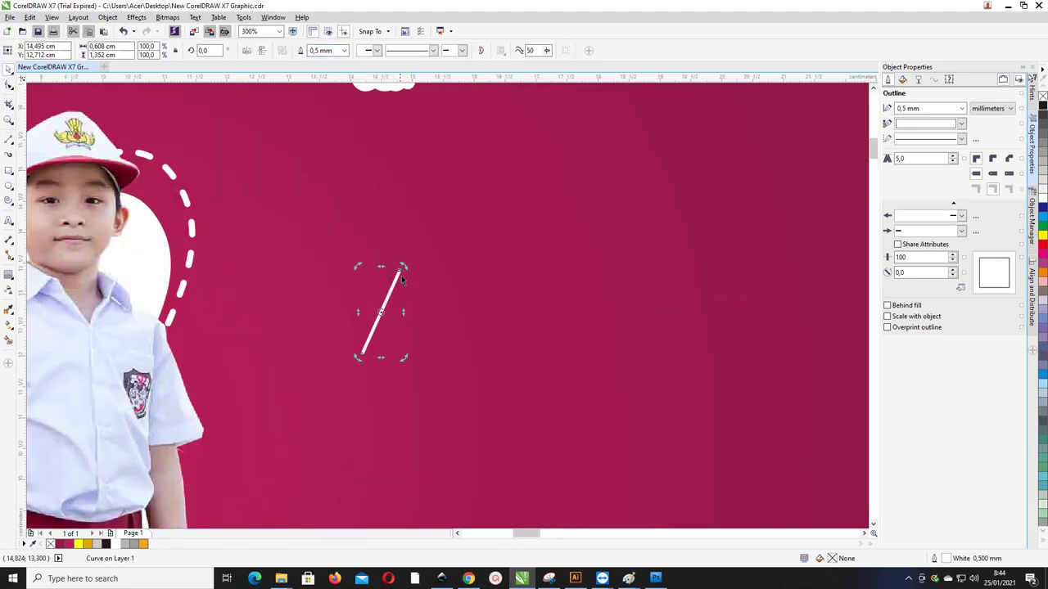
left_click(397, 277)
left_click(397, 276)
mouse_move(401, 267)
left_mouse_down()
mouse_move(381, 263)
mouse_move(382, 281)
mouse_move(395, 282)
left_mouse_up()
left_click(404, 257)
left_click(381, 280)
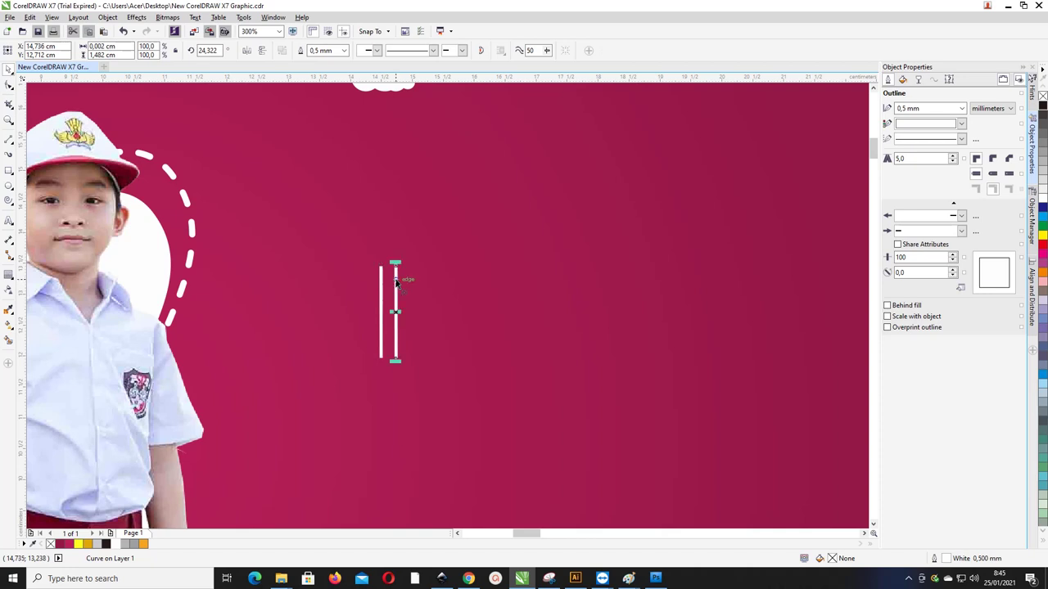
Repeat the duplication until there are six vertical lines, and move the outermost copies into the gaps between the others
key("ctrl+r")
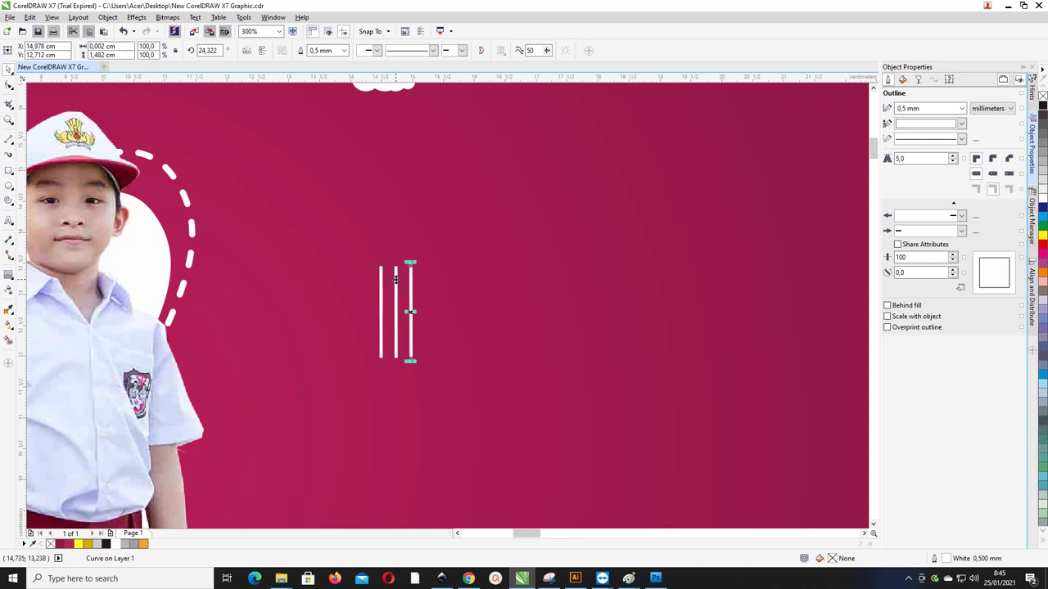
key("ctrl+r")
key("ctrl+r")
key("ctrl+r")
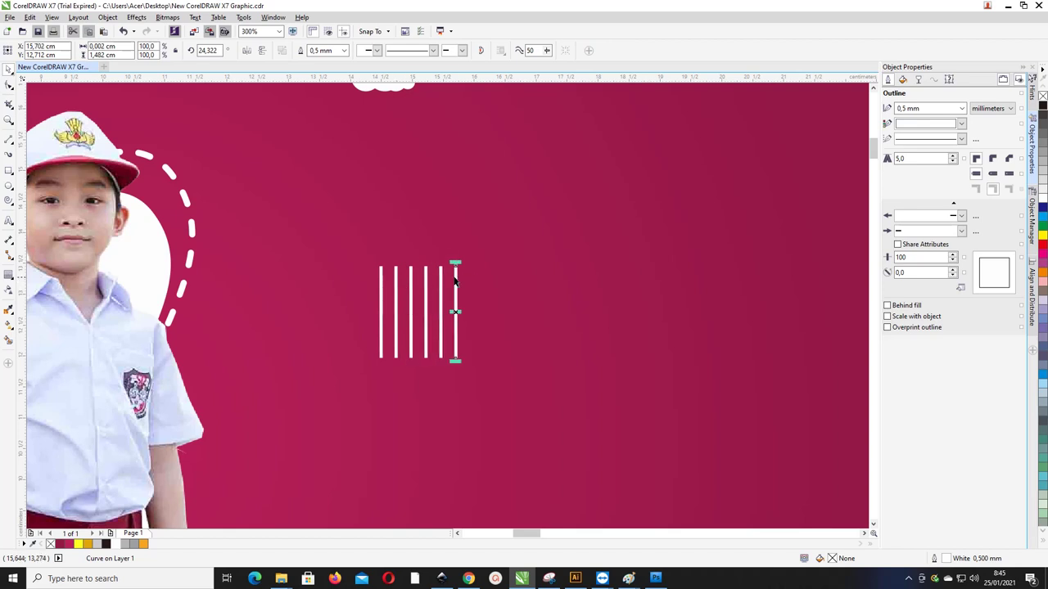
left_click_drag(455, 276, 402, 277)
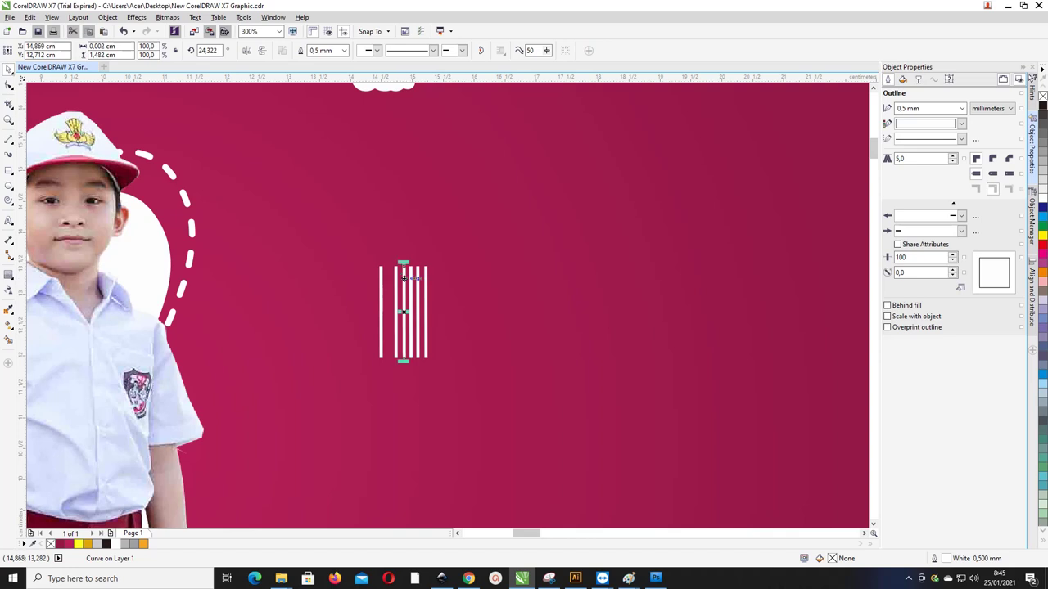
Select the six vertical lines and distribute them with equal horizontal spacing
scroll(401, 275, "down", 2)
scroll(659, 319, "up", 2)
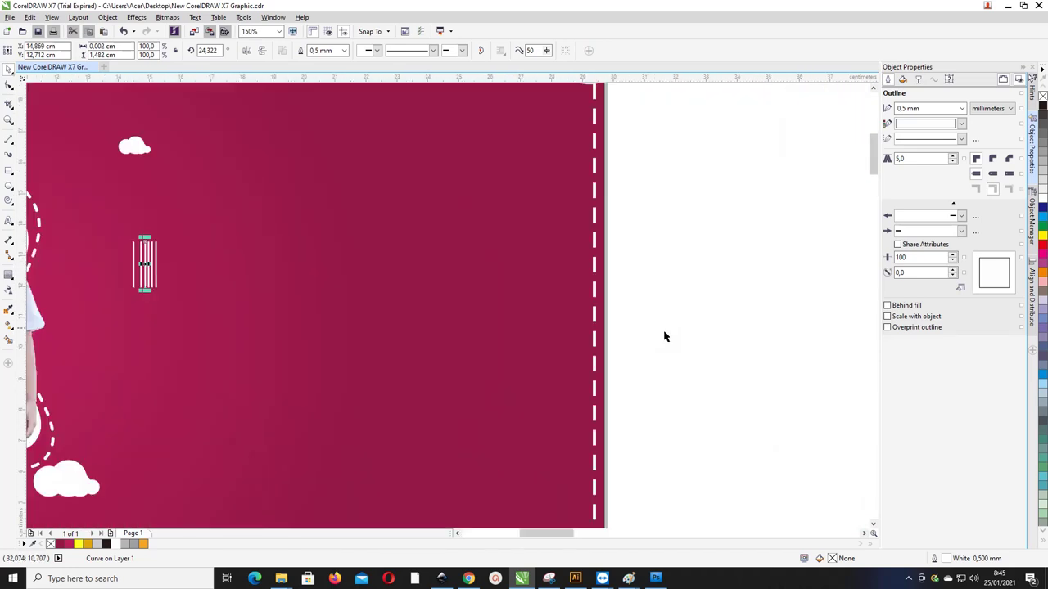
left_click_drag(694, 355, 109, 223)
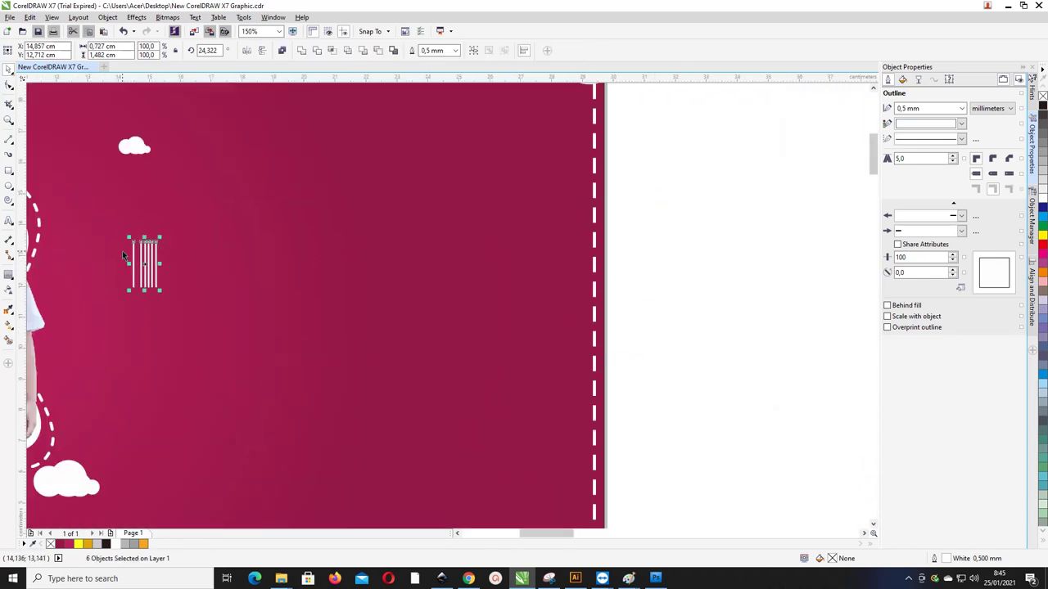
scroll(123, 257, "up", 4)
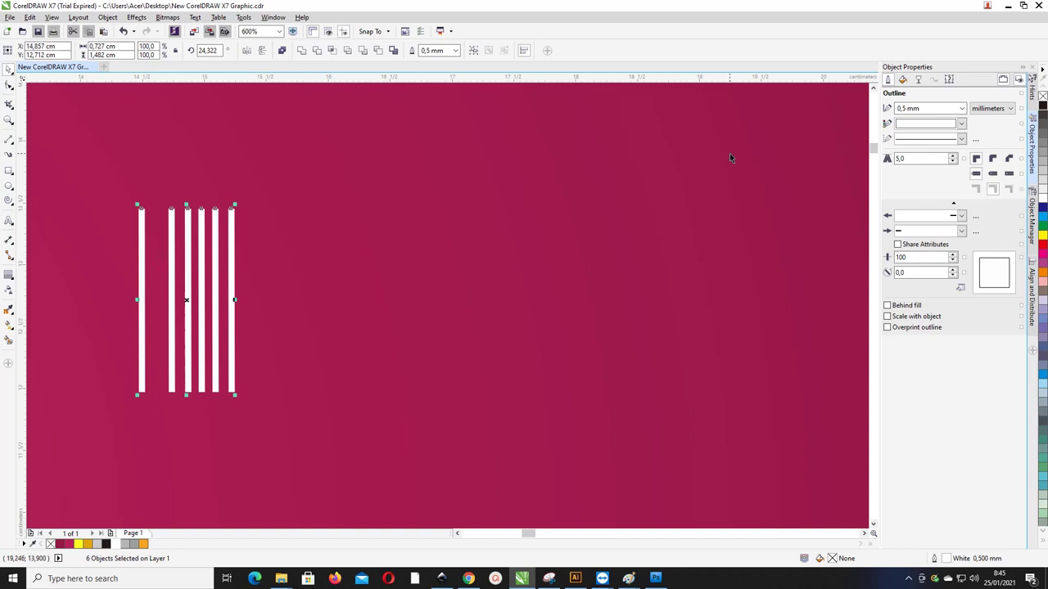
left_click(524, 51)
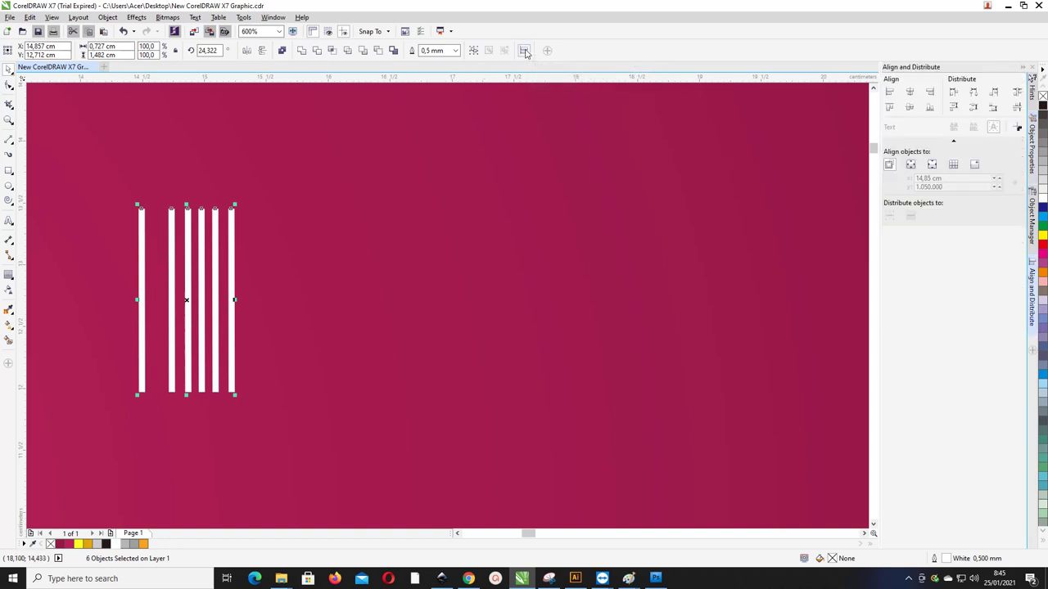
left_click(1017, 94)
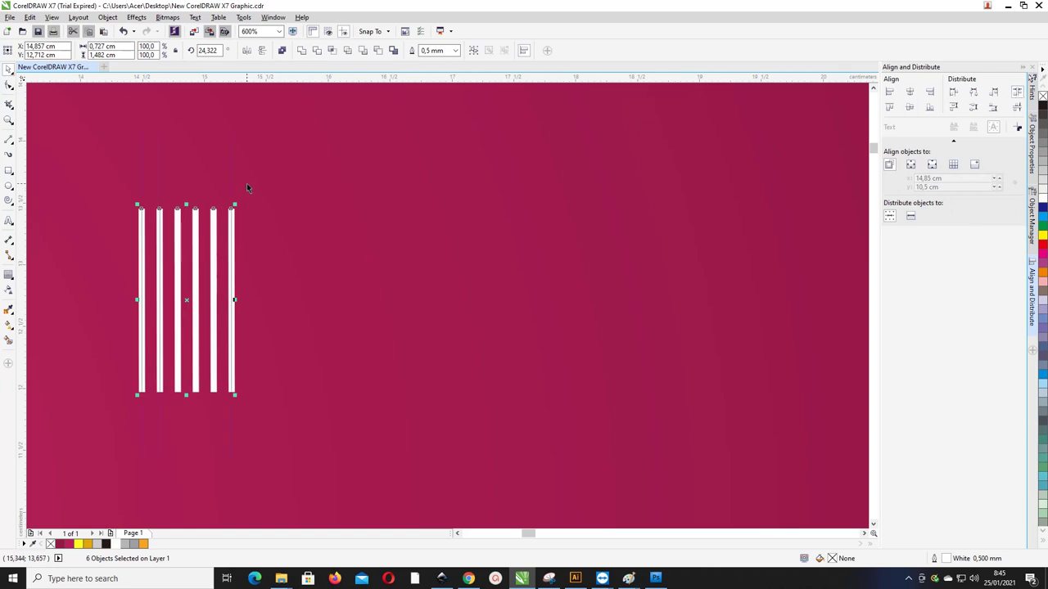
Add a seventh line by copying the rightmost one a short distance to the right
left_click(231, 217)
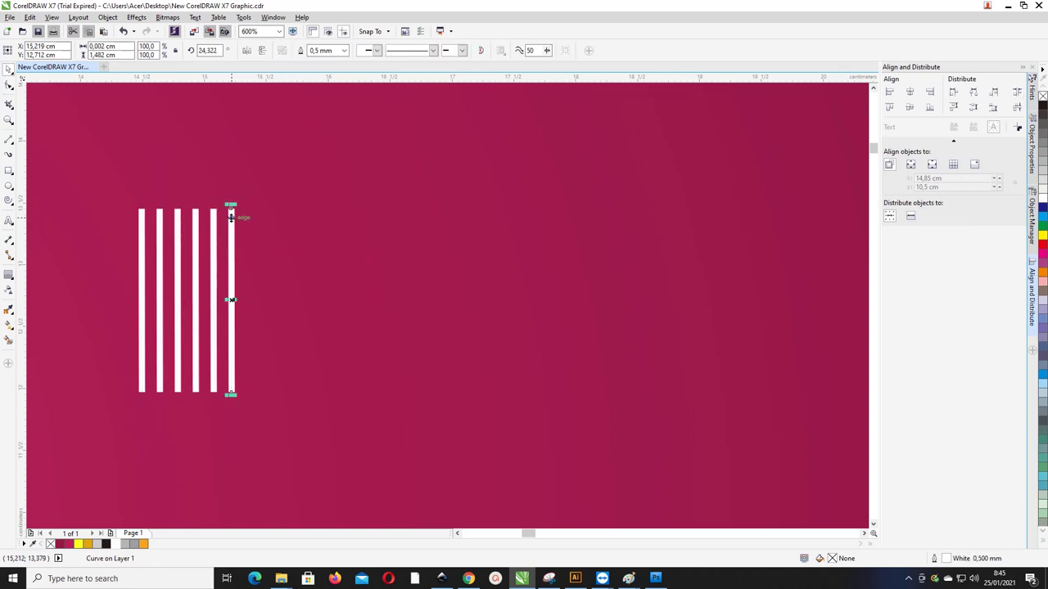
left_click_drag(231, 217, 248, 217)
left_click(230, 213, "shift")
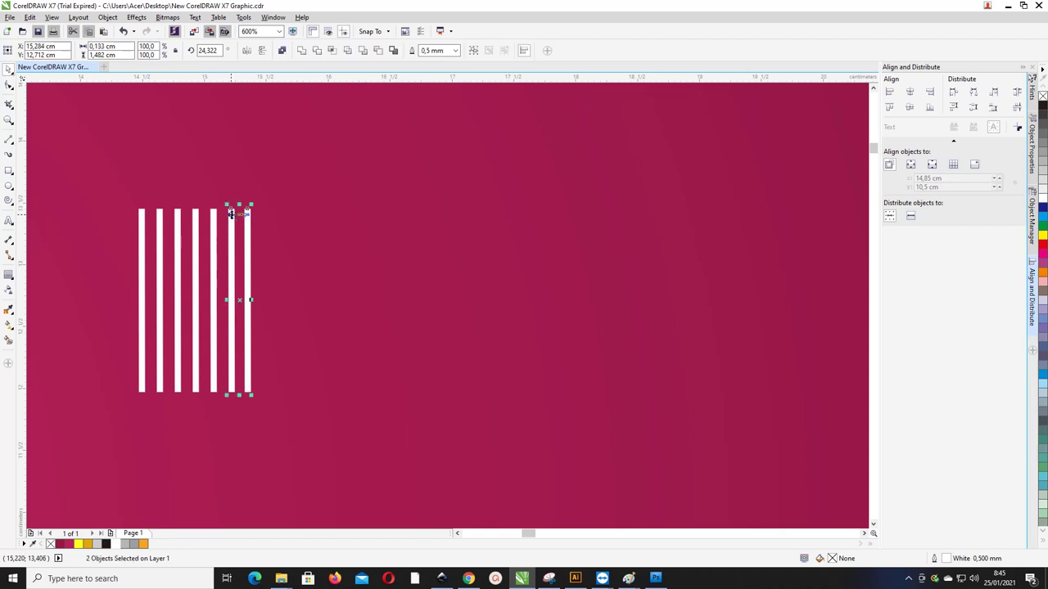
Distribute all seven lines with equal horizontal spacing and group them
scroll(289, 203, "down", 4)
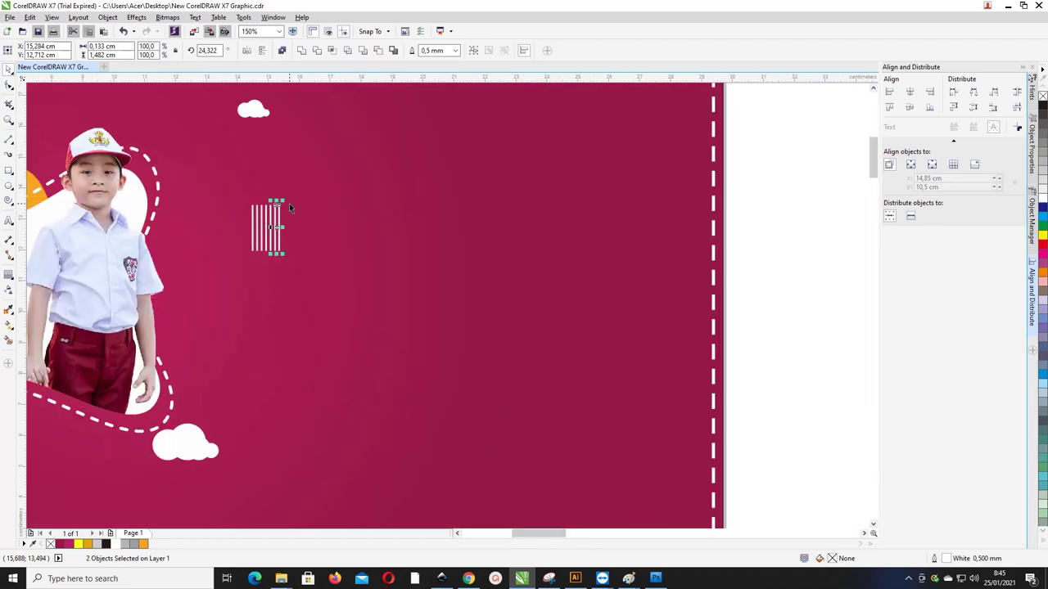
left_click_drag(776, 315, 221, 170)
left_click(1016, 92)
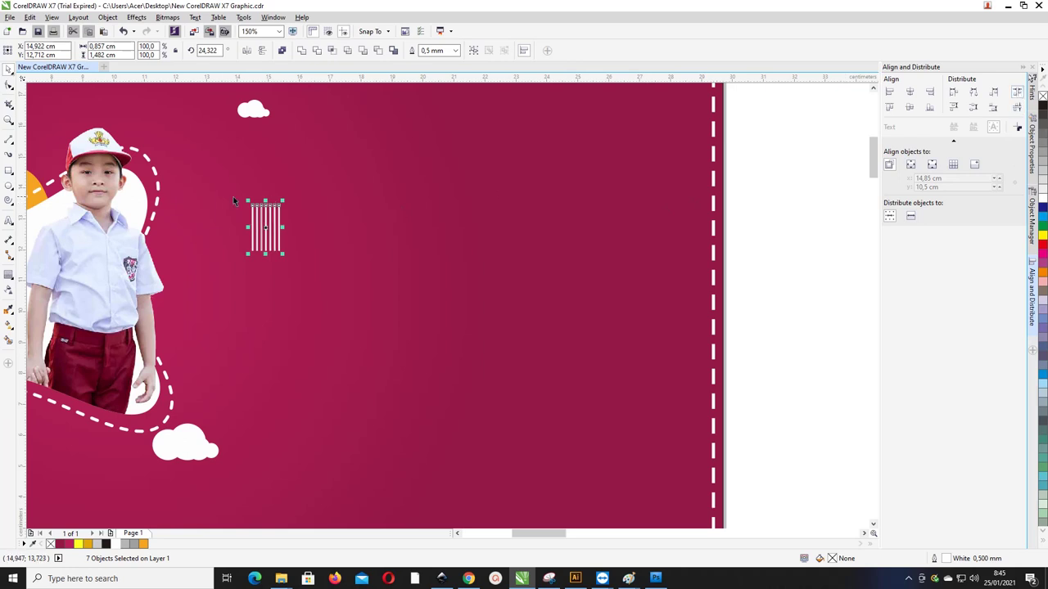
scroll(245, 199, "up", 4)
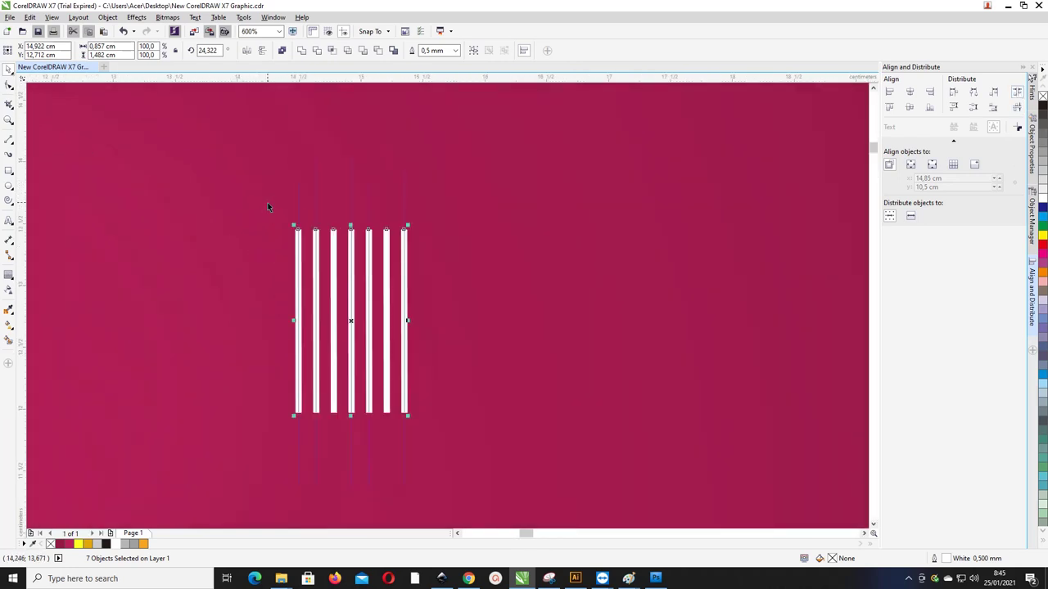
key("ctrl+g")
scroll(250, 209, "down", 2)
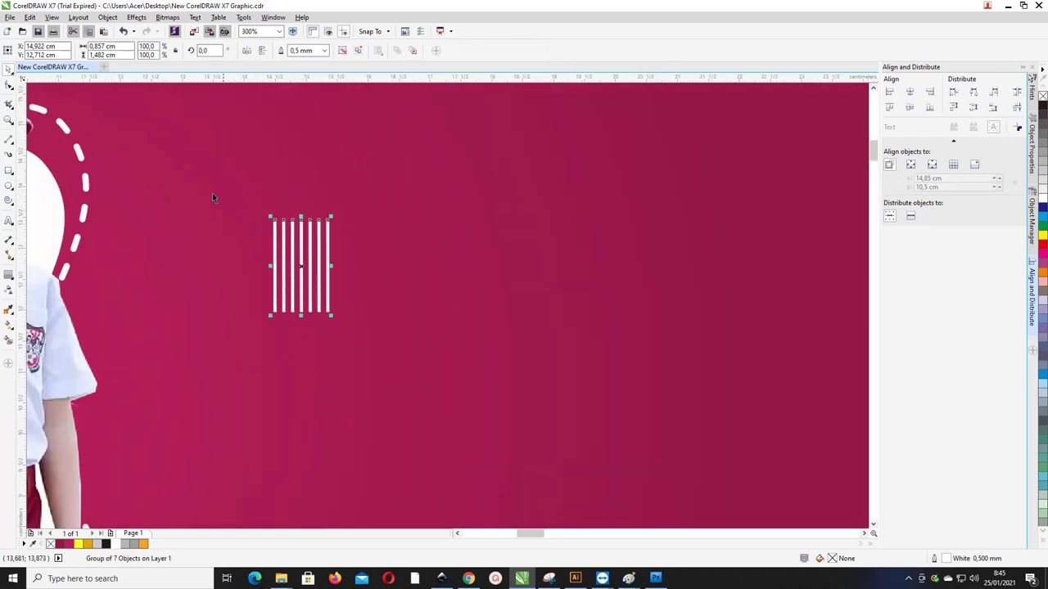
Draw a circle about 1.02 cm in diameter and centre it over the group of lines
left_click(9, 187)
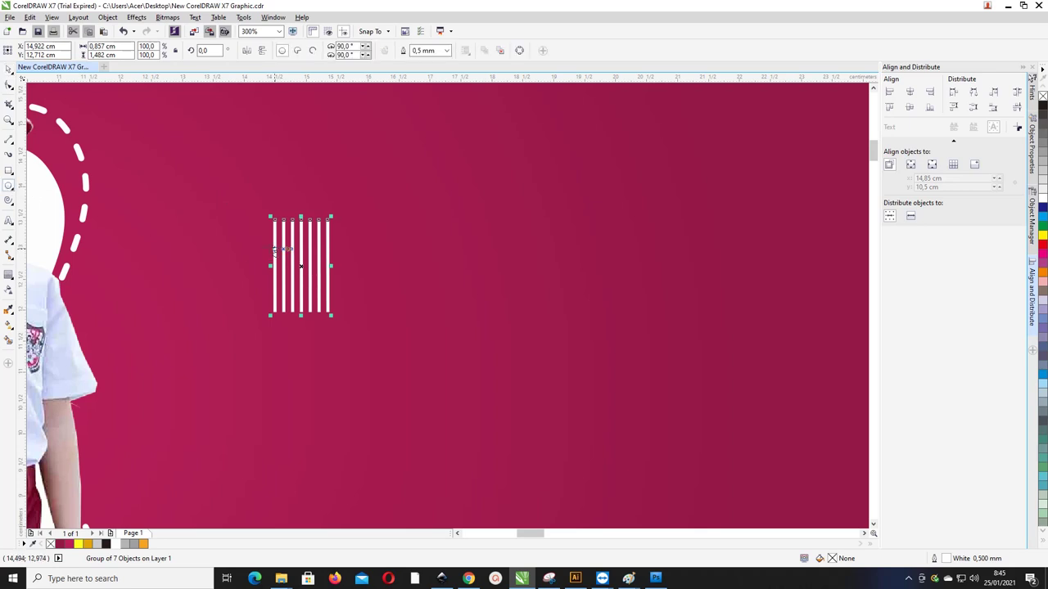
left_click_drag(246, 234, 316, 303)
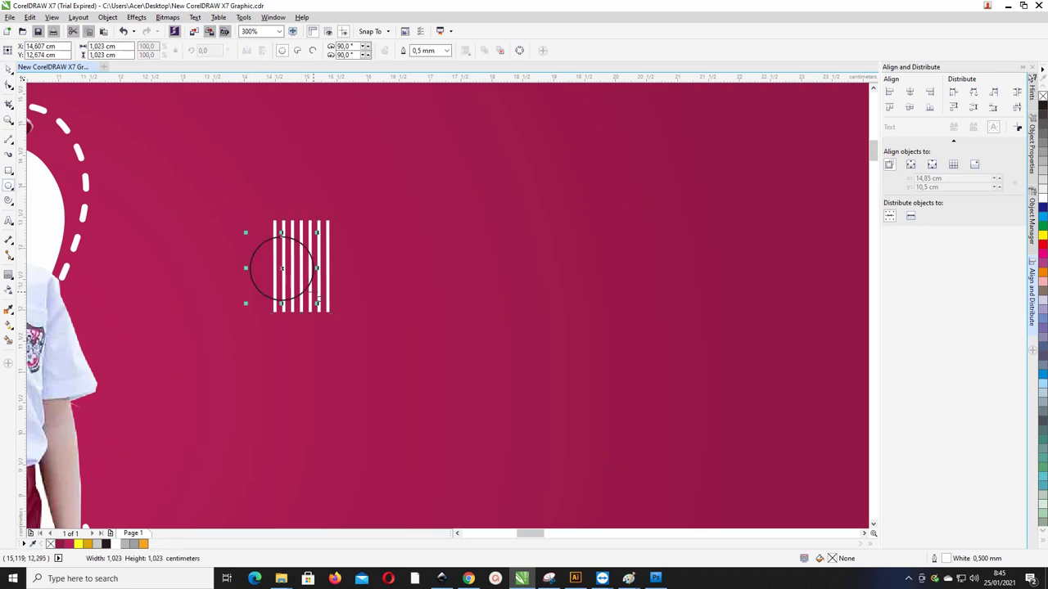
left_click(17, 73)
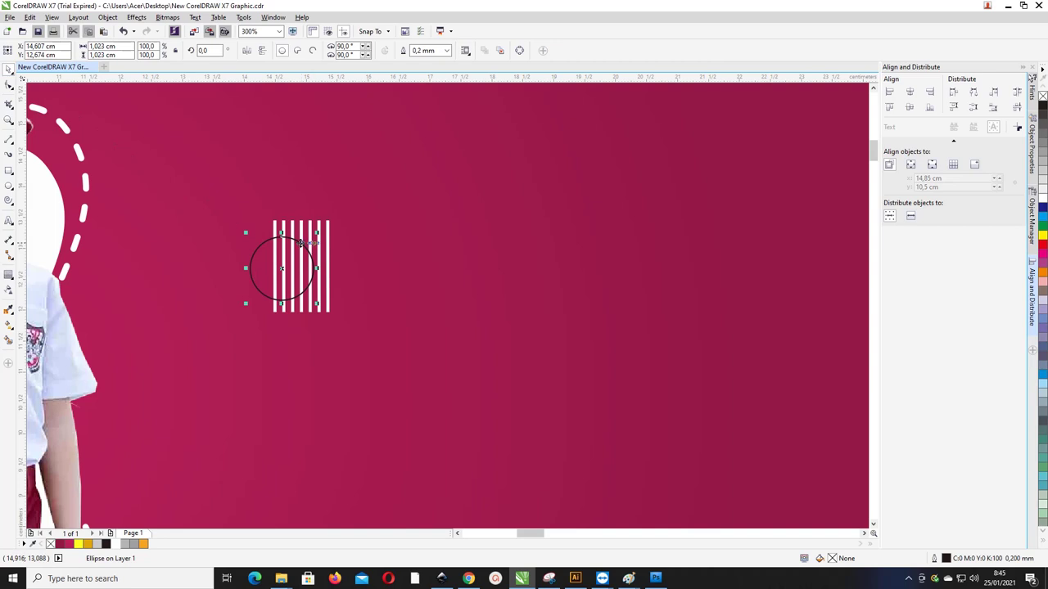
left_click_drag(301, 243, 316, 242)
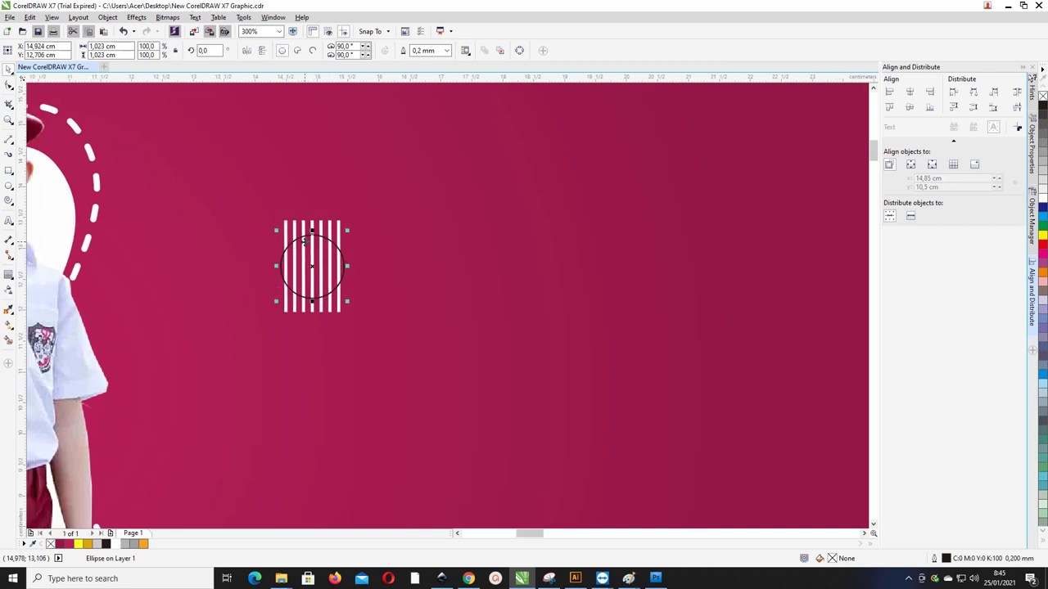
Shrink the circle to about 0.89 cm in diameter and nudge it to fit the width of the lines
scroll(315, 245, "up", 2)
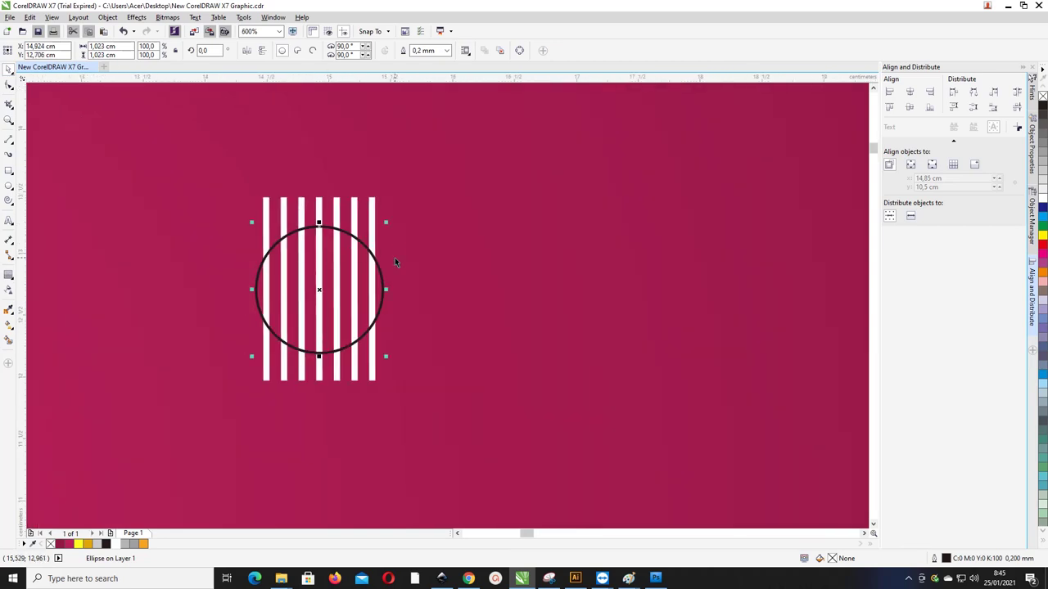
scroll(394, 260, "up", 2)
left_click_drag(382, 203, 367, 219)
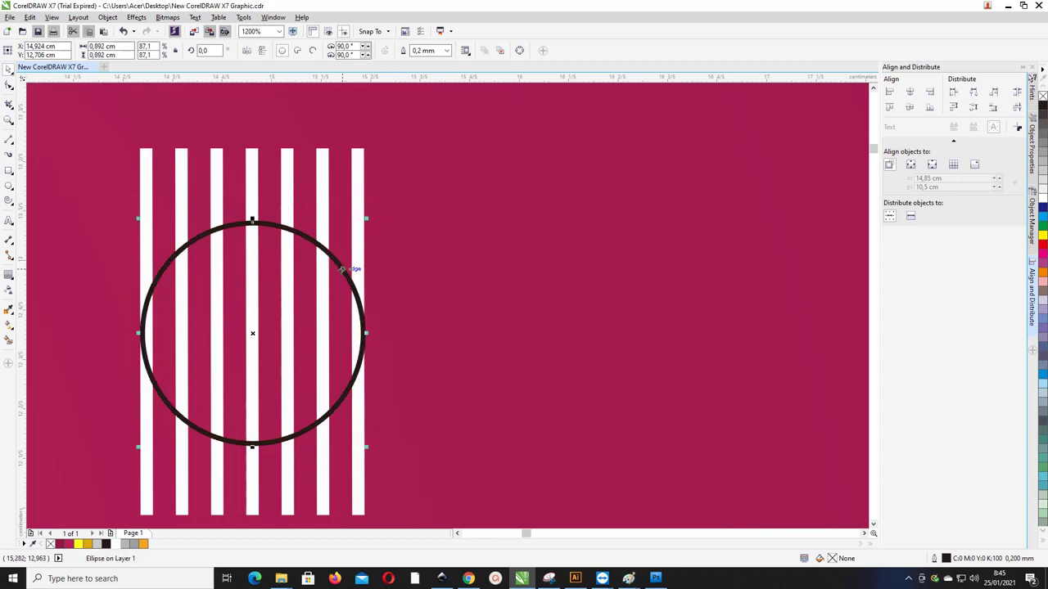
left_click_drag(342, 268, 338, 263)
PowerClip the group of lines inside the circle and remove the circle's outline
left_click(361, 194)
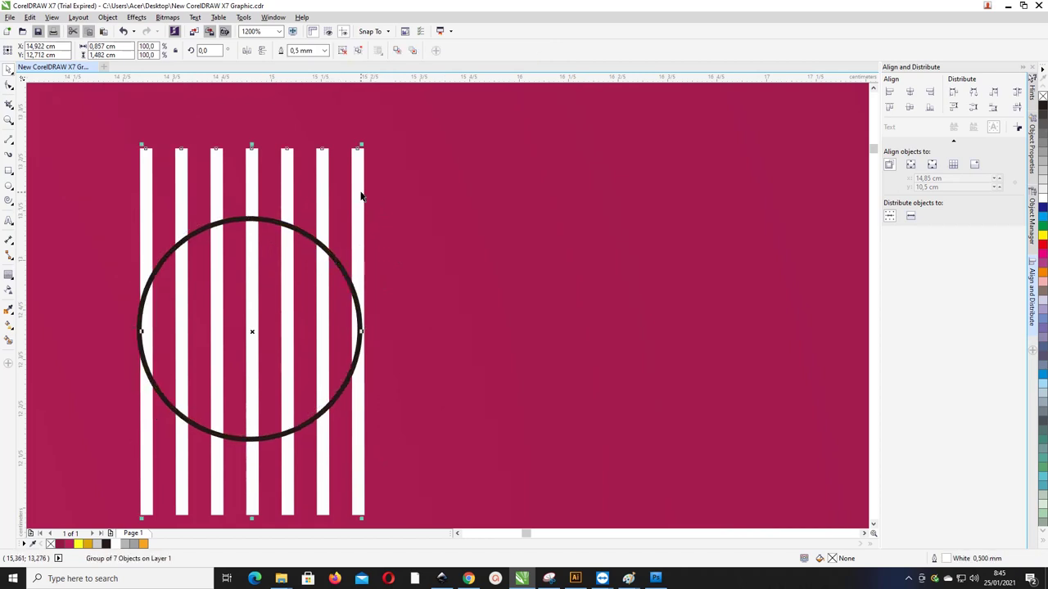
right_click(361, 193)
left_click(379, 199)
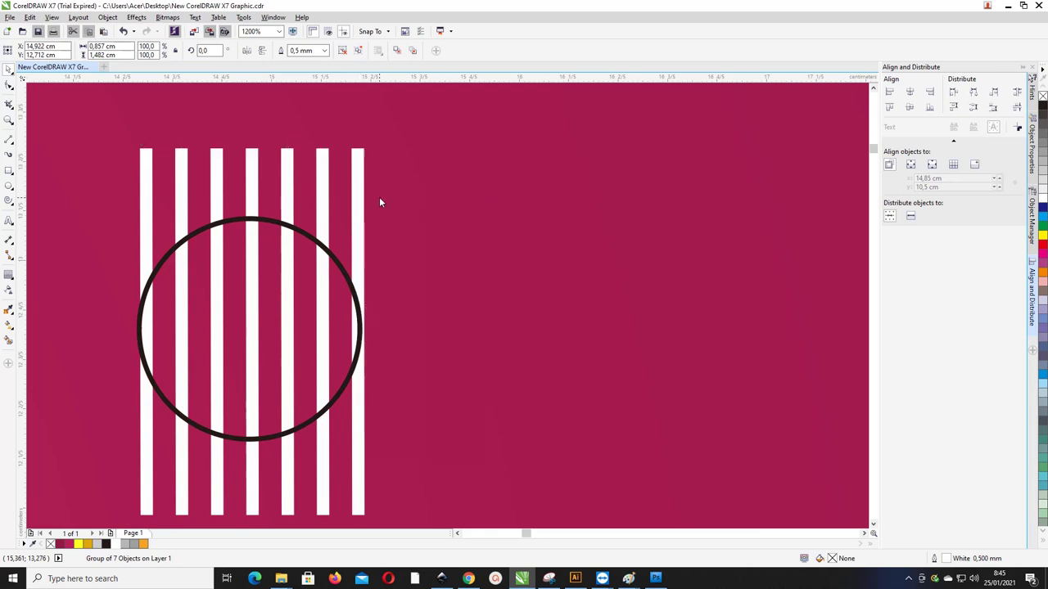
left_click(282, 223)
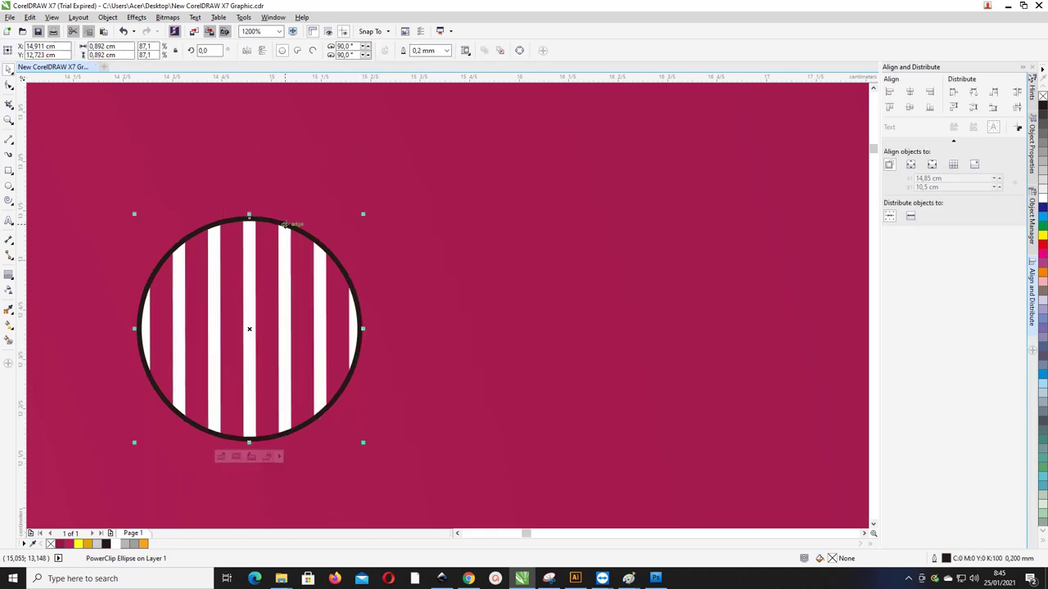
right_click(52, 544)
scroll(351, 361, "down", 8)
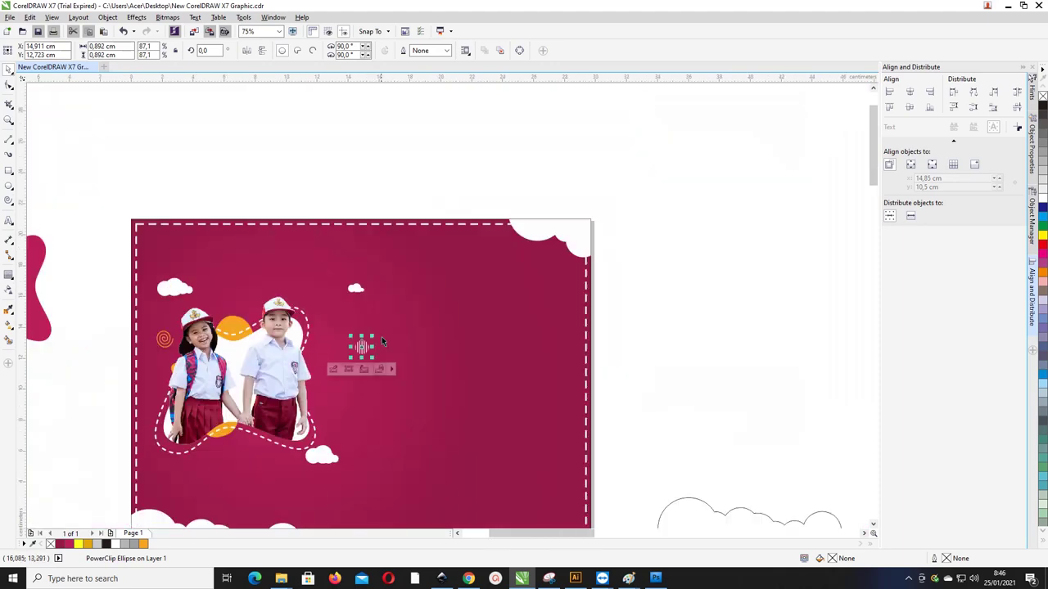
Move the striped circle beside the girl's arm below the spiral and rotate it to about 330 degrees
left_click_drag(361, 348, 145, 384)
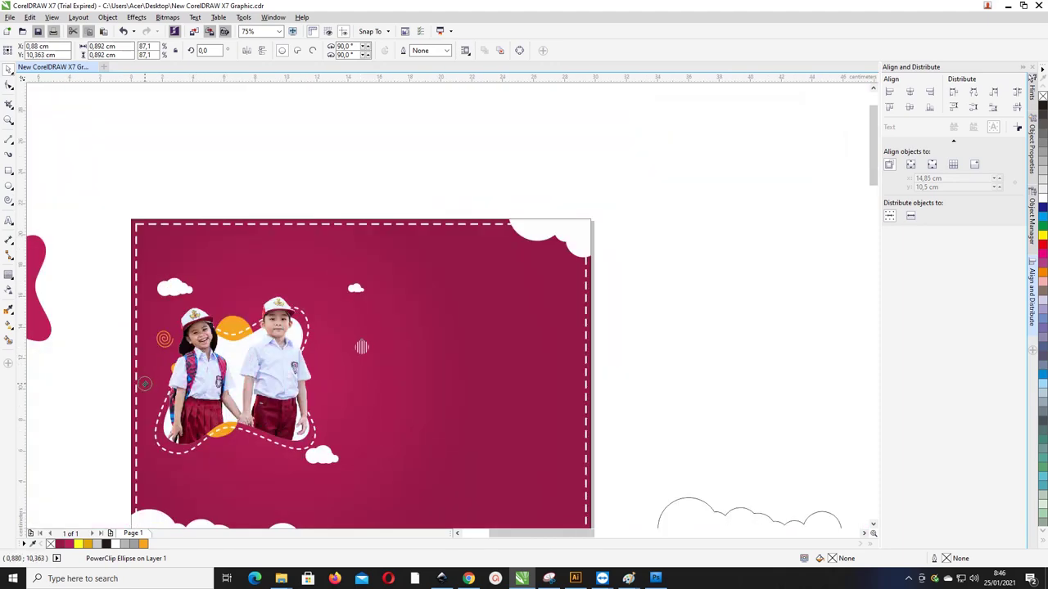
scroll(145, 382, "up", 4)
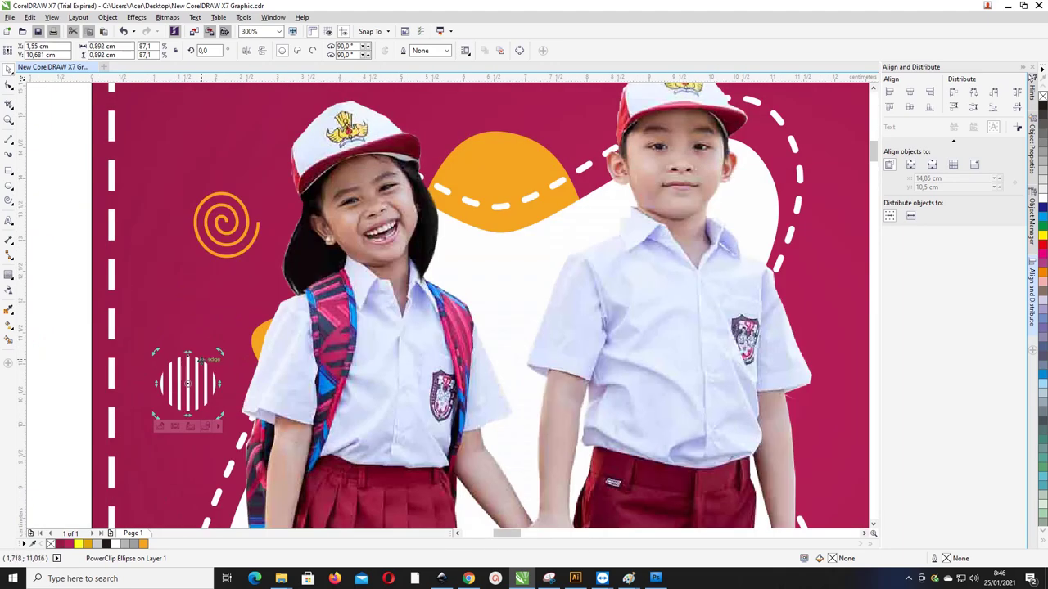
left_click_drag(222, 355, 229, 361)
key("ctrl+z")
left_click(188, 368)
left_click(187, 367)
left_click_drag(223, 357, 231, 371)
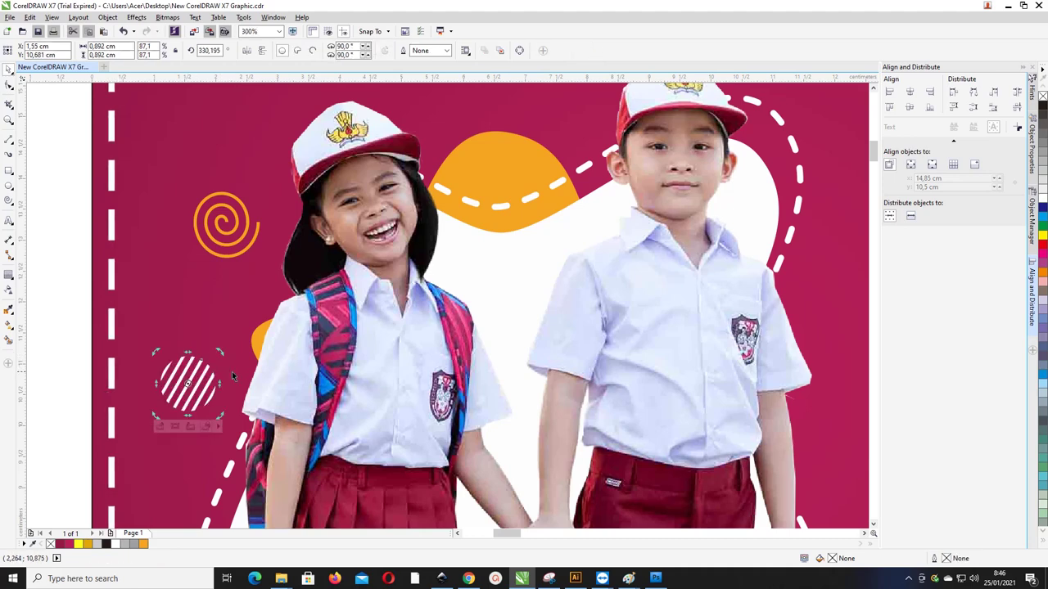
Shrink the striped circle to about 0.57 cm in diameter and place a duplicate beside the boy's arm
scroll(232, 372, "down", 5)
scroll(232, 371, "up", 1)
scroll(209, 366, "up", 2)
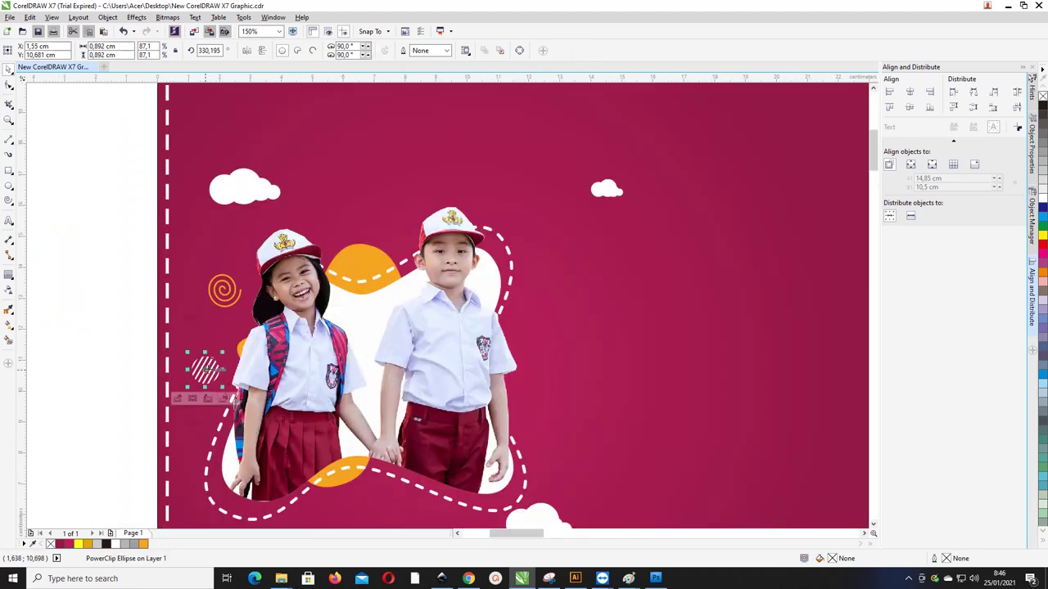
left_click_drag(222, 388, 541, 401)
key("ctrl+d")
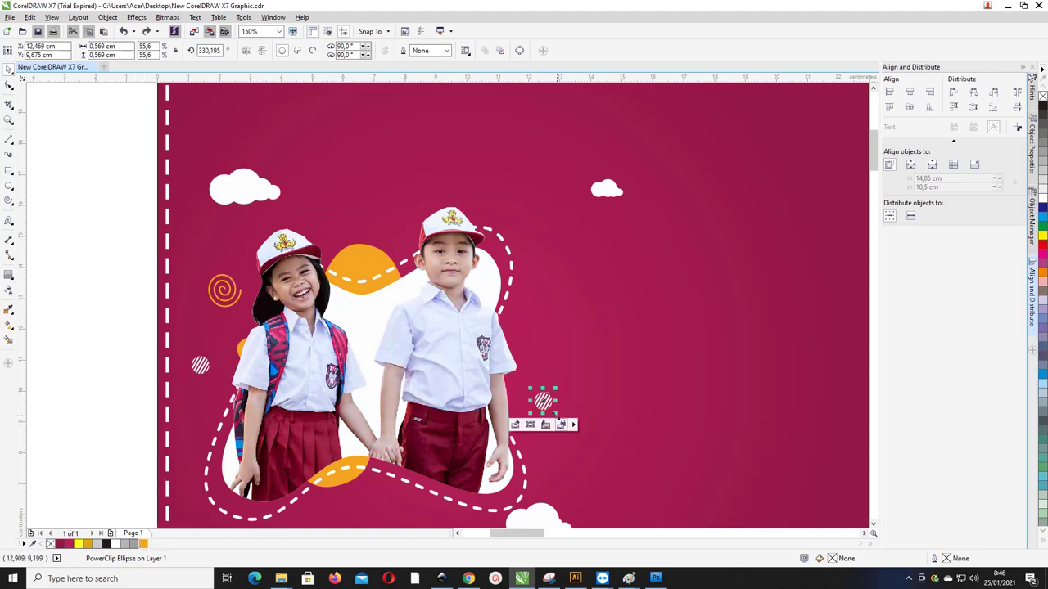
Edit the duplicate's PowerClip contents, recolour its lines orange (#F3A422), and finish editing
scroll(548, 403, "up", 5)
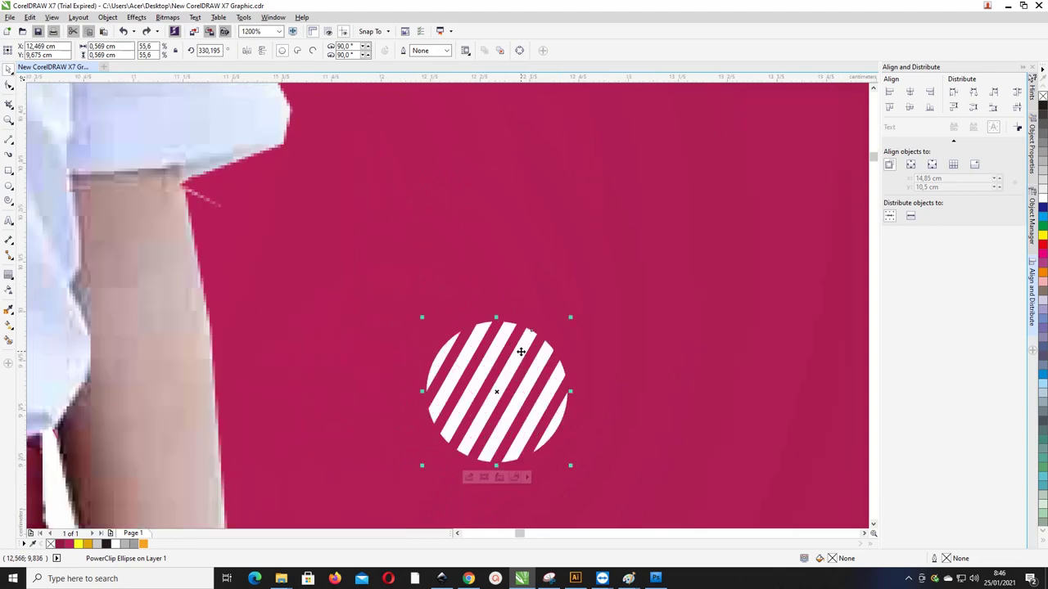
right_click(521, 352)
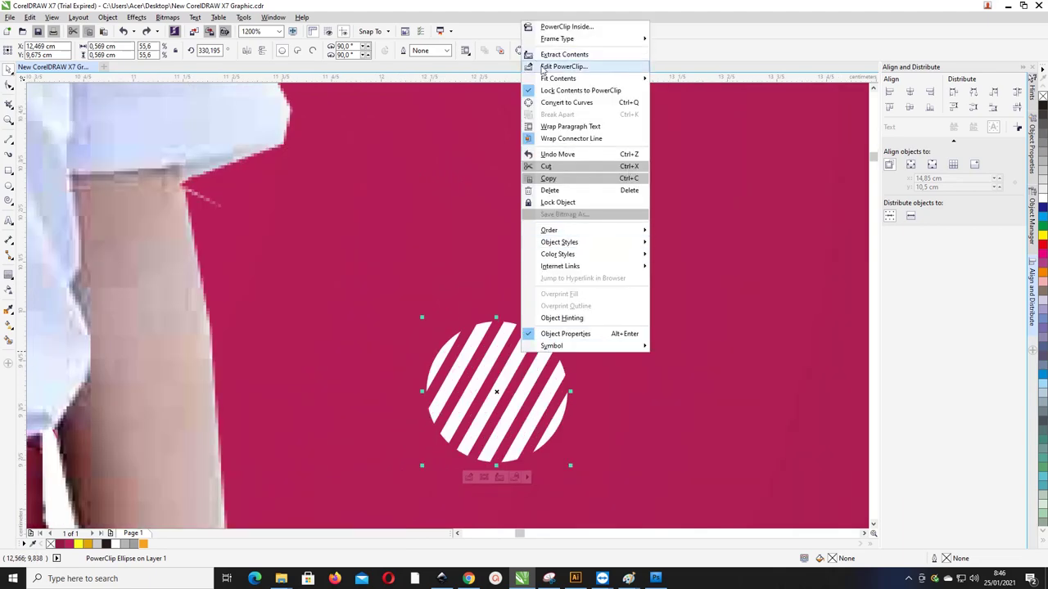
left_click(543, 69)
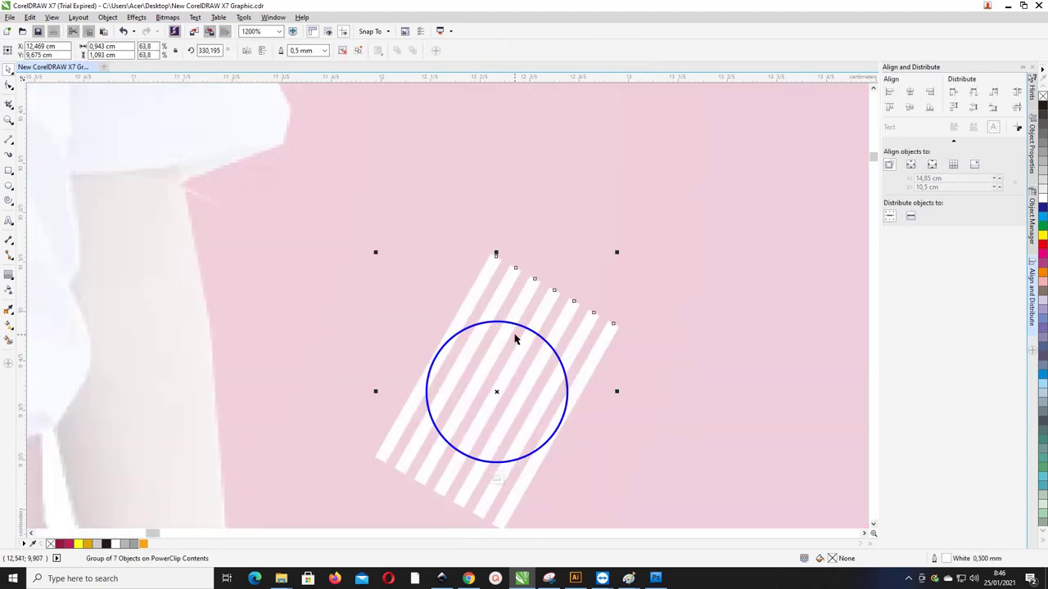
left_click(144, 544)
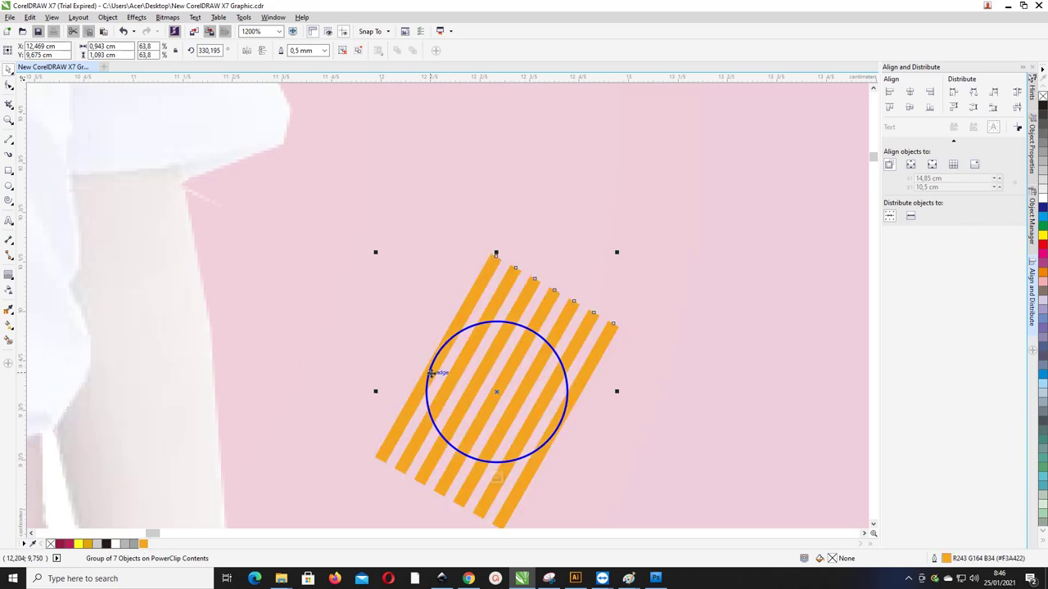
scroll(437, 372, "down", 2)
right_click(460, 360)
left_click(515, 112)
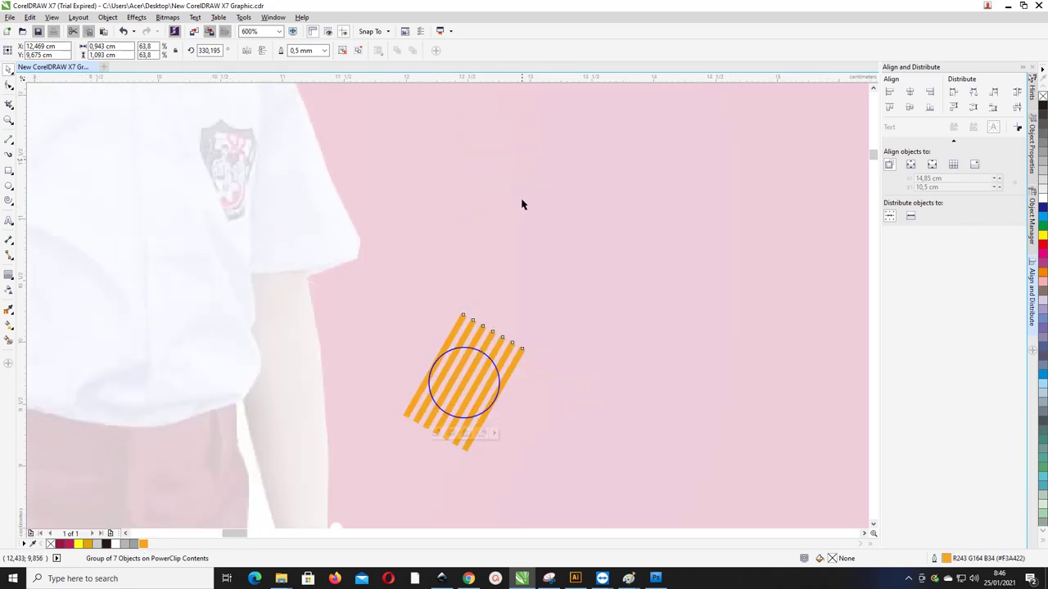
Move the orange striped circle down near the boy's forearm, place a copy above it, and try enlarging the copy to about 1.1 cm
scroll(518, 284, "down", 1)
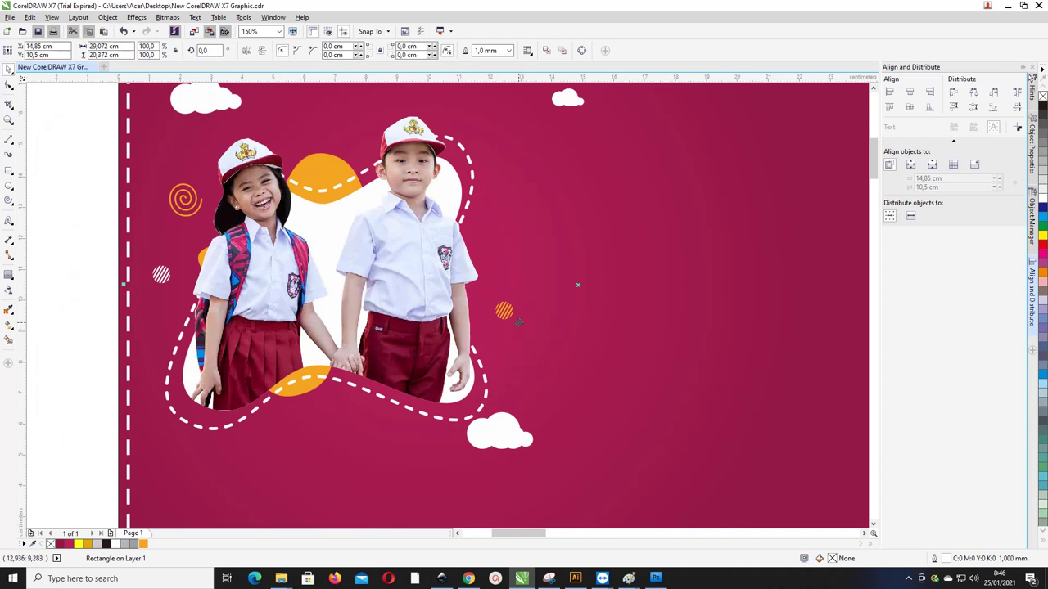
left_click_drag(508, 317, 501, 227)
left_click_drag(503, 233, 513, 221)
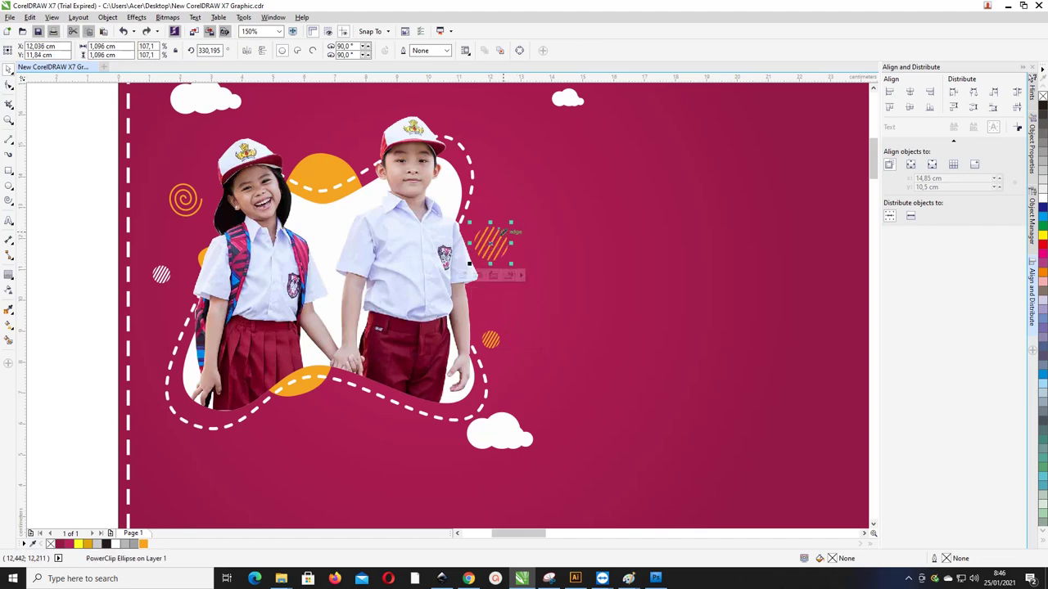
scroll(494, 239, "up", 5)
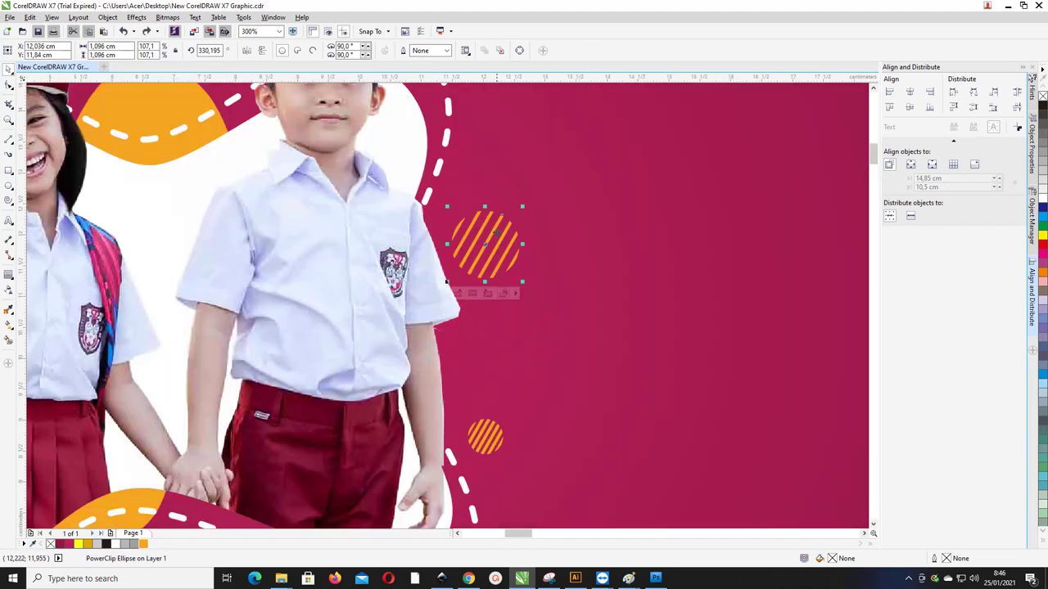
scroll(473, 227, "down", 5)
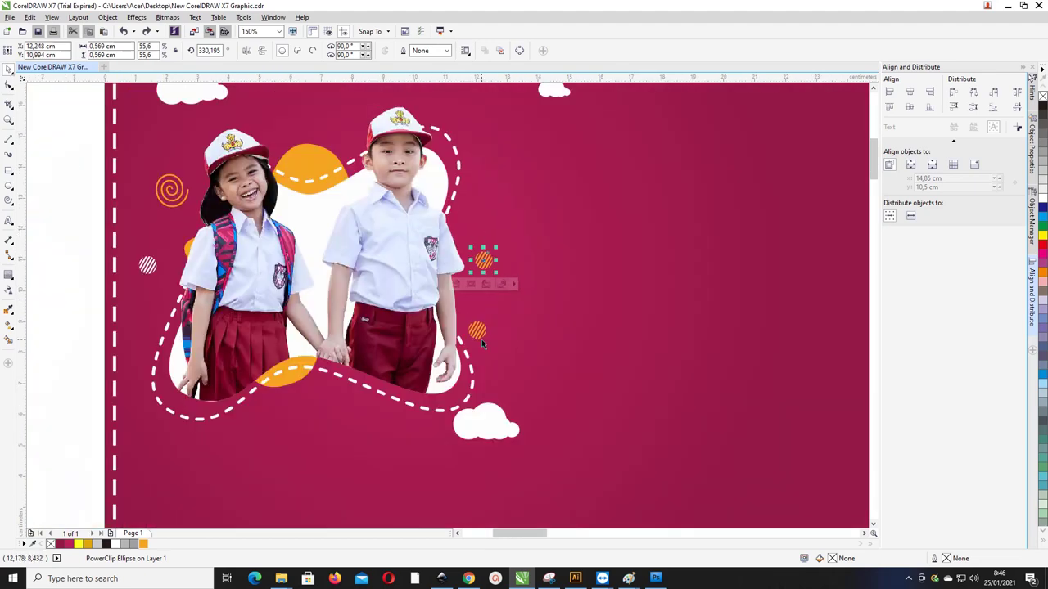
Open the lower orange circle's PowerClip contents for editing and ungroup its seven lines
scroll(479, 331, "up", 5)
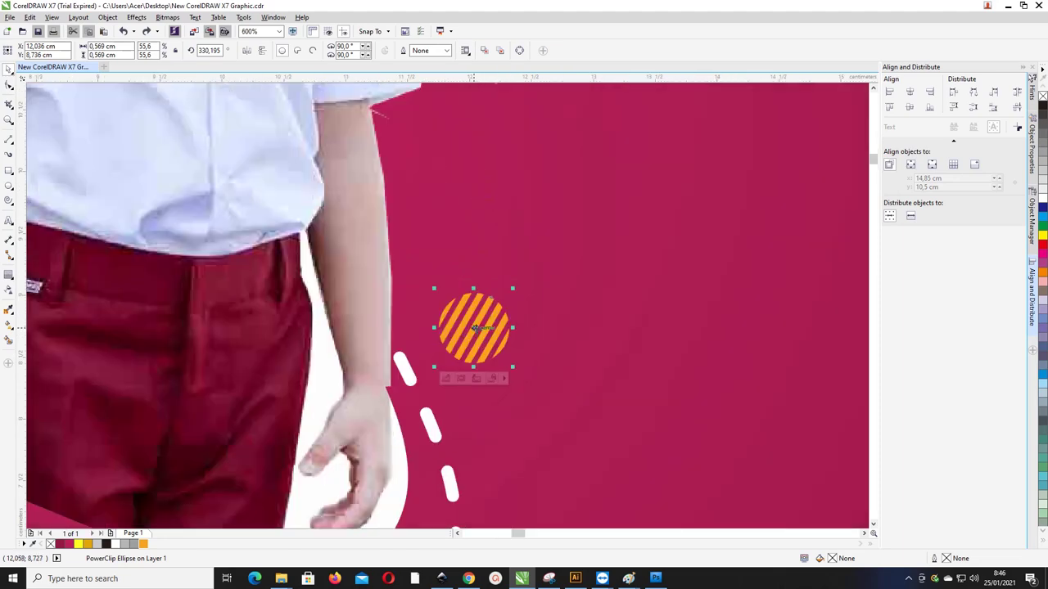
right_click(475, 324)
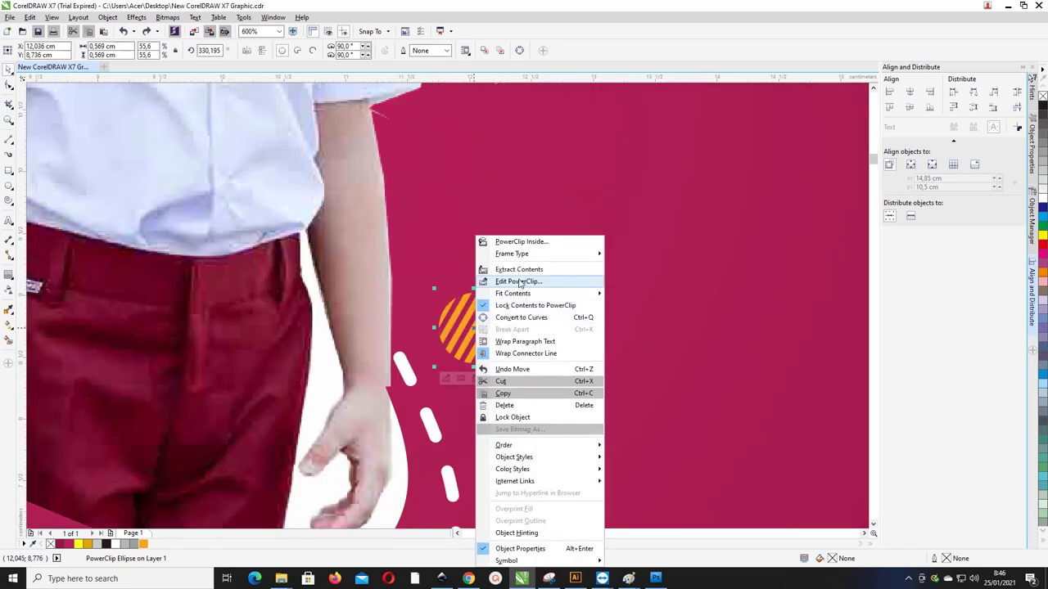
left_click(521, 282)
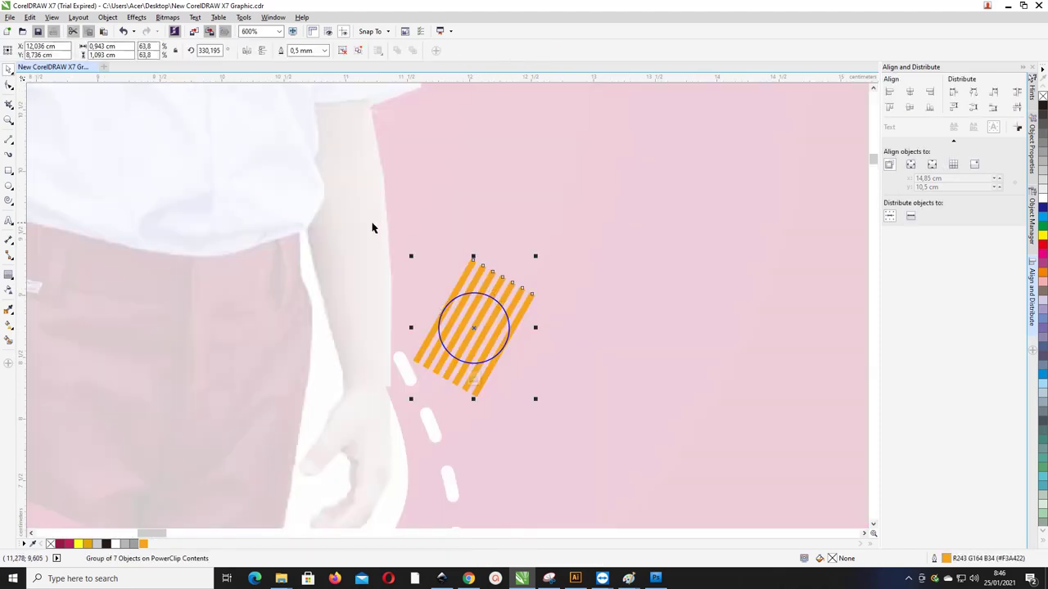
left_click(107, 17)
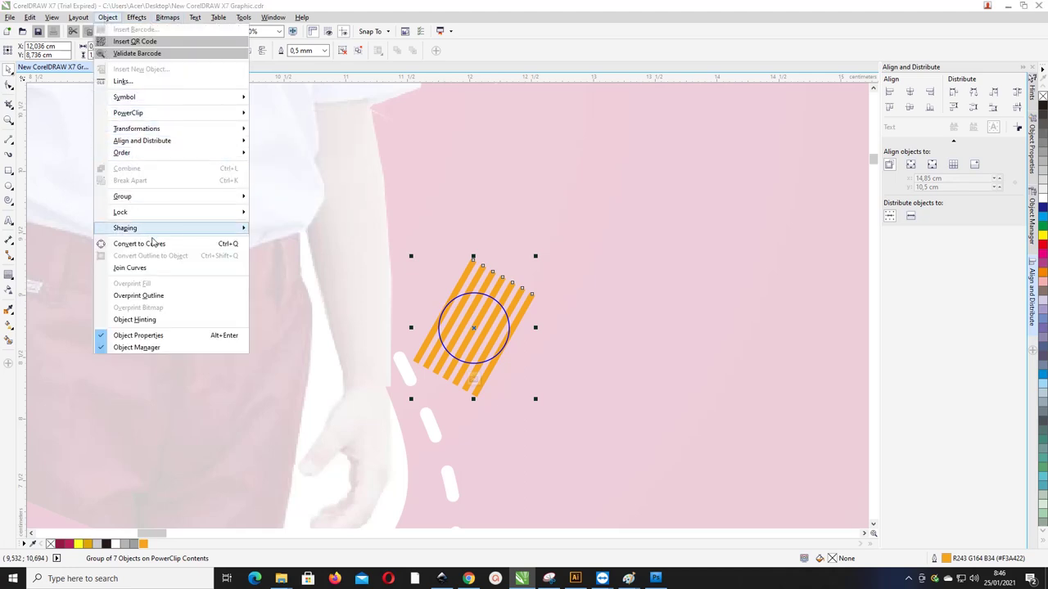
left_click(183, 249)
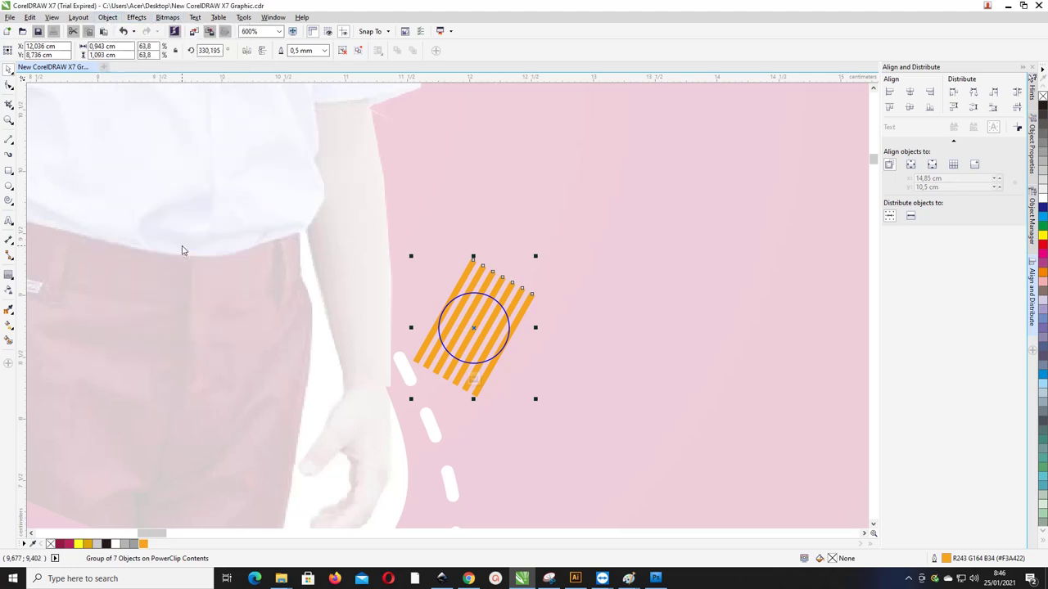
left_click(9, 86)
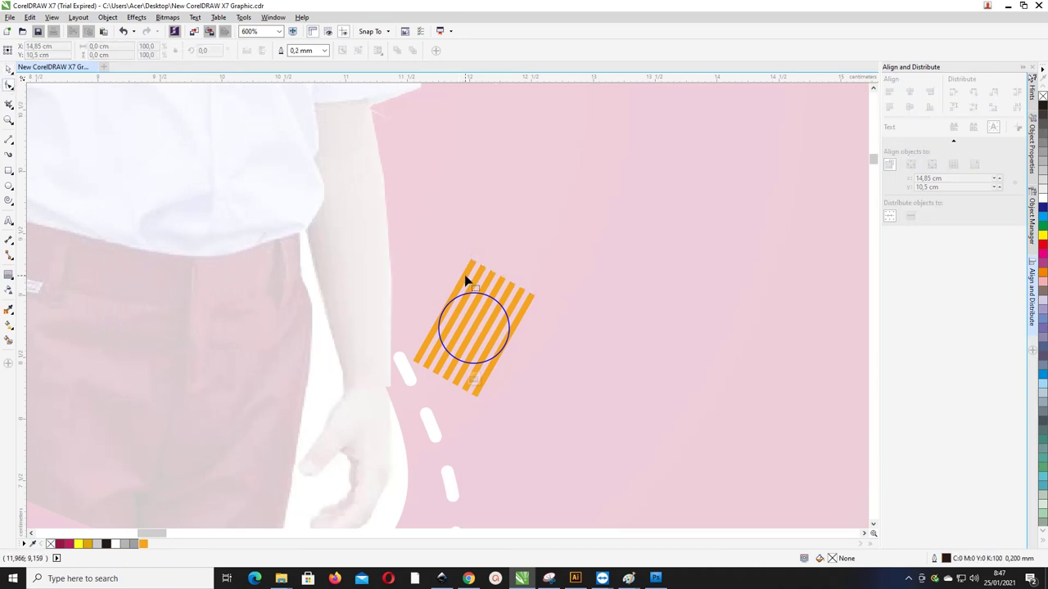
scroll(470, 287, "up", 2)
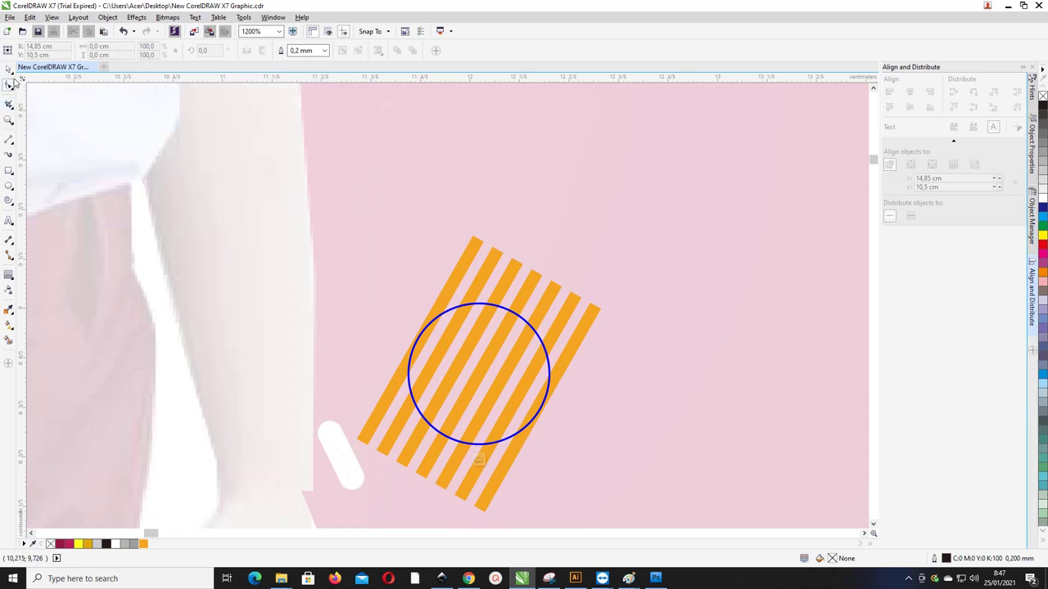
key("space")
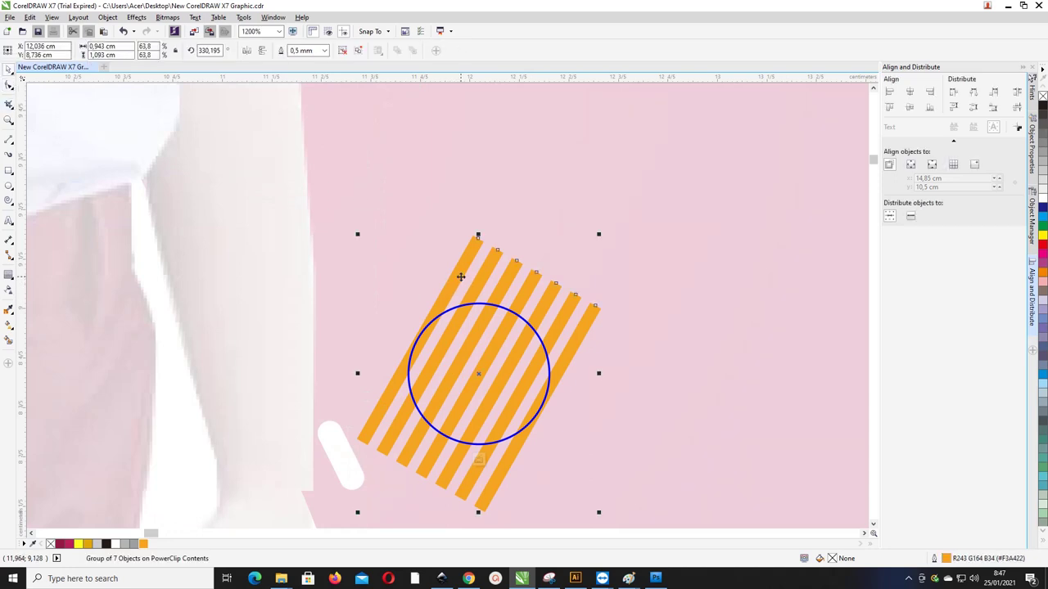
key("ctrl+u")
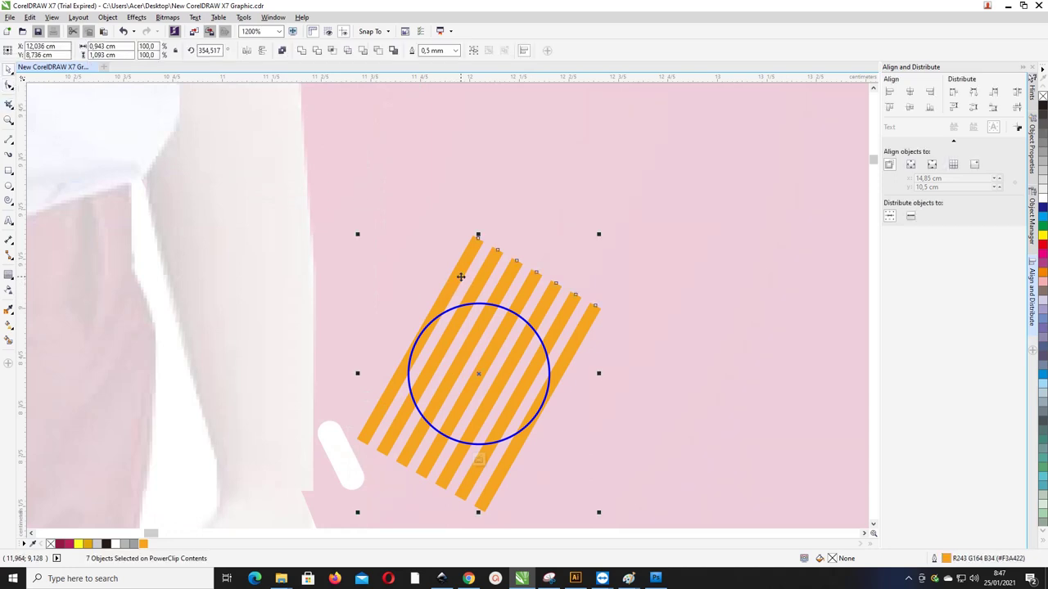
Convert the outline of the first orange line on the group's outer left side to an object
double_click(474, 244)
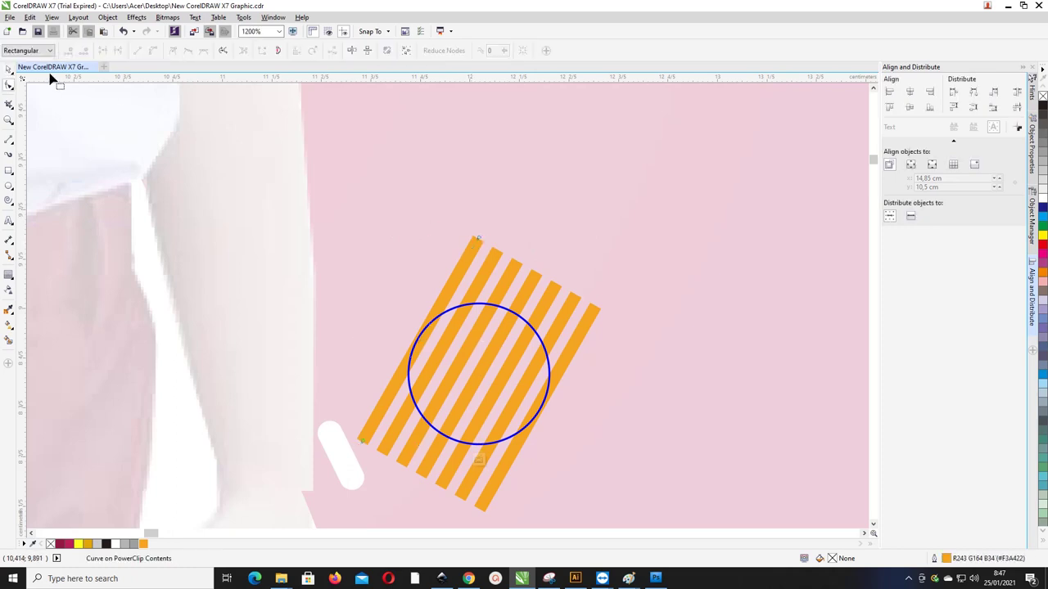
key("space")
key("space")
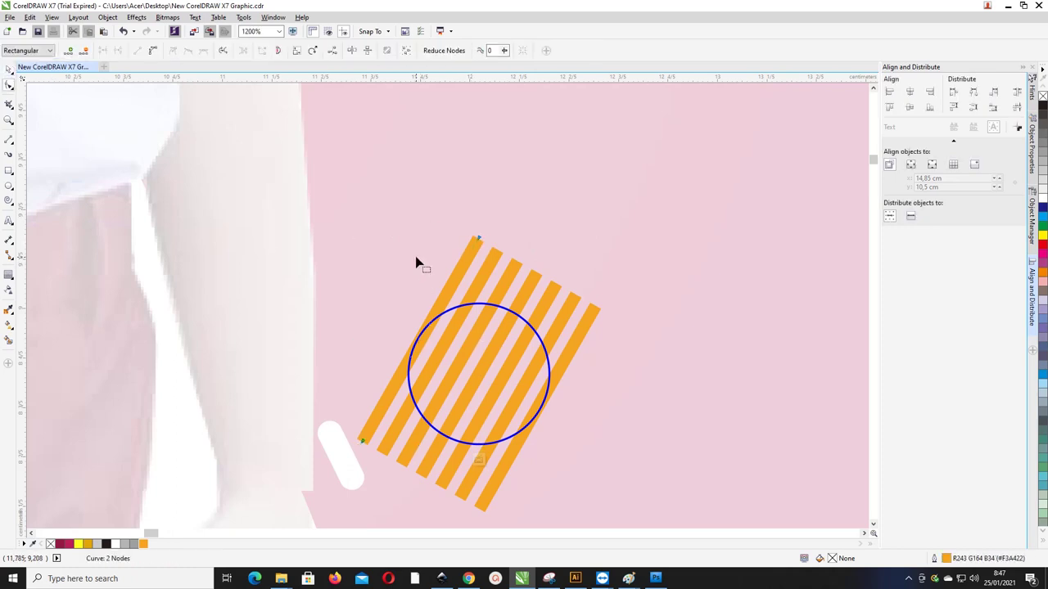
left_click(110, 18)
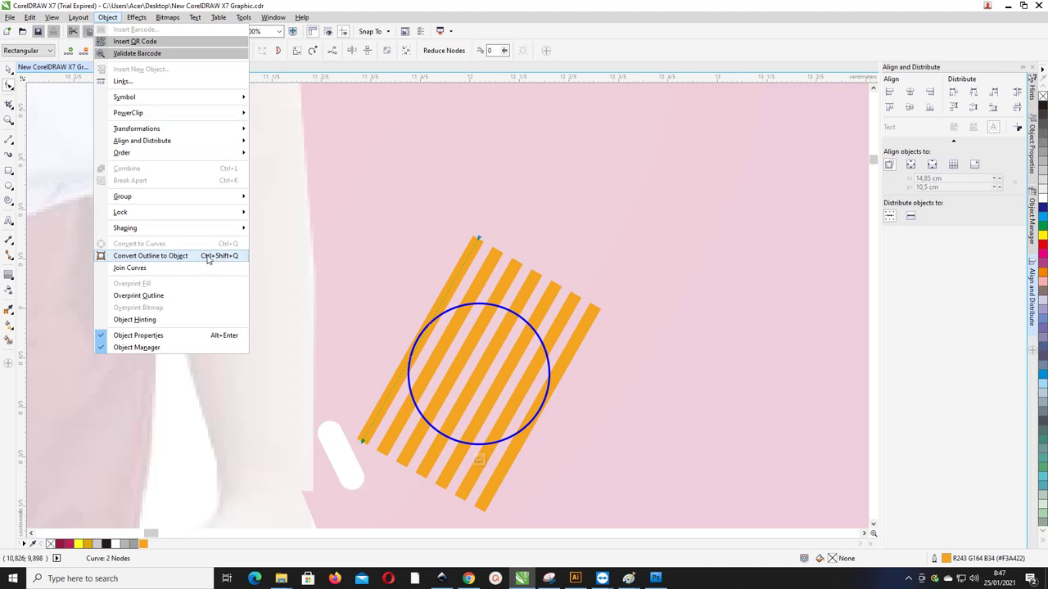
left_click(159, 256)
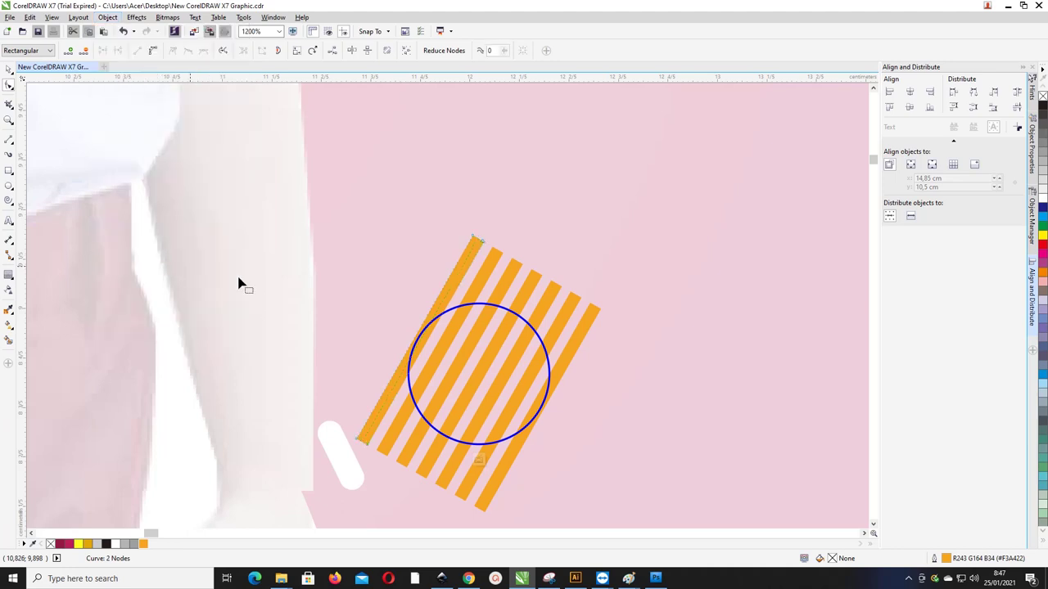
Select the remaining six orange lines together and convert their outlines to objects
left_click(532, 288, "shift")
left_click(549, 304, "shift")
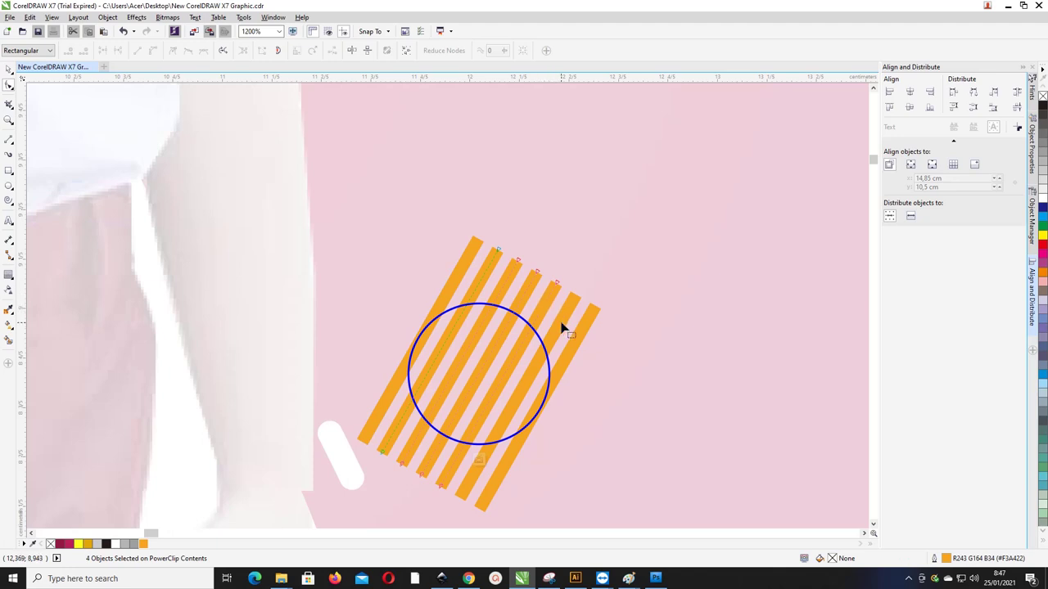
left_click(568, 334, "shift")
left_click(576, 350, "shift")
left_click(107, 18)
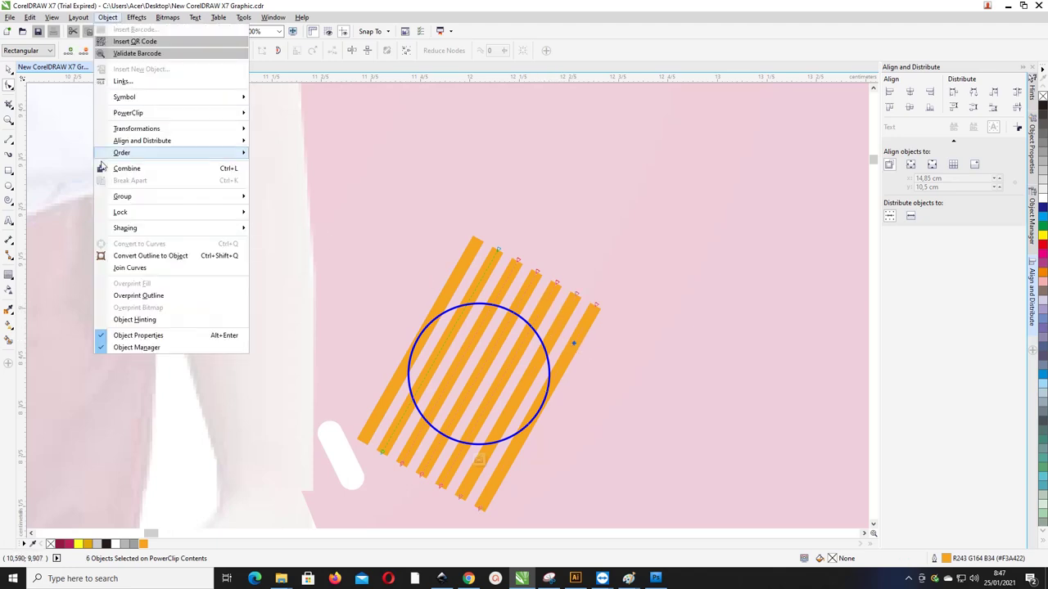
left_click(183, 257)
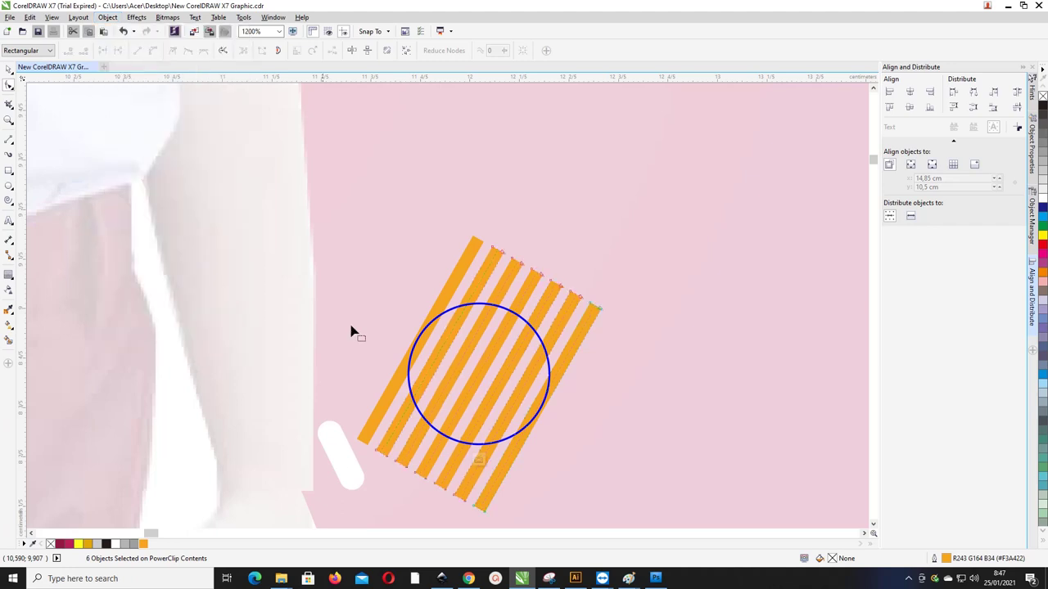
Group all seven converted stripes, finish editing the PowerClip, and select the lower orange circle
left_click(10, 69)
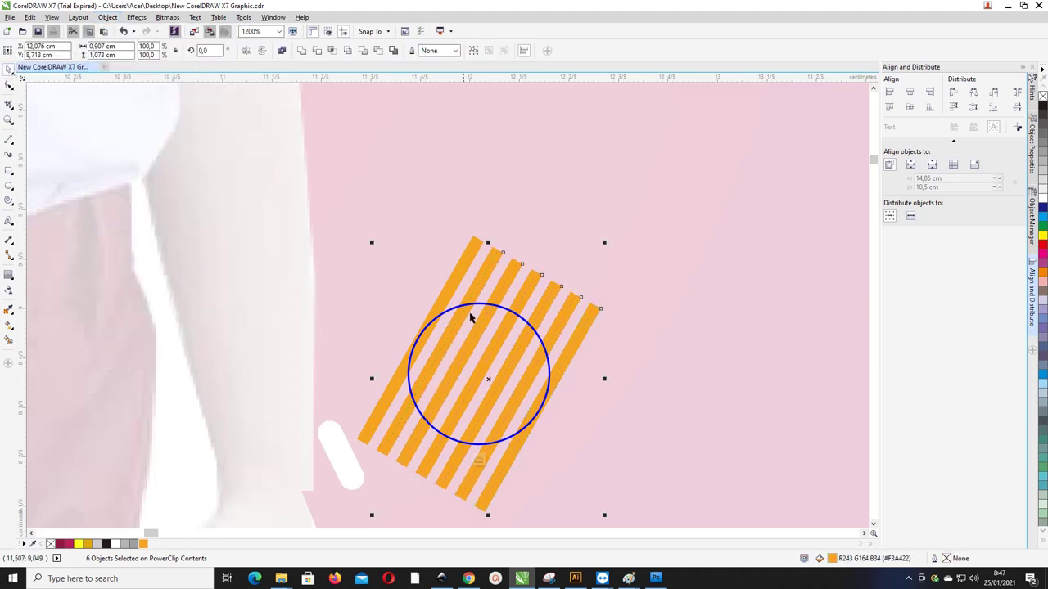
left_click(471, 253, "shift")
scroll(437, 254, "down", 2)
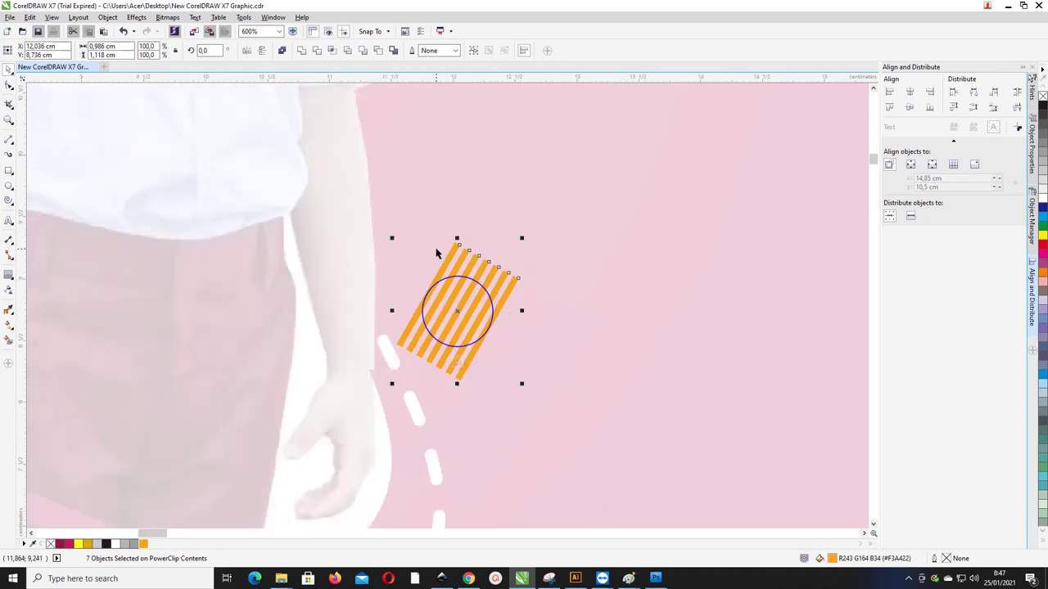
key("ctrl+g")
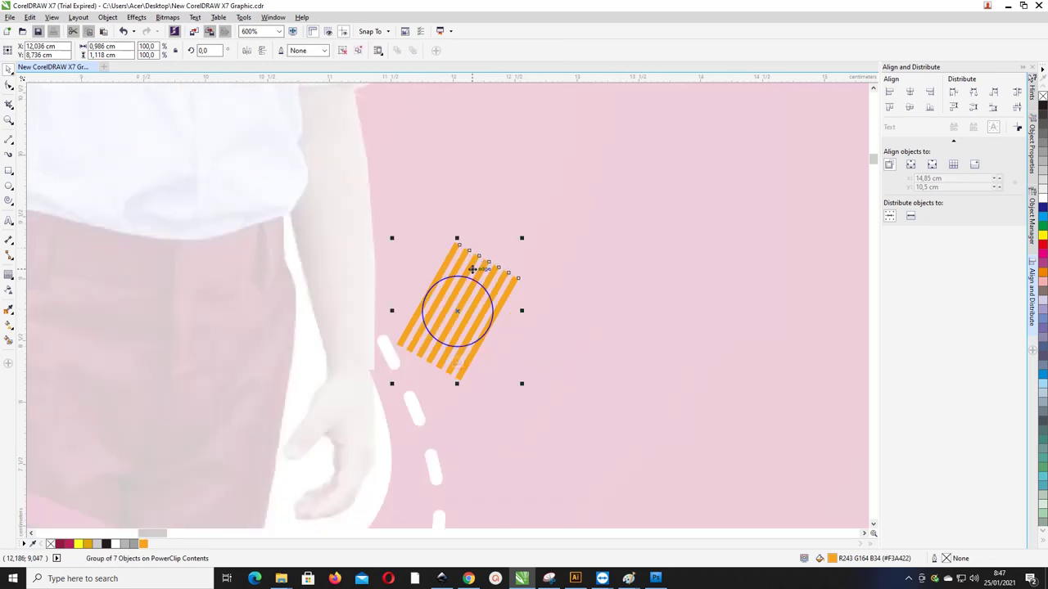
right_click(466, 267)
left_click(499, 299)
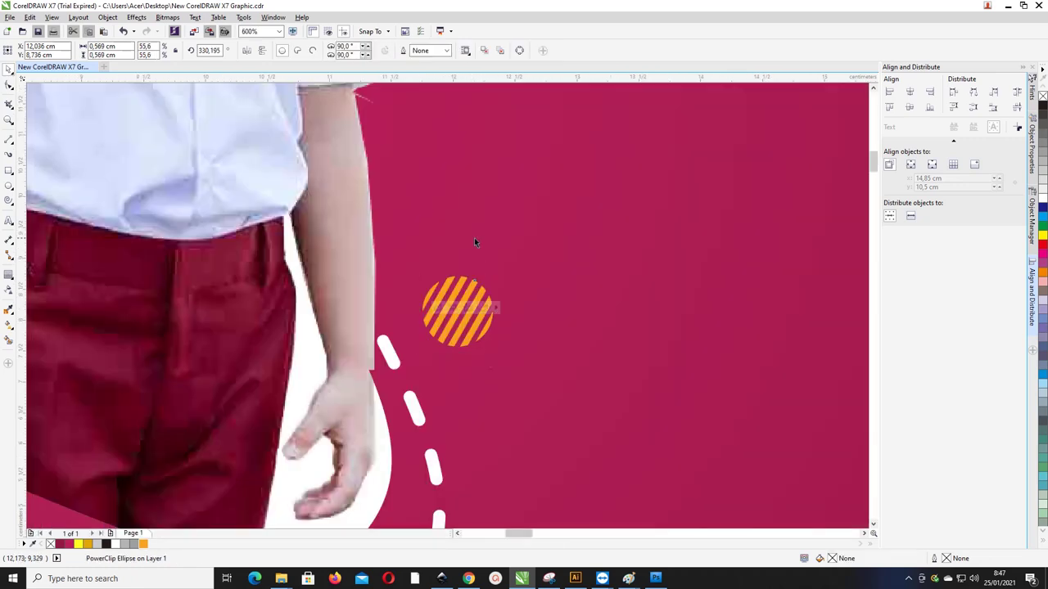
left_click(473, 264)
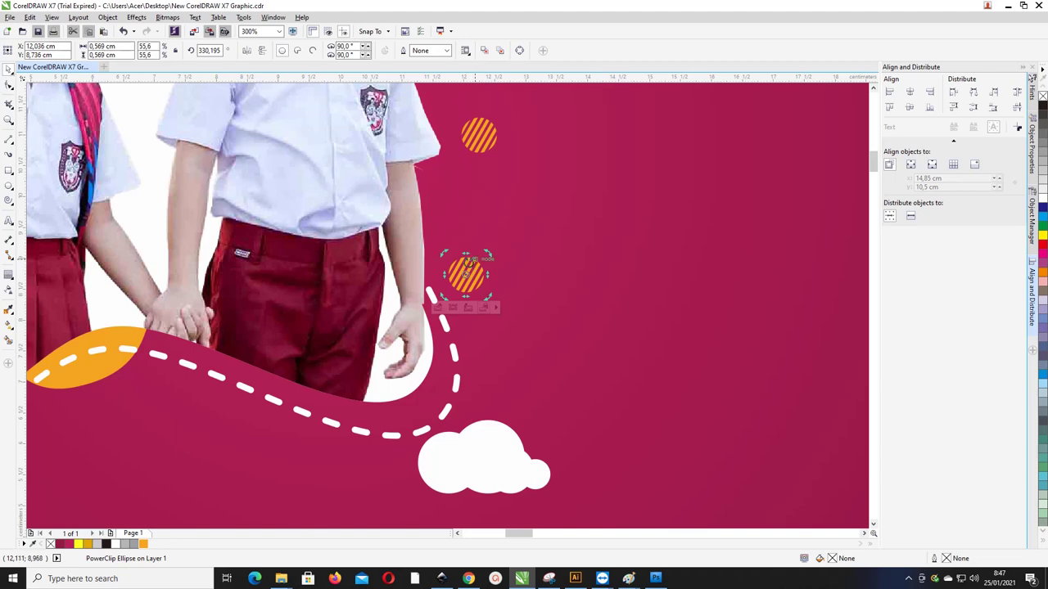
Try enlarging the lower orange striped circle to about 1.7 cm, then the upper one, and undo the upper circle's enlargement
left_click(486, 262)
left_click_drag(487, 254, 522, 223)
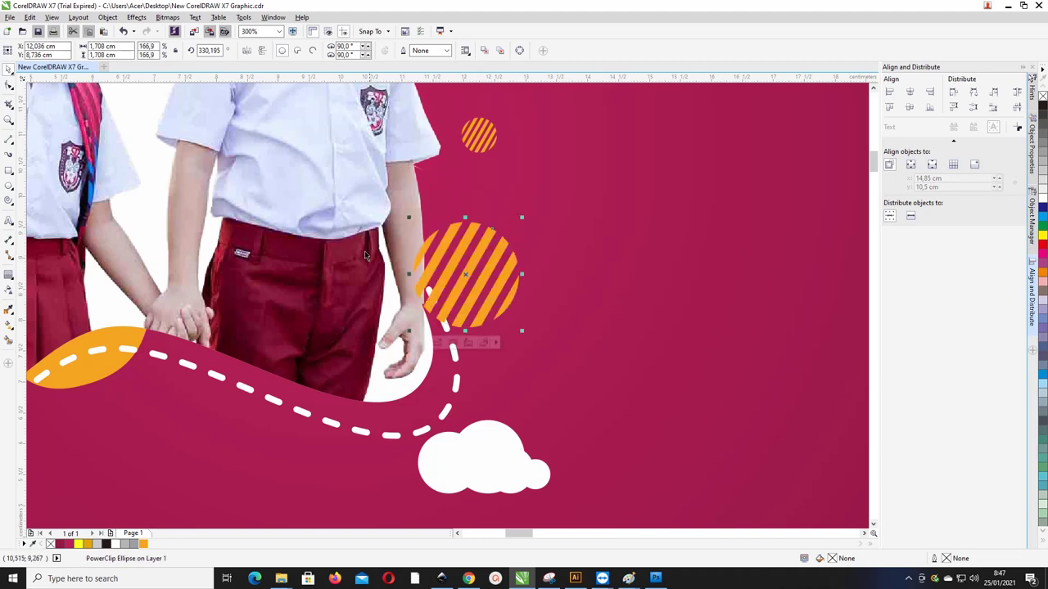
scroll(434, 251, "down", 1)
left_click(456, 193)
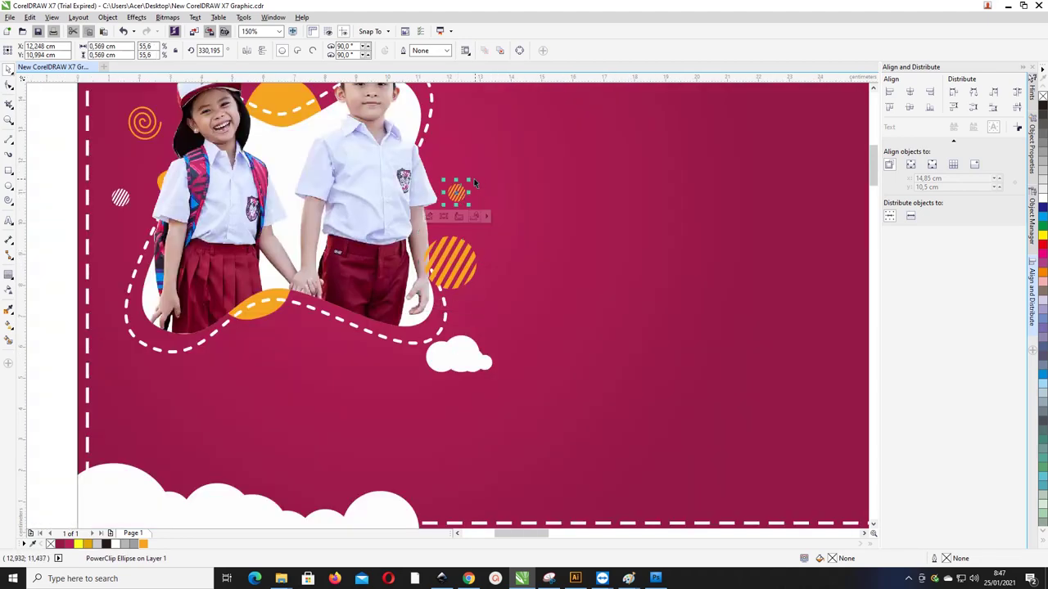
left_click_drag(471, 180, 496, 154)
key("ctrl+z")
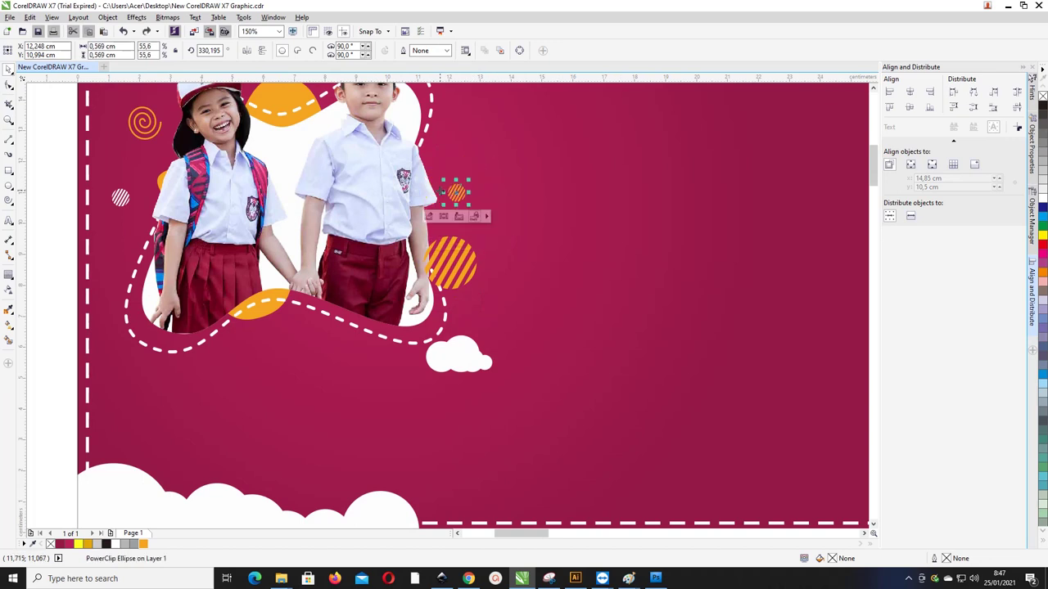
Delete the upper orange striped circle and reduce the remaining one to about 0.77 cm, placing it beside the boy's arm
key("Delete")
left_click_drag(460, 255, 454, 232)
scroll(491, 217, "down", 3)
key("Escape")
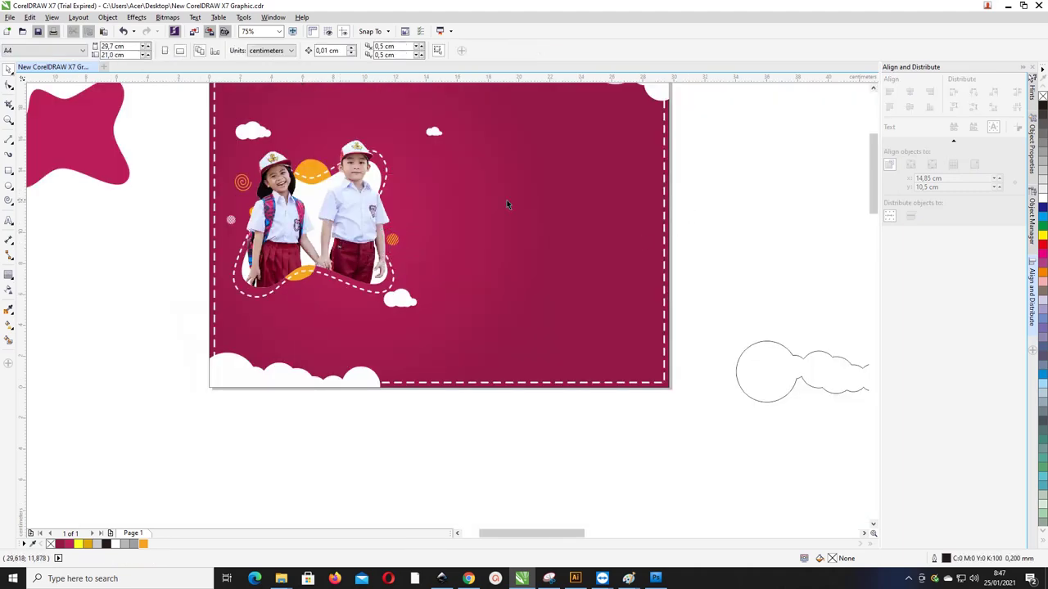
Move the white striped circle lower beside the girl and shift the orange striped circle slightly lower and farther from the boy
scroll(288, 230, "up", 3)
left_click_drag(170, 212, 181, 243)
left_click(495, 250)
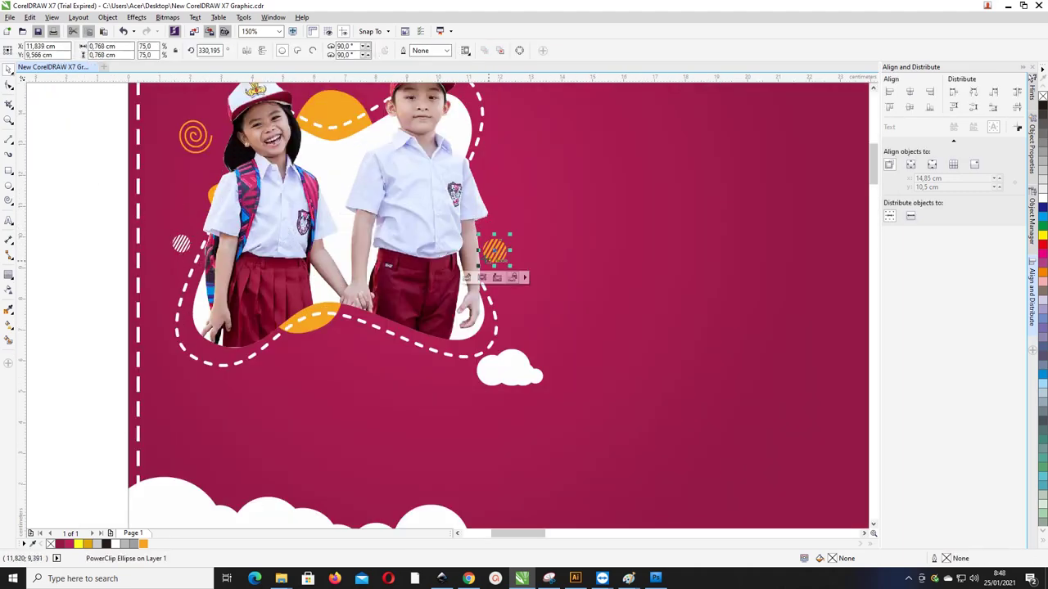
left_click_drag(491, 252, 507, 266)
Select the prepared grey layout with its text and icons from the far end of the pasteboard and move it beside the page
scroll(368, 257, "down", 3)
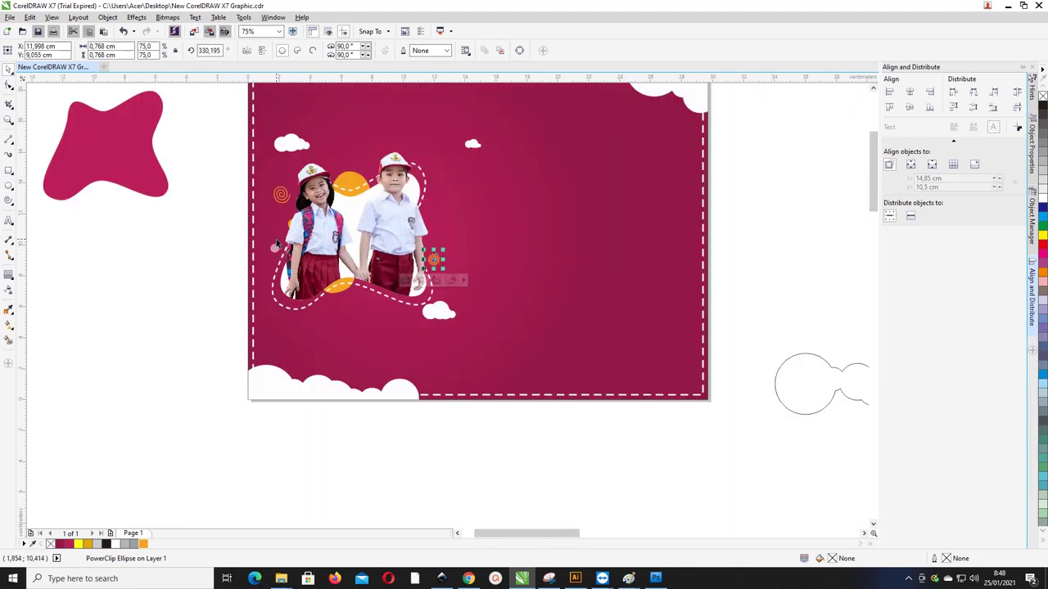
scroll(277, 244, "down", 3)
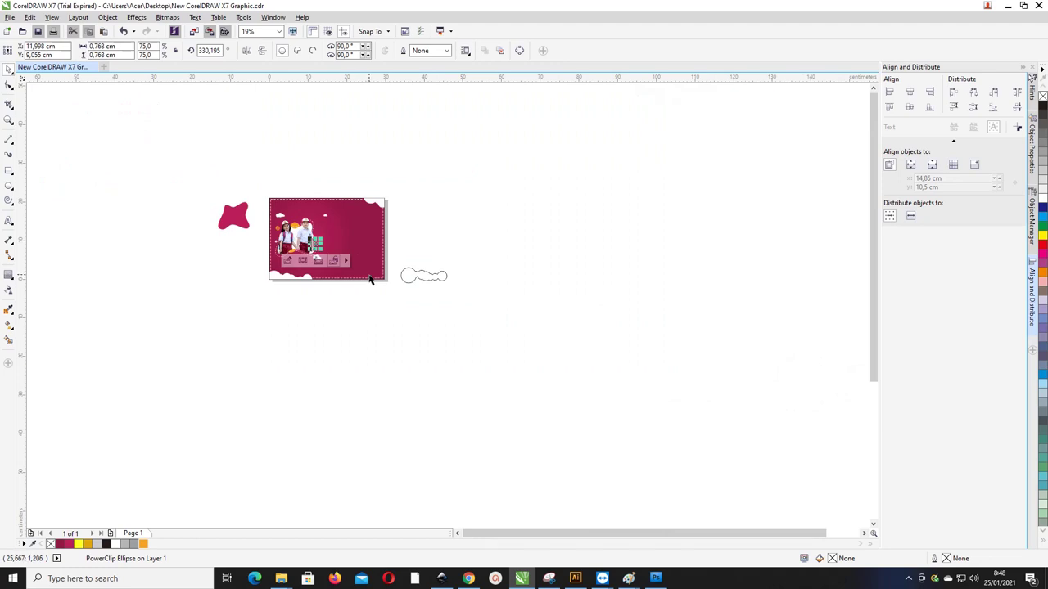
key("F4")
left_click_drag(647, 435, 751, 515)
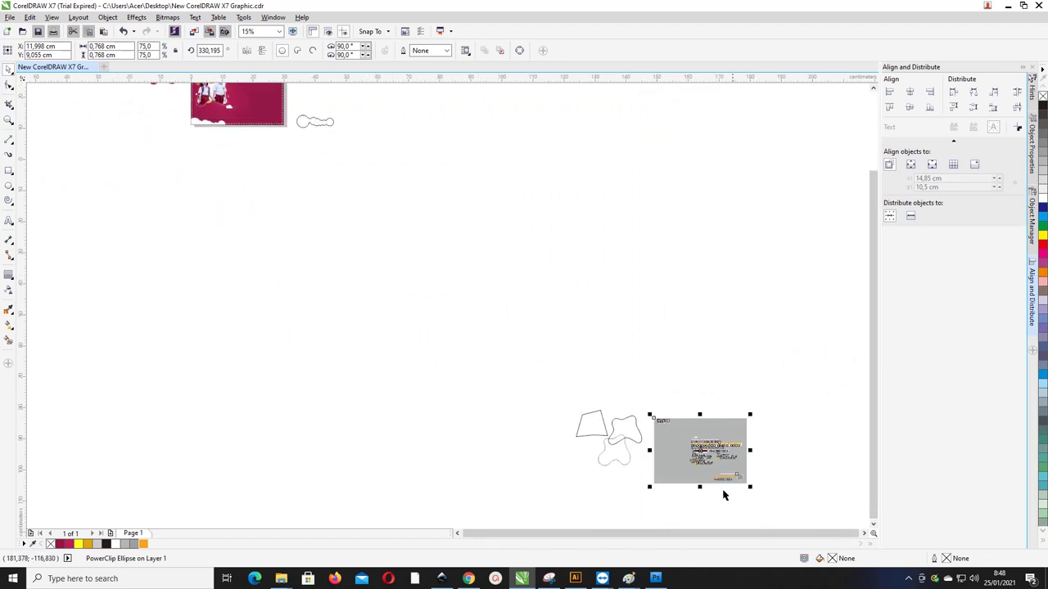
left_click_drag(698, 439, 389, 146)
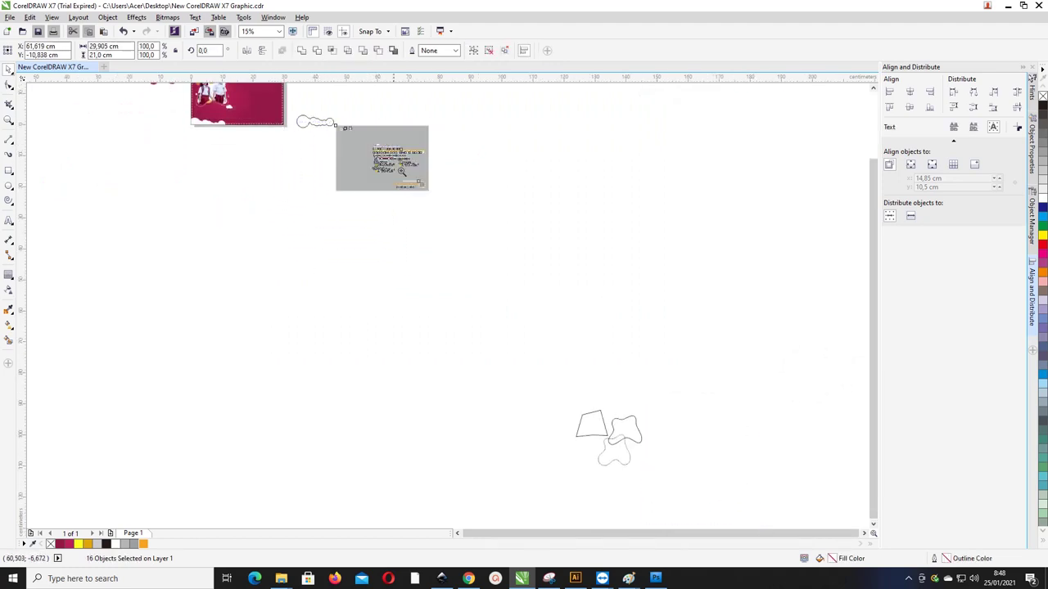
left_click_drag(500, 223, 171, 94)
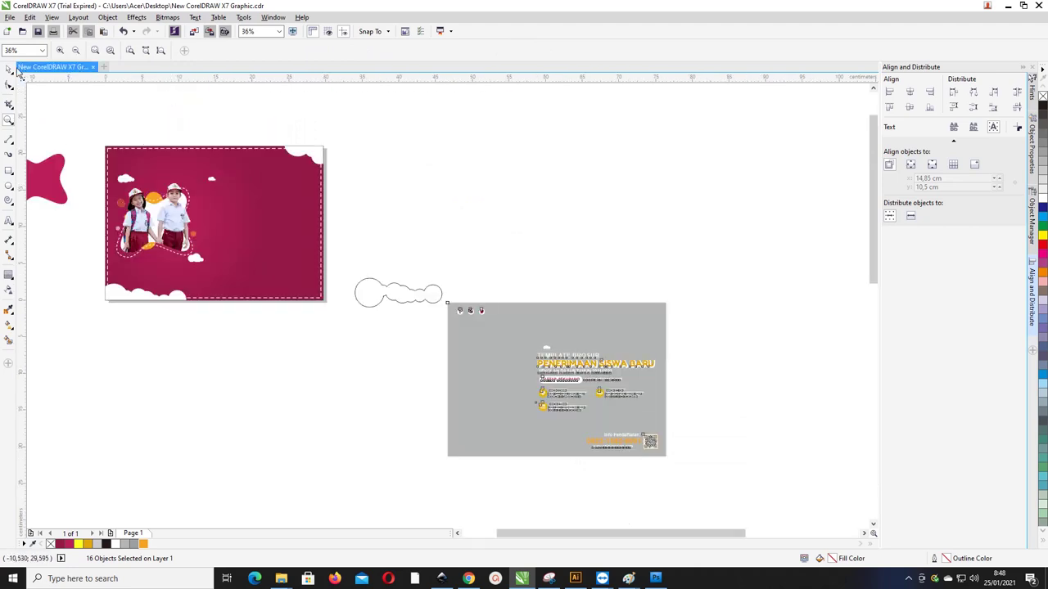
left_click(10, 71)
left_click_drag(565, 376, 487, 207)
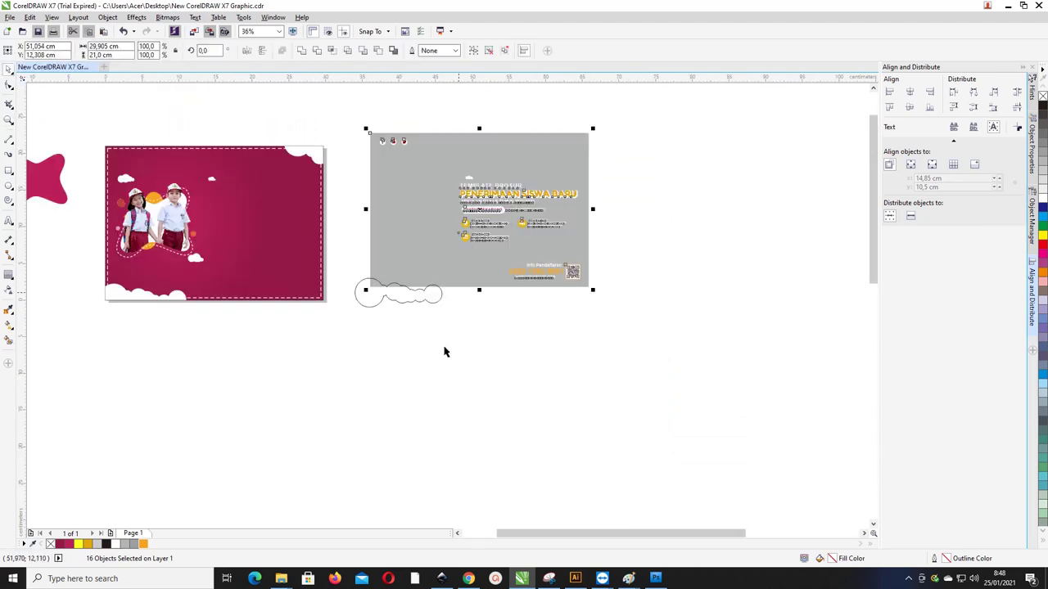
Delete the leftover unfilled cloud outline lying below the grey layout
left_click(445, 352)
left_click_drag(454, 331, 345, 269)
key("Delete")
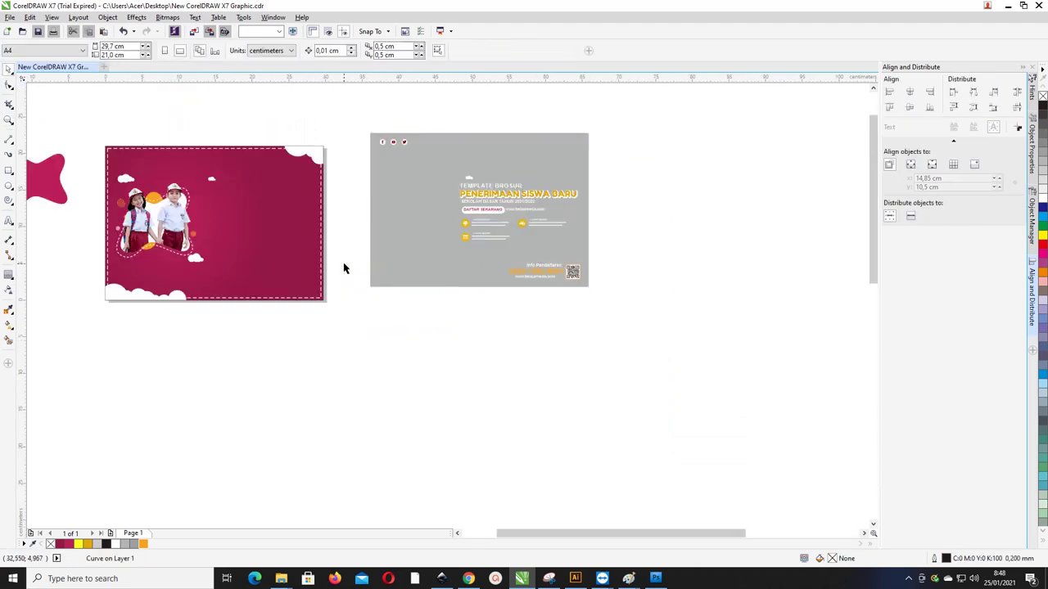
Move the whole grey layout closer to the crimson page, leaving a small gap between them
left_click_drag(639, 315, 363, 113)
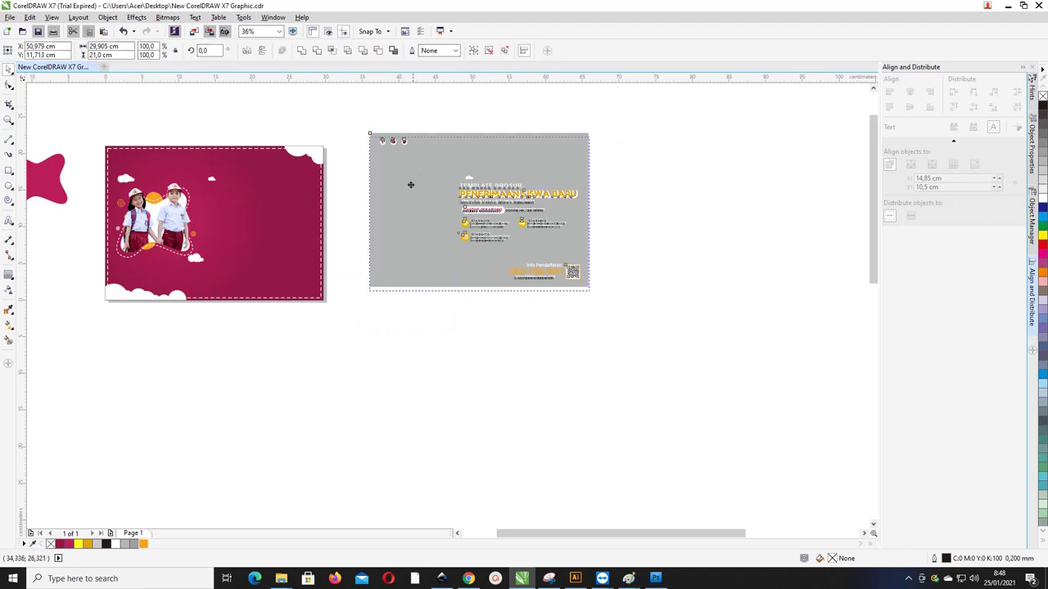
left_click_drag(409, 183, 377, 187)
key("z")
left_click_drag(76, 129, 559, 298)
left_click(8, 70)
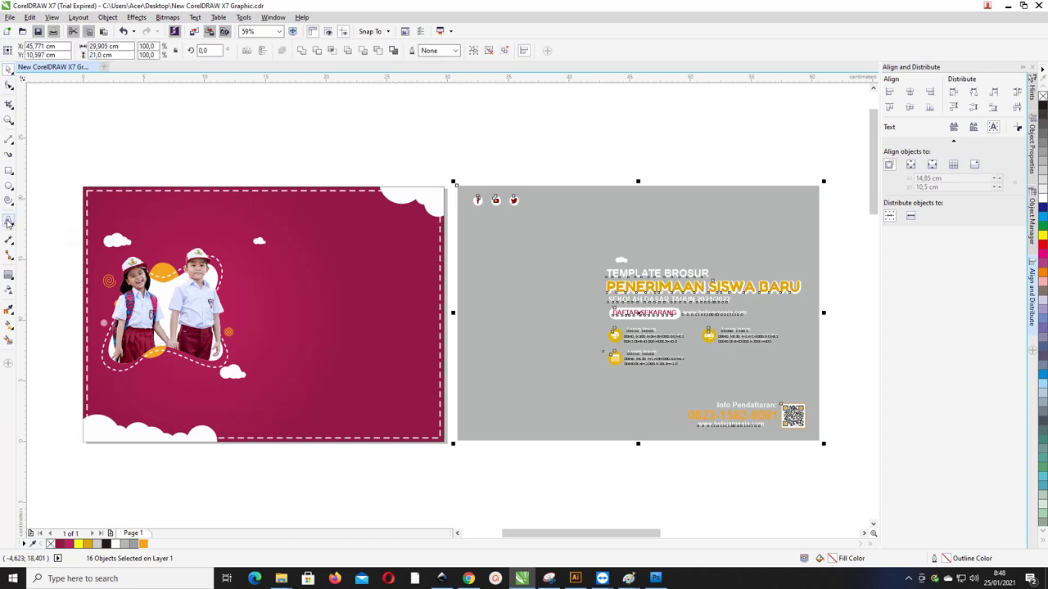
left_click(8, 222)
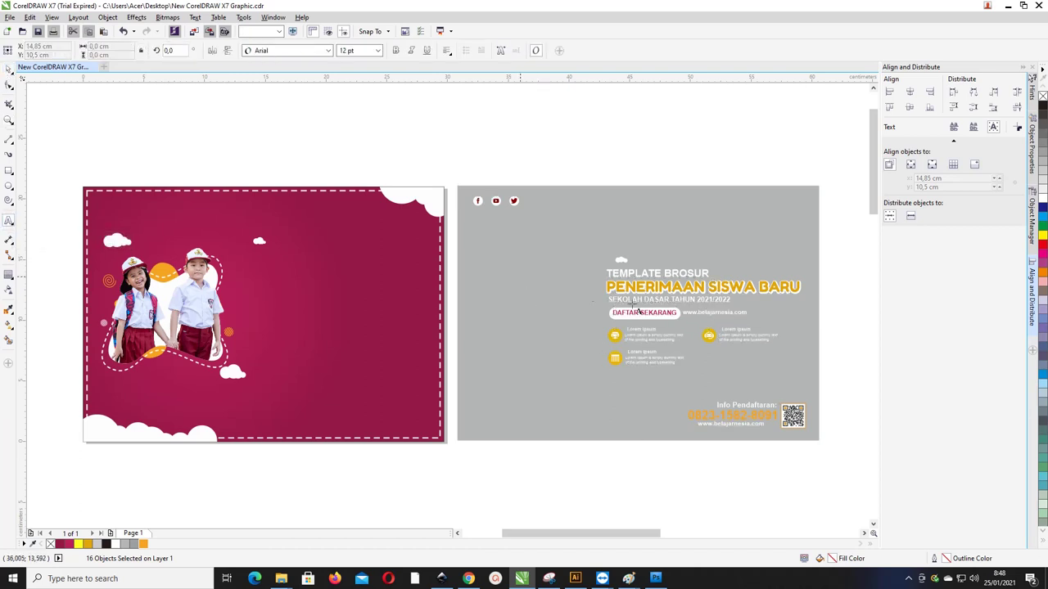
scroll(634, 308, "up", 2)
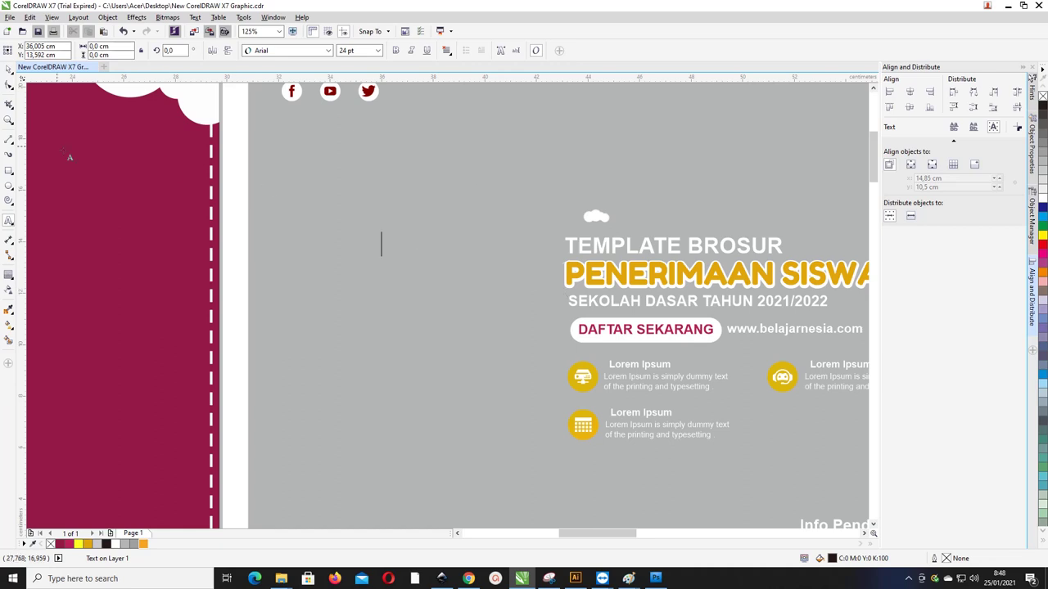
left_click(9, 70)
Select the PENERIMAAN SISWA BARU headline group and ungroup all of its objects
scroll(472, 265, "down", 2)
left_click(526, 272)
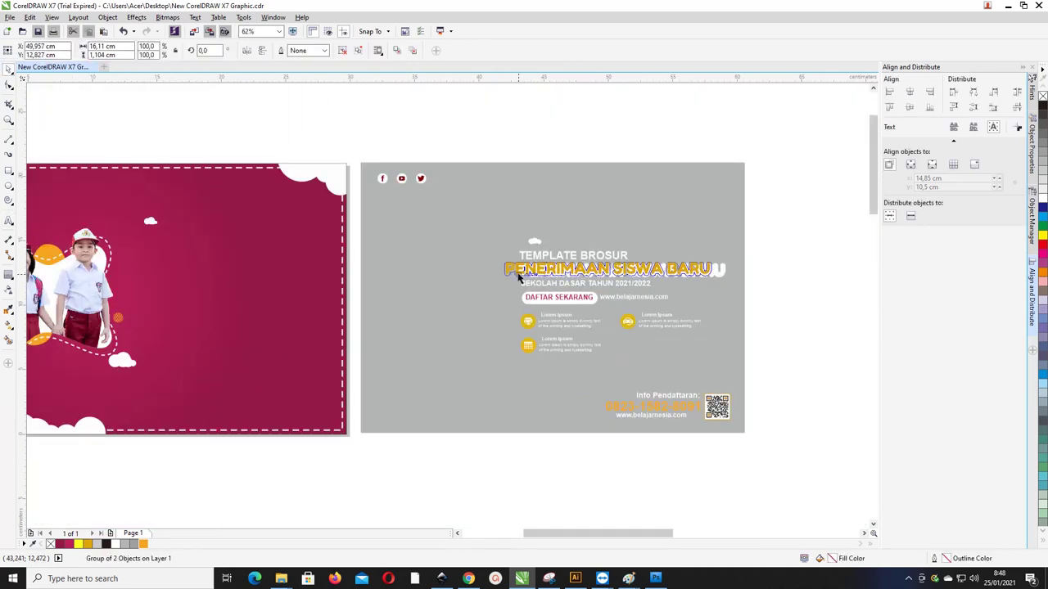
left_click_drag(606, 268, 623, 269)
right_click(609, 274)
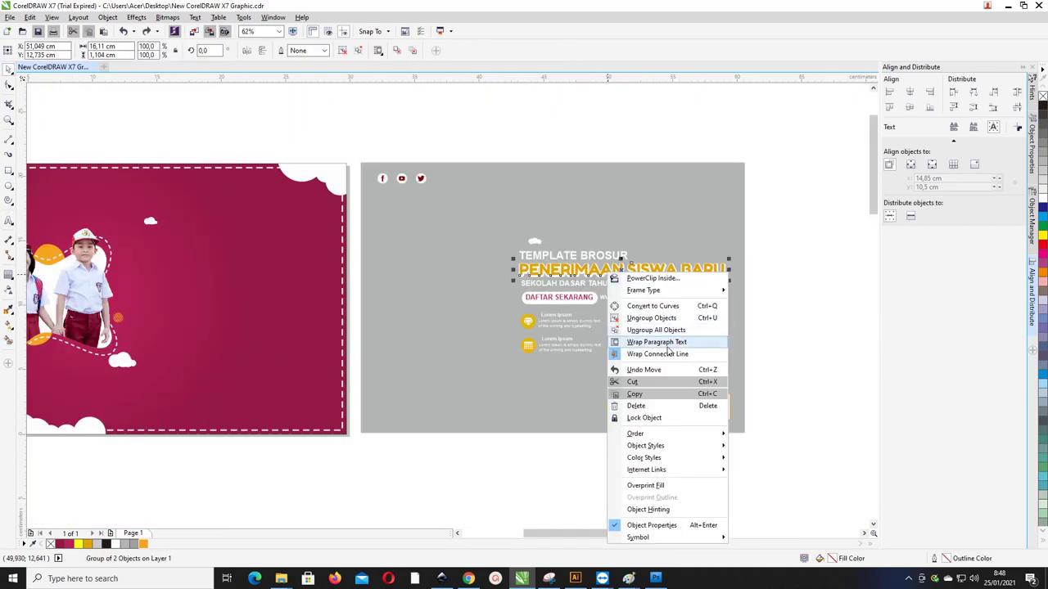
left_click(665, 330)
Delete the headline's white backing curve and place the gold text directly below TEMPLATE BROSUR
left_click(718, 274)
scroll(718, 274, "up", 2)
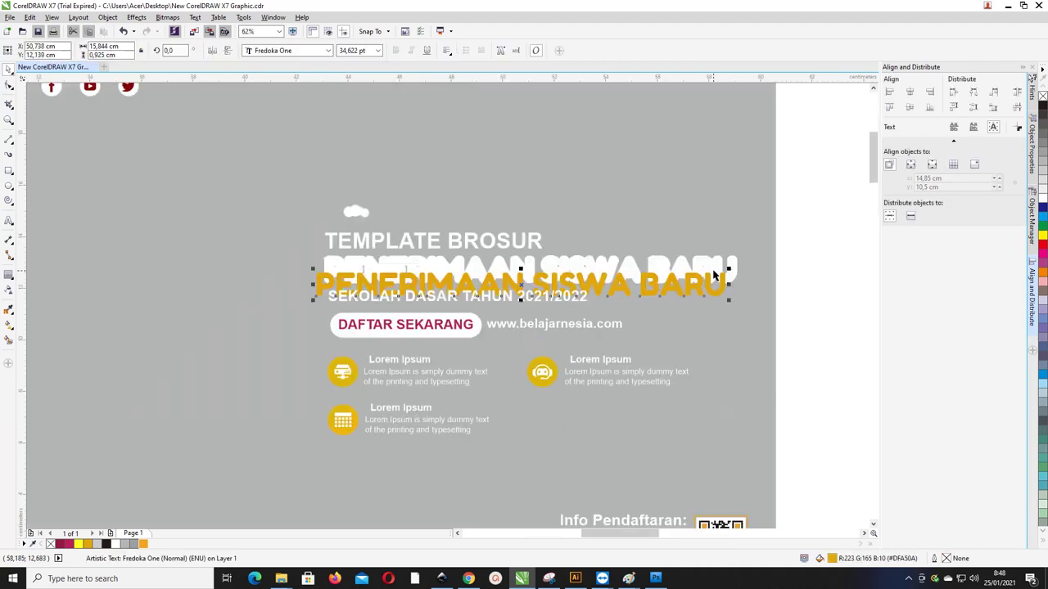
left_click(663, 264)
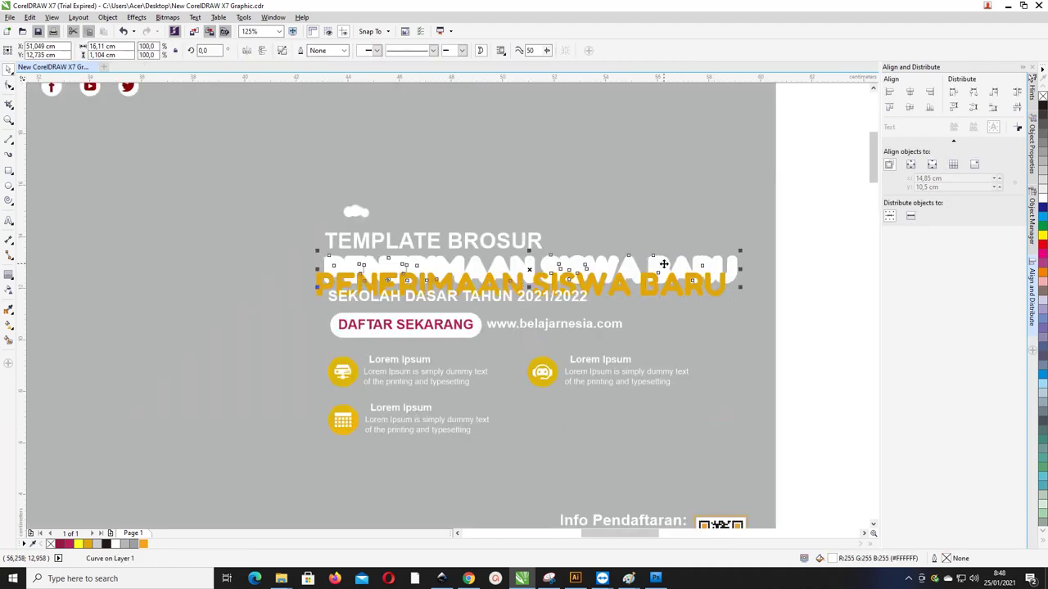
key("Delete")
left_click_drag(661, 268, 667, 253)
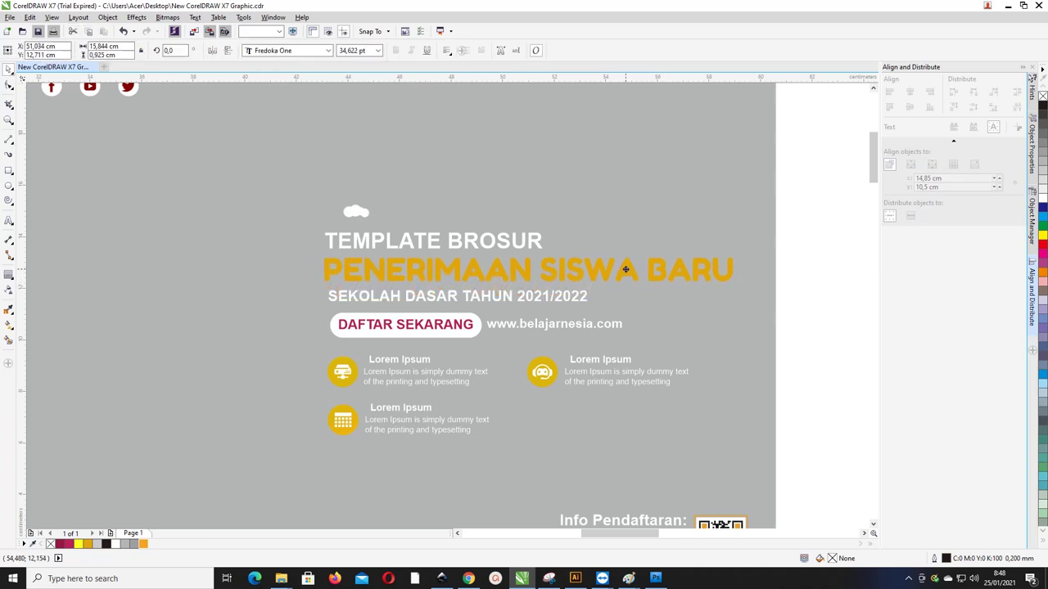
left_click(9, 276)
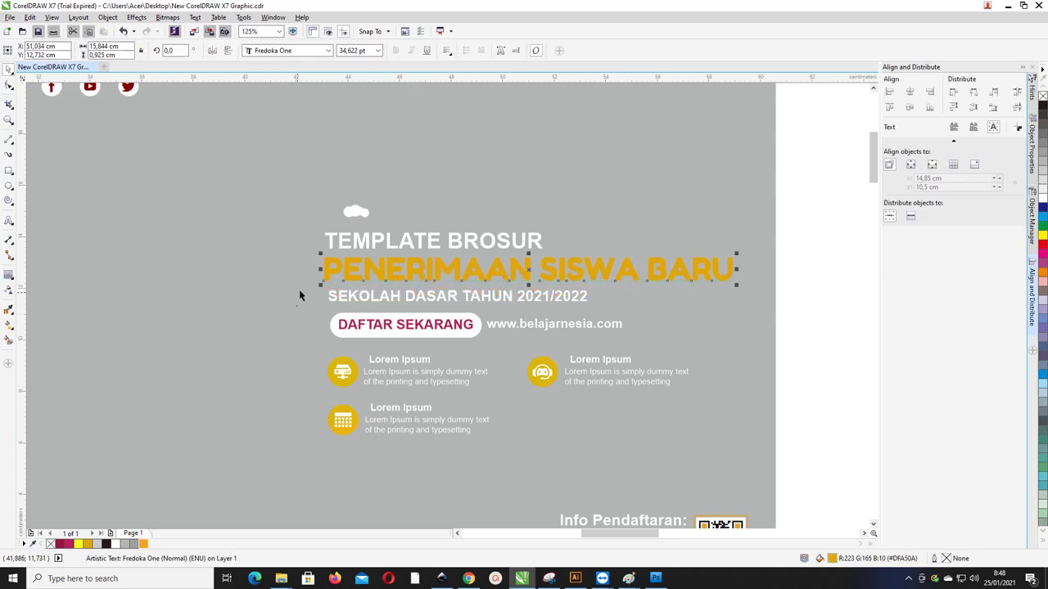
double_click(502, 272)
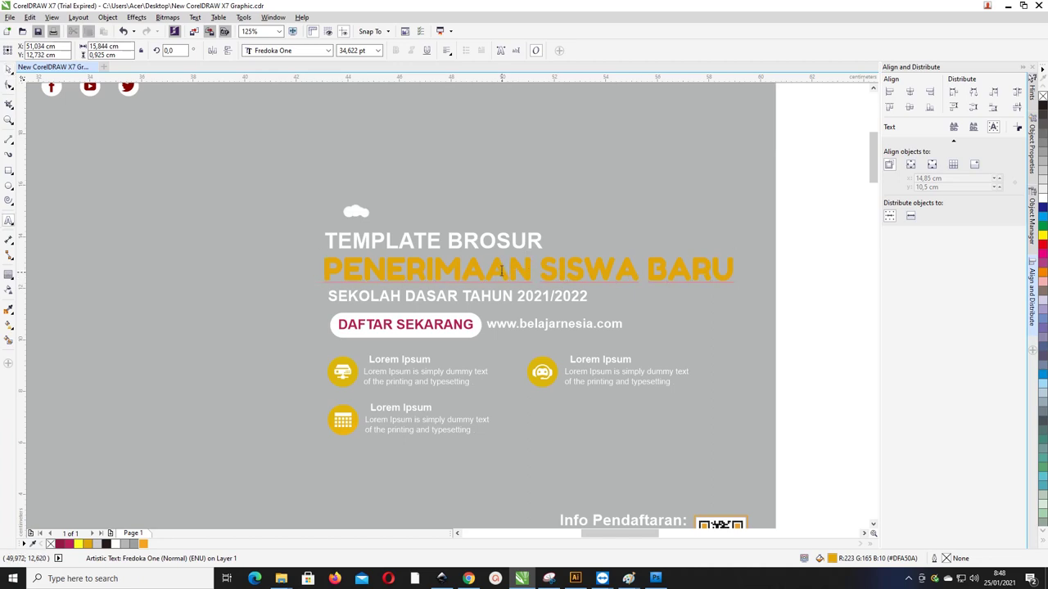
key("ctrl+a")
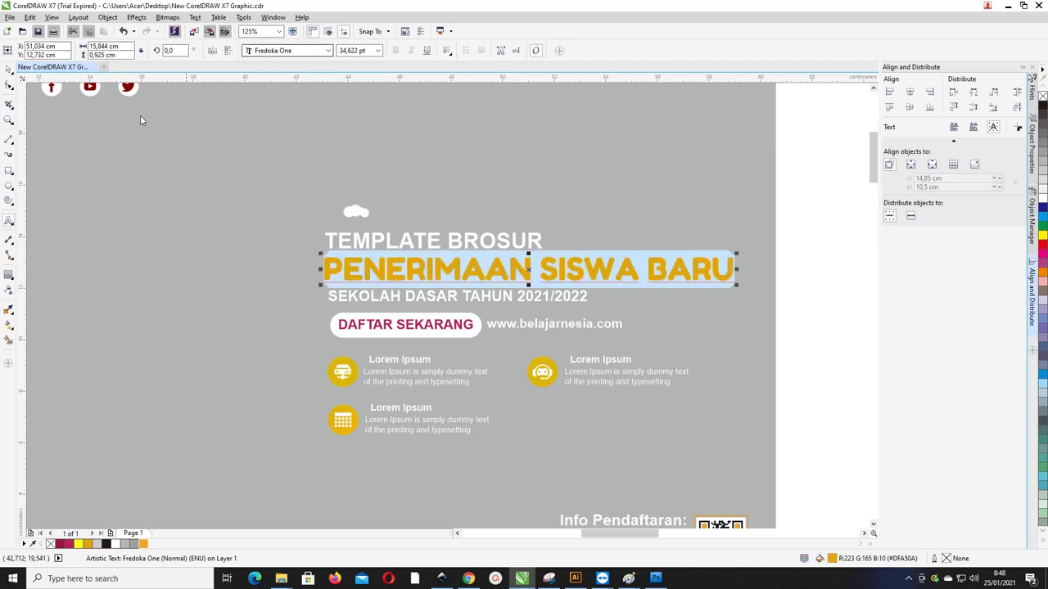
left_click(7, 72)
left_click(23, 69)
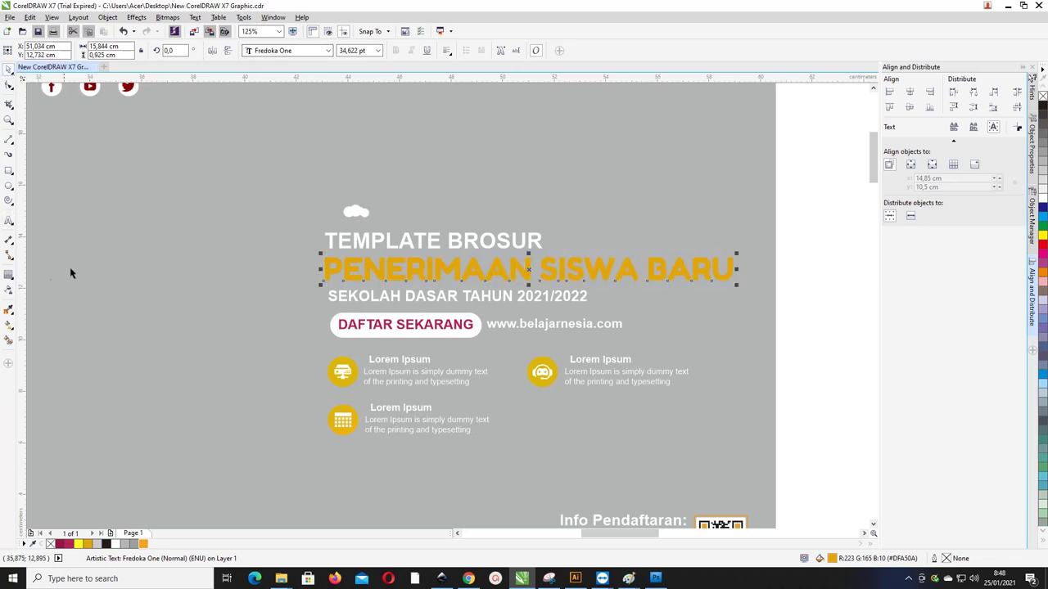
Apply a one-step outside contour of 0.05 cm to the PENERIMAAN SISWA BARU headline and fill the contour white
left_click(10, 277)
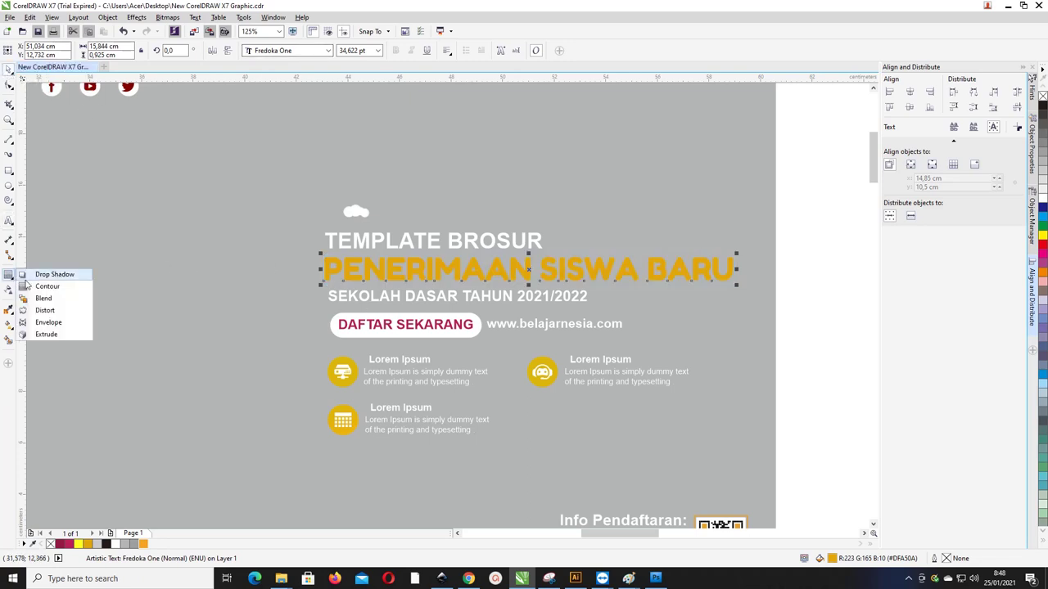
left_click(29, 288)
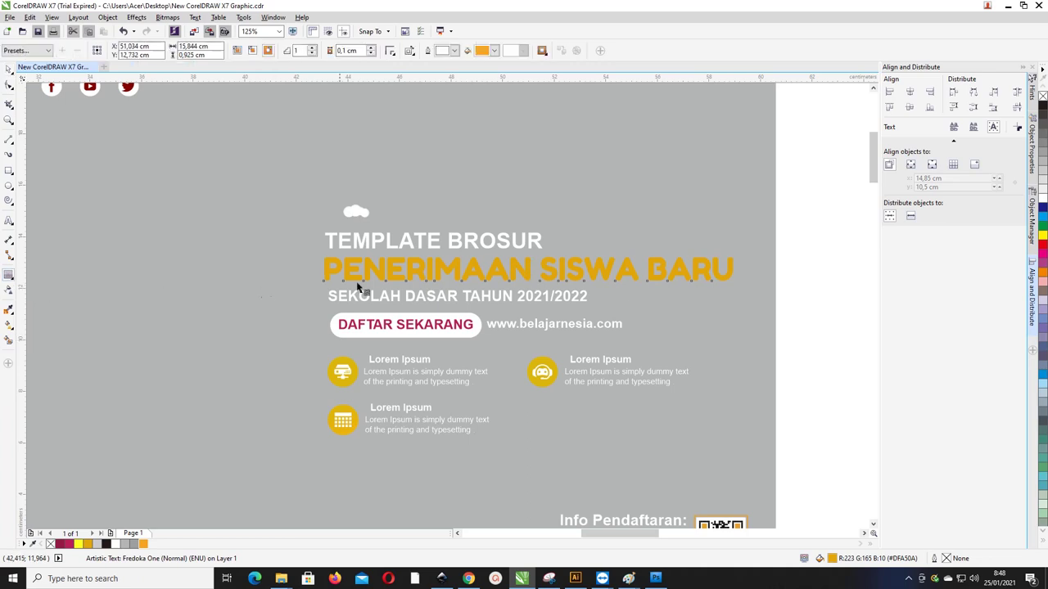
scroll(426, 269, "up", 2)
mouse_move(428, 262)
left_mouse_down()
mouse_move(425, 247)
mouse_move(430, 255)
left_mouse_up()
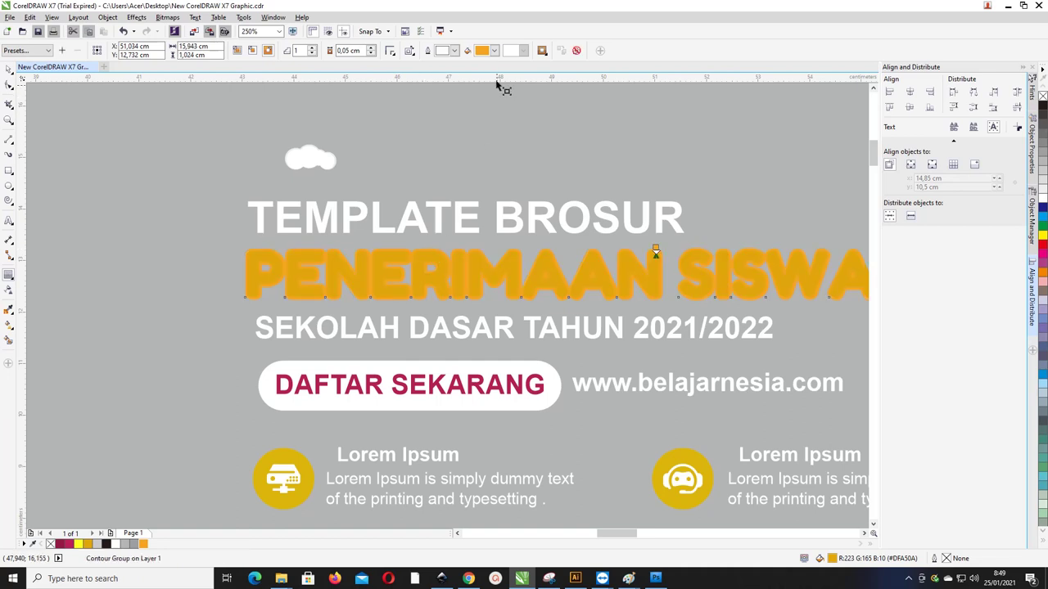
left_click(494, 51)
left_click(512, 74)
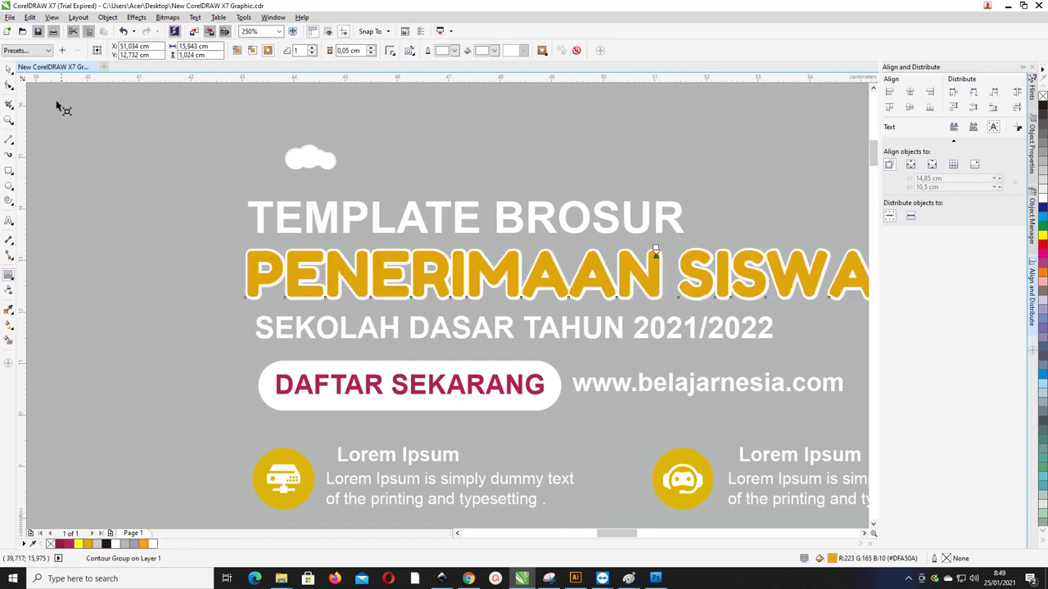
left_click(9, 69)
Move the Info Pendaftaran contact block with its QR code into the lower-right corner of the crimson page
scroll(651, 292, "down", 2)
scroll(651, 292, "down", 1)
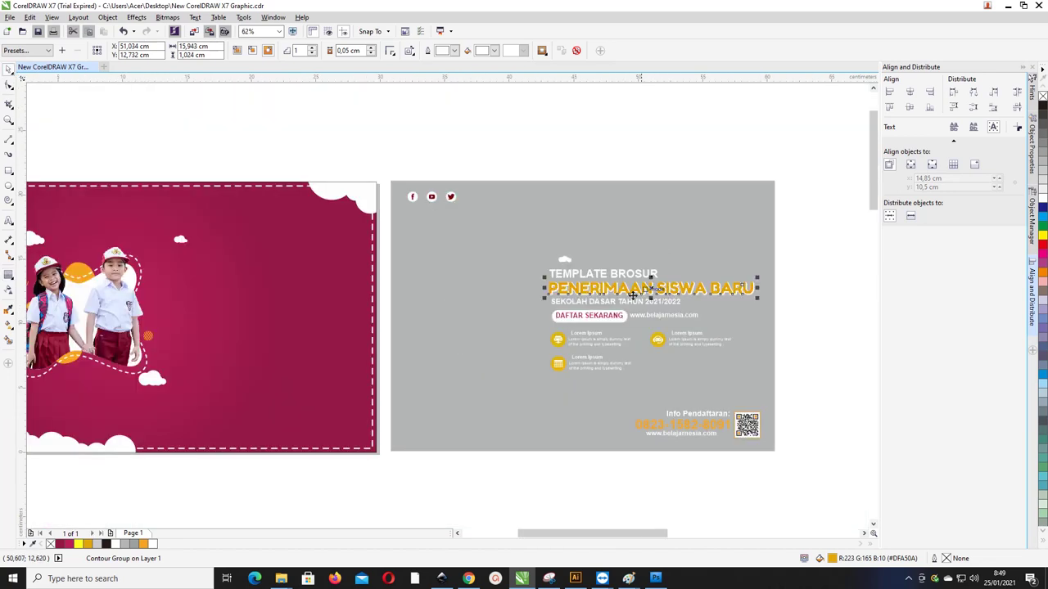
left_click(825, 426)
left_click_drag(825, 473, 619, 377)
left_click_drag(737, 426, 342, 428)
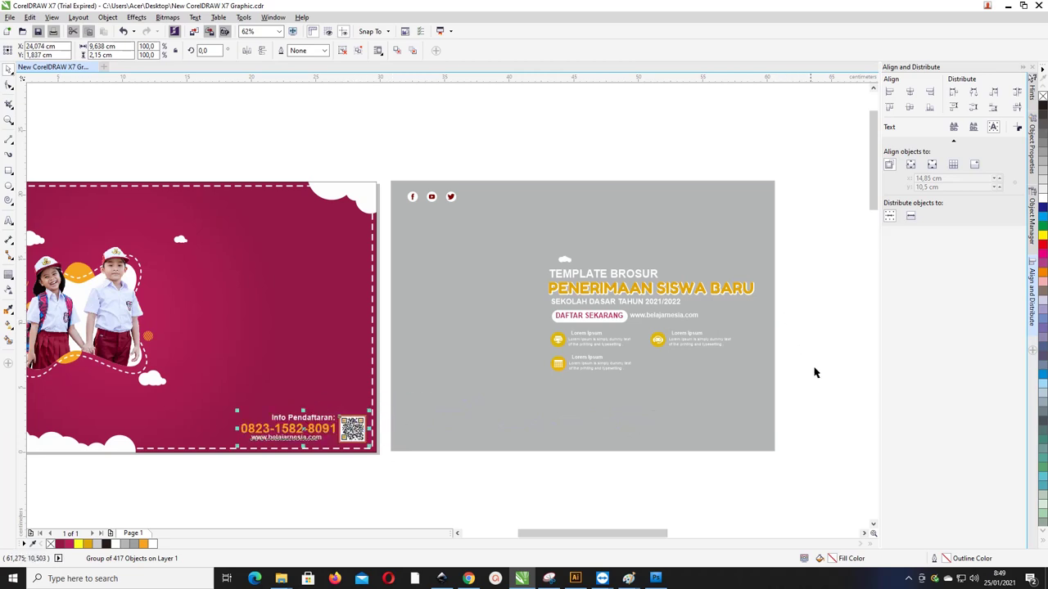
Select the headline, DAFTAR SEKARANG label and Lorem Ipsum icon items together and move them onto the page beside the students
left_click_drag(825, 401, 538, 273)
left_click_drag(602, 296, 215, 291)
scroll(274, 276, "down", 2)
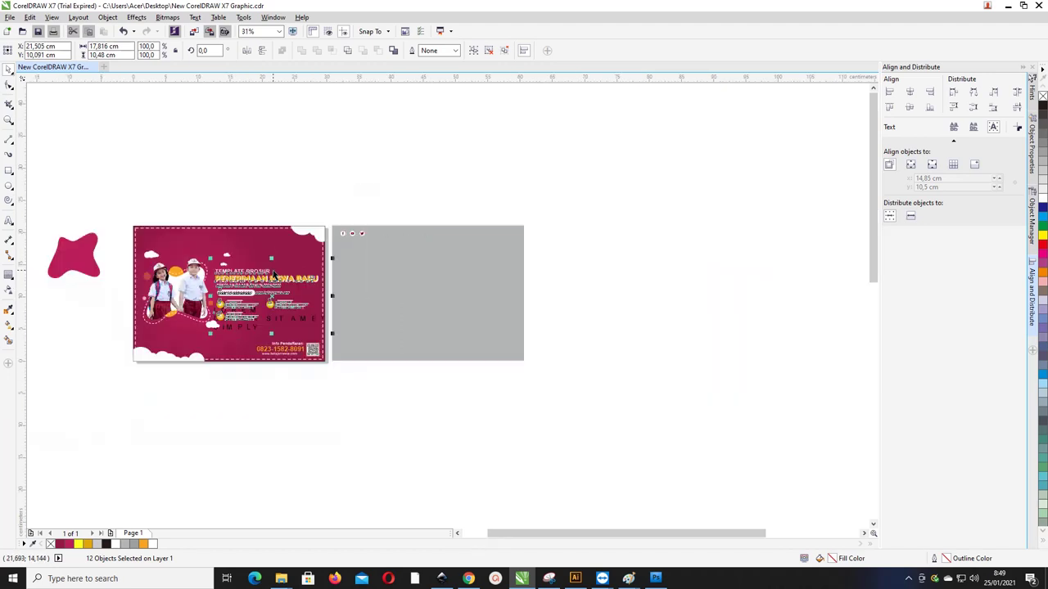
Delete the stray black LOREM DOLOR SIT AMET SIMPLY text overlapping the icon items
key("z")
left_click_drag(105, 207, 378, 369)
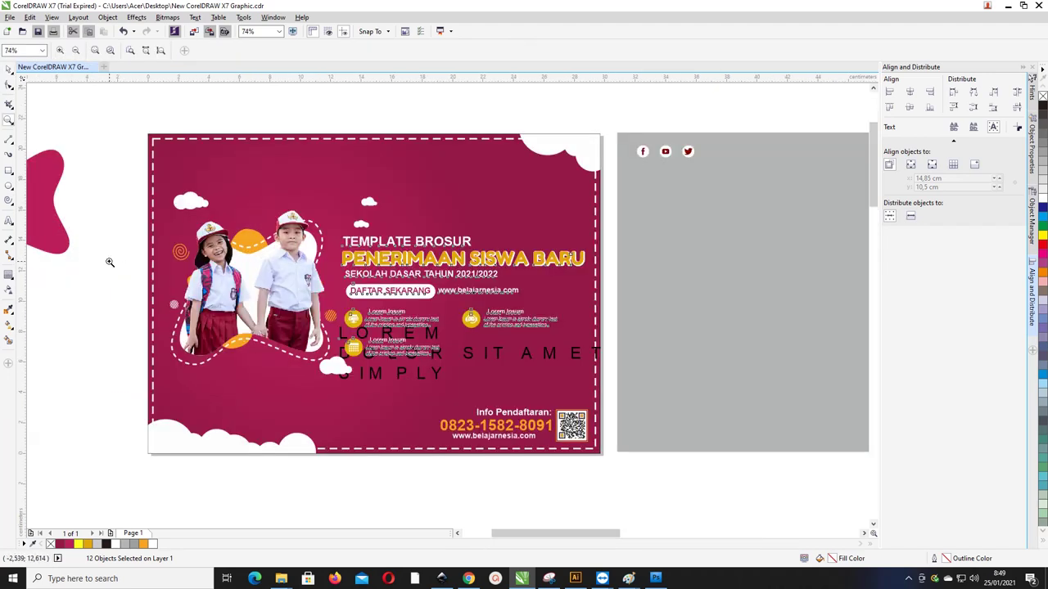
left_click(7, 71)
left_click(656, 476)
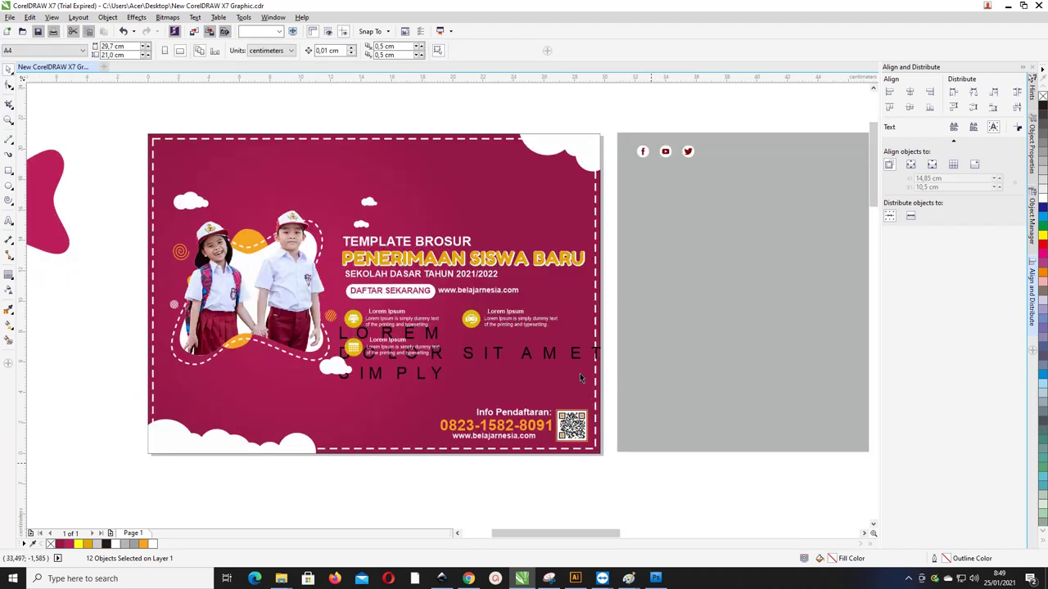
left_click(552, 352)
key("Delete")
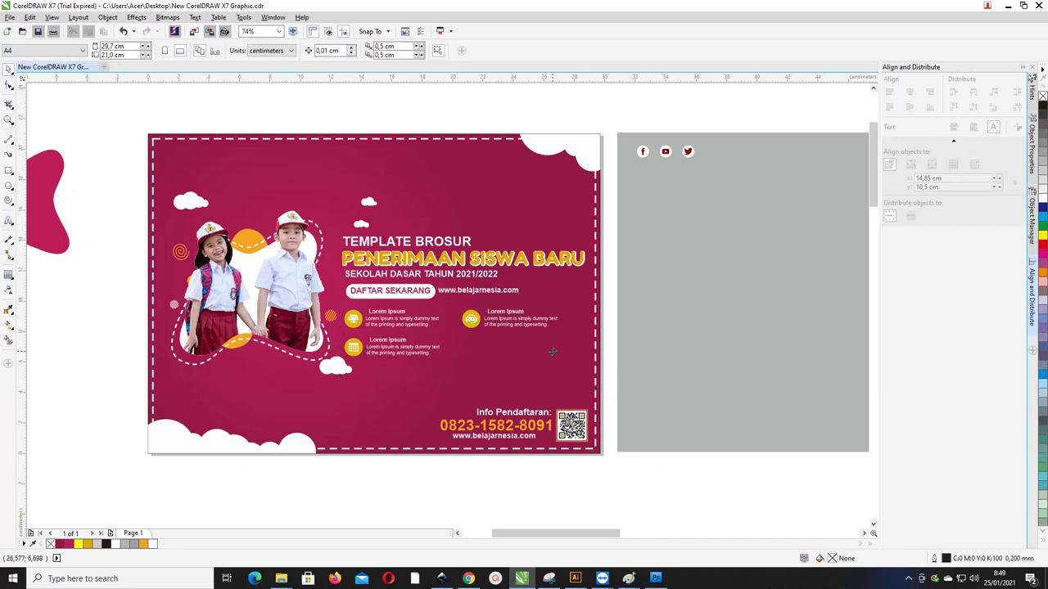
Move the Facebook, YouTube and Twitter icons together into the upper-left corner of the crimson page
left_click_drag(617, 98, 729, 173)
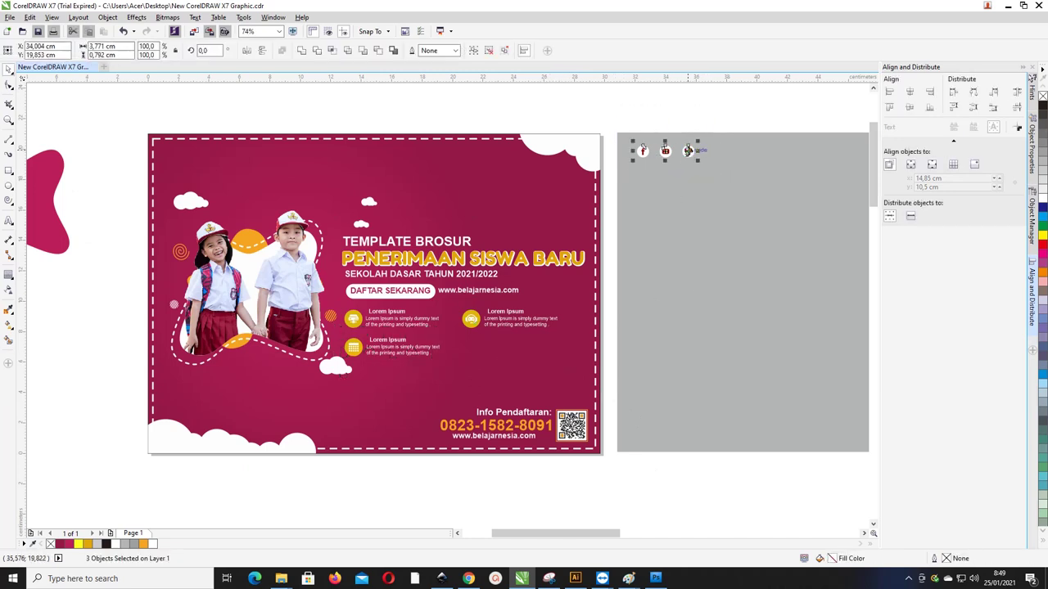
left_click_drag(223, 156, 214, 153)
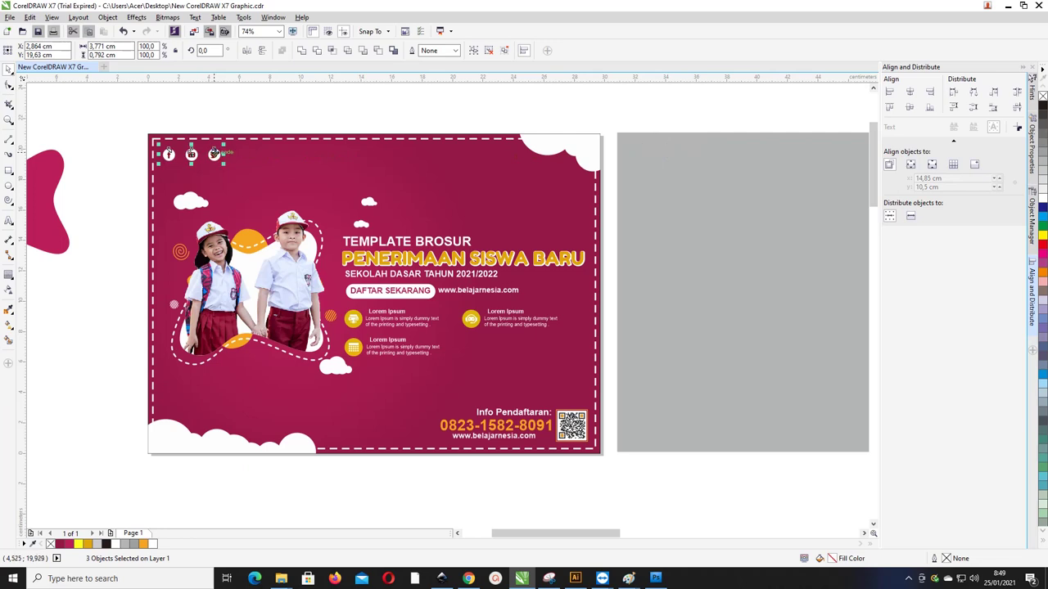
left_click(216, 130)
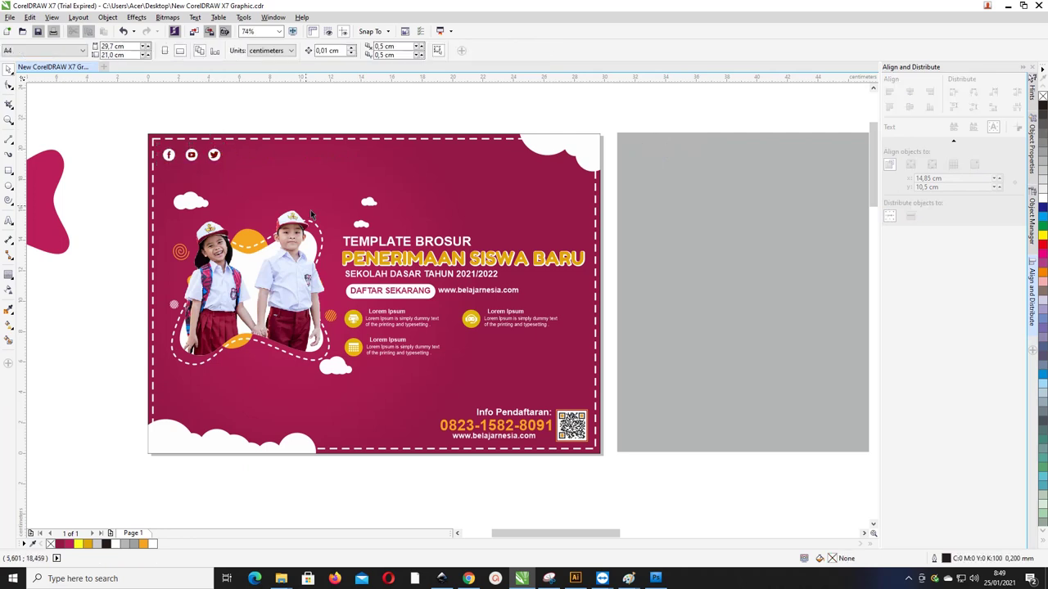
Delete the upper of the two small clouds above the TEMPLATE BROSUR line
left_click(376, 204)
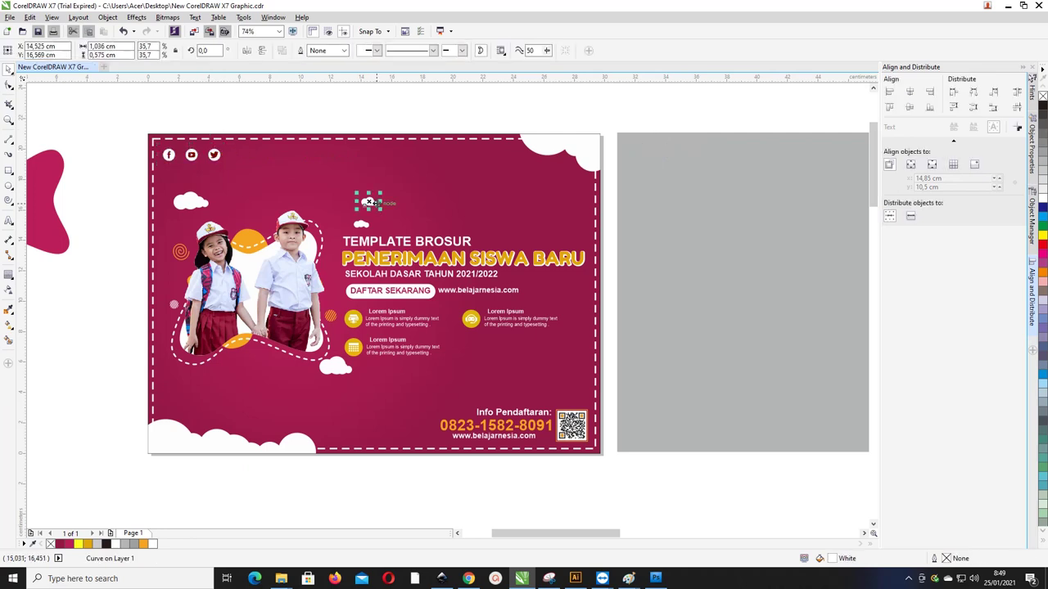
key("Delete")
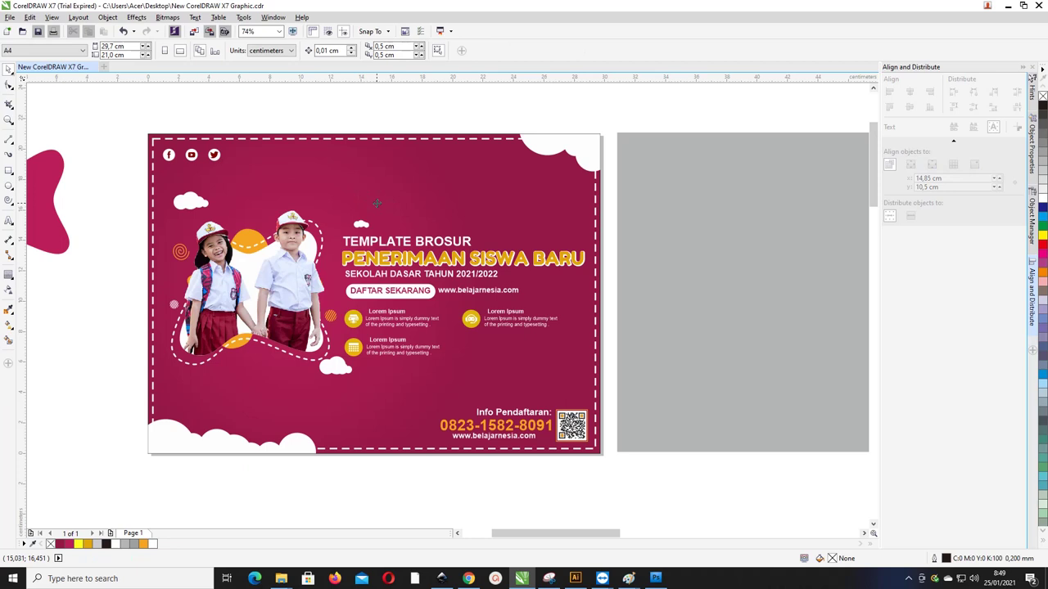
Draw a circle about 0.57 cm wide just below the upper-right corner cloud and fill it white without an outline
left_click(9, 186)
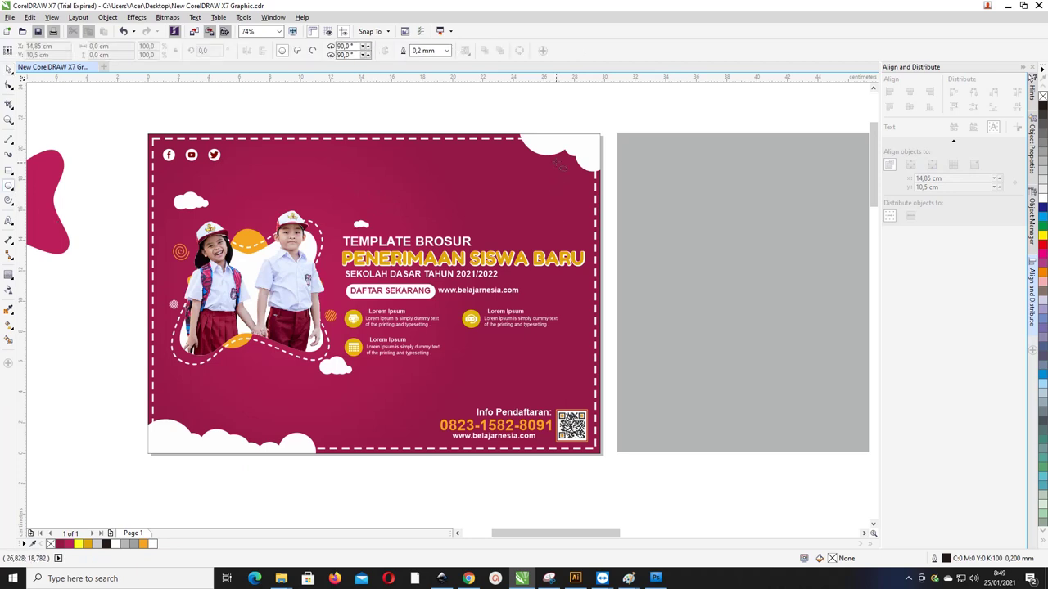
left_click_drag(557, 160, 566, 168)
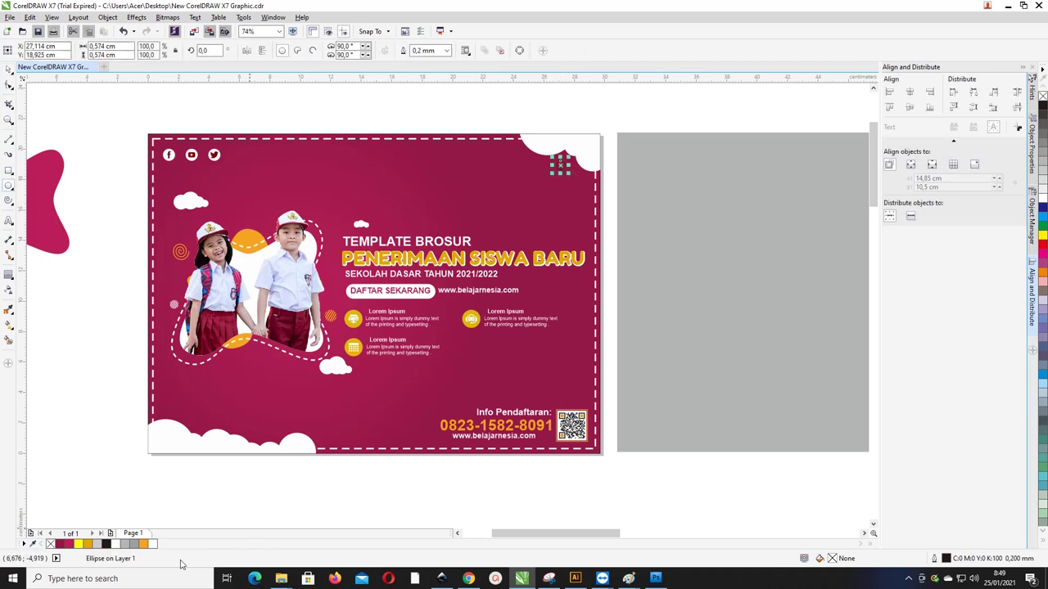
left_click(153, 545)
right_click(50, 544)
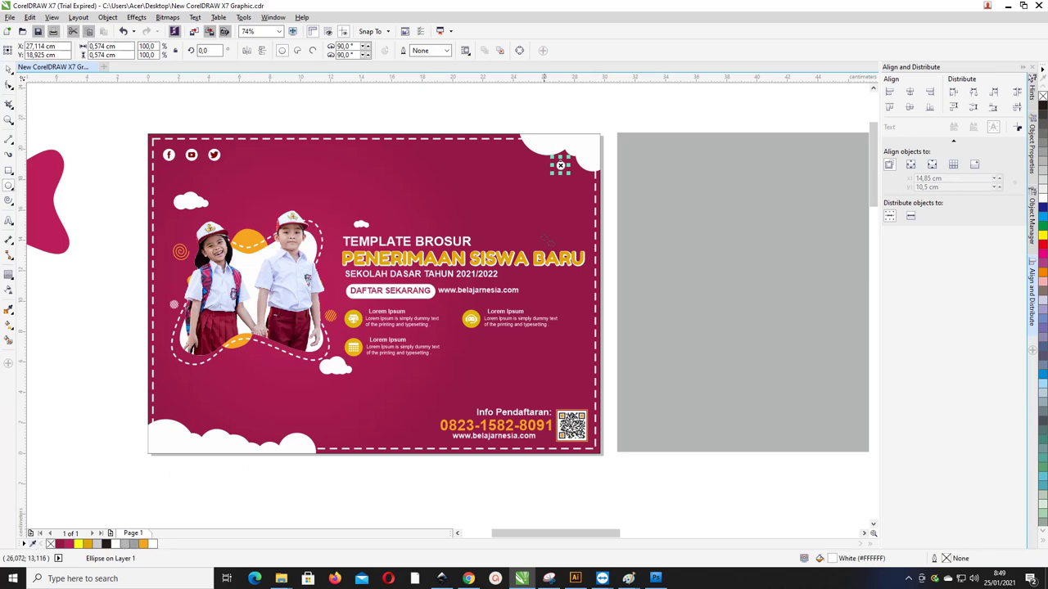
left_click(9, 70)
left_click(440, 91)
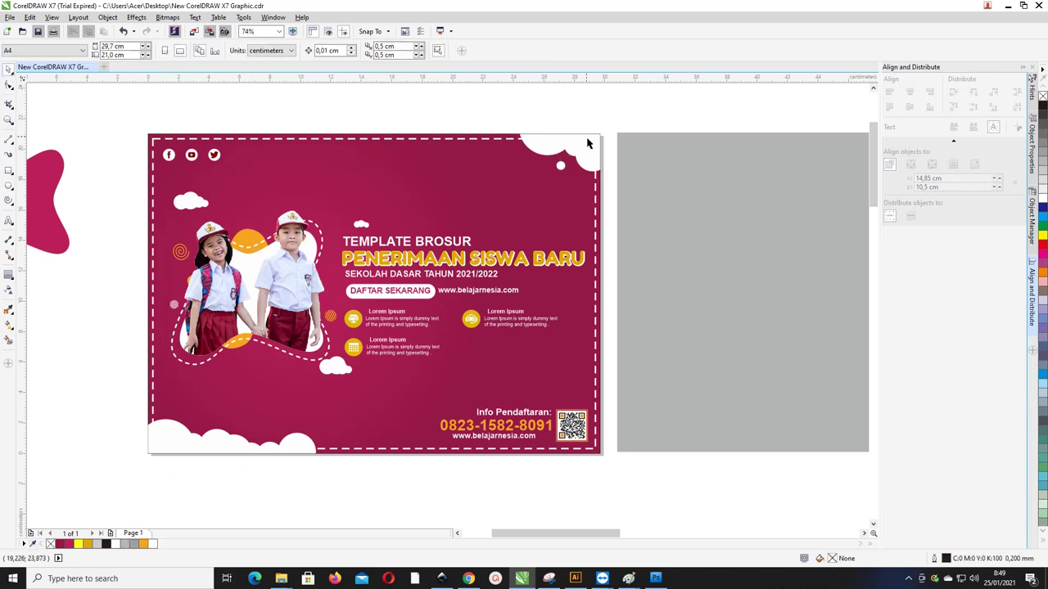
Add a smaller white circle below the corner cloud, closer to the page's right edge than the first one
scroll(588, 142, "up", 1)
left_click_drag(533, 190, 505, 199)
key("ctrl+d")
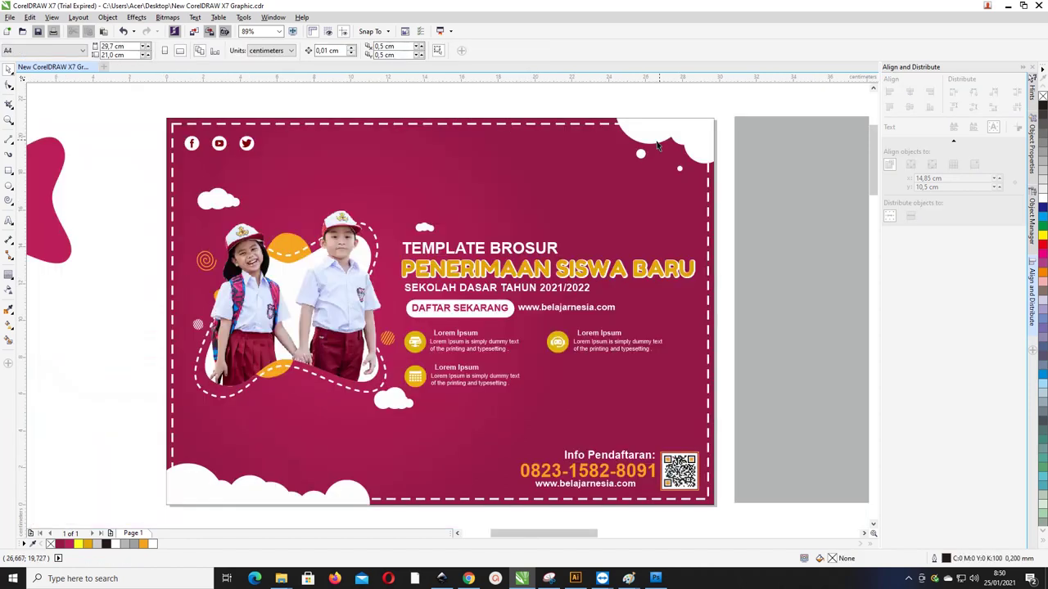
Duplicate the white upper-right corner cloud, shift the copy slightly upward and give it a black hairline outline
left_click(684, 131)
key("z")
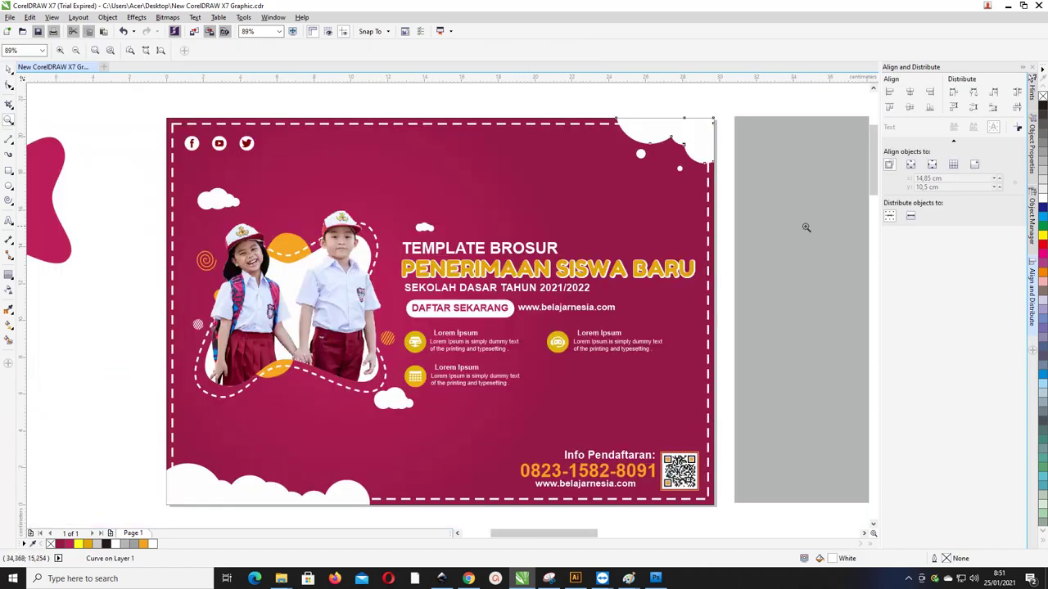
left_click_drag(806, 245, 581, 121)
left_click(9, 69)
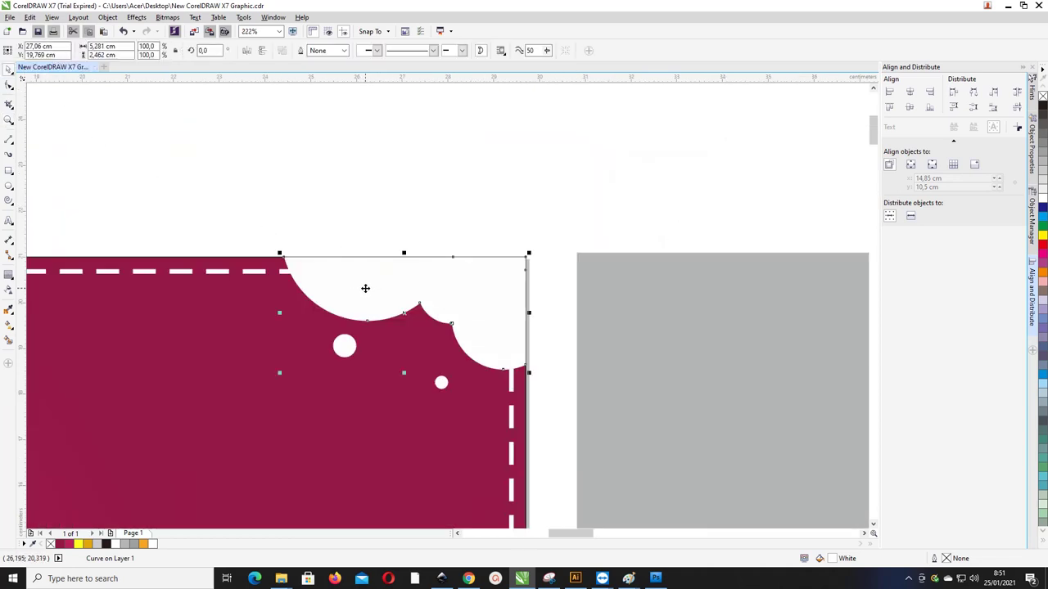
left_click_drag(366, 288, 370, 281)
left_click_drag(415, 282, 411, 282)
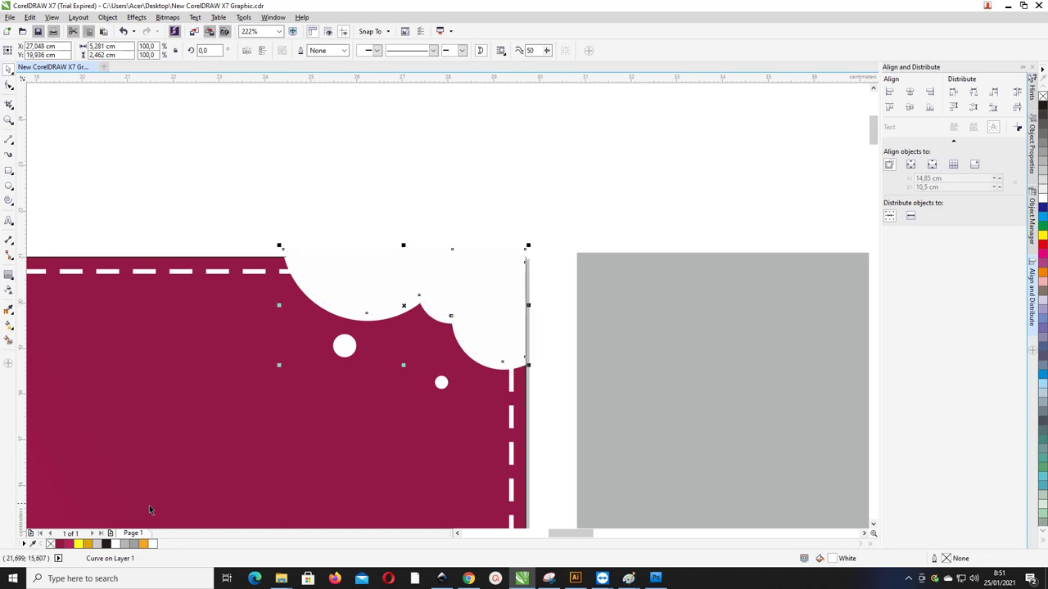
right_click(106, 545)
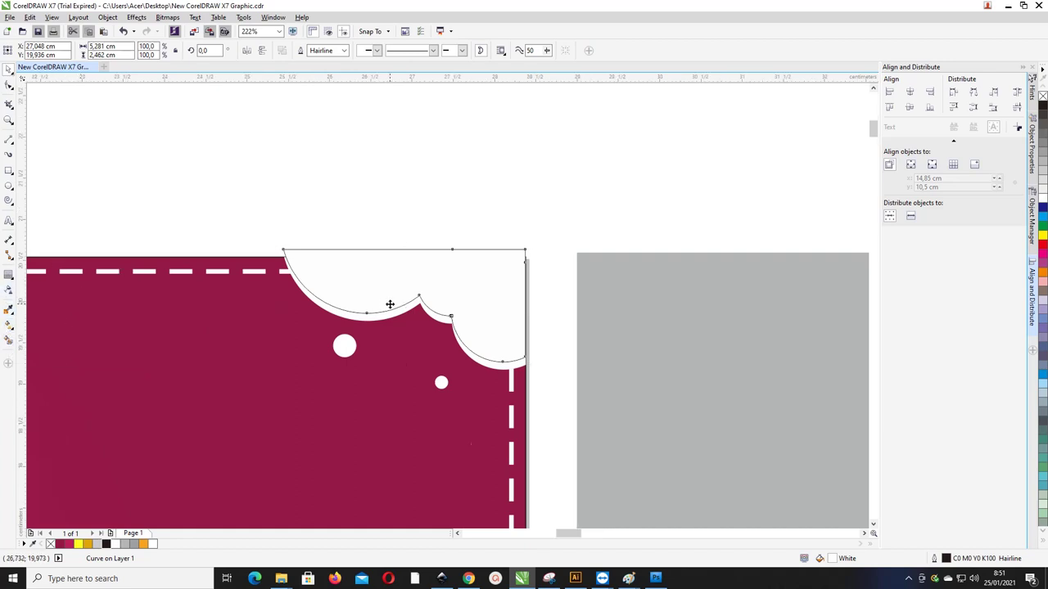
Try to fill the strip between the outlined cloud copy and the original cloud's edge with Smart Fill
scroll(389, 301, "up", 3)
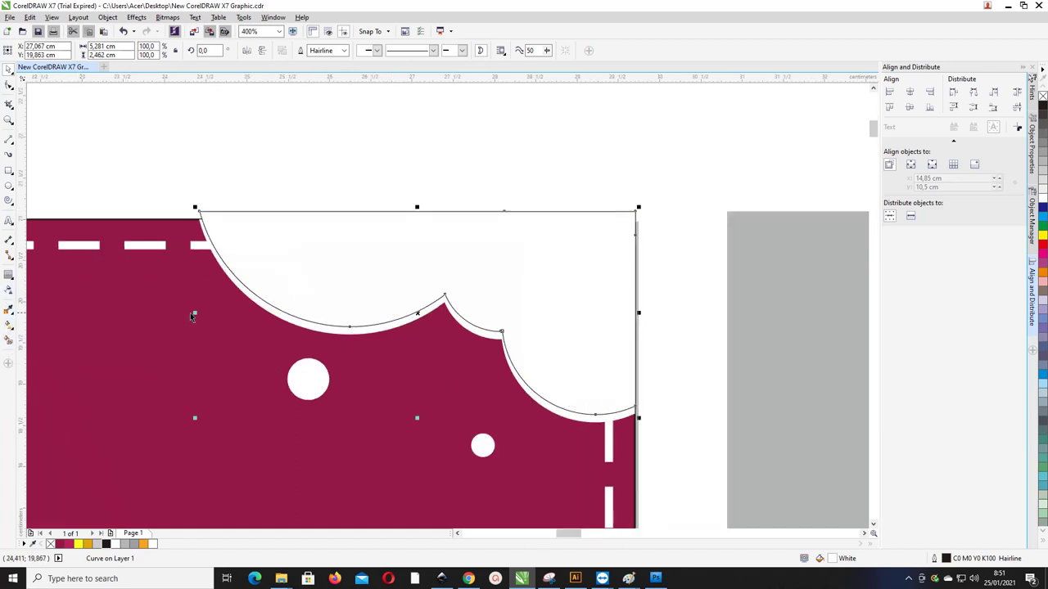
left_click(9, 340)
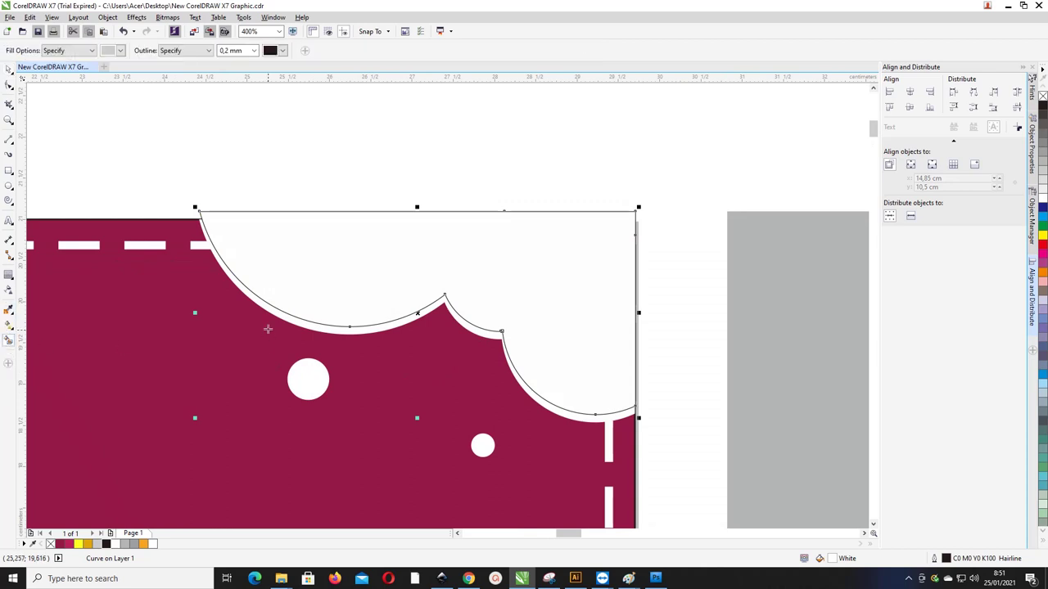
left_click(276, 316)
key("ctrl+z")
left_click(8, 69)
left_click(213, 192)
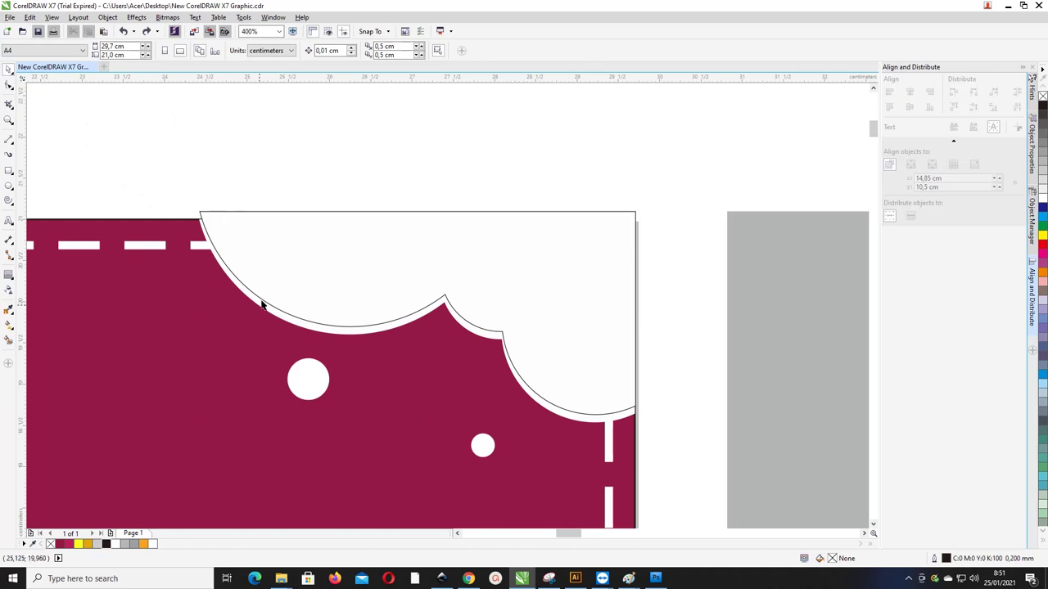
left_click(258, 220)
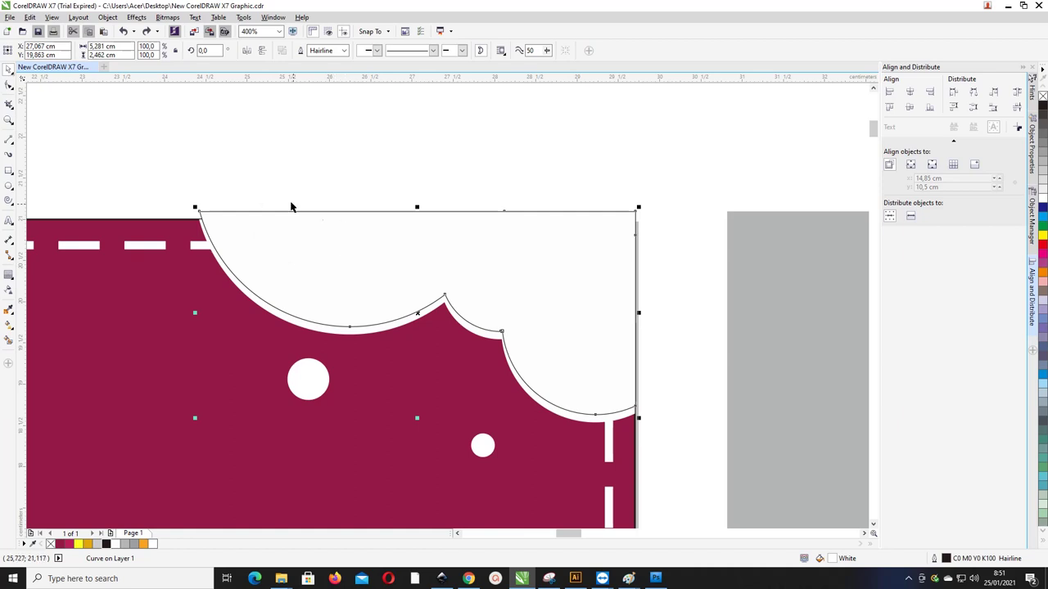
mouse_move(251, 257)
left_mouse_down()
mouse_move(279, 205)
mouse_move(239, 243)
left_mouse_up()
key("ctrl+z")
scroll(242, 293, "up", 2)
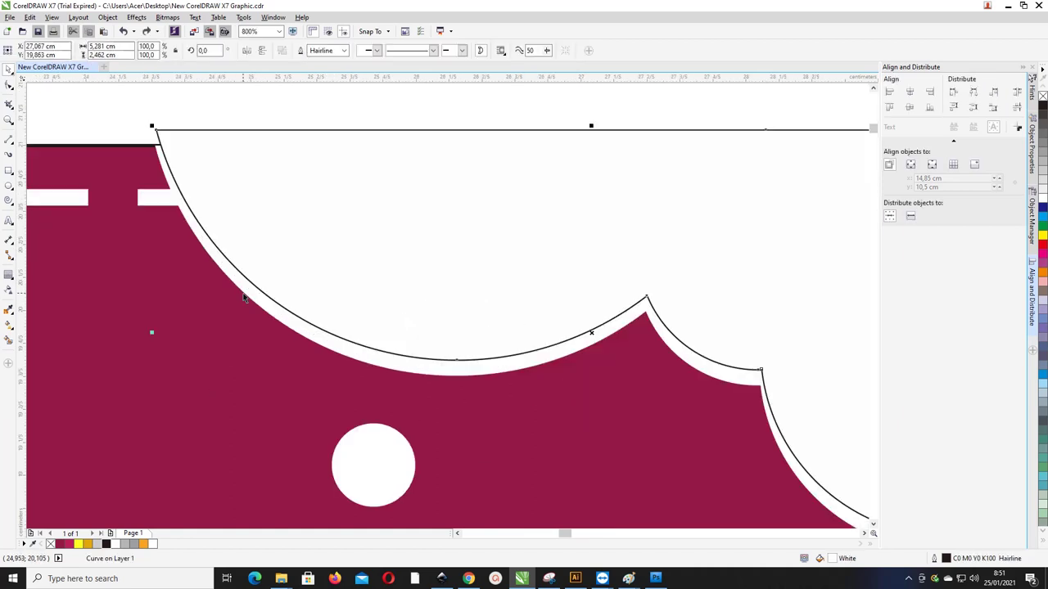
left_click_drag(242, 292, 225, 296)
key("ctrl+z")
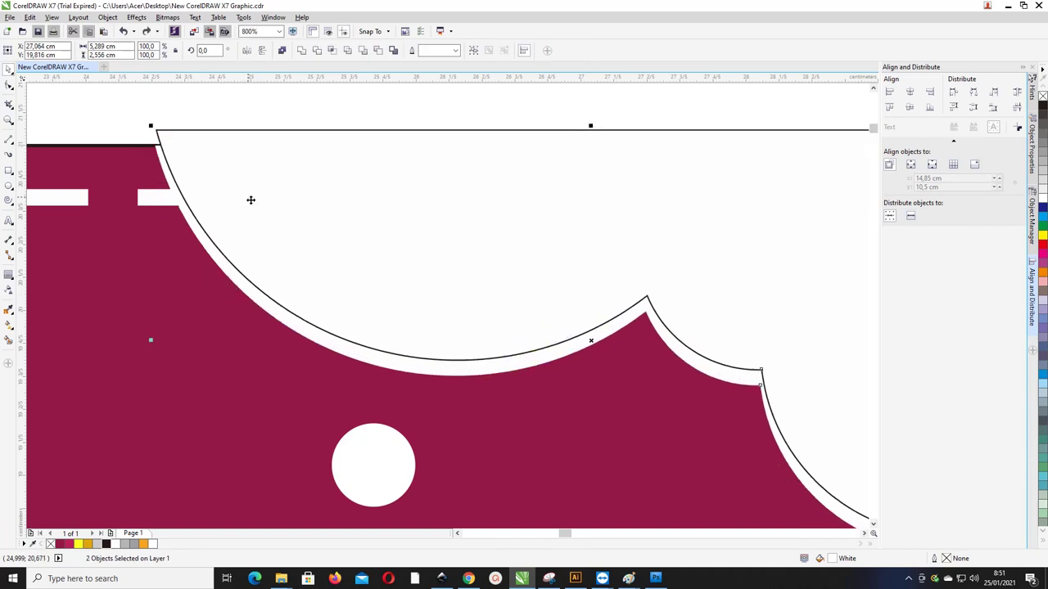
left_click(232, 116)
Duplicate the original borderless corner cloud and place the copy outside the page, beside the grey rectangle
left_click(171, 156)
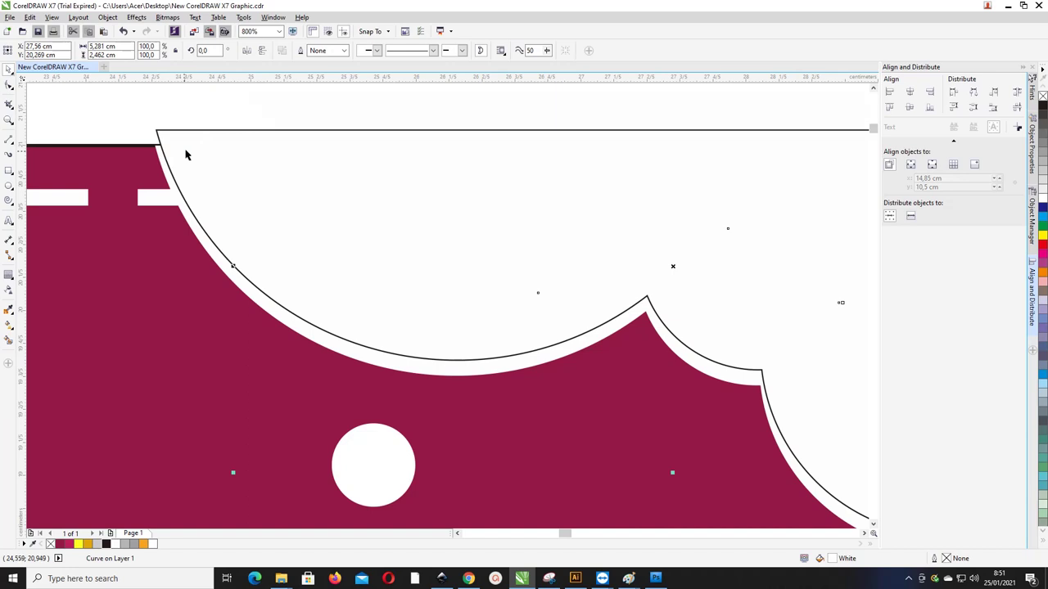
left_click(200, 110)
left_click(161, 158)
left_click(161, 154)
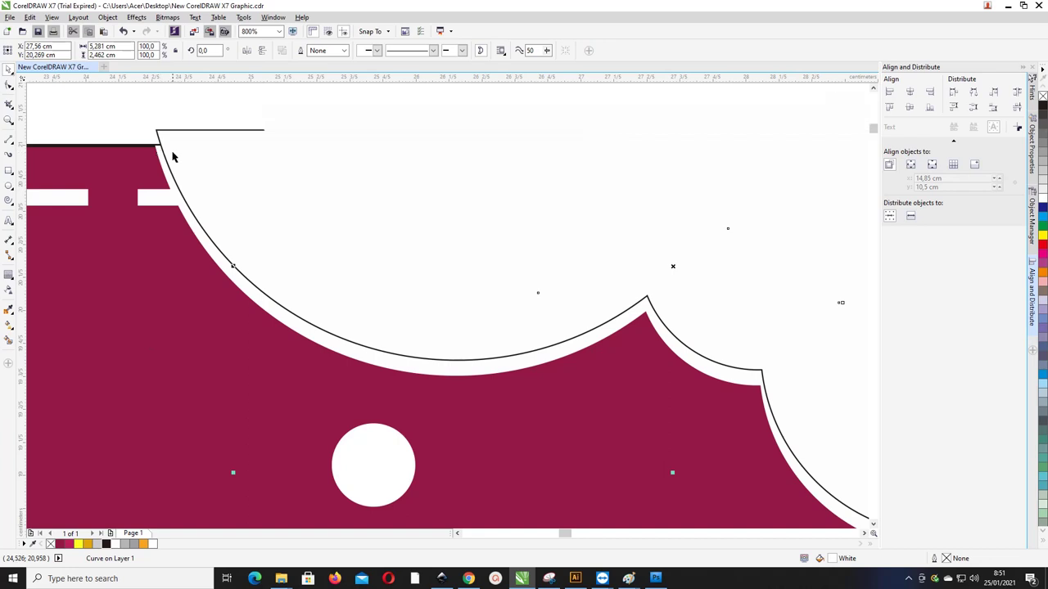
scroll(173, 148, "down", 1)
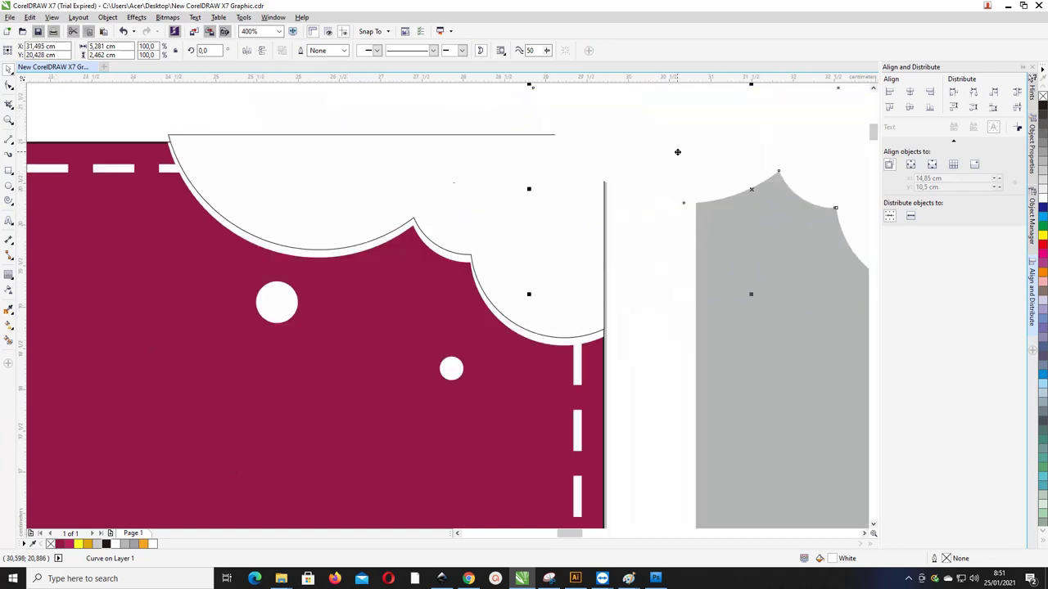
Trim the original corner cloud with the black-outlined copy into a thin edge strip, and delete the outlined copy
scroll(157, 152, "up", 1)
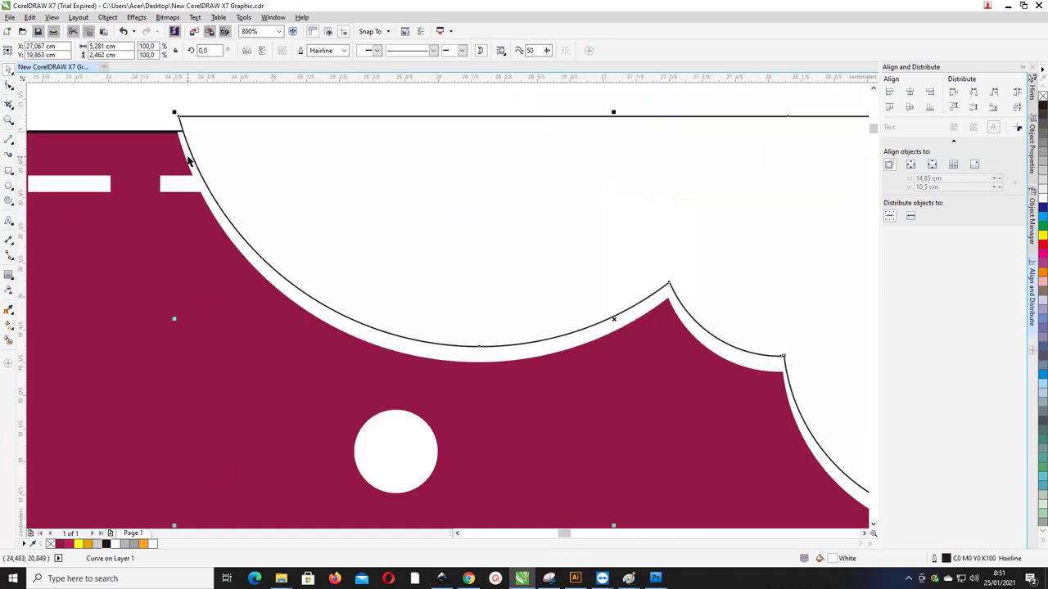
left_click(187, 160, "shift")
left_click(316, 50)
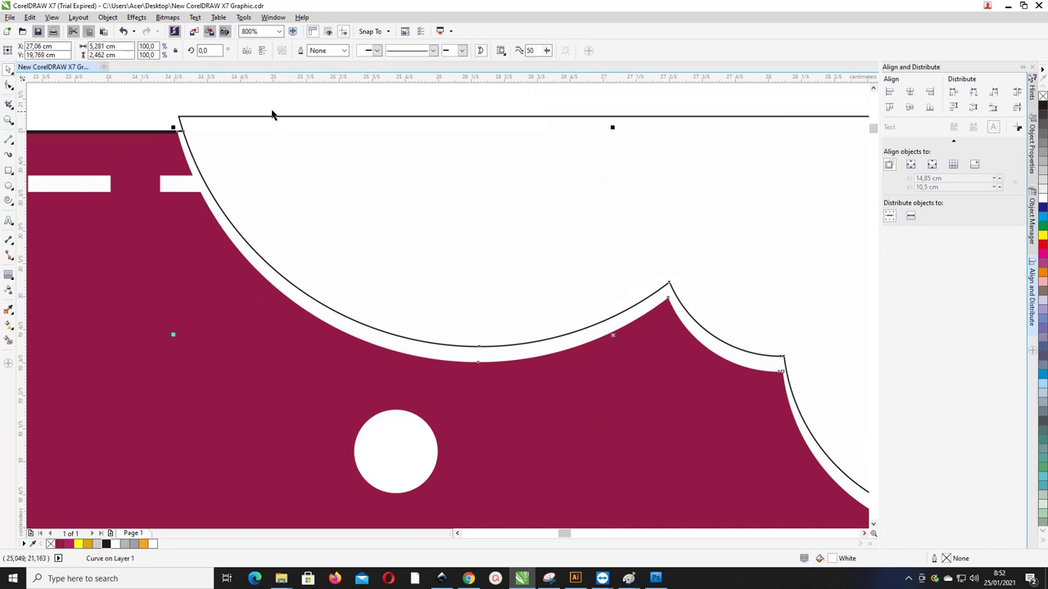
left_click_drag(226, 122, 297, 106)
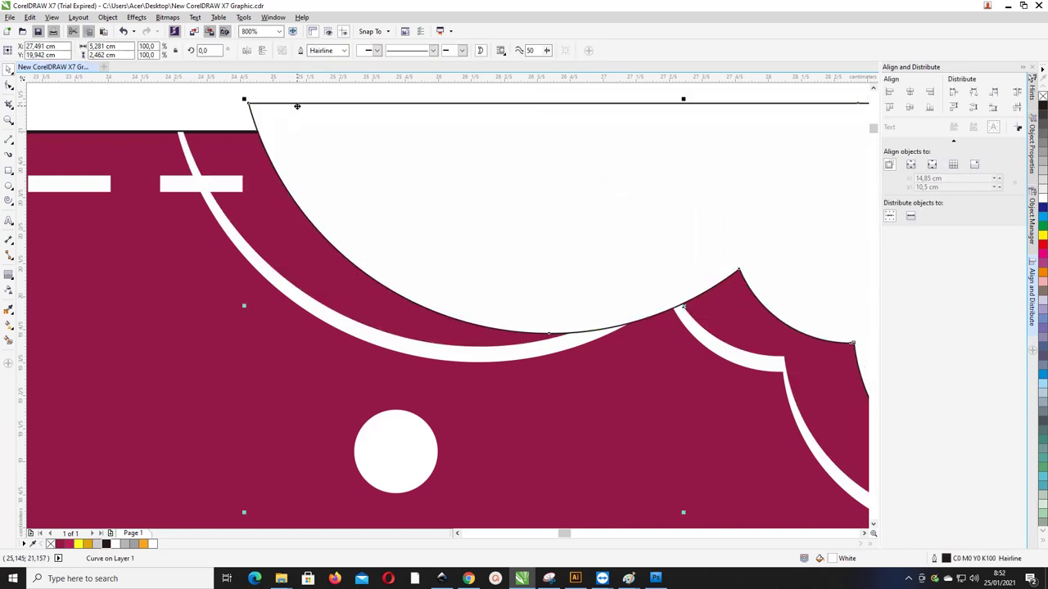
scroll(195, 169, "down", 1)
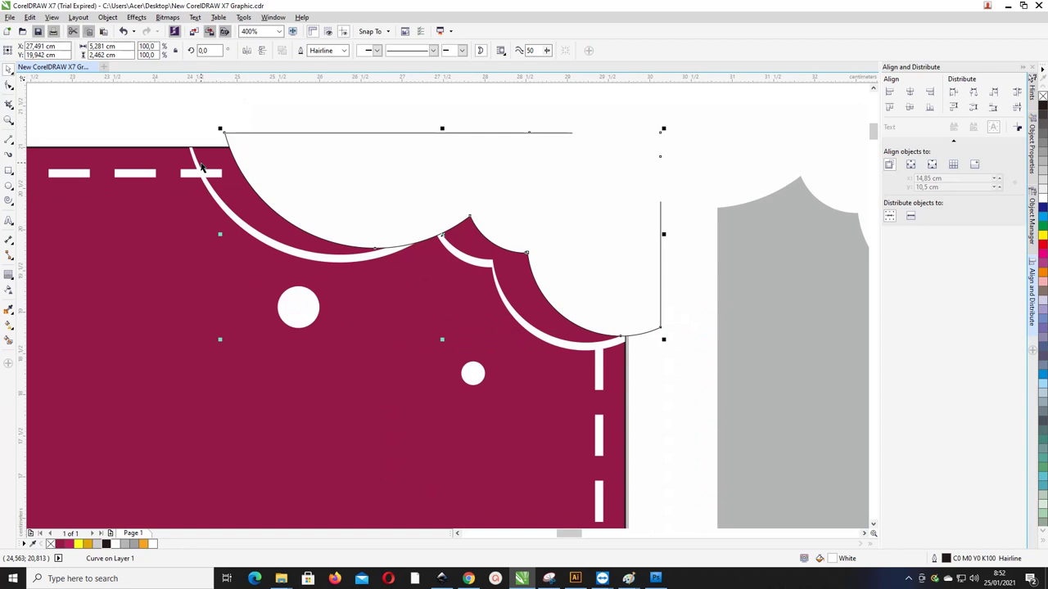
key("Delete")
Move the spare white cloud back onto the page's upper-right corner, slightly offset from the thin edge strip
left_click(643, 149)
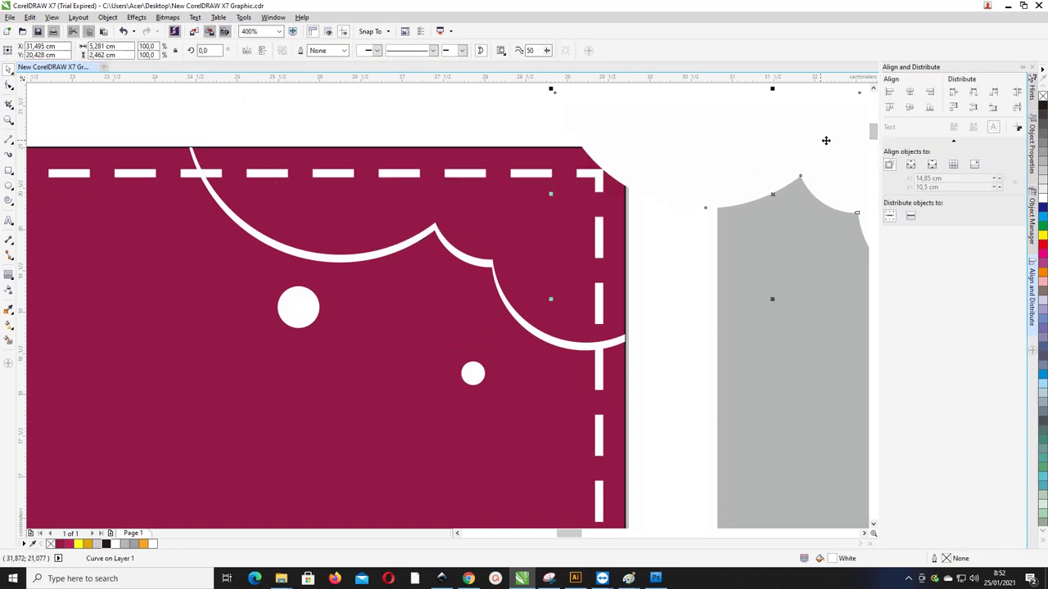
left_click(910, 166)
left_click_drag(674, 180, 332, 206)
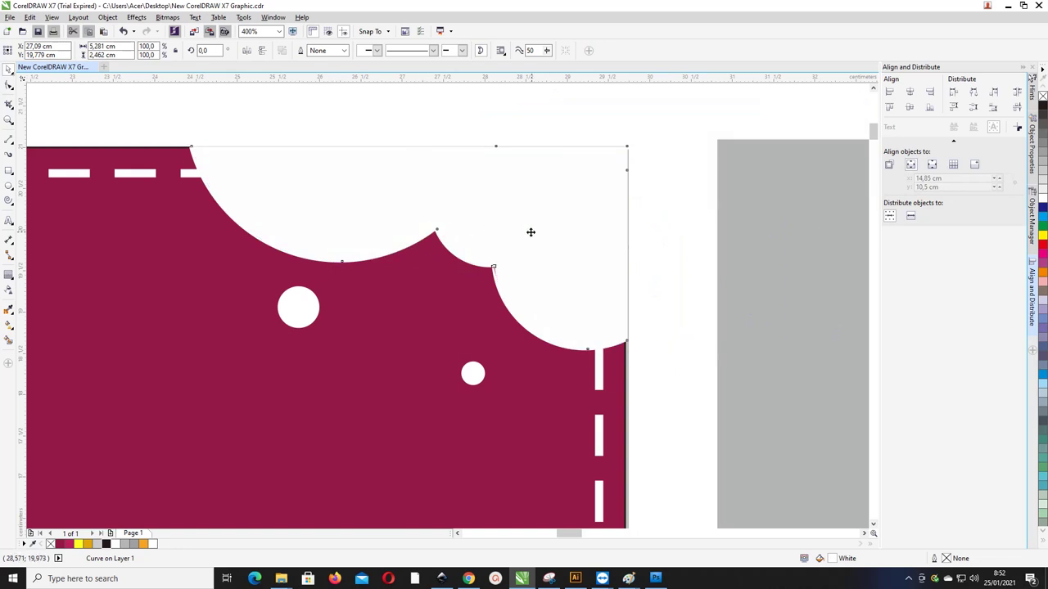
left_click_drag(531, 233, 538, 227)
Fill the thin strip along the corner cloud's edge with light grey, 10% black
left_click(293, 251)
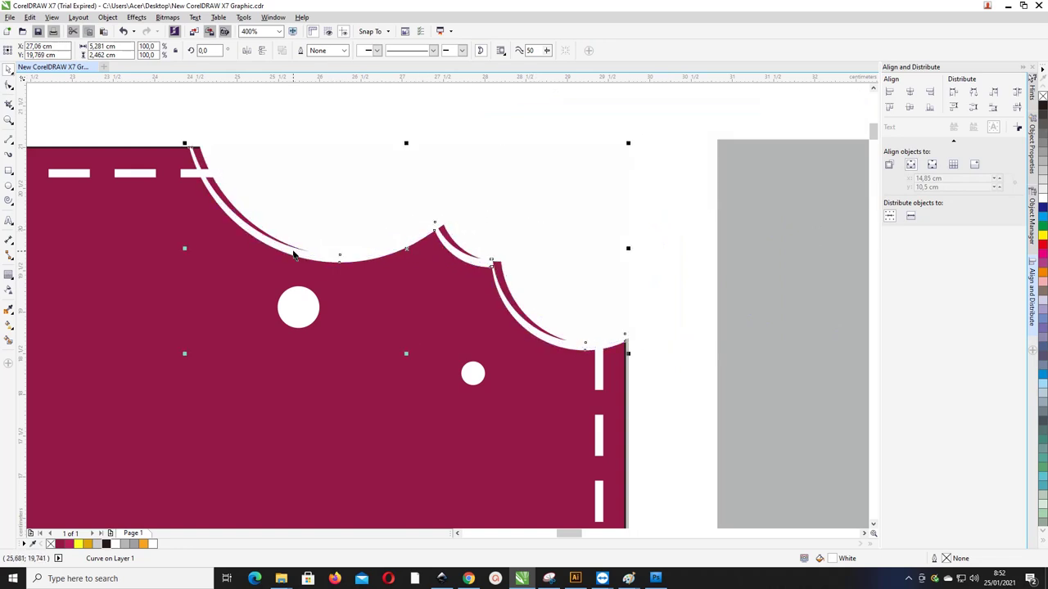
left_click(131, 544)
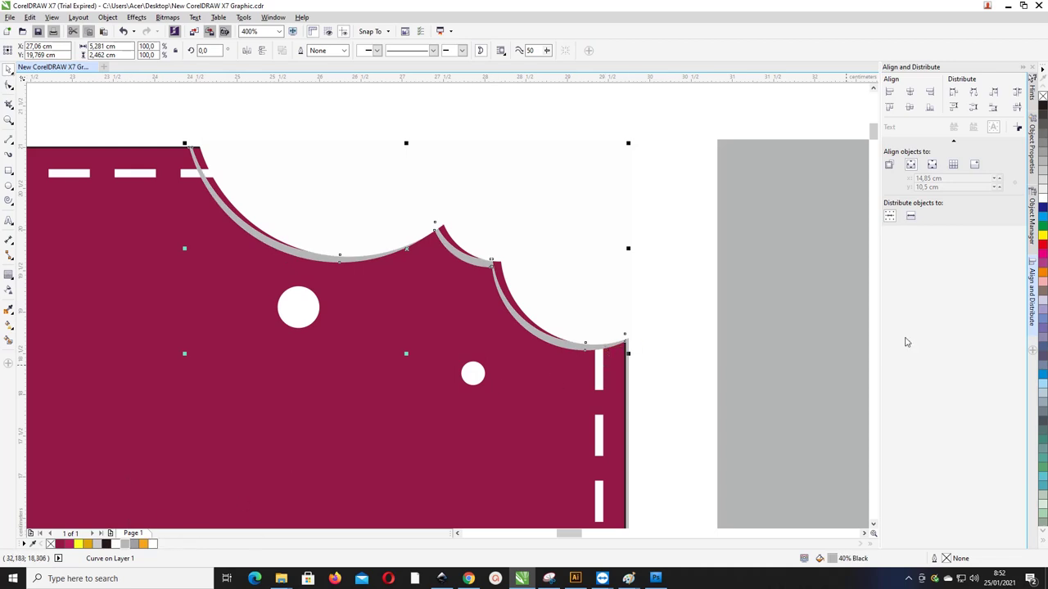
left_click(1043, 181)
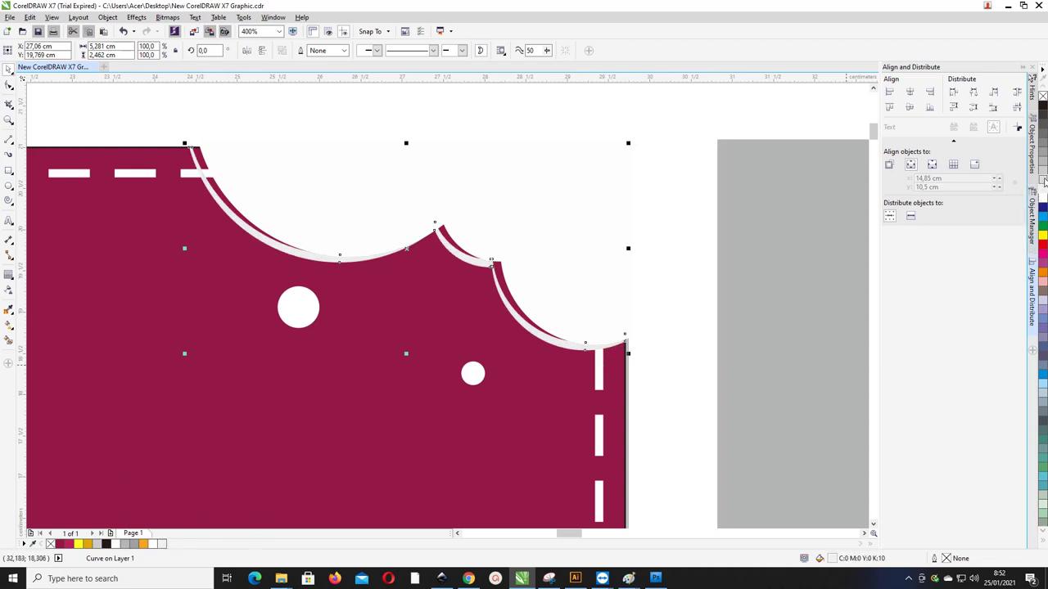
Nudge the white corner cloud so its lower edge fits evenly against the light grey strip
left_click(564, 262)
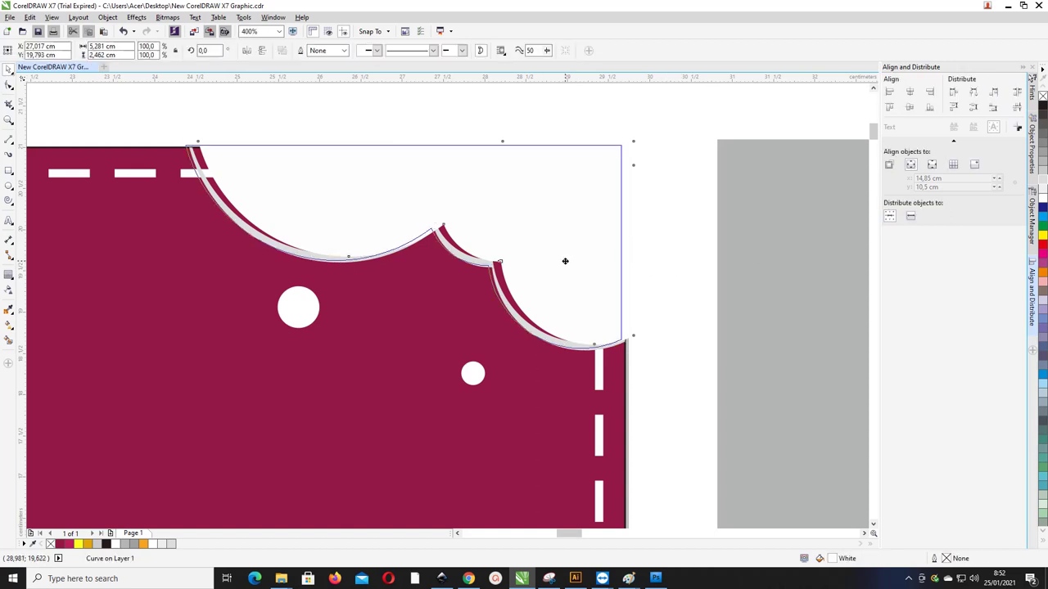
left_click_drag(568, 259, 568, 258)
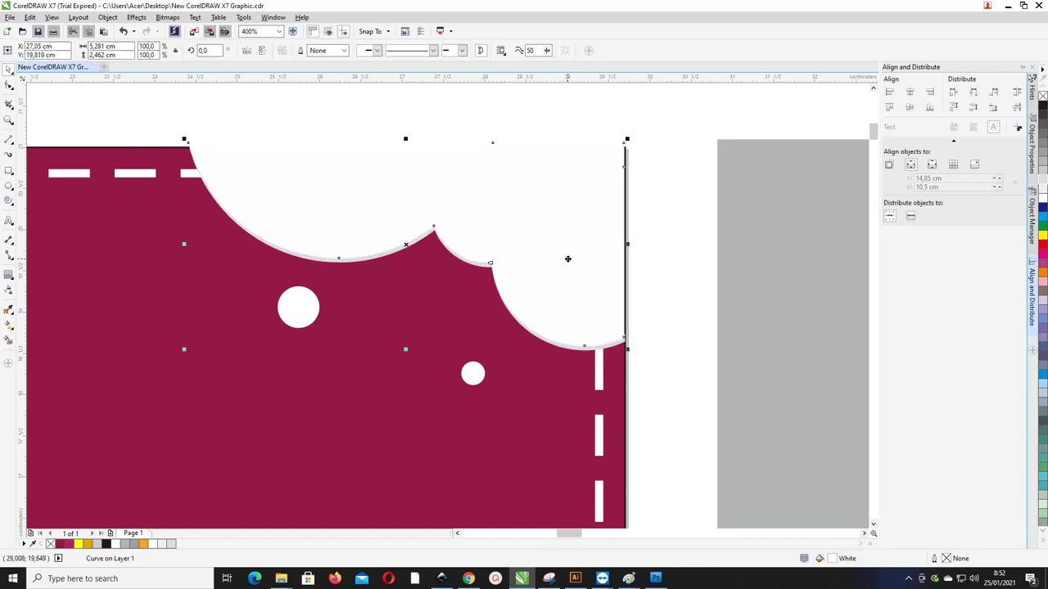
left_click(685, 269)
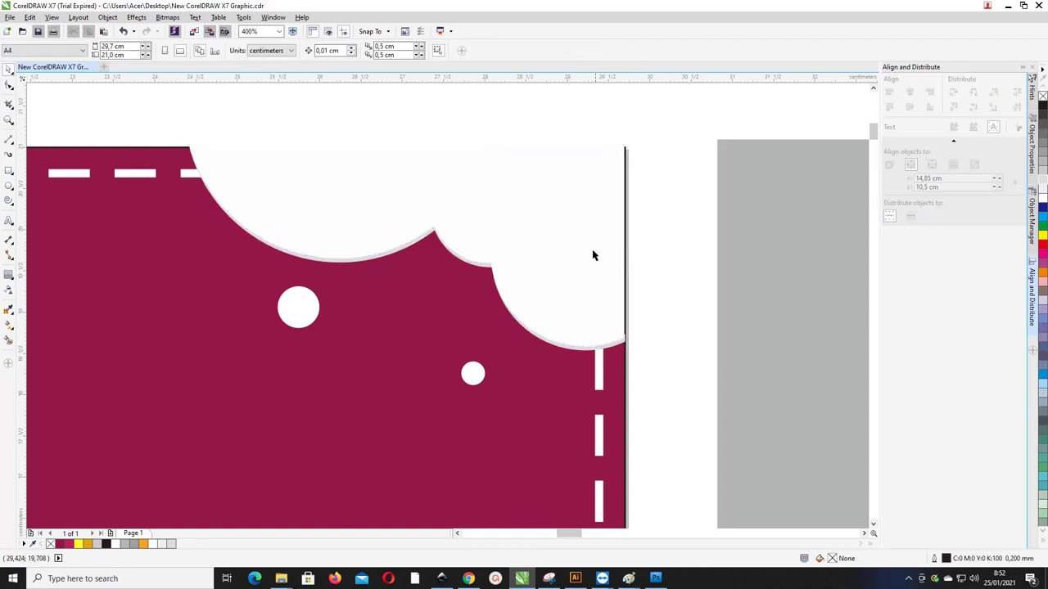
Bring the light grey edge strip along the upper-right corner cloud to the front of the layer
left_click(624, 347)
left_click(623, 342)
key("shift+Page_Up")
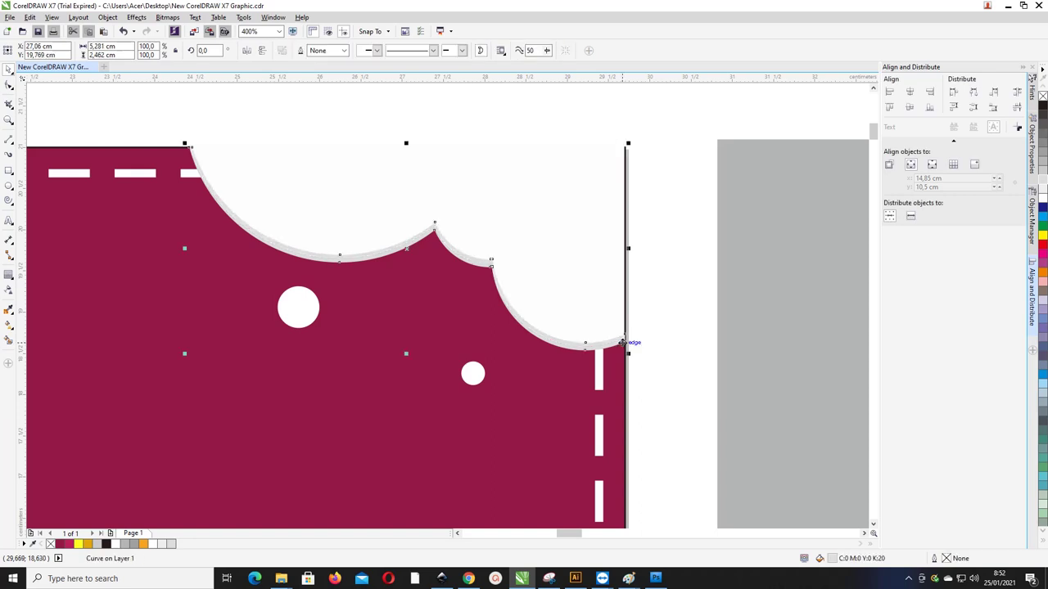
Nudge the white upper-right corner cloud down by 0.01 cm to line it up with the grey edge strip
left_click(600, 283)
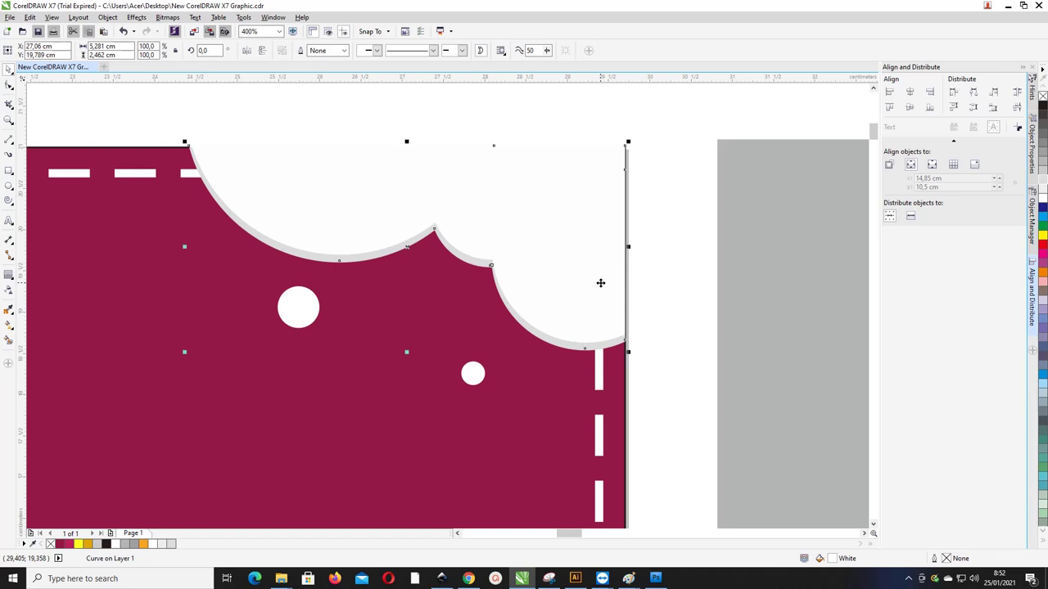
key("Down")
key("Down")
key("Up")
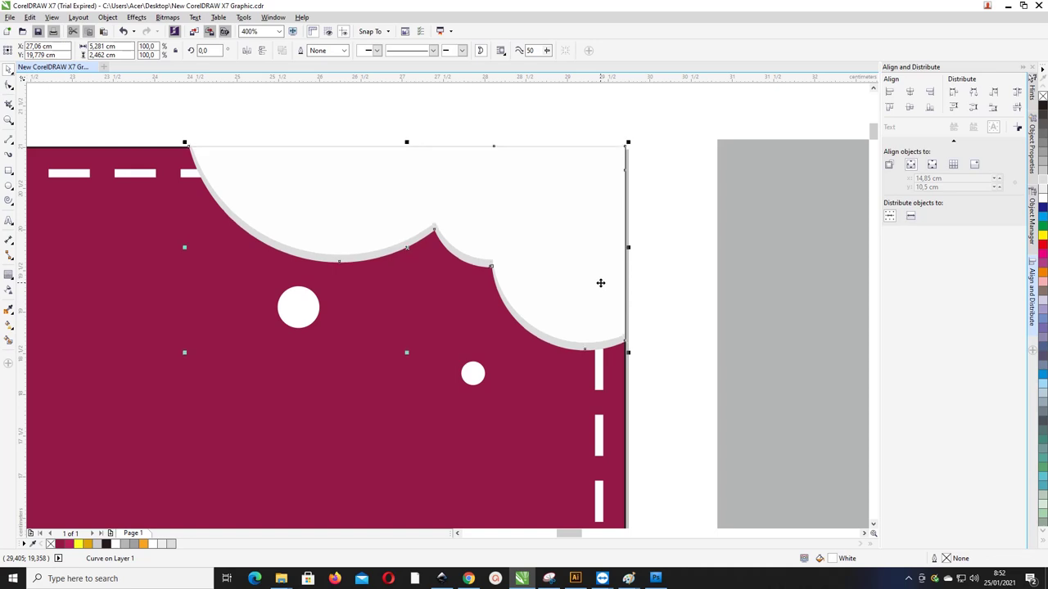
left_click(652, 262)
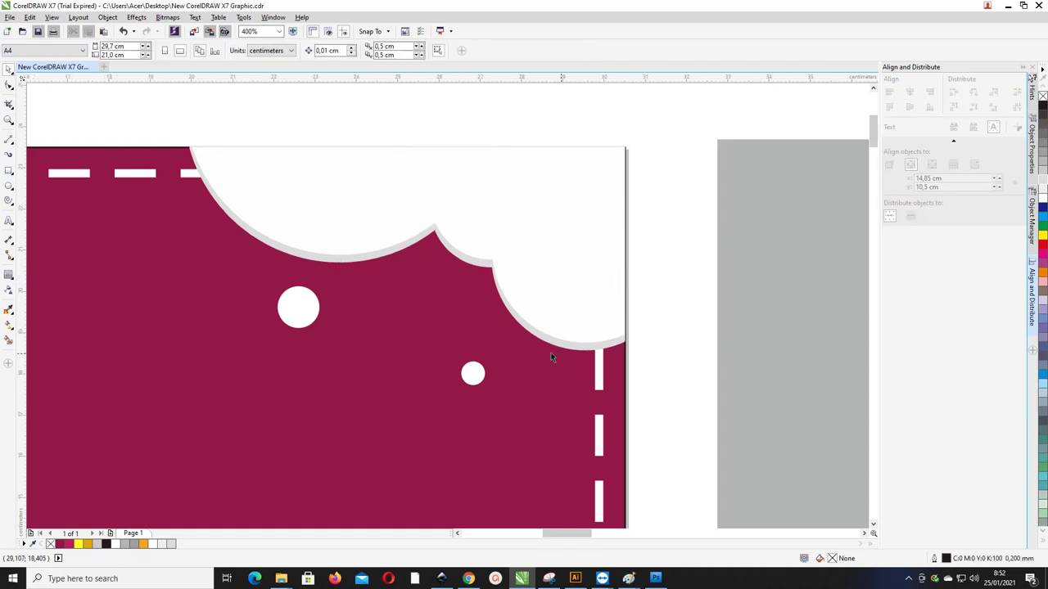
Review the whole brochure page, checking how the shaded corner cloud fits with the rest of the layout
scroll(551, 351, "down", 3)
scroll(556, 358, "up", 2)
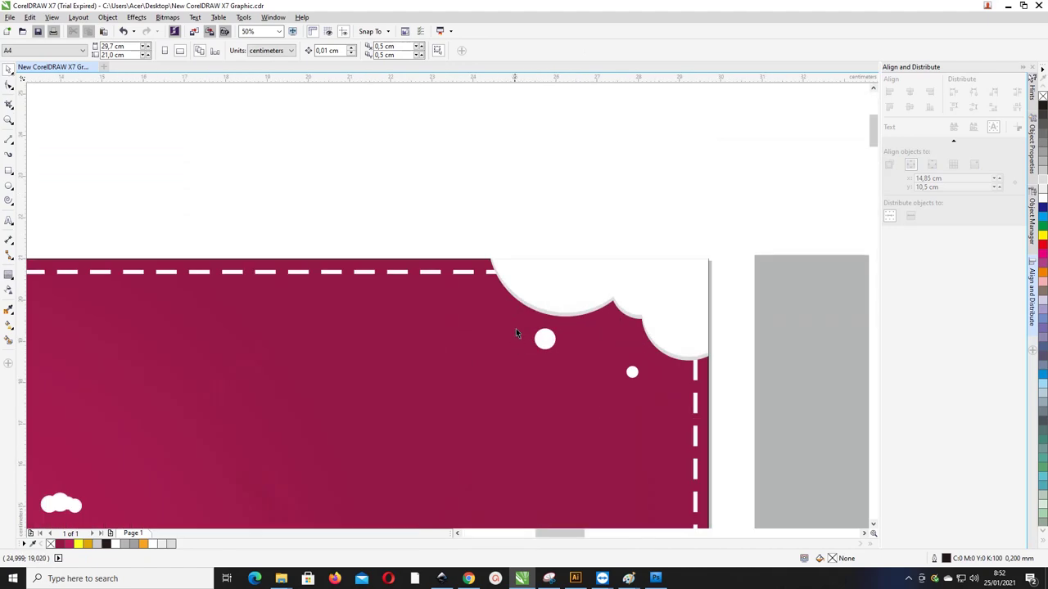
scroll(488, 275, "down", 5)
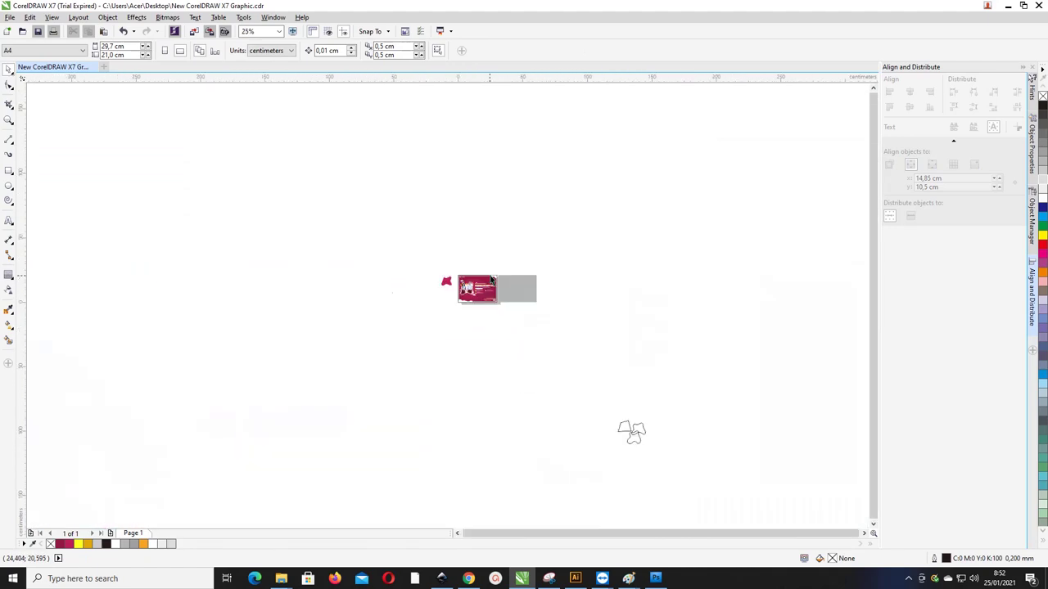
key("z")
left_click_drag(461, 270, 522, 316)
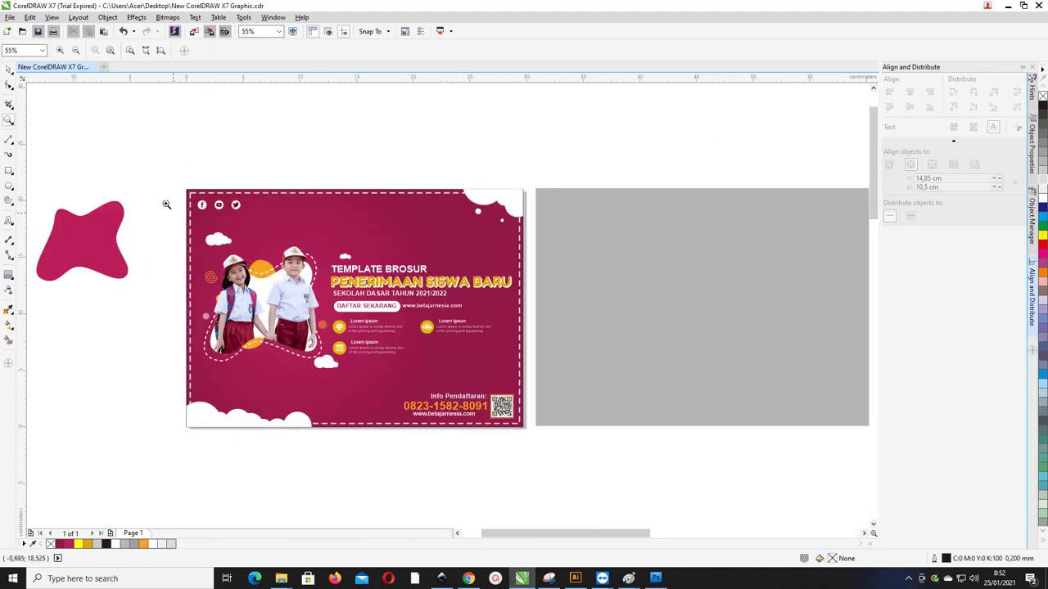
left_click_drag(143, 155, 571, 442)
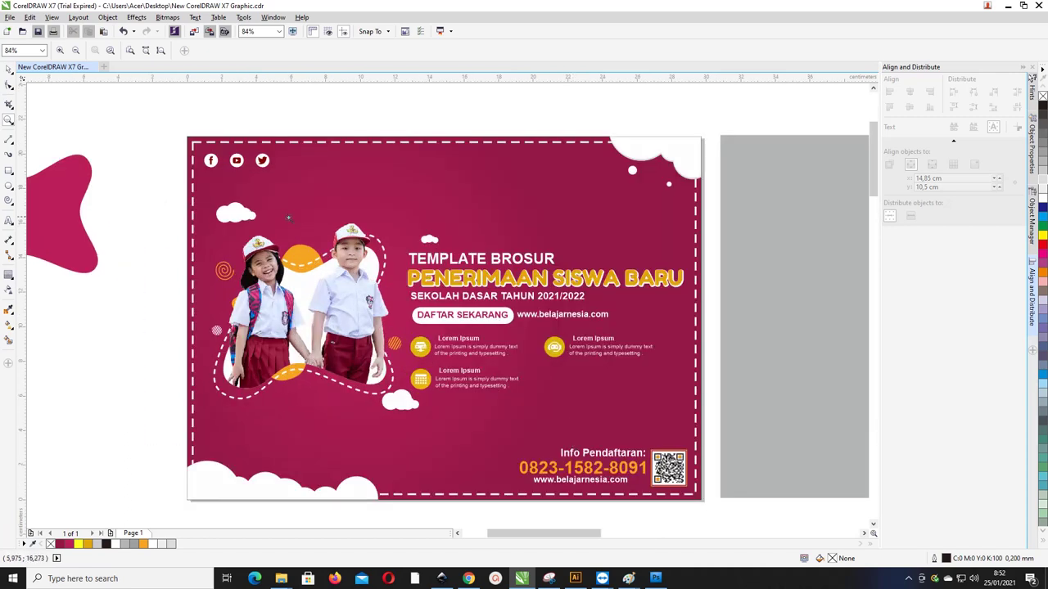
left_click(8, 69)
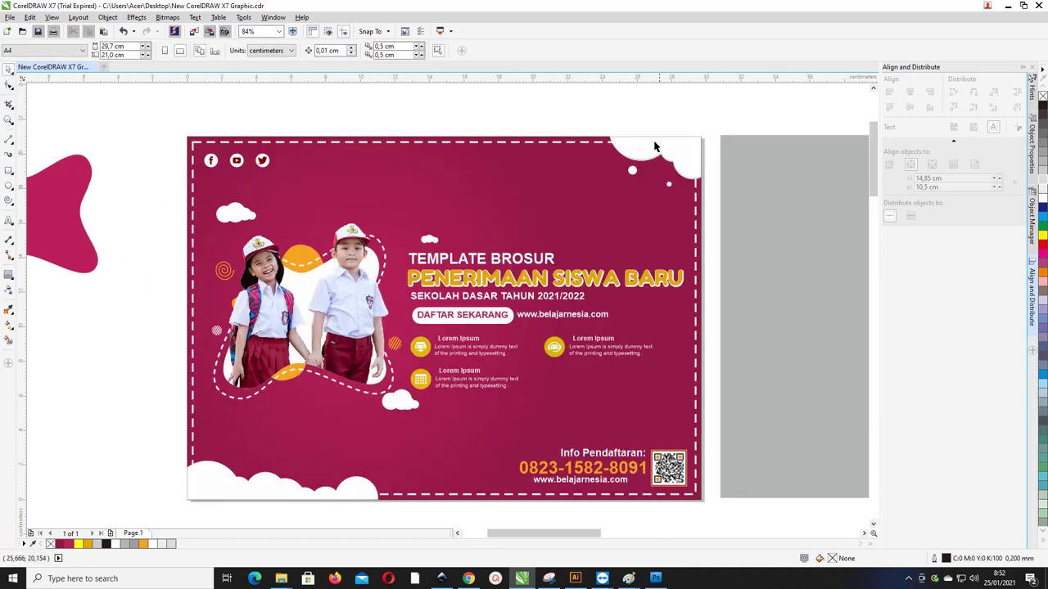